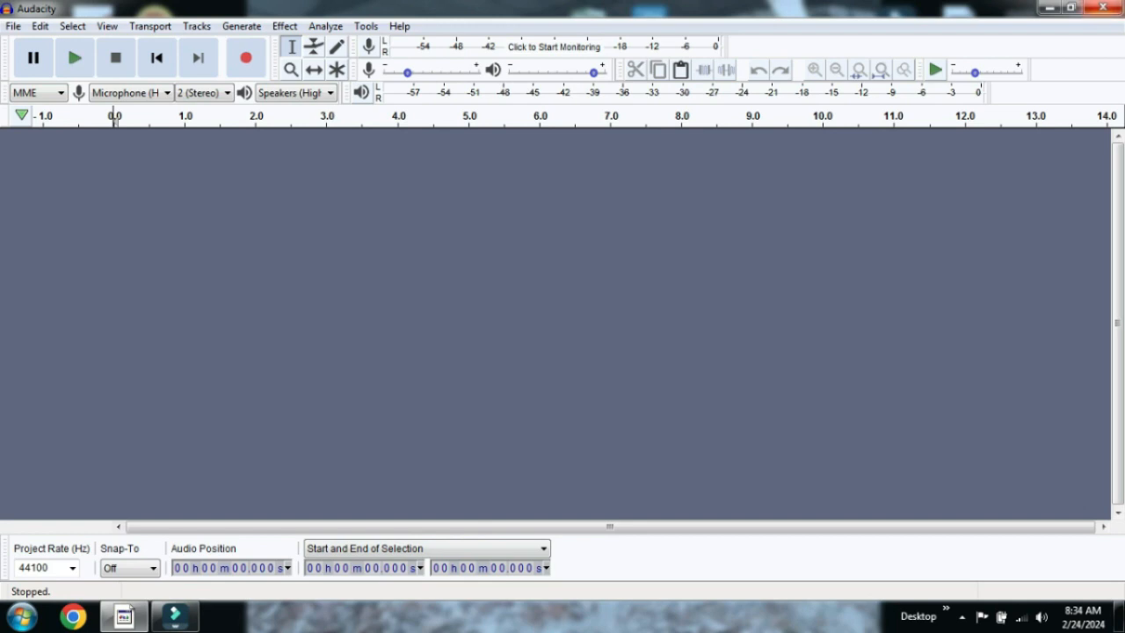
# Step: Close and relaunch Audacity, and dismiss its welcome window
pyautogui.click(1102, 7)
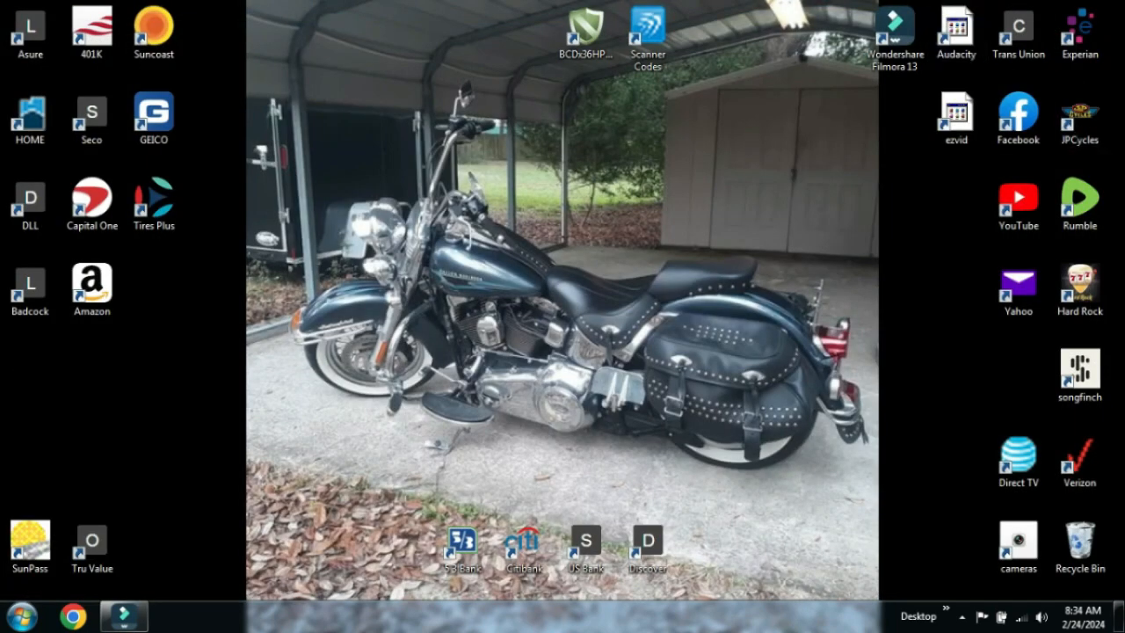
pyautogui.doubleClick(957, 31)
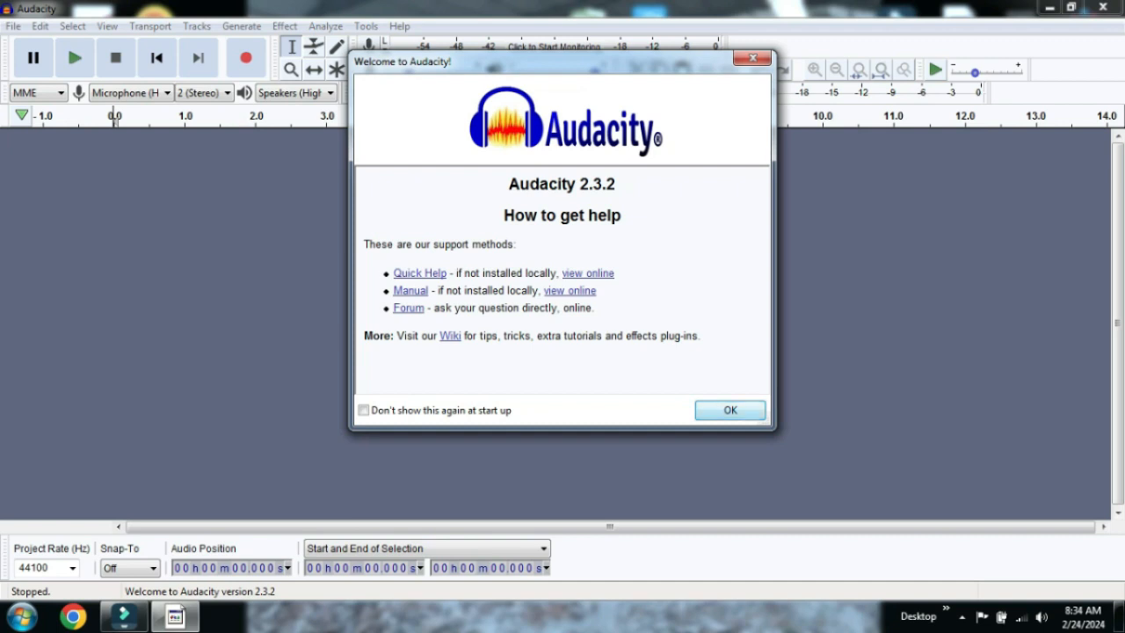
pyautogui.press('Return')
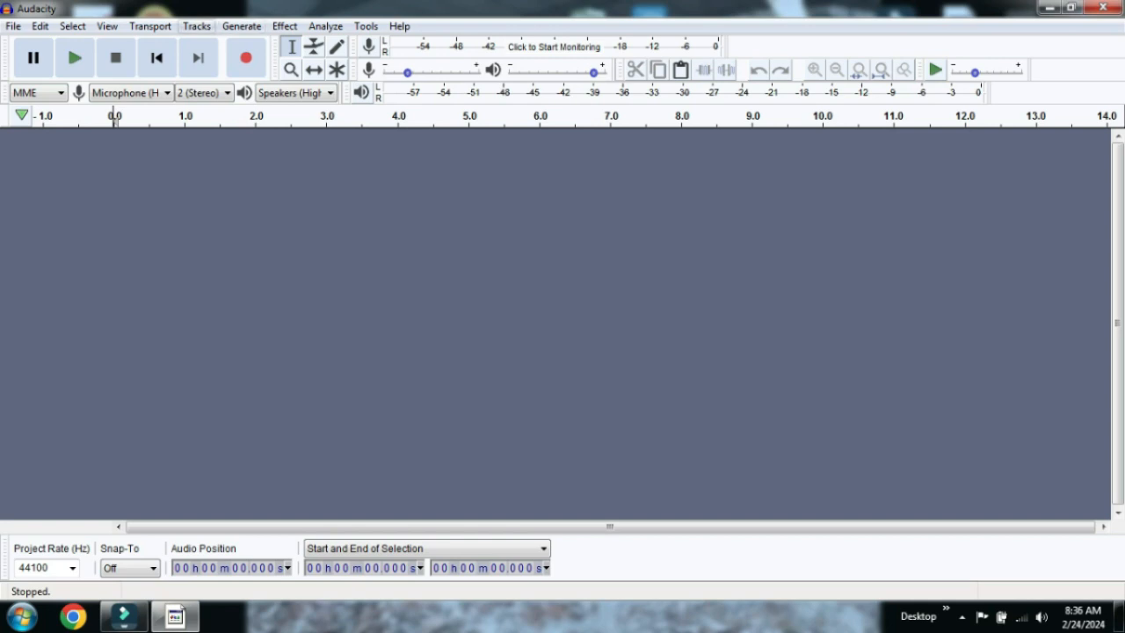
# Step: Add a new empty stereo track to the project
pyautogui.click(196, 25)
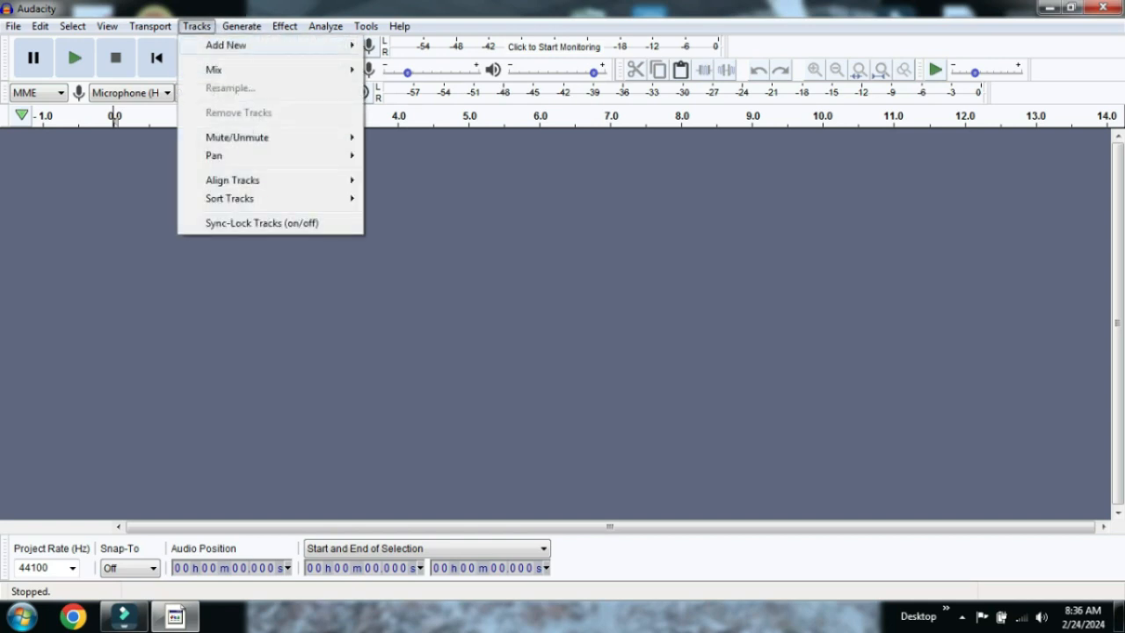
pyautogui.moveTo(226, 45)
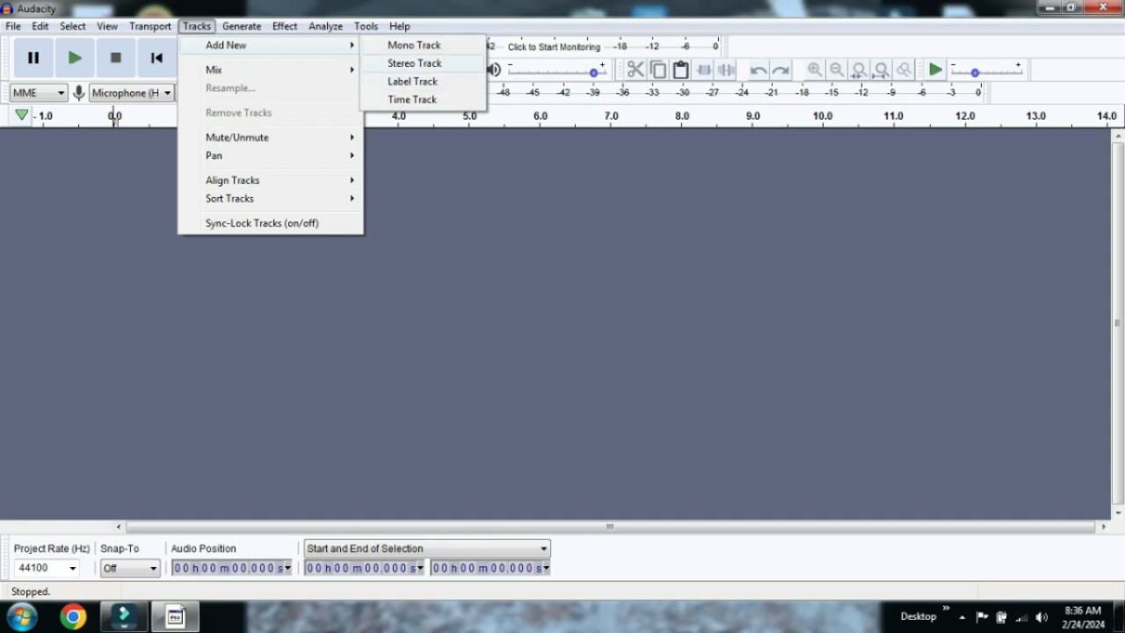
pyautogui.click(414, 63)
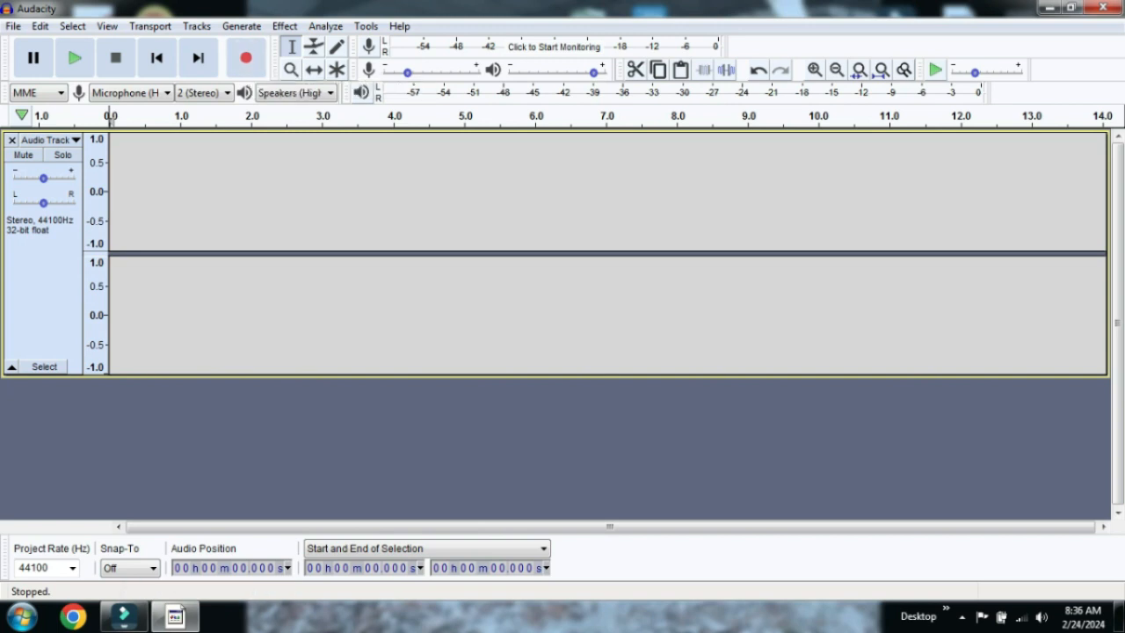
# Step: Examine the recorded stereo waveform at several zoom levels, from the whole recording to its opening seconds
pyautogui.click(837, 71)
pyautogui.click(816, 69)
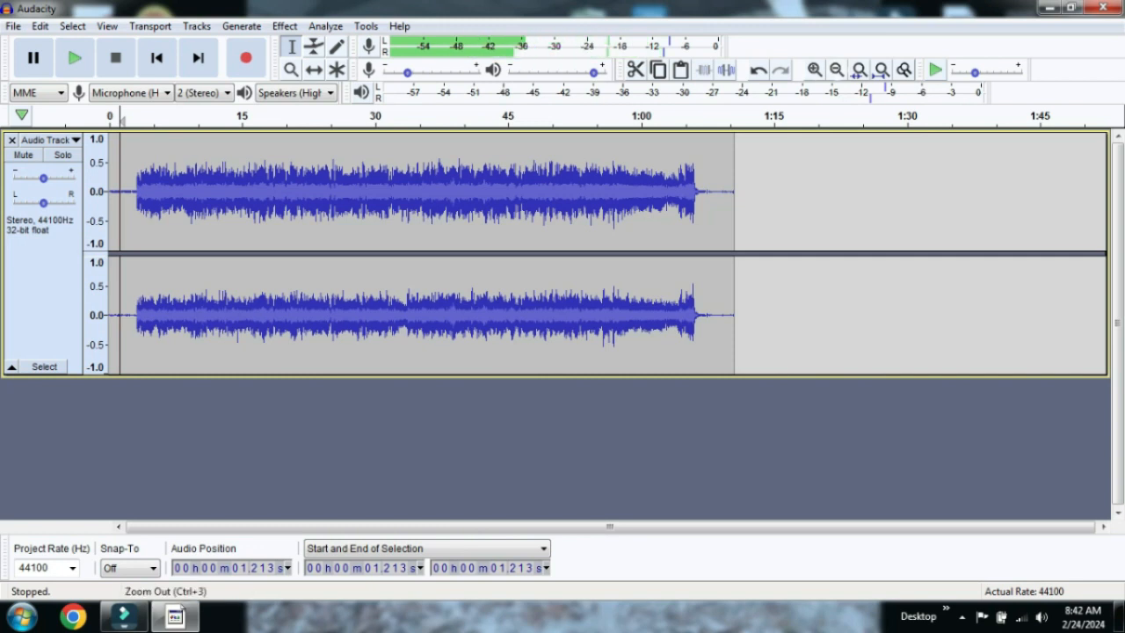
pyautogui.click(860, 70)
pyautogui.click(859, 70)
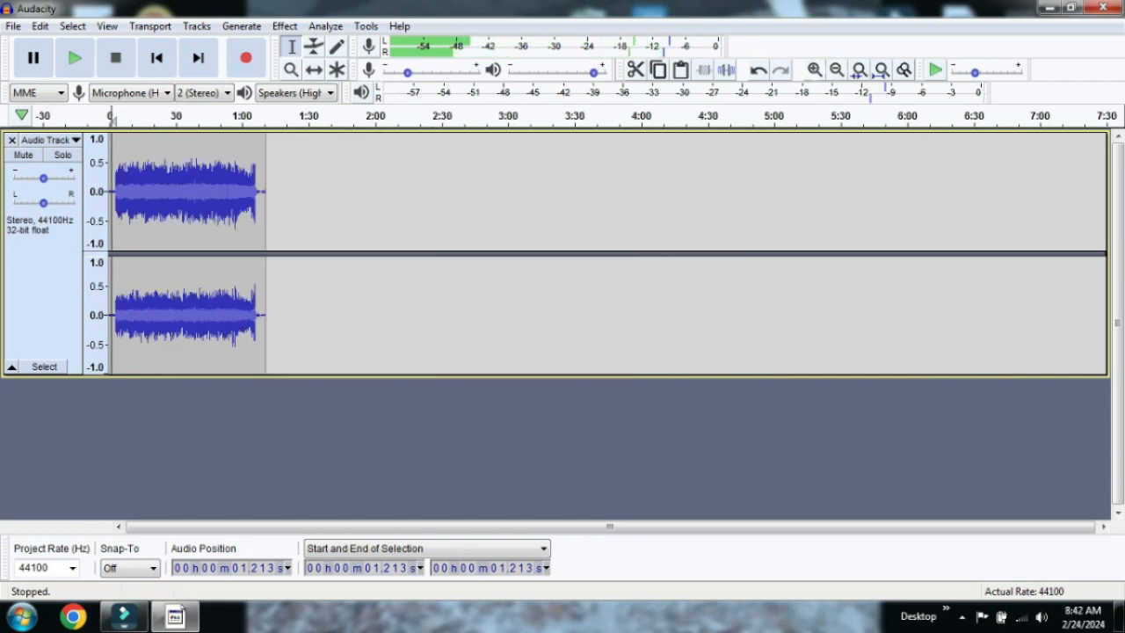
pyautogui.click(815, 70)
pyautogui.click(815, 69)
pyautogui.click(815, 69)
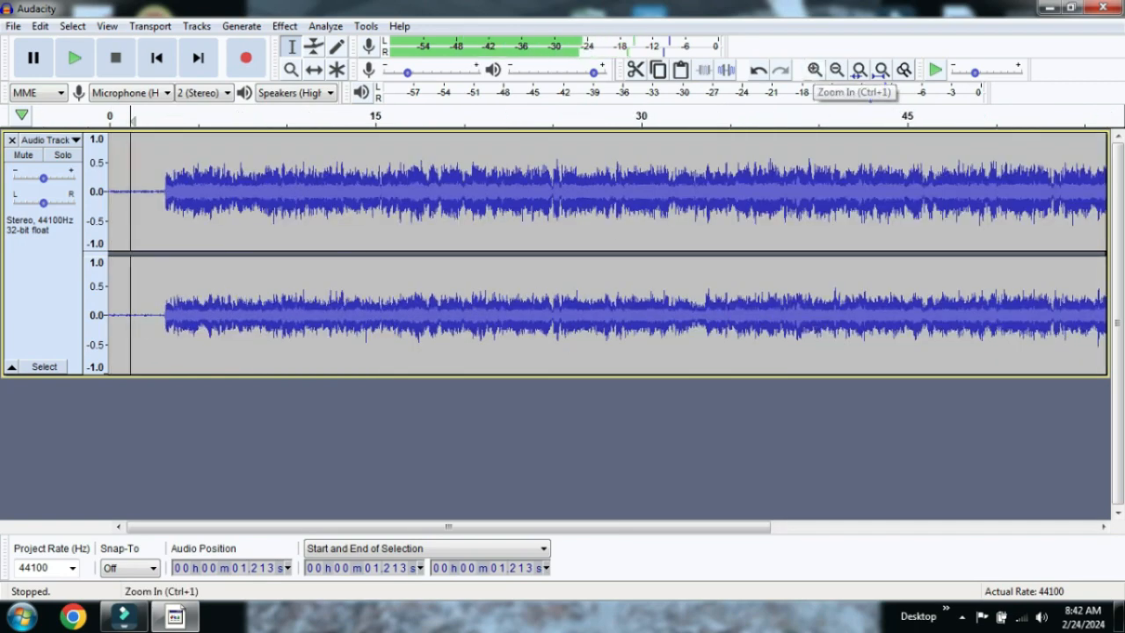
pyautogui.click(814, 69)
pyautogui.click(814, 69)
pyautogui.click(814, 70)
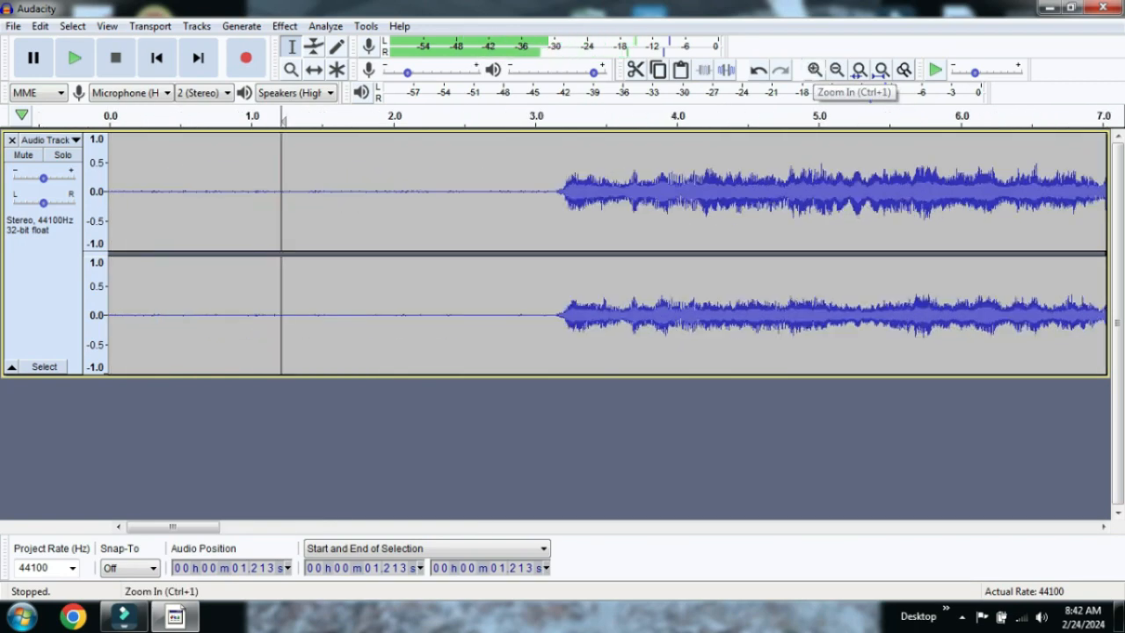
pyautogui.click(815, 70)
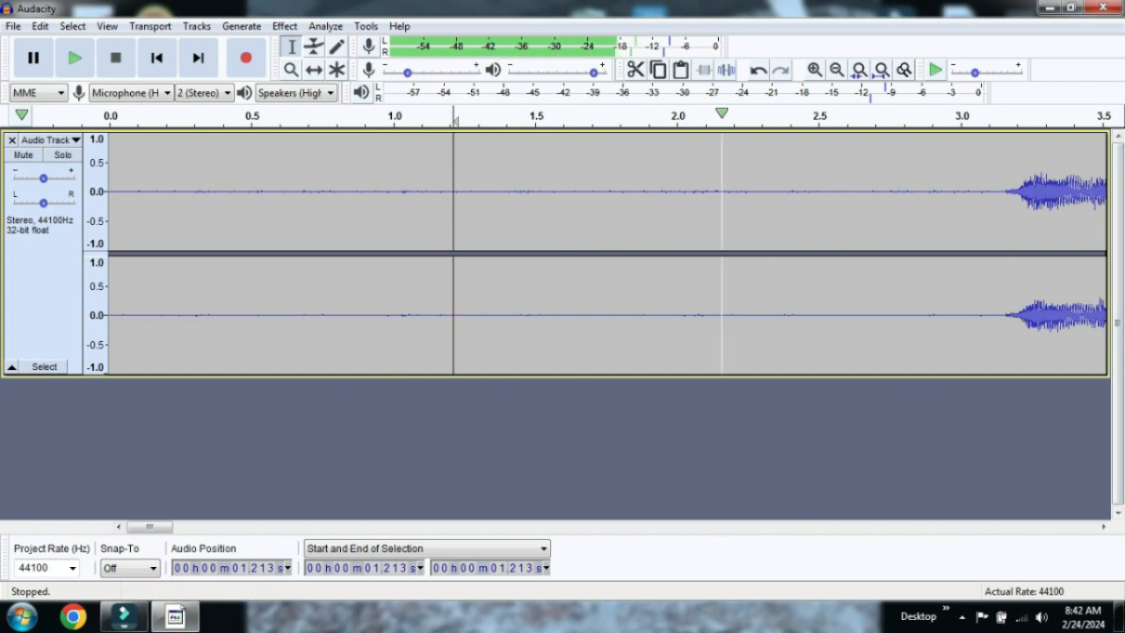
# Step: Select the quiet lead-in from about 0.16 to 2.89 seconds and play the selection
pyautogui.click(836, 69)
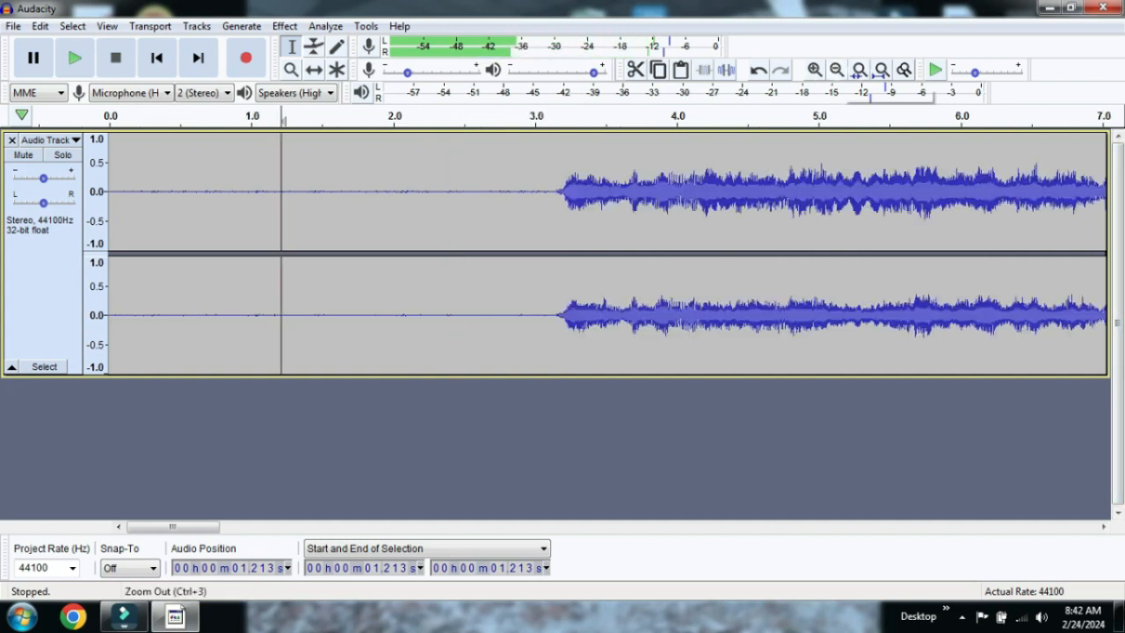
pyautogui.click(837, 70)
pyautogui.moveTo(267, 202); pyautogui.dragTo(119, 202)
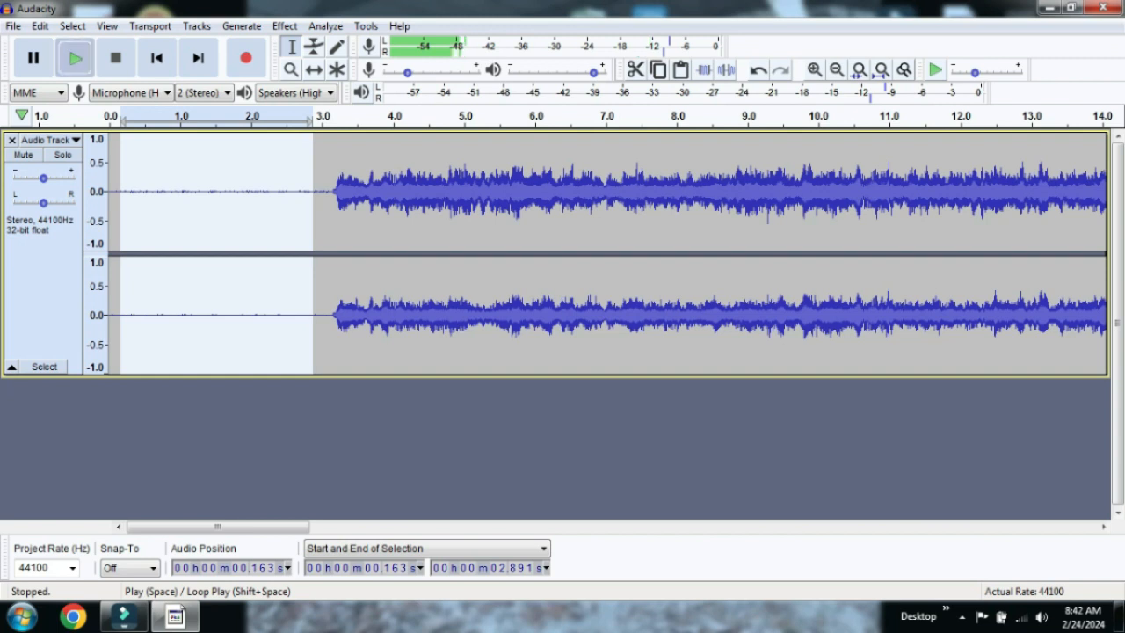
pyautogui.click(76, 58)
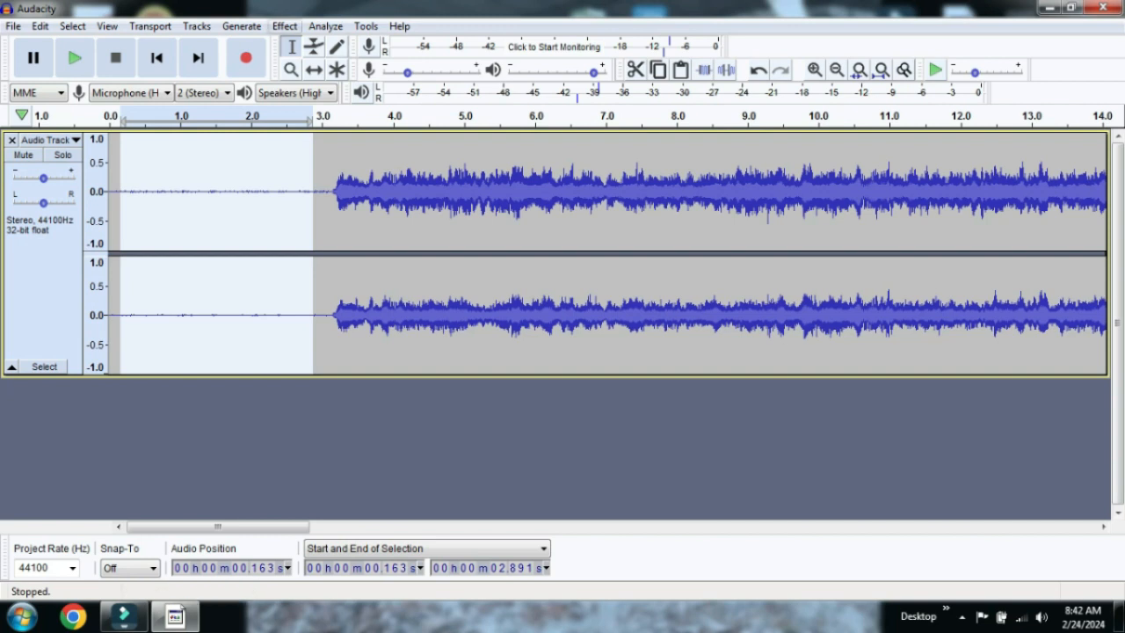
# Step: Capture a noise profile from the selected lead-in with the Noise Reduction effect
pyautogui.click(284, 27)
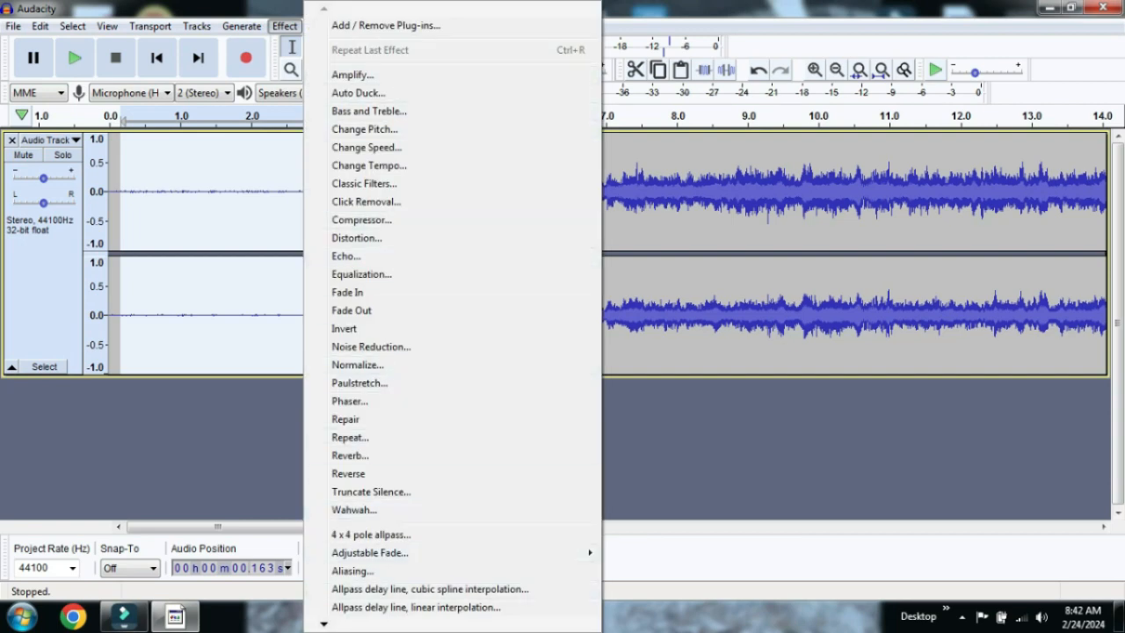
pyautogui.moveTo(324, 624)
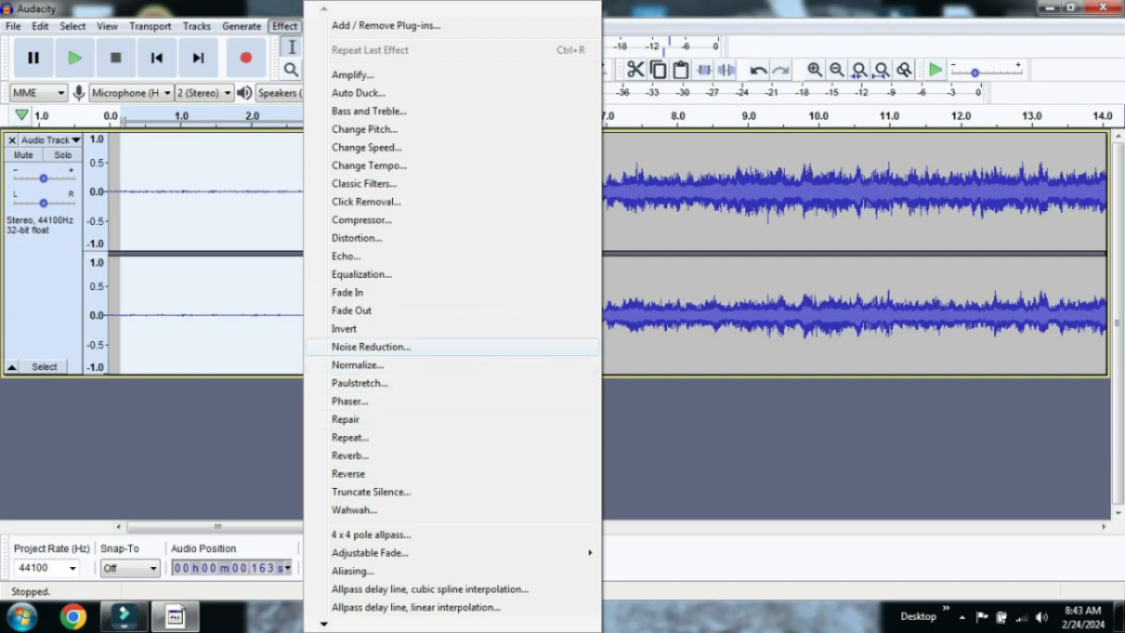
pyautogui.click(371, 348)
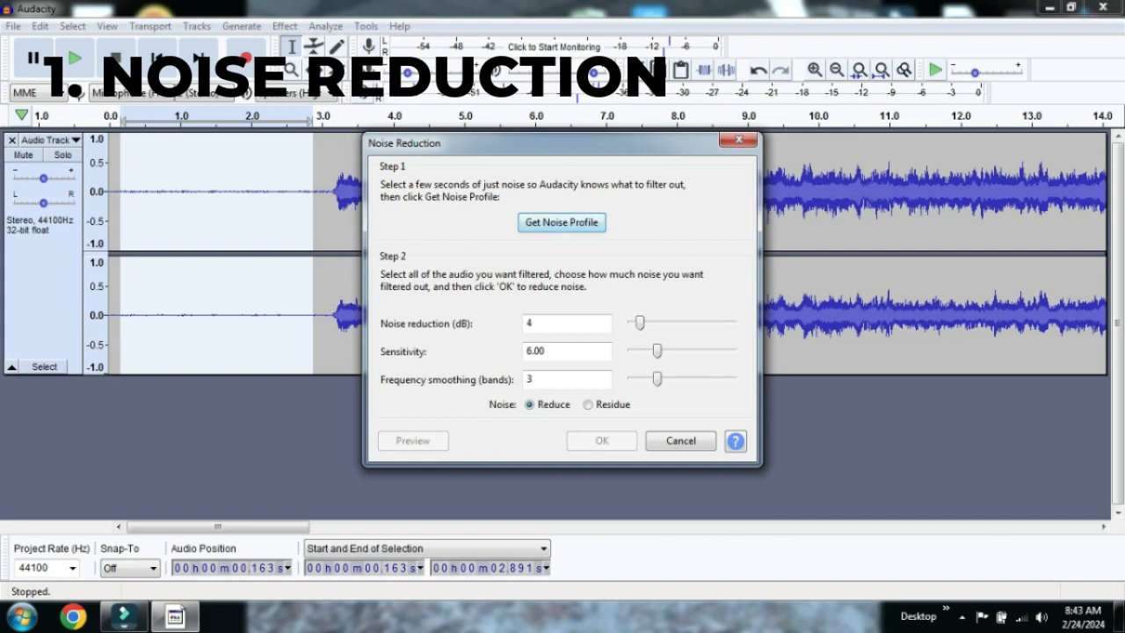
pyautogui.click(561, 222)
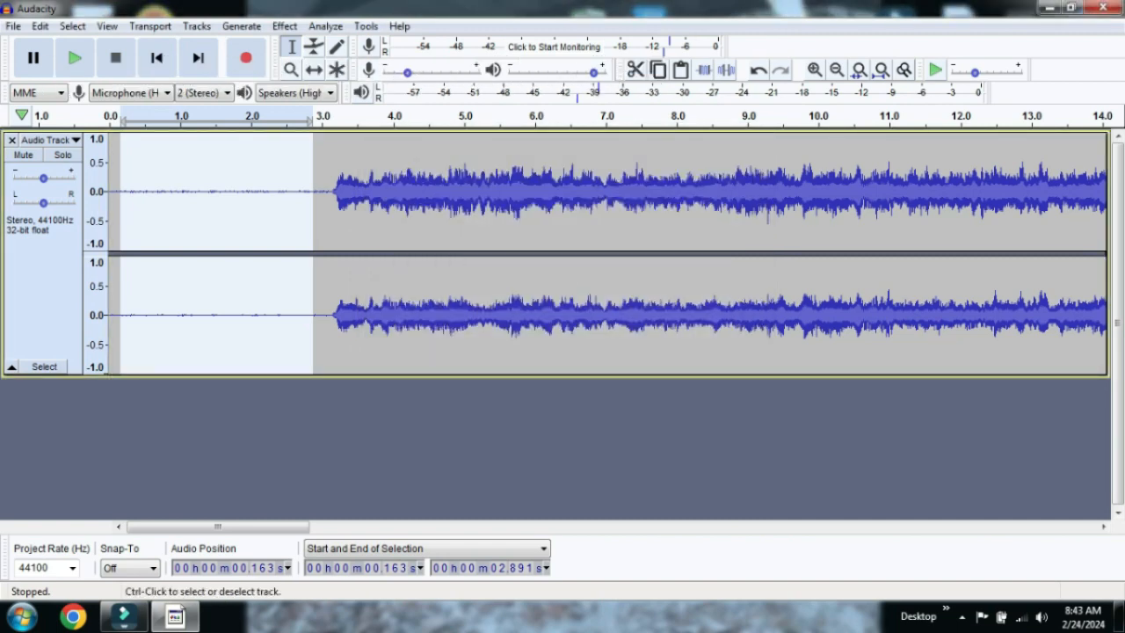
# Step: Apply Noise Reduction to the entire track at 4 dB, sensitivity 6.00 and 3 frequency smoothing bands
pyautogui.hotkey('ctrl', 'a')
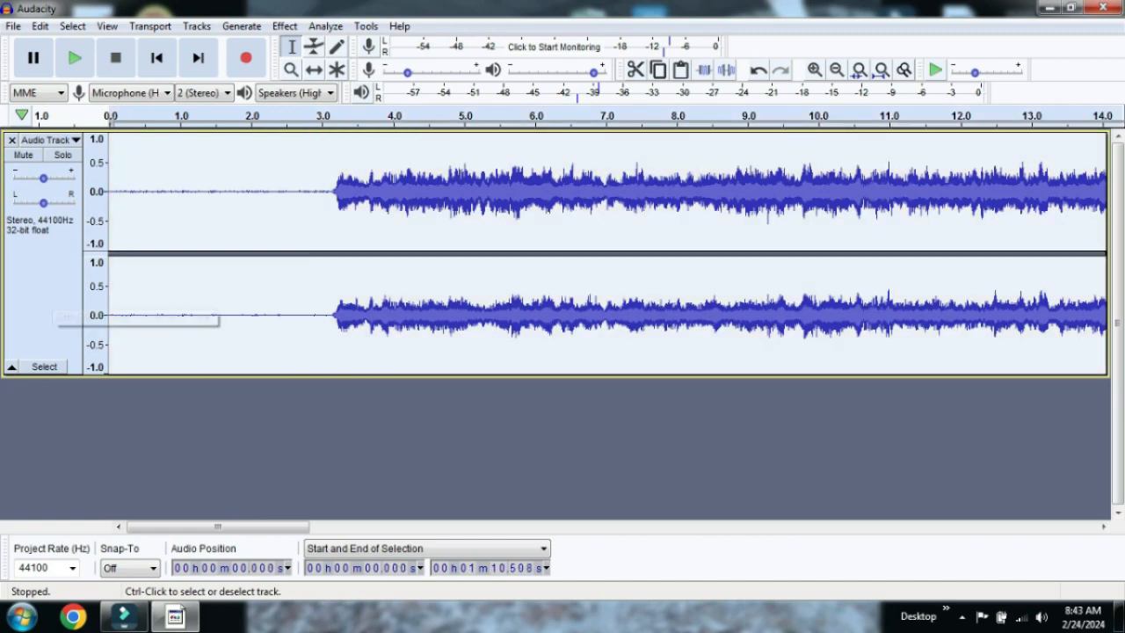
pyautogui.click(284, 26)
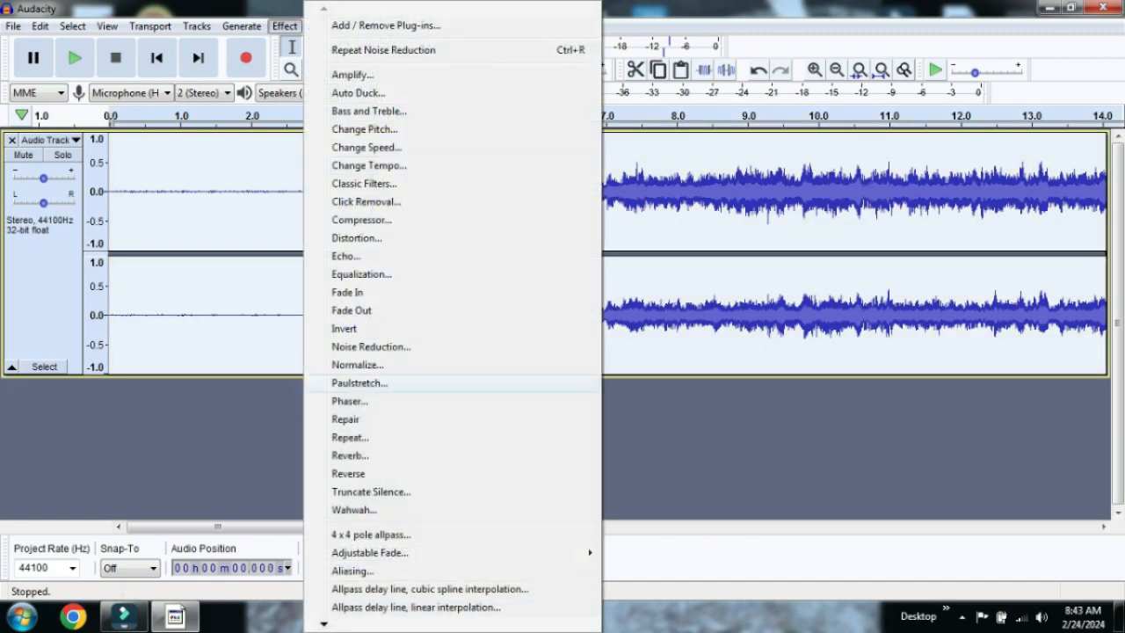
pyautogui.click(371, 347)
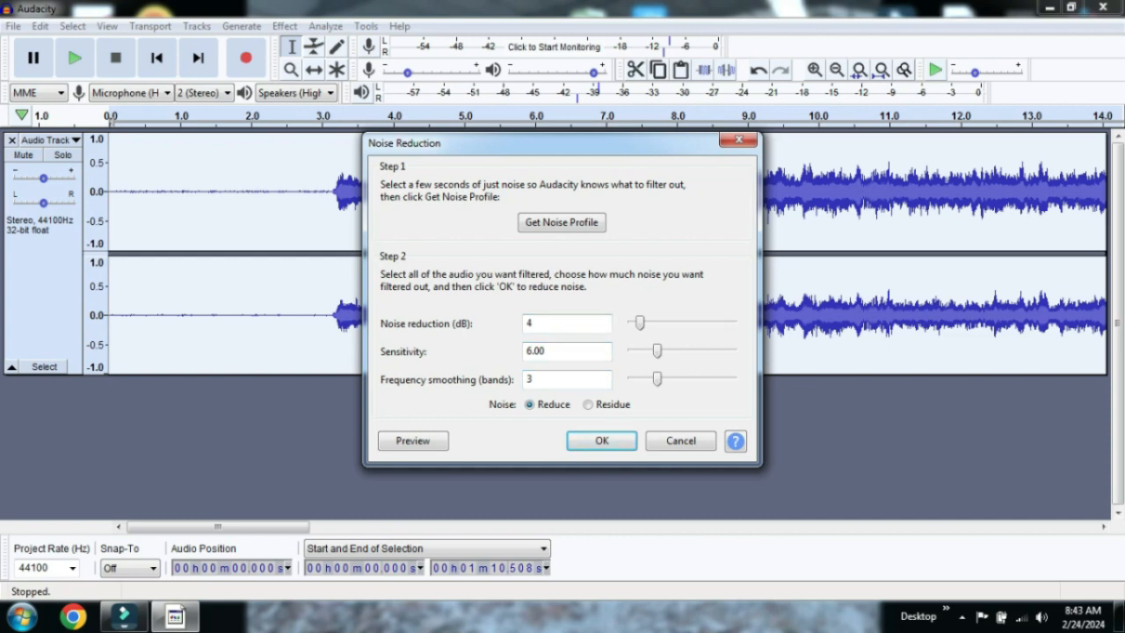
pyautogui.press('Return')
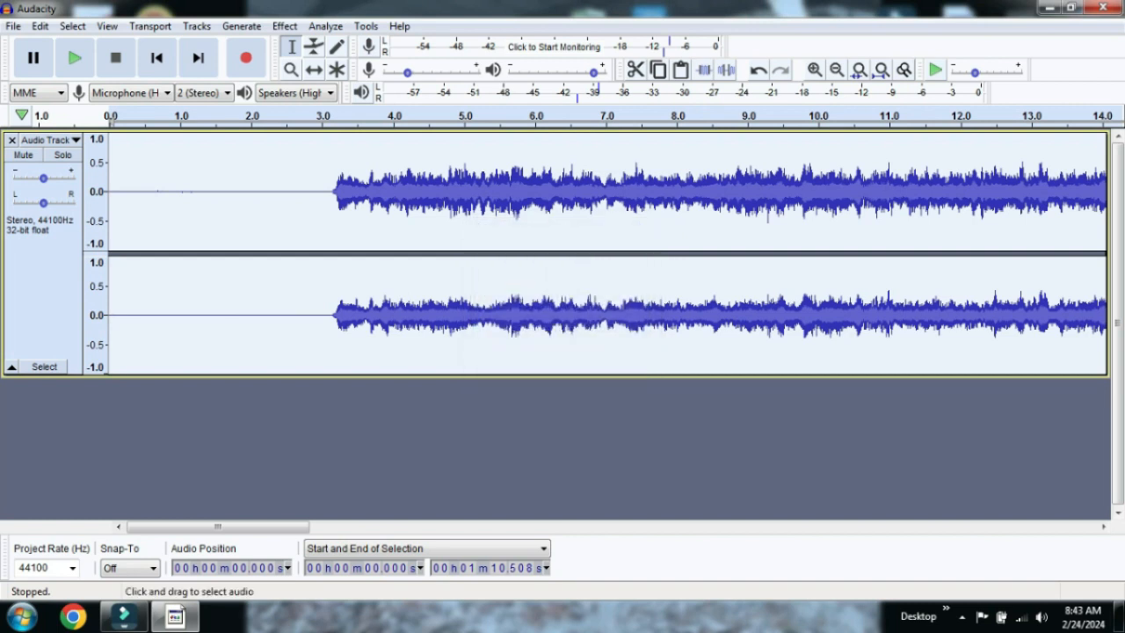
# Step: Play the lead-in from about 0.22 seconds to check the noise reduction, and stop playback
pyautogui.click(126, 193)
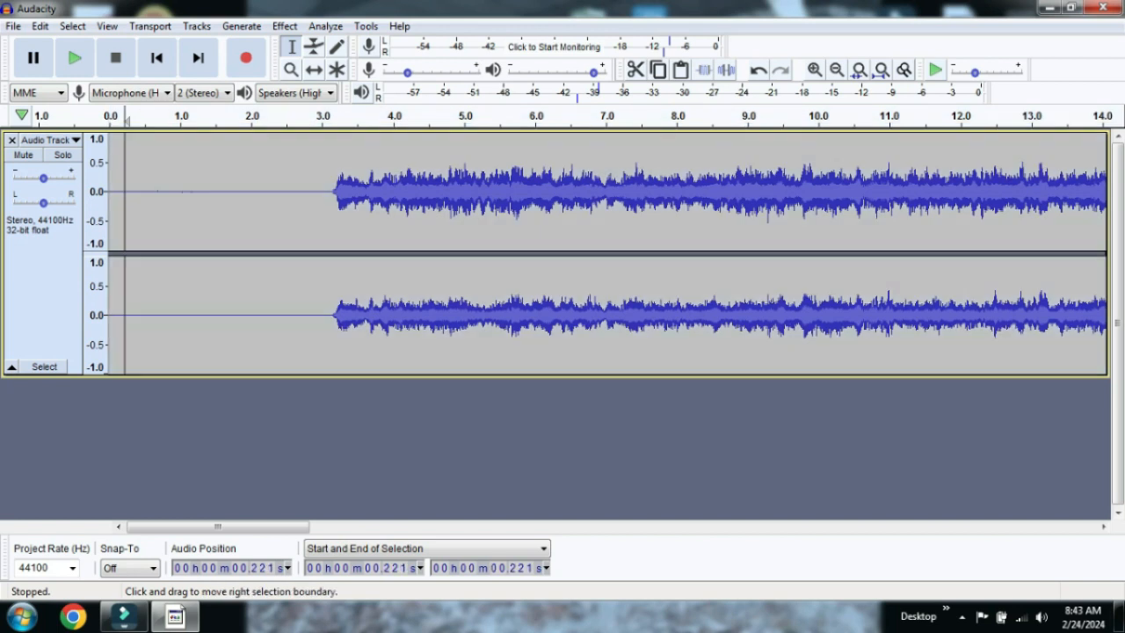
pyautogui.click(75, 58)
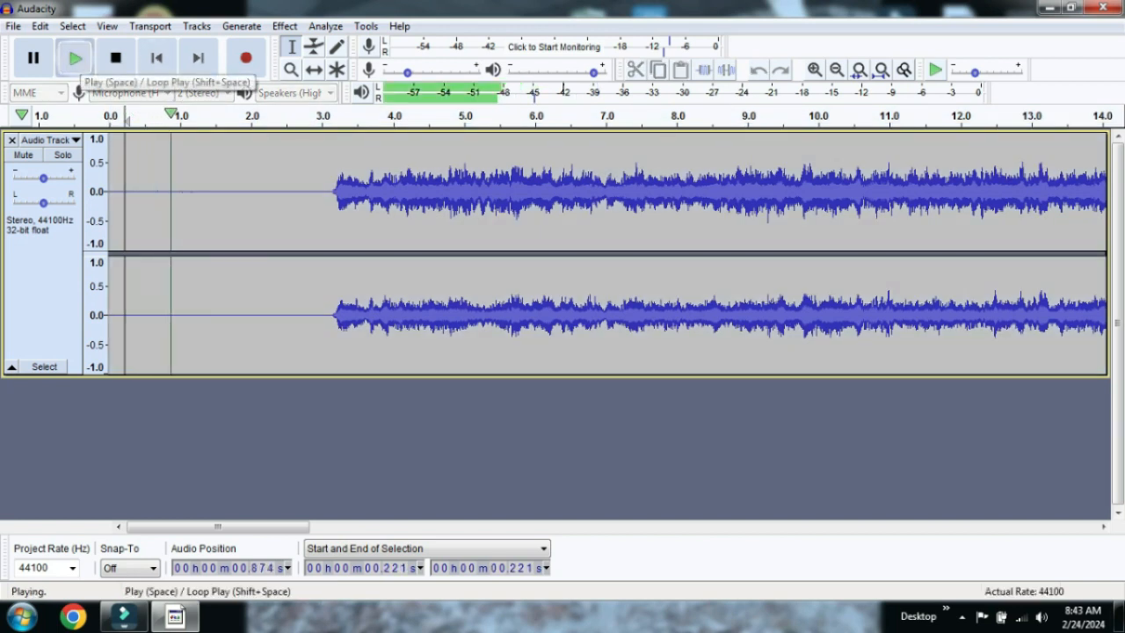
pyautogui.click(116, 58)
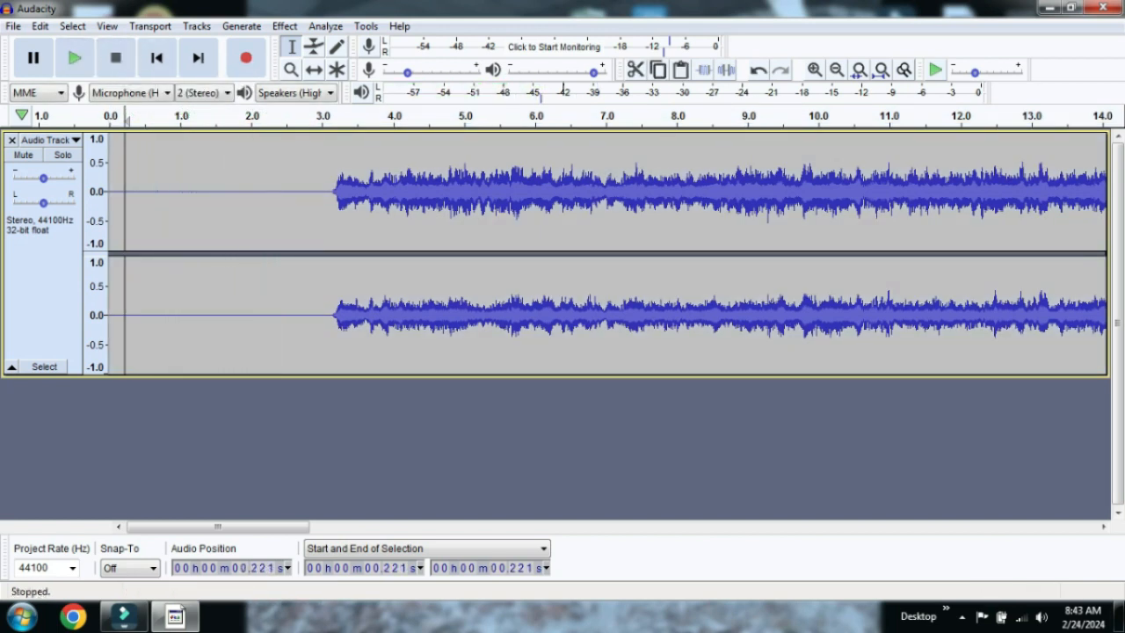
# Step: Select the lead-in from about 0.31 to 2.76 seconds and capture a fresh noise profile from it
pyautogui.moveTo(305, 193); pyautogui.dragTo(131, 193)
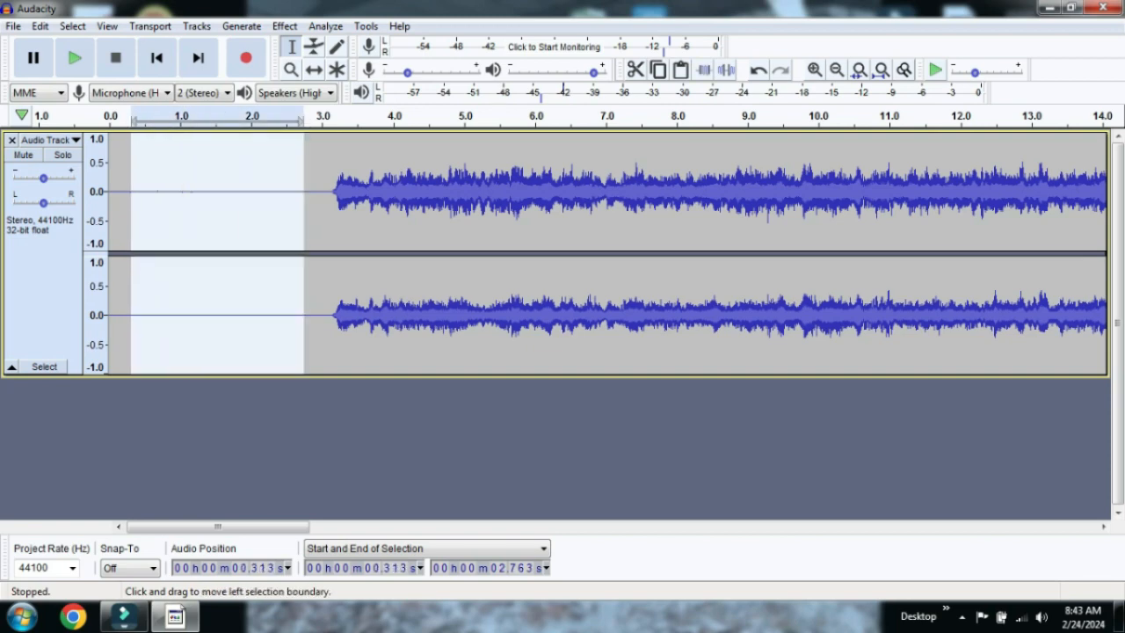
pyautogui.click(285, 26)
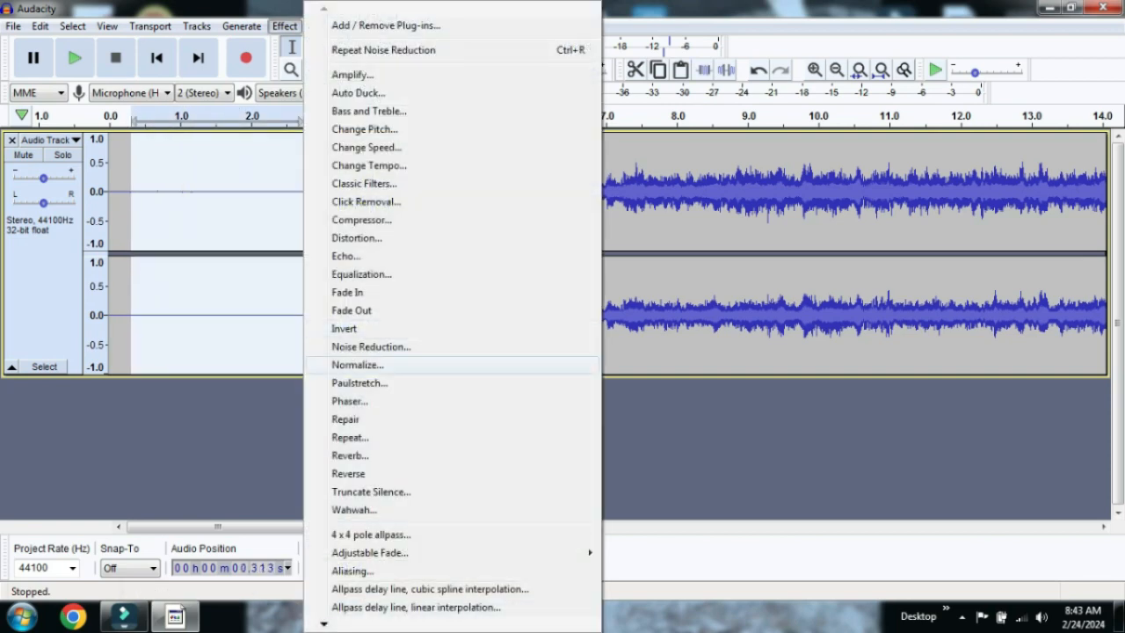
pyautogui.click(371, 346)
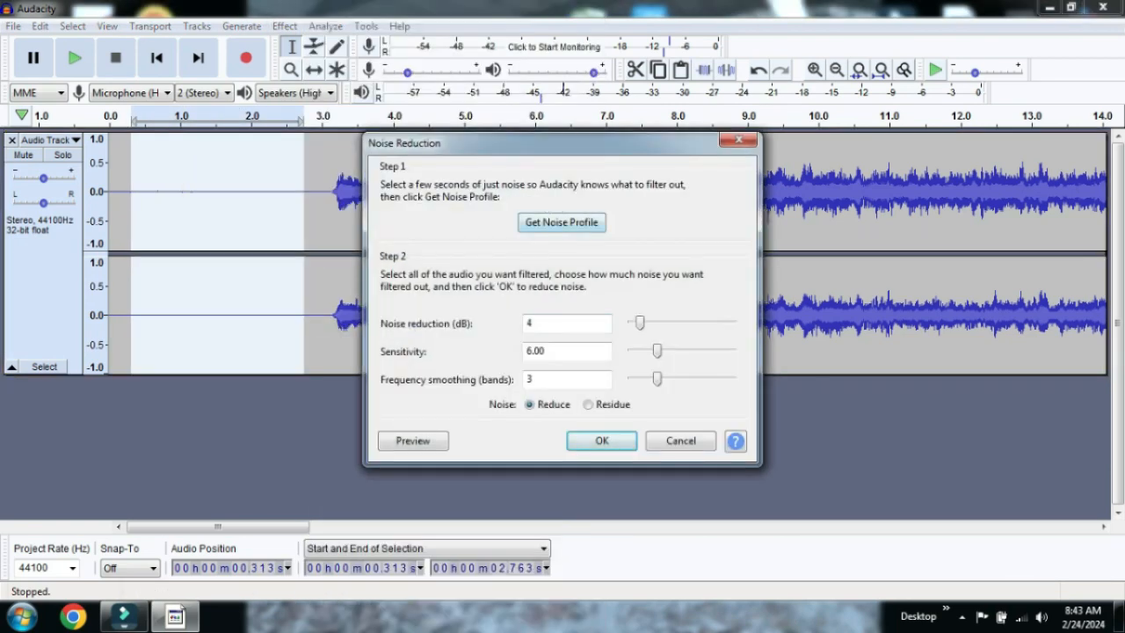
pyautogui.click(562, 222)
# Step: Run a second Noise Reduction pass on the whole track with 4 dB, sensitivity 6.00 and 3 smoothing bands
pyautogui.click(49, 281)
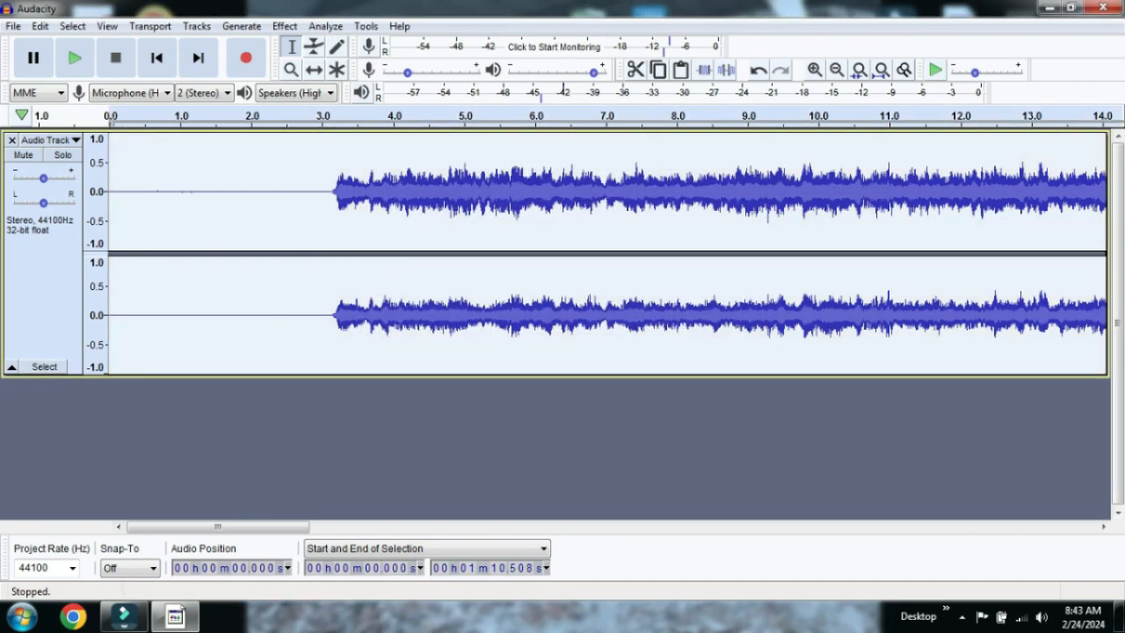
pyautogui.click(285, 25)
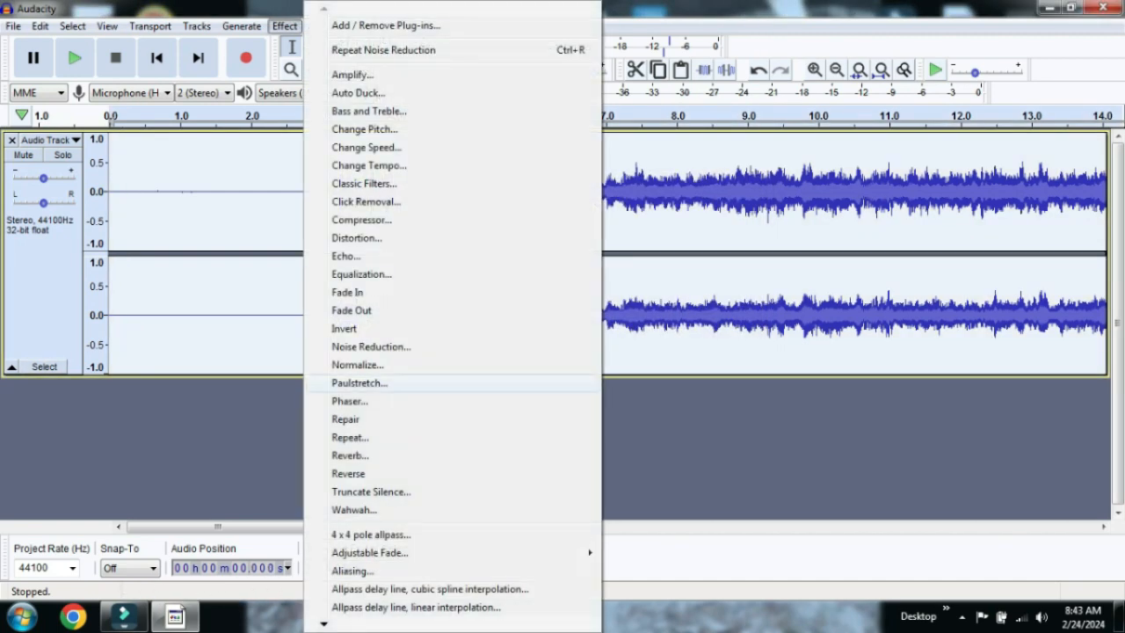
pyautogui.click(371, 346)
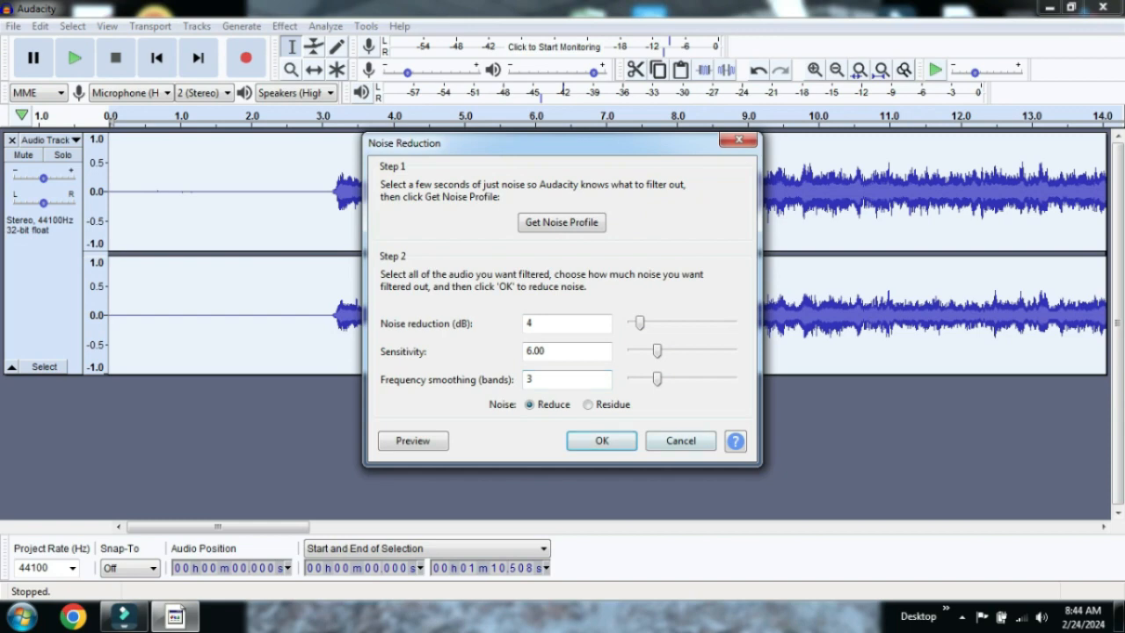
pyautogui.click(602, 442)
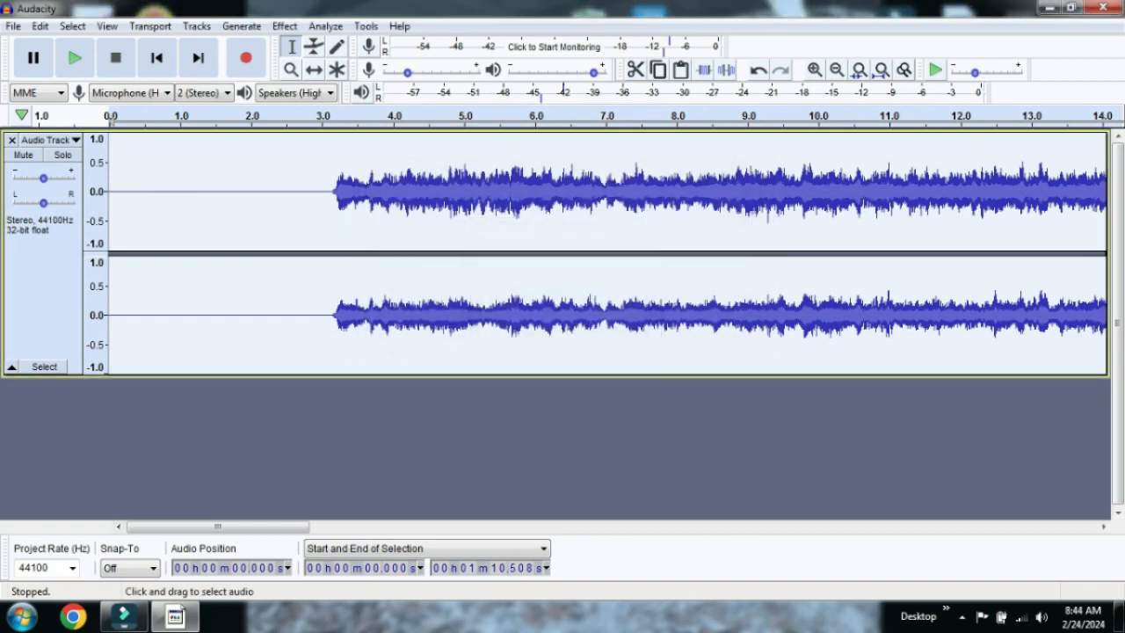
# Step: Play the lead-in from about 0.23 seconds to check the second noise reduction pass, and stop playback
pyautogui.click(126, 194)
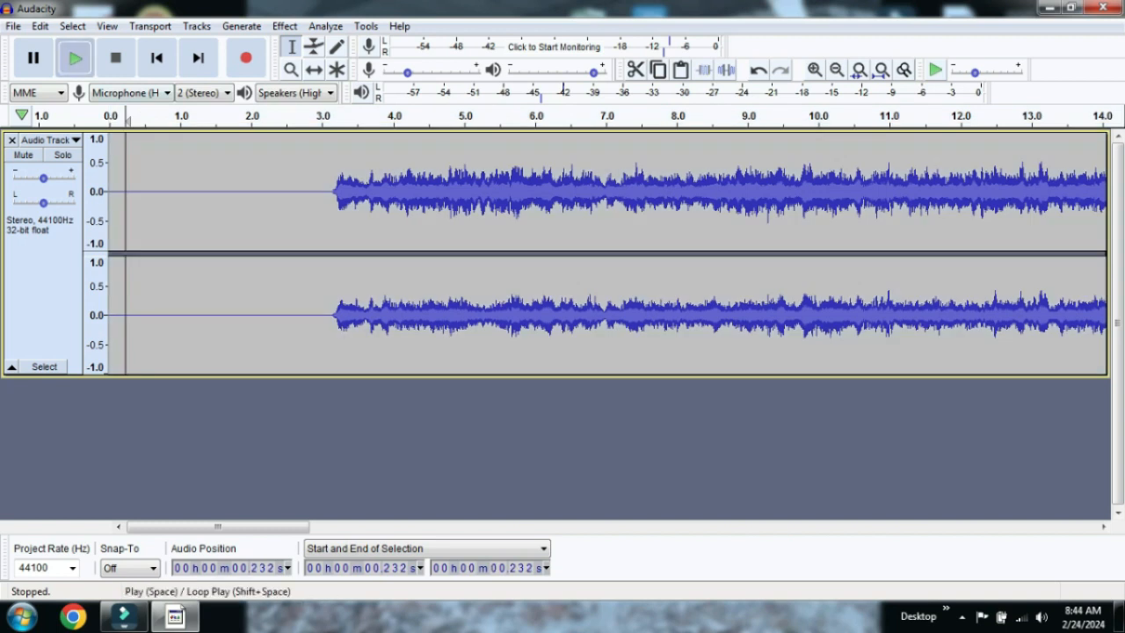
pyautogui.click(75, 58)
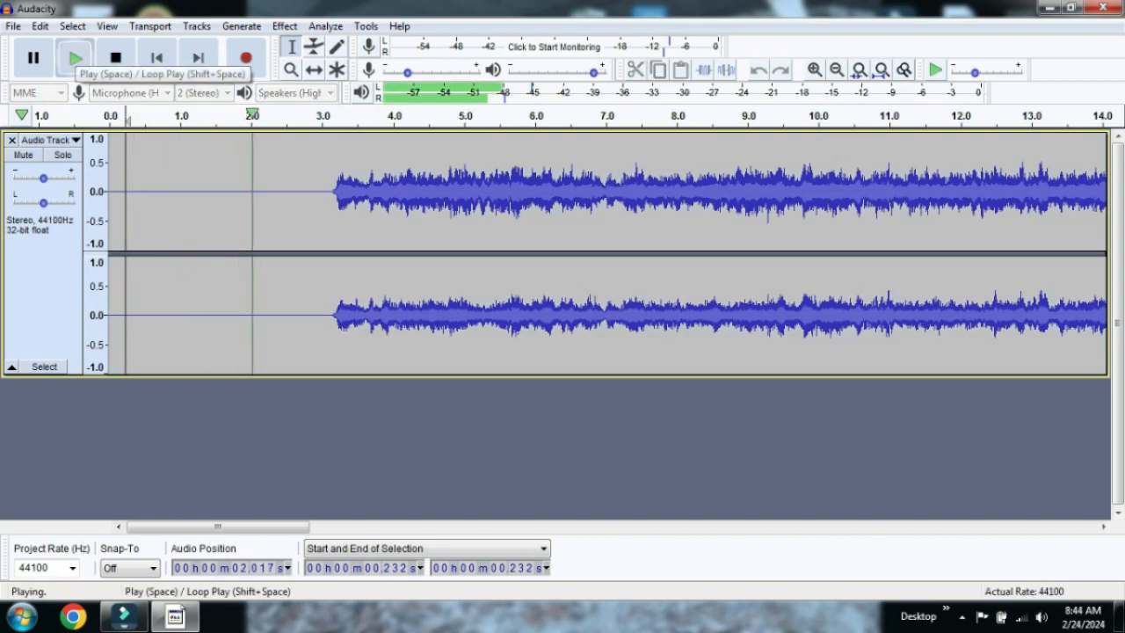
pyautogui.click(115, 58)
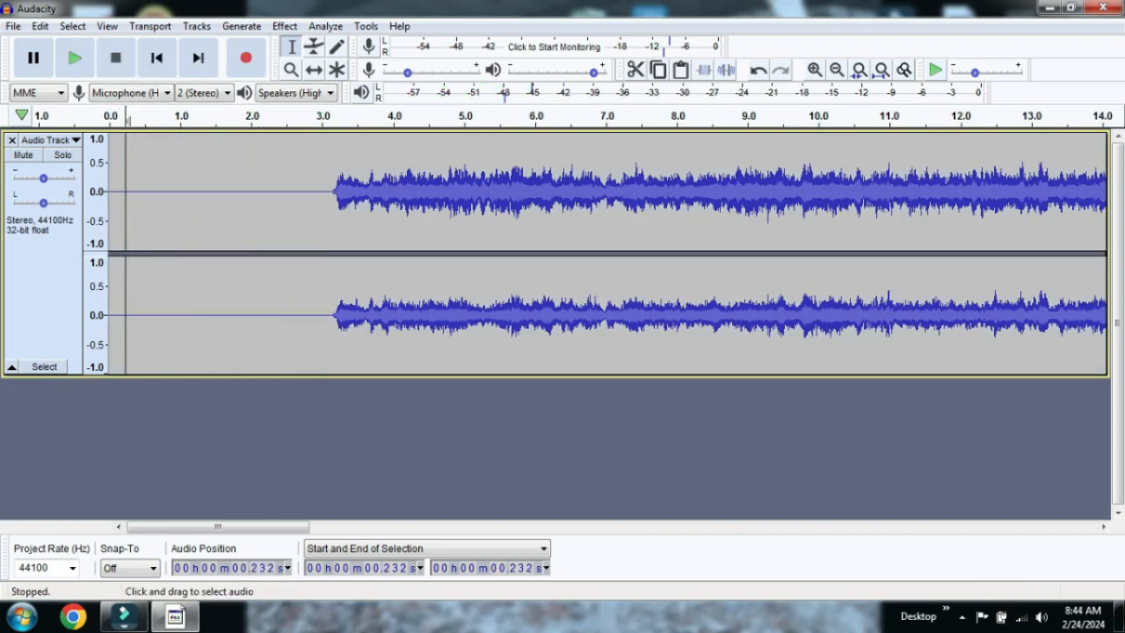
# Step: Select the lead-in from about 0.27 to 2.76 seconds and capture a new noise profile from it
pyautogui.moveTo(128, 220); pyautogui.dragTo(300, 219)
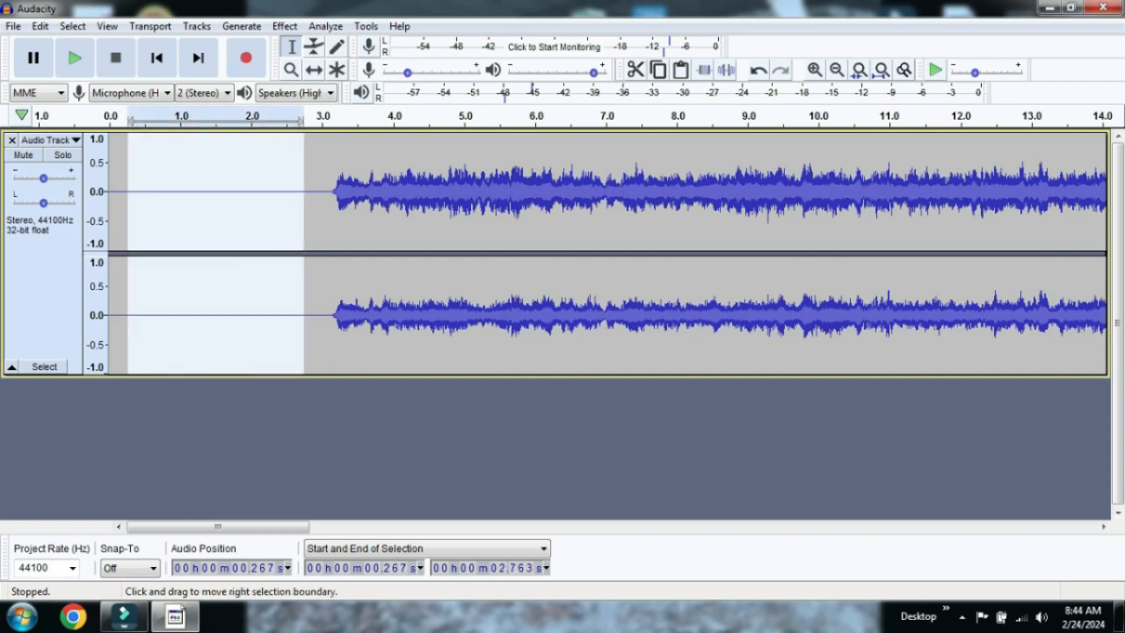
pyautogui.click(284, 26)
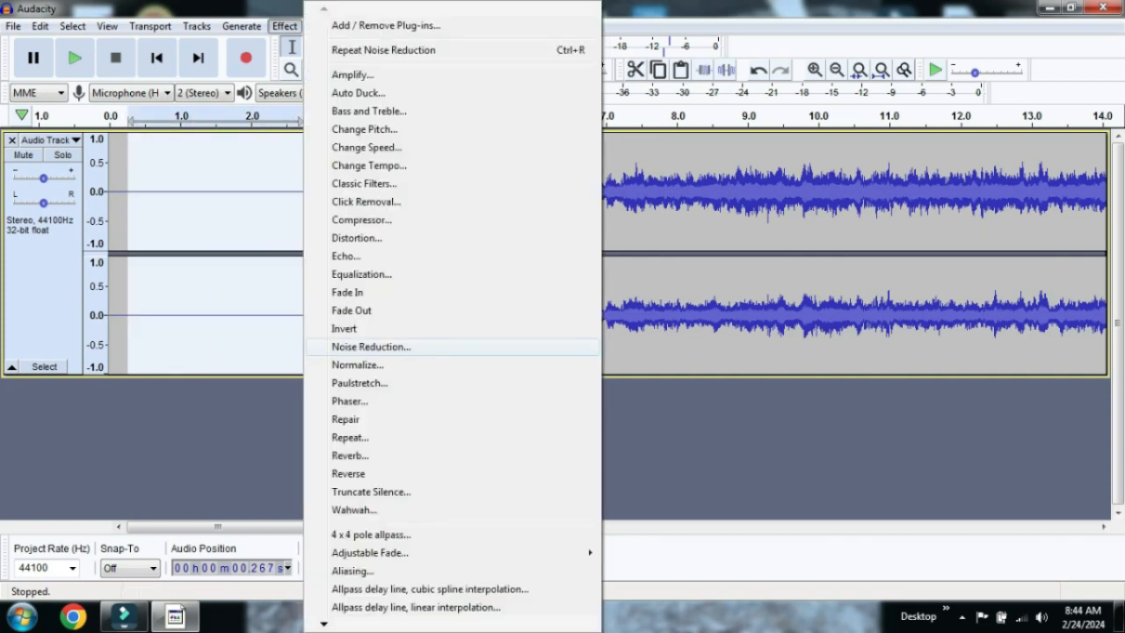
pyautogui.click(371, 347)
pyautogui.click(560, 223)
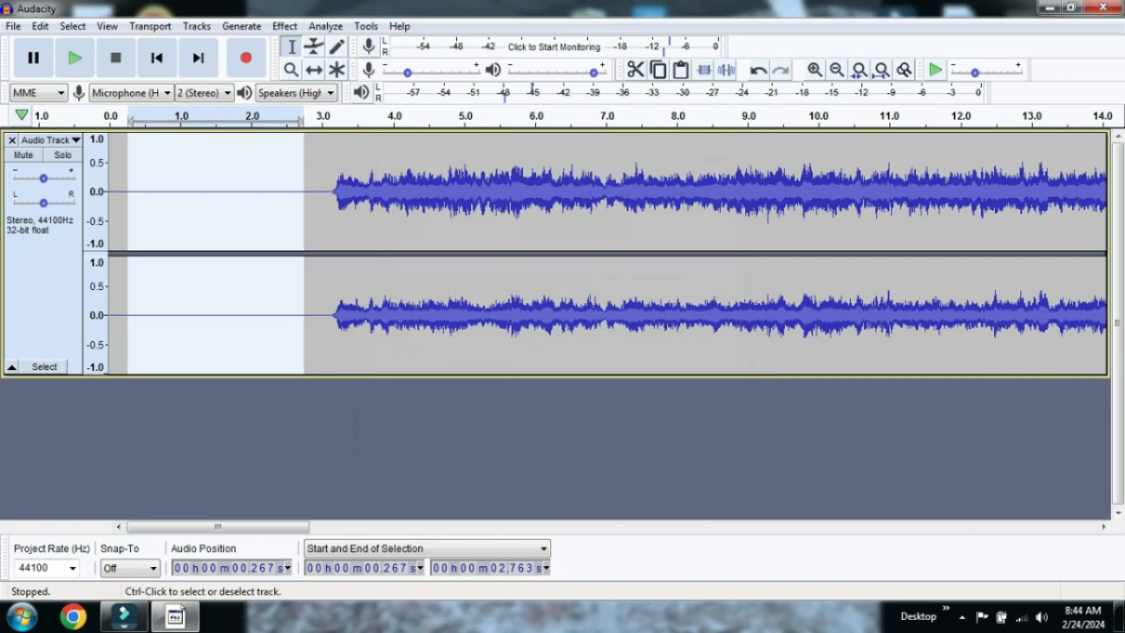
# Step: Run a third Noise Reduction pass on the whole track with 4 dB, sensitivity 6.00 and 3 smoothing bands
pyautogui.hotkey('ctrl', 'a')
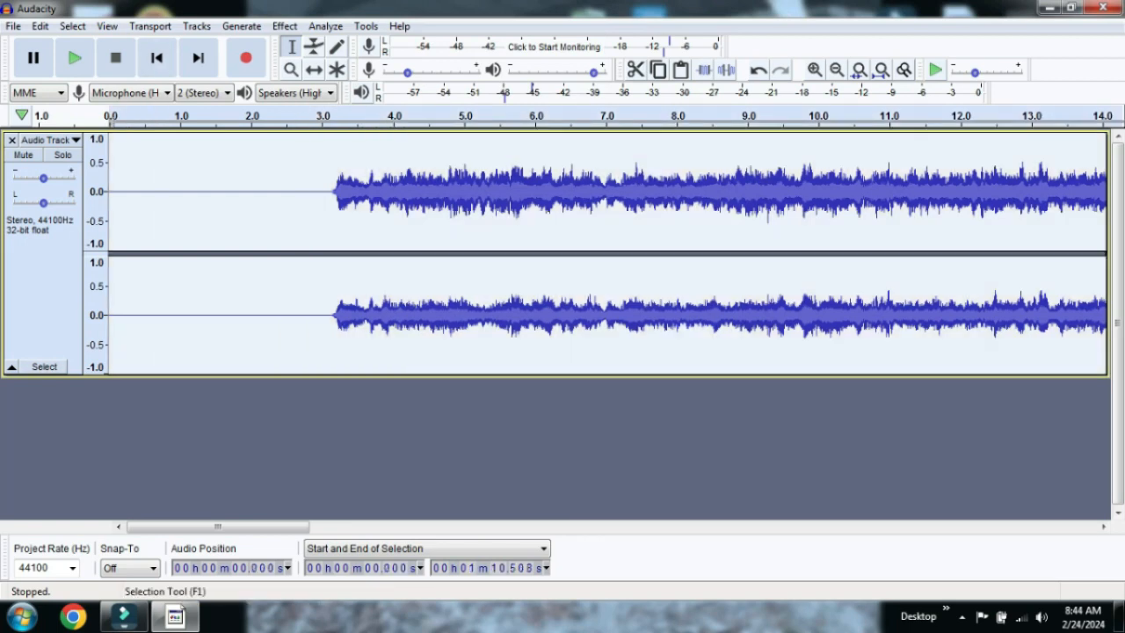
pyautogui.click(284, 26)
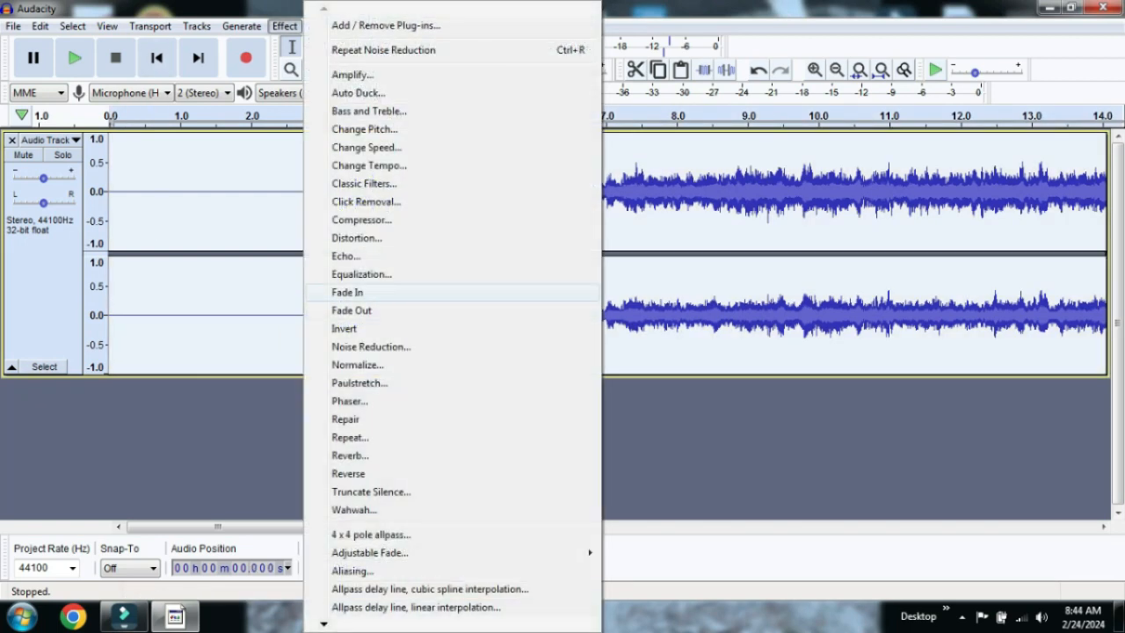
pyautogui.click(371, 346)
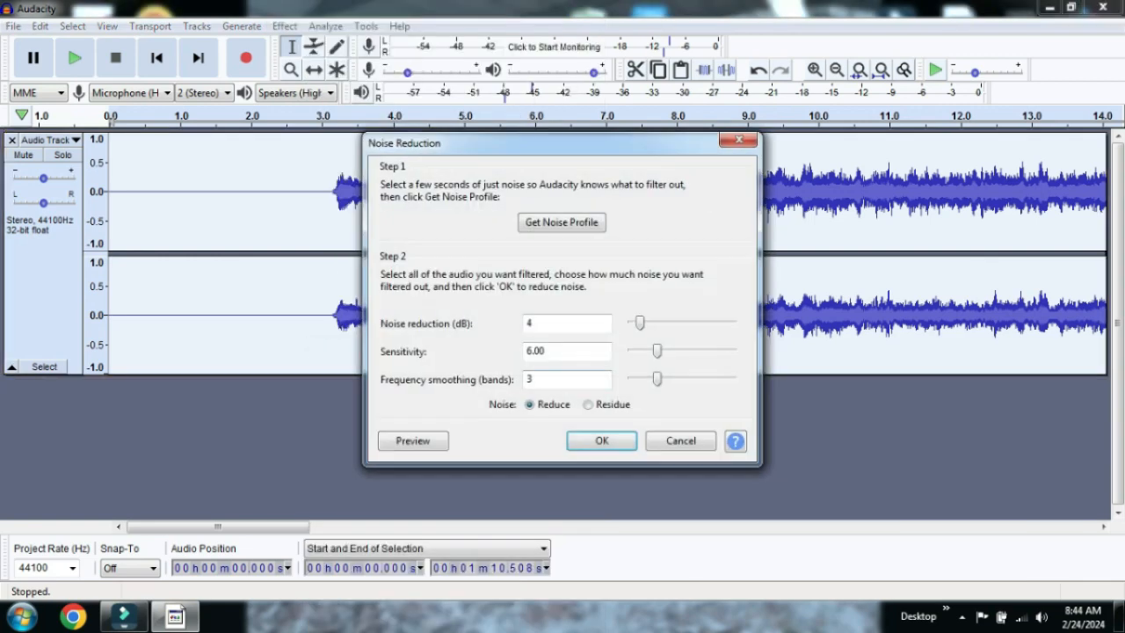
pyautogui.press('Return')
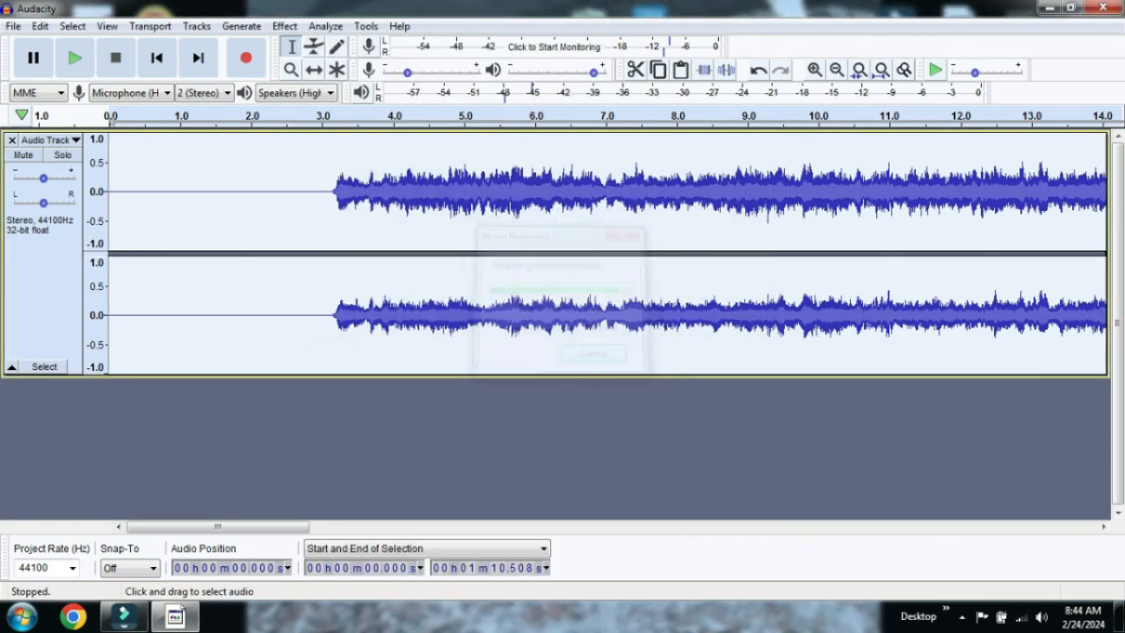
# Step: Play the lead-in from about 0.41 seconds to check the third noise reduction pass, and stop playback
pyautogui.click(139, 194)
pyautogui.click(74, 58)
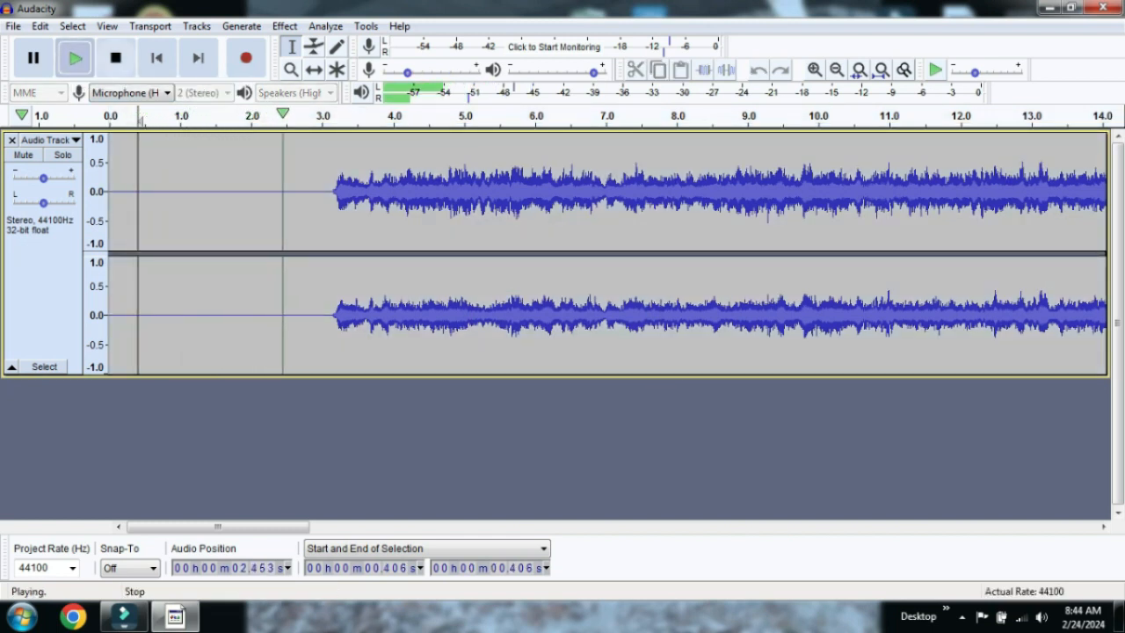
pyautogui.click(115, 58)
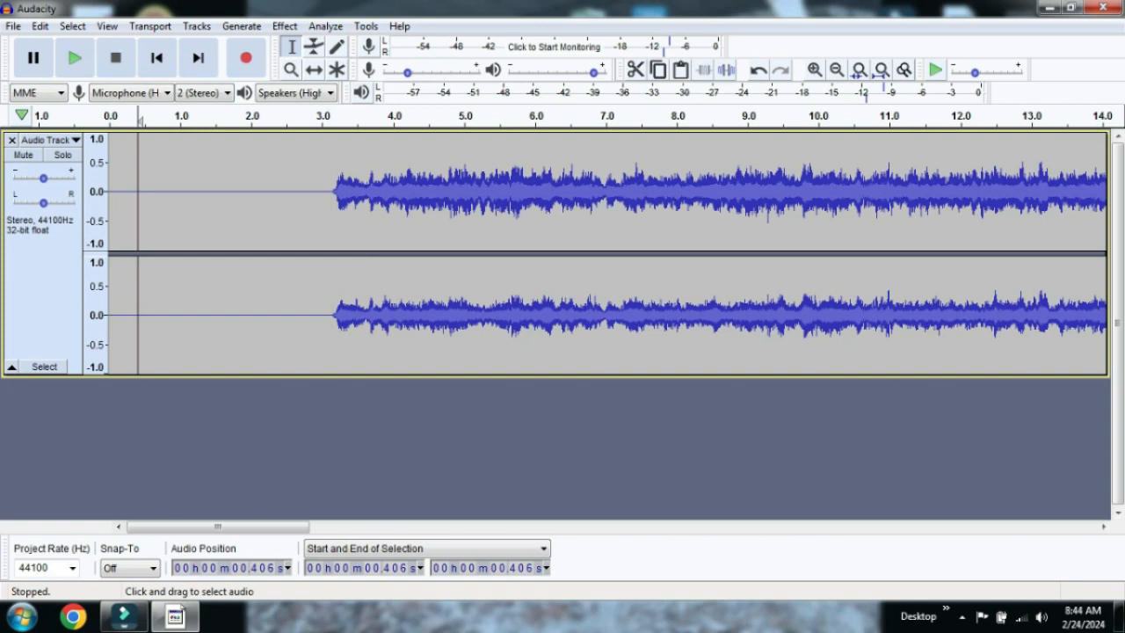
# Step: Lower the playback volume to 0.47 and listen to the track from about 0.41 seconds until about 20 seconds
pyautogui.scroll(-2, 598, 194)
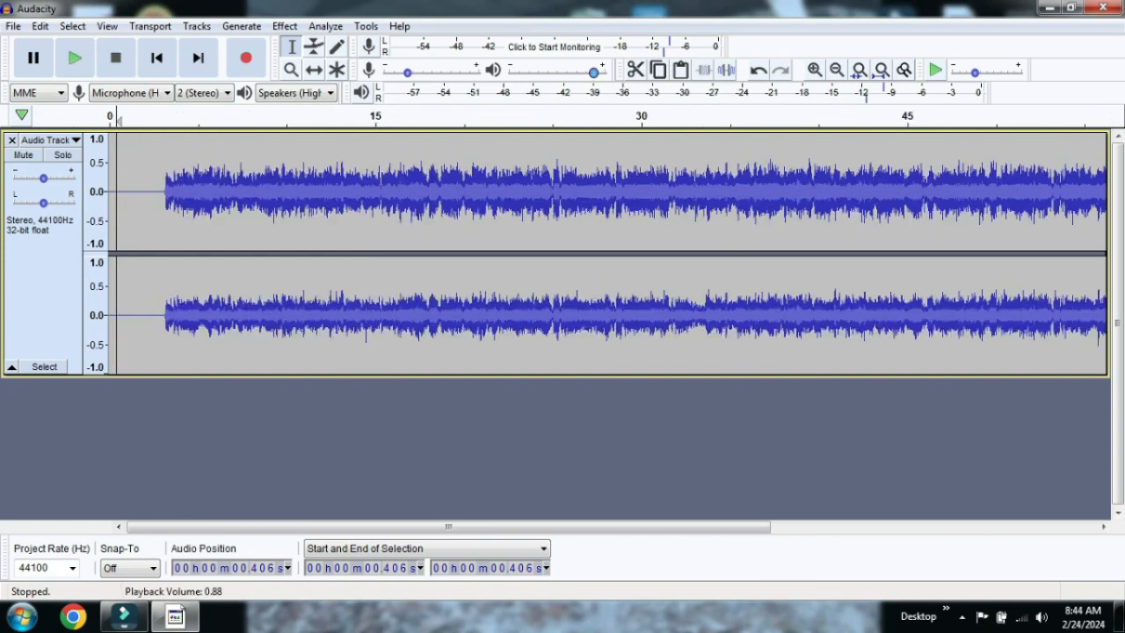
pyautogui.moveTo(594, 72); pyautogui.dragTo(557, 72)
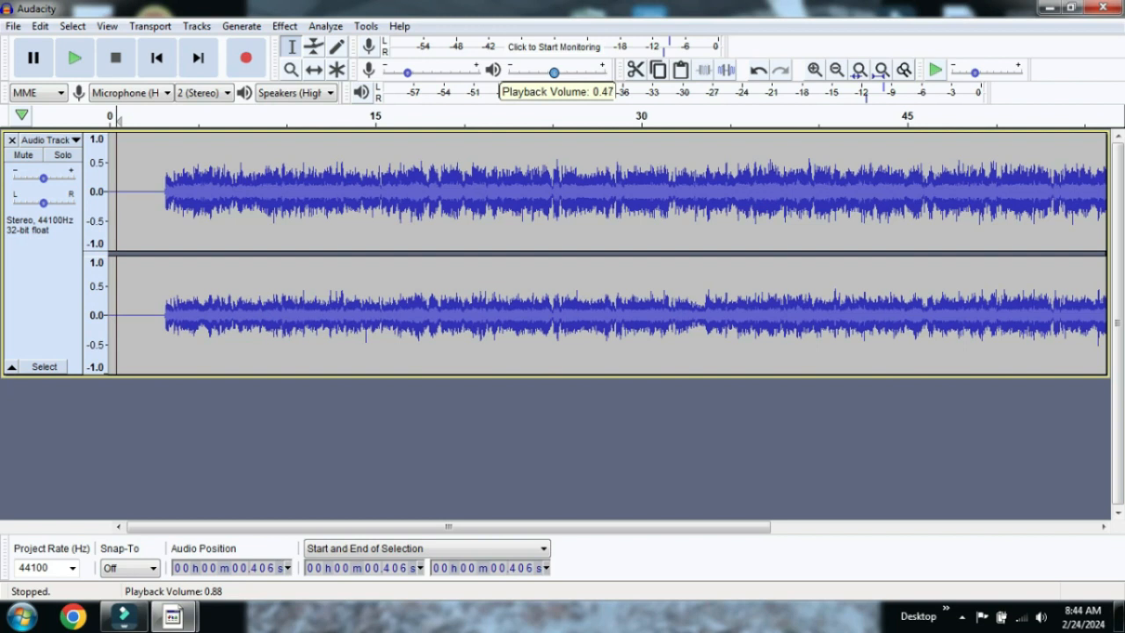
pyautogui.moveTo(407, 72); pyautogui.dragTo(406, 72)
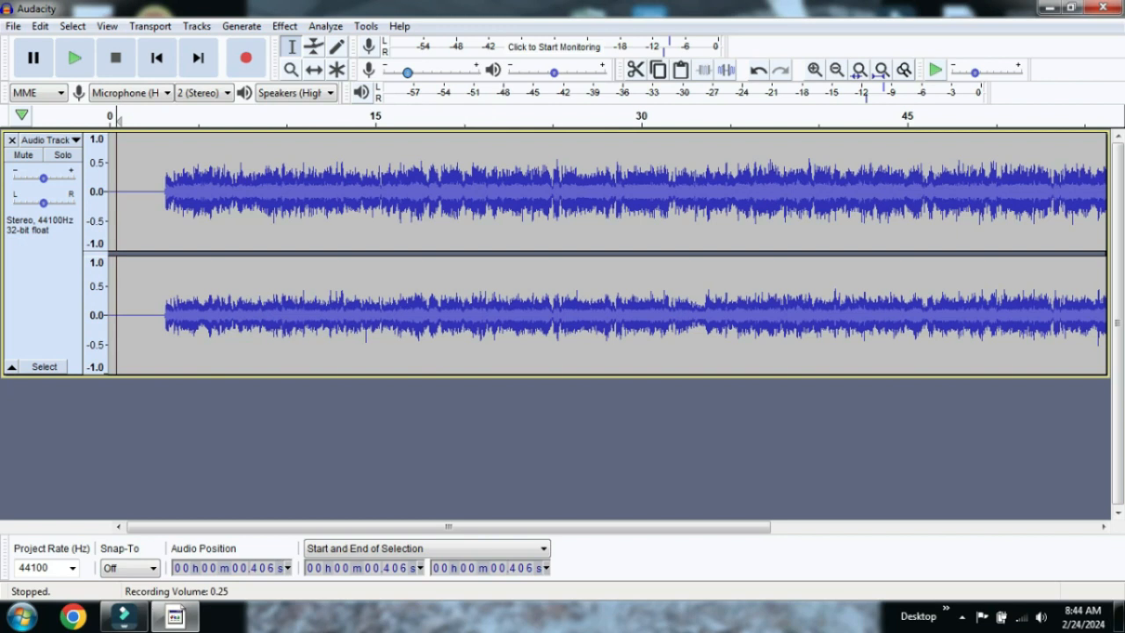
pyautogui.click(408, 73)
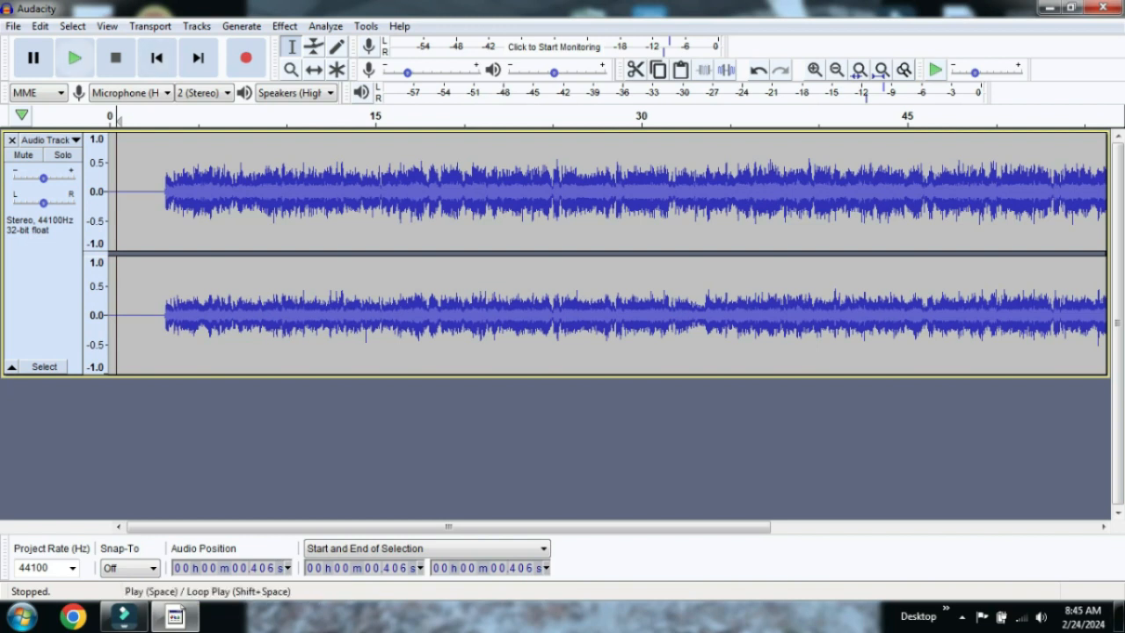
pyautogui.click(75, 57)
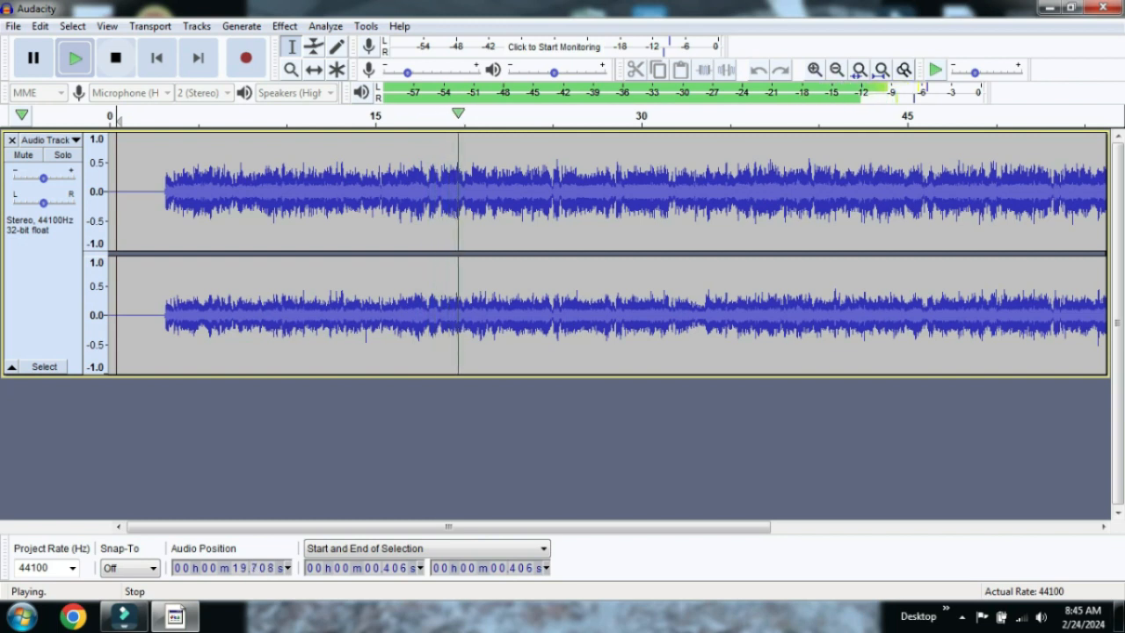
pyautogui.press('space')
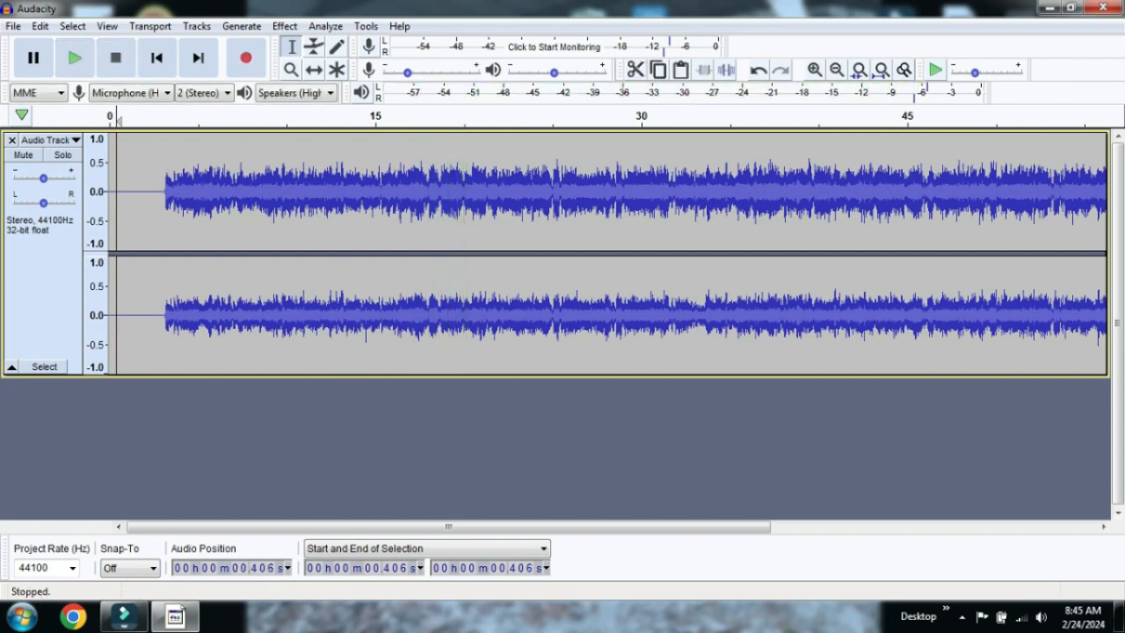
# Step: Record new audio from about 1 minute 21 seconds, raising the recording volume to 0.67 and then higher while recording, and stop
pyautogui.click(836, 70)
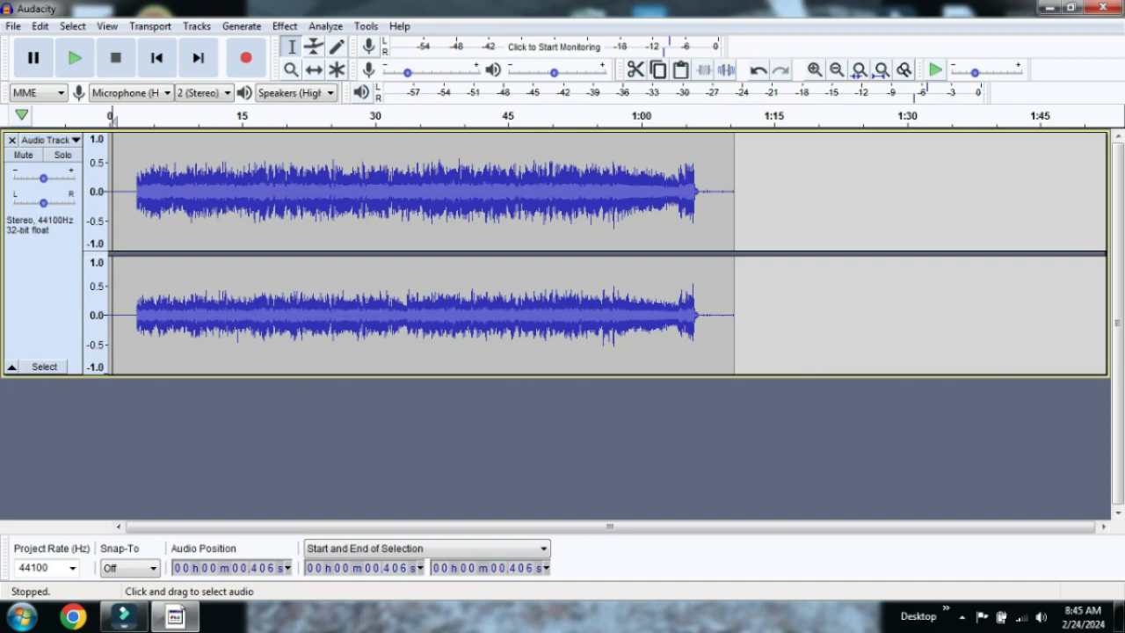
pyautogui.click(836, 69)
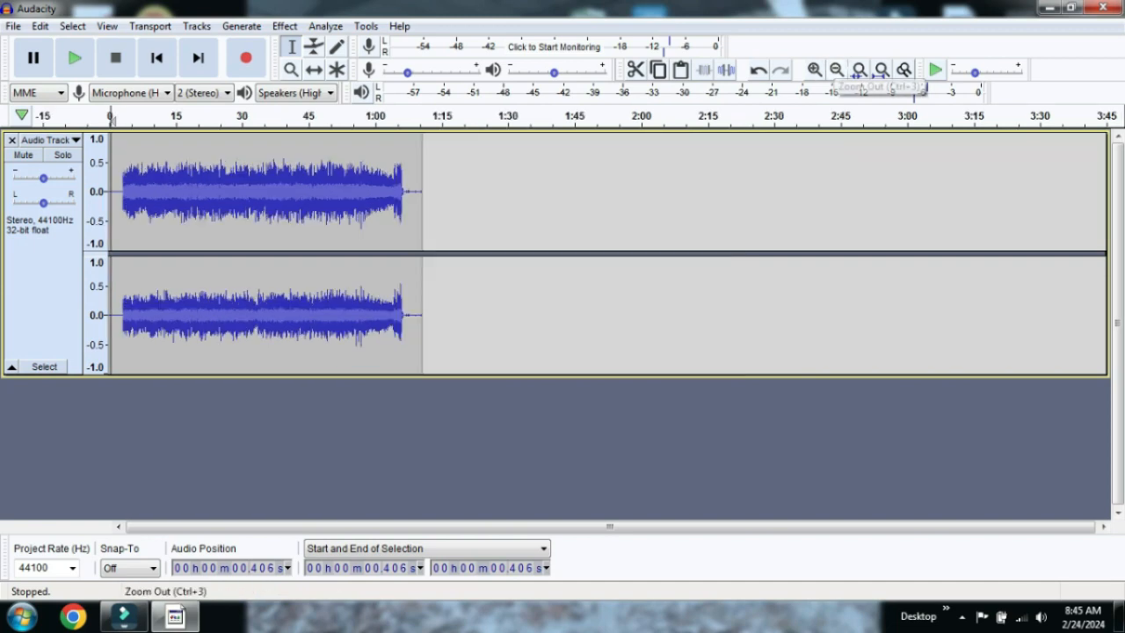
pyautogui.click(816, 70)
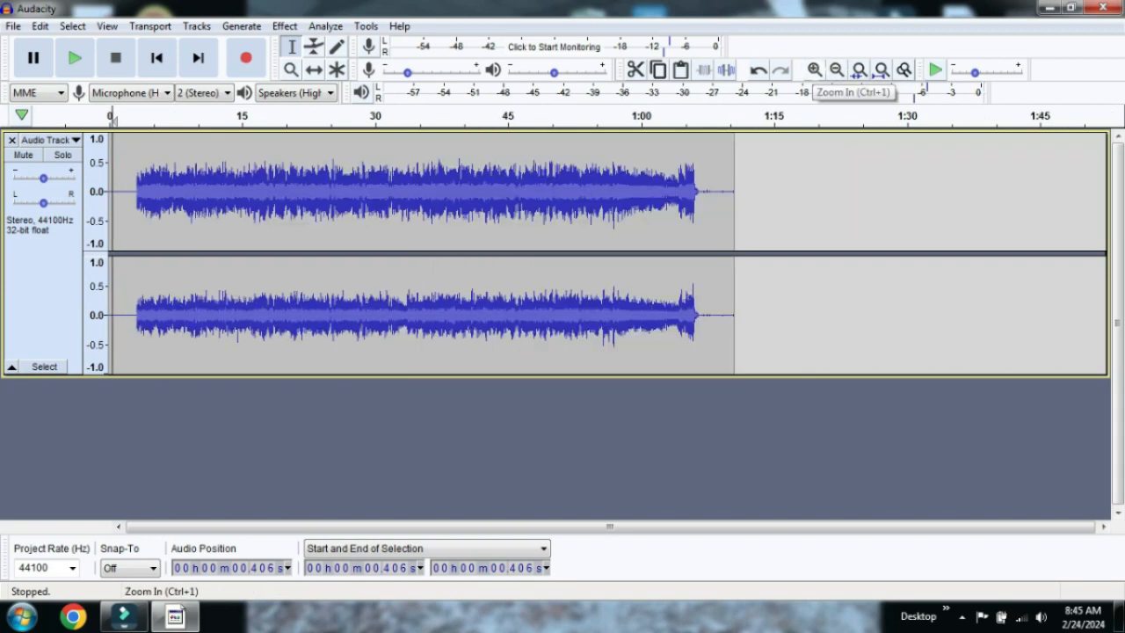
pyautogui.click(816, 71)
pyautogui.click(836, 69)
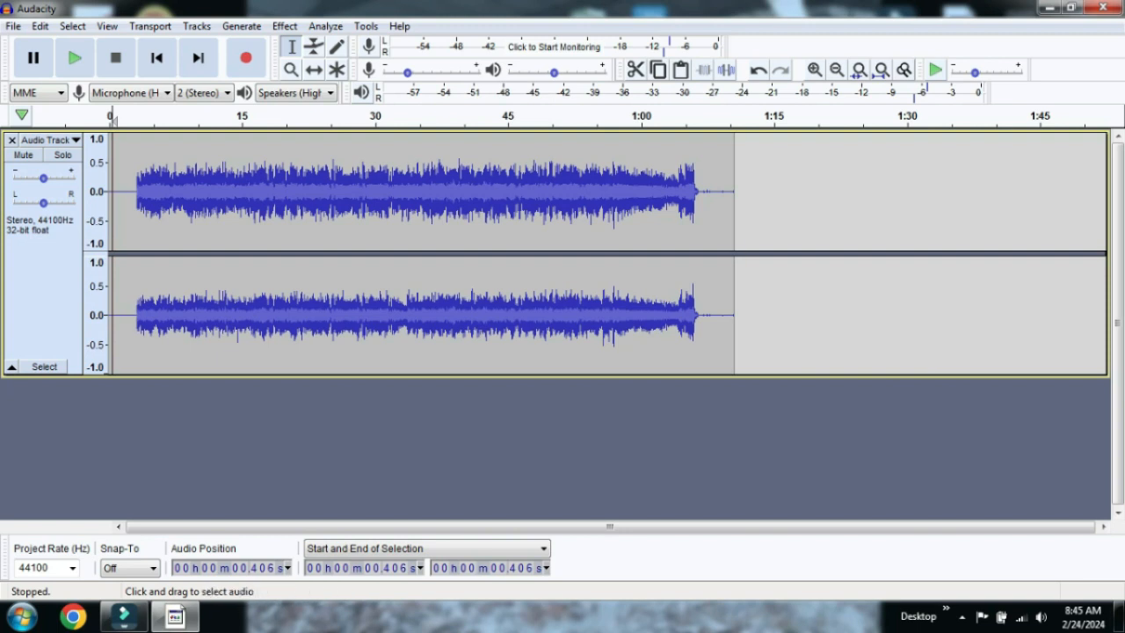
pyautogui.click(827, 309)
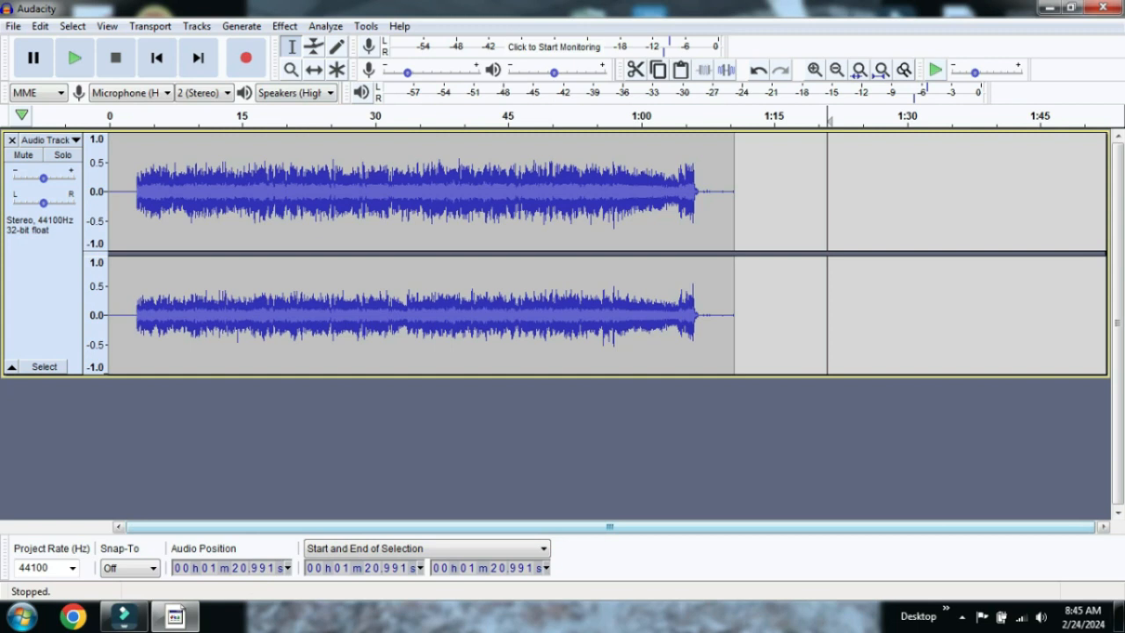
pyautogui.click(246, 58)
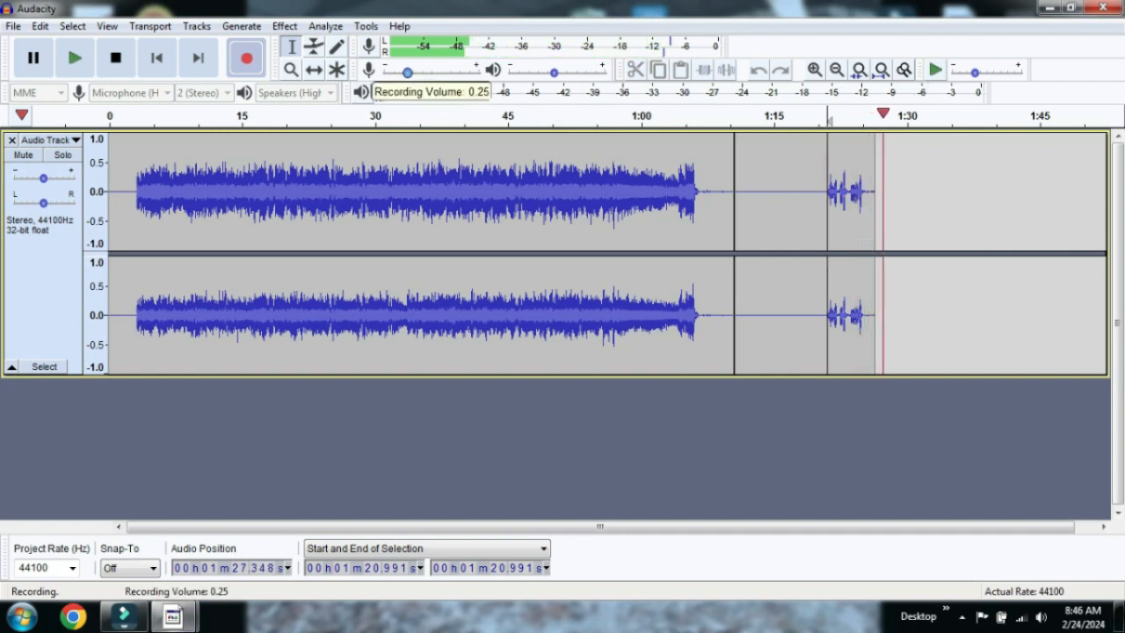
pyautogui.moveTo(407, 72); pyautogui.dragTo(448, 72)
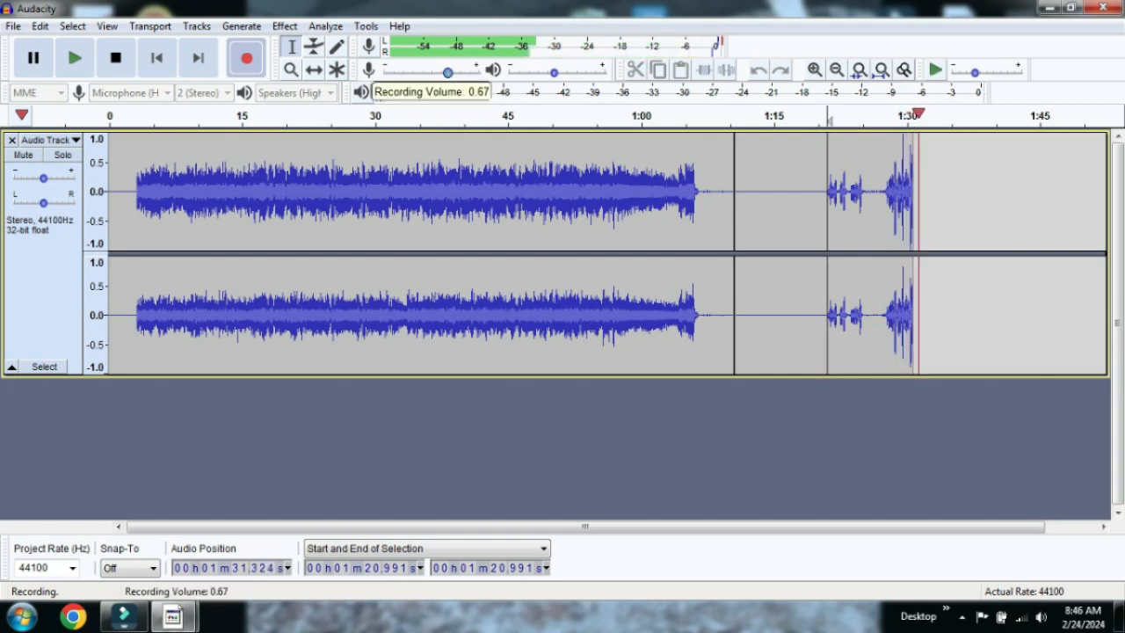
pyautogui.moveTo(448, 72); pyautogui.dragTo(464, 72)
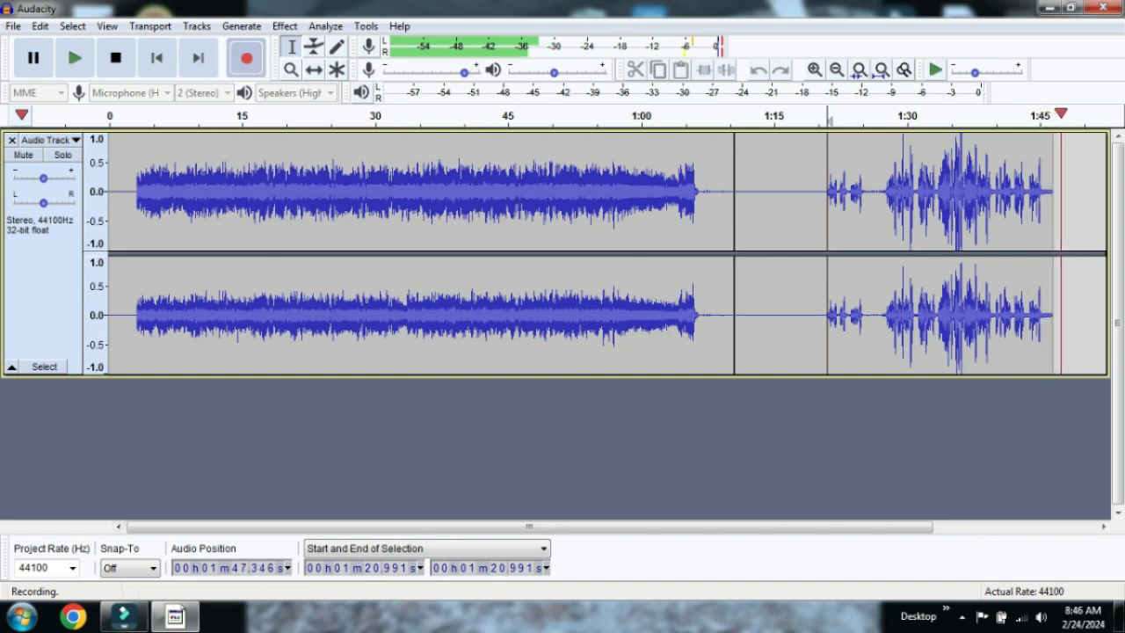
pyautogui.click(115, 58)
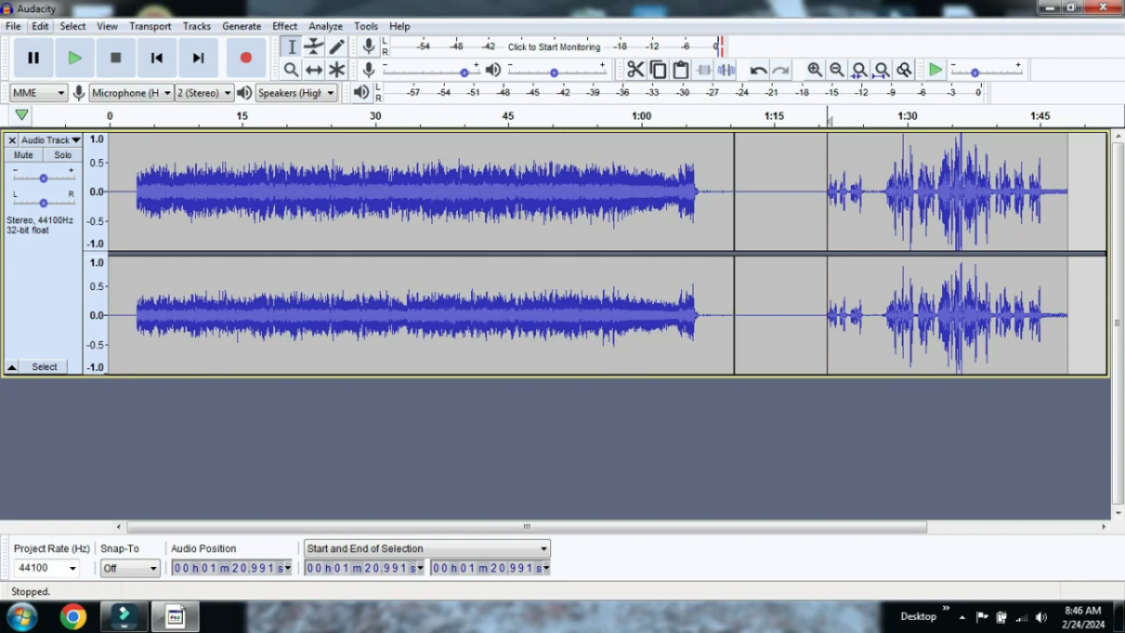
# Step: Undo the new recording placed after the main audio
pyautogui.click(41, 27)
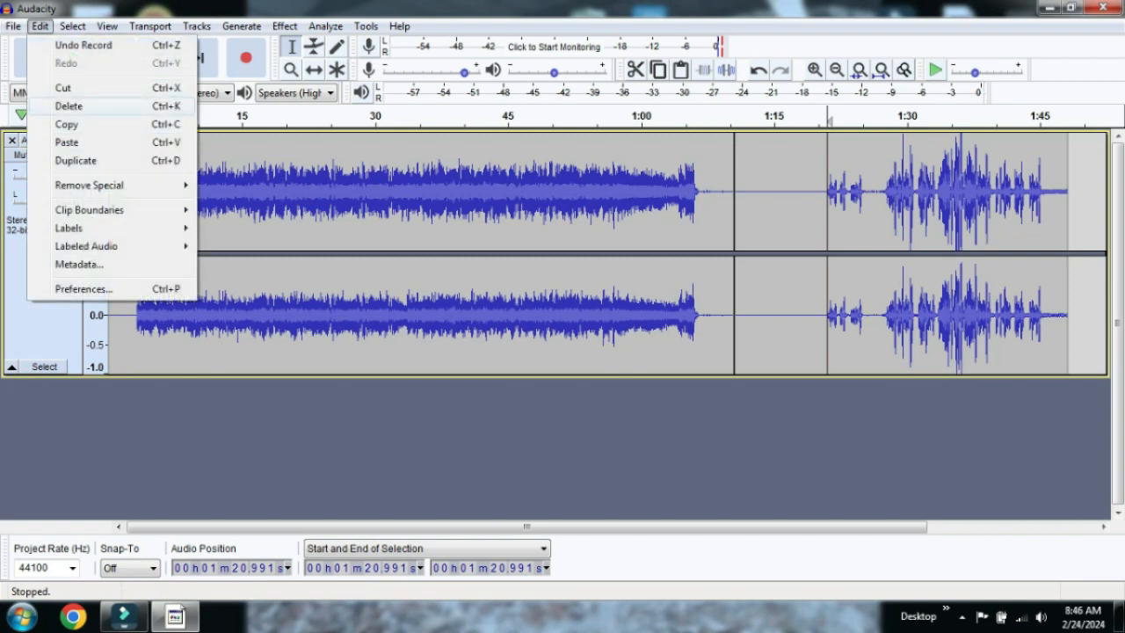
pyautogui.click(83, 45)
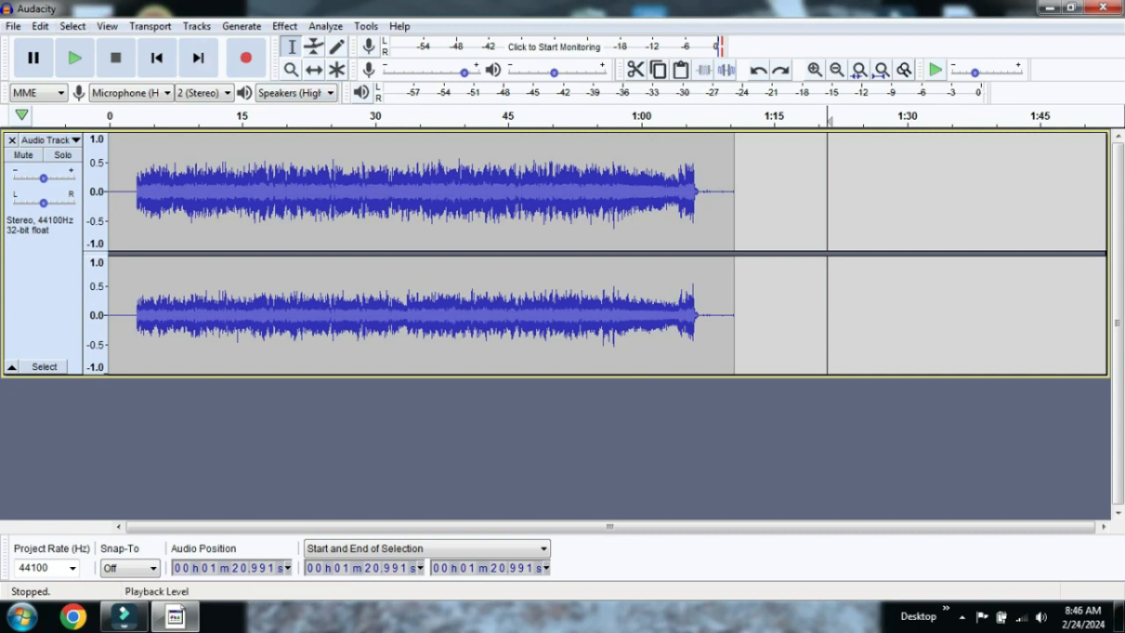
# Step: Redo the removed recording and undo it again
pyautogui.click(40, 26)
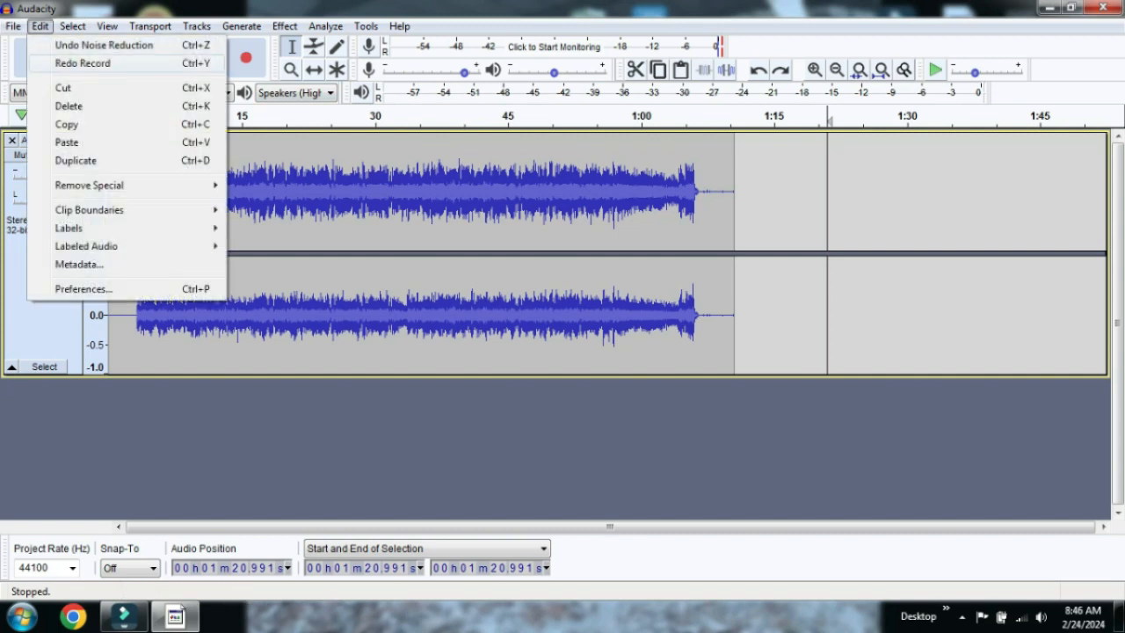
pyautogui.click(82, 64)
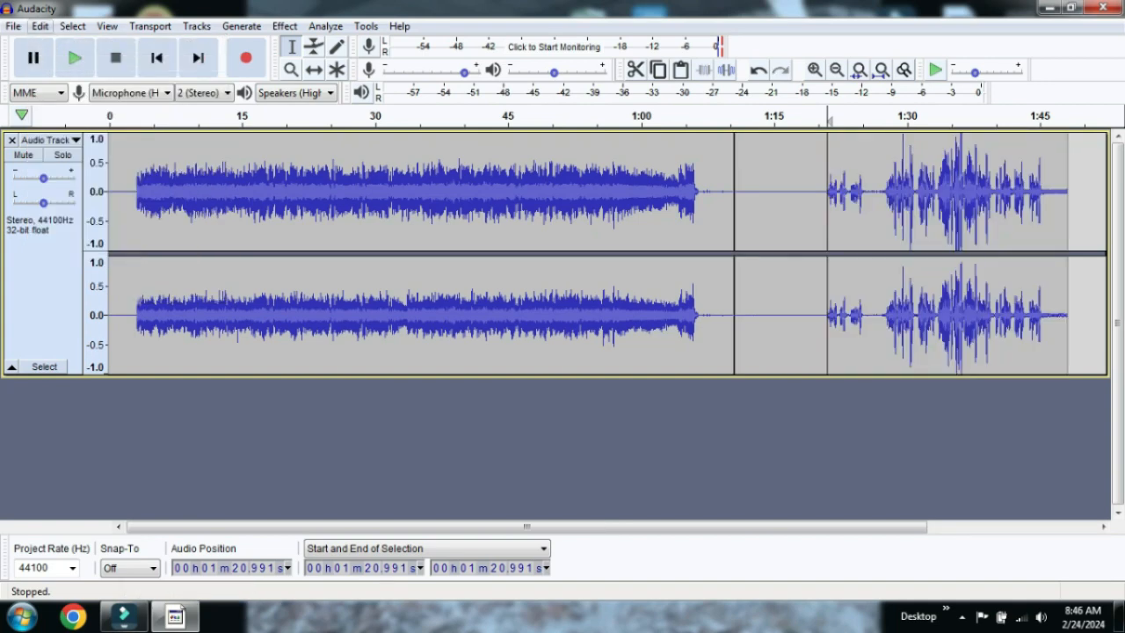
pyautogui.click(40, 26)
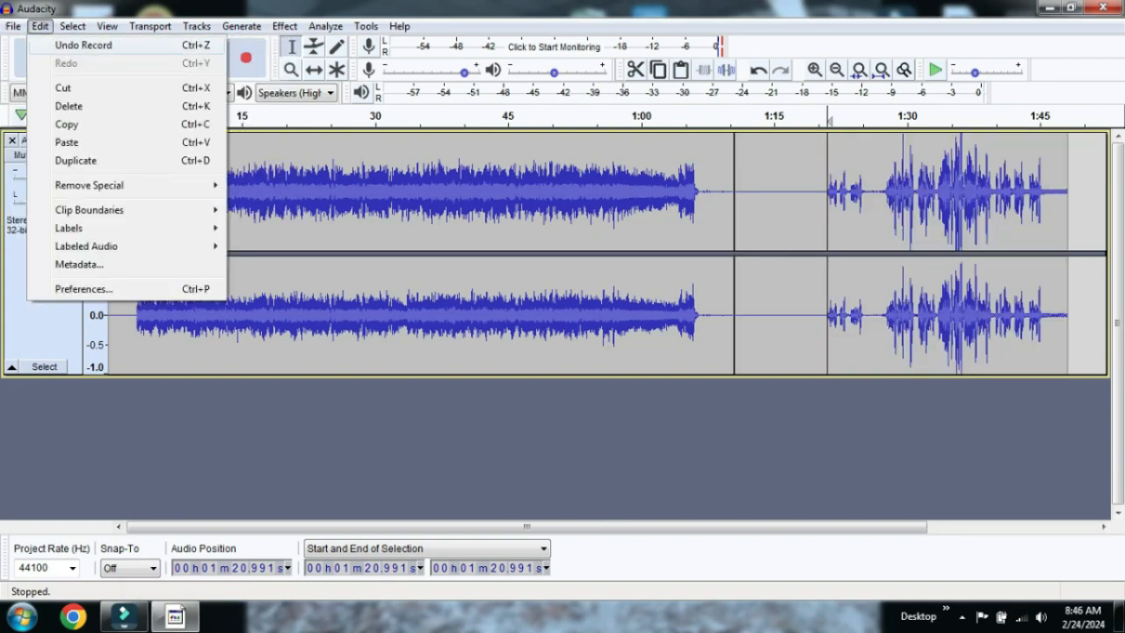
pyautogui.click(84, 45)
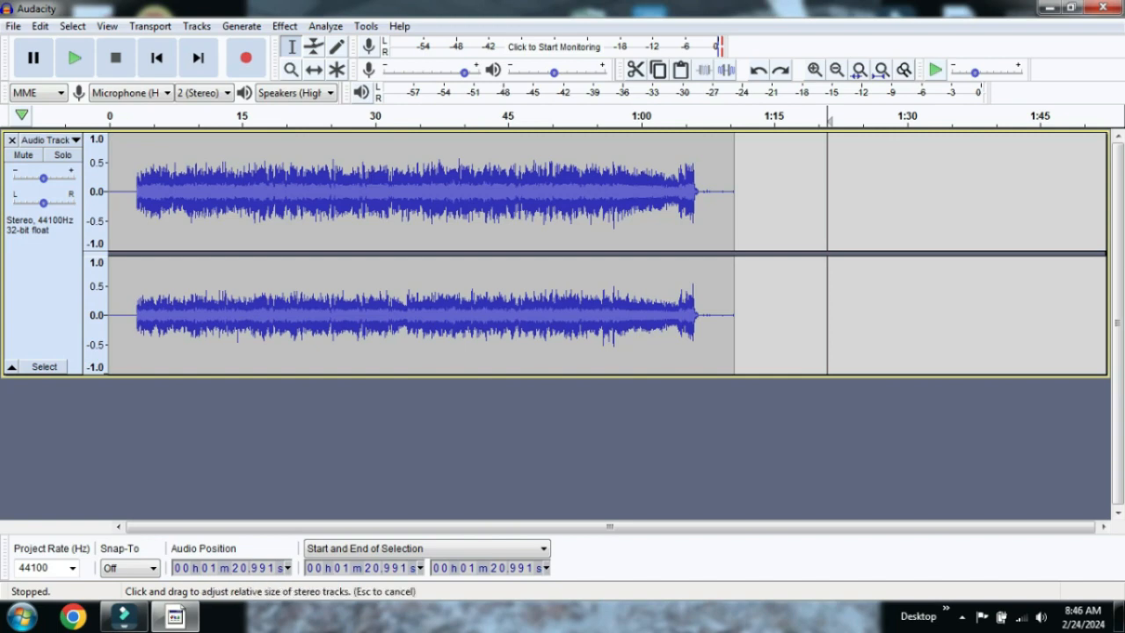
# Step: Make the stereo track slightly taller and resize its two channels so the lower one is a little larger
pyautogui.moveTo(440, 253)
pyautogui.mouseDown()
pyautogui.moveTo(440, 358)
pyautogui.moveTo(439, 248)
pyautogui.moveTo(440, 259)
pyautogui.mouseUp()
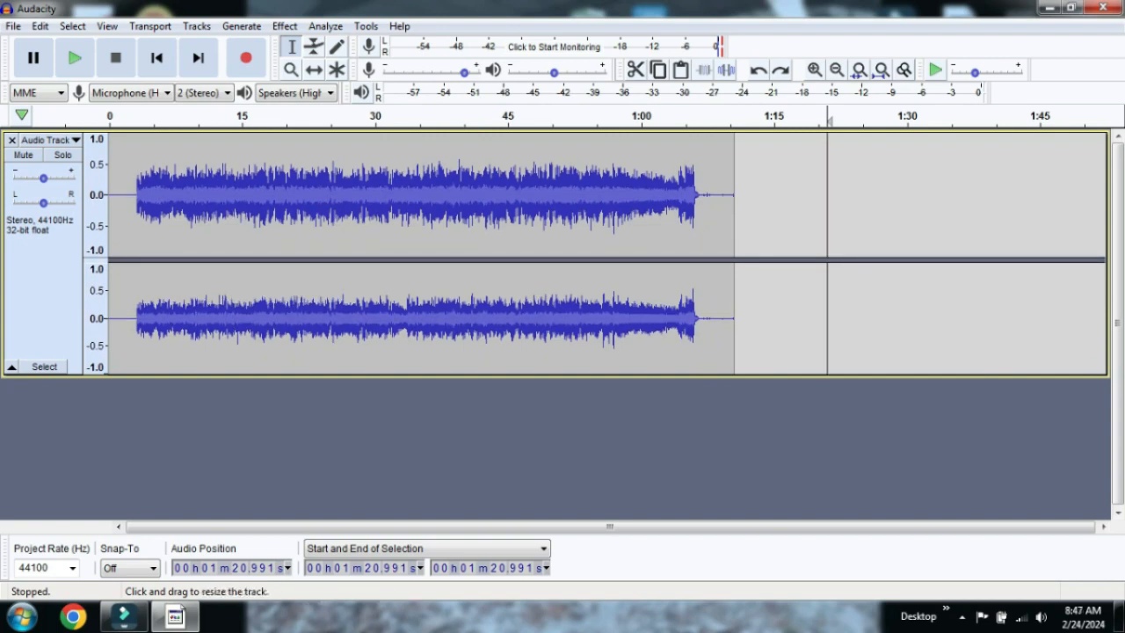
pyautogui.moveTo(439, 376)
pyautogui.mouseDown()
pyautogui.moveTo(439, 628)
pyautogui.moveTo(440, 183)
pyautogui.moveTo(439, 404)
pyautogui.moveTo(440, 381)
pyautogui.mouseUp()
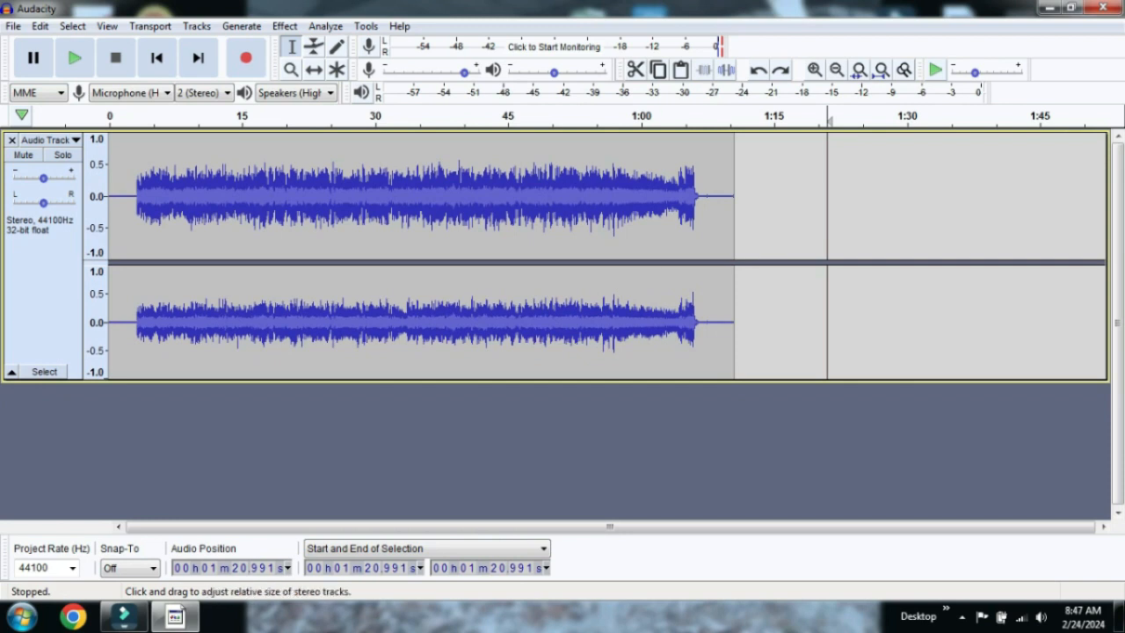
pyautogui.moveTo(799, 262); pyautogui.dragTo(799, 248)
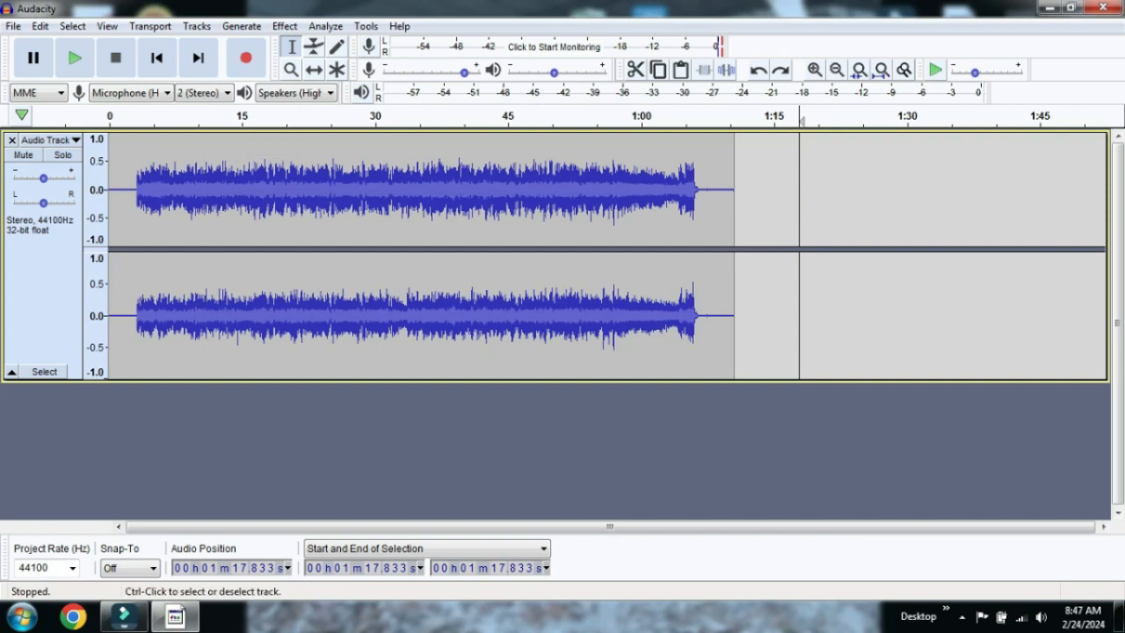
# Step: Apply Equalization with the Bass Boost curve to the entire stereo track
pyautogui.click(43, 286)
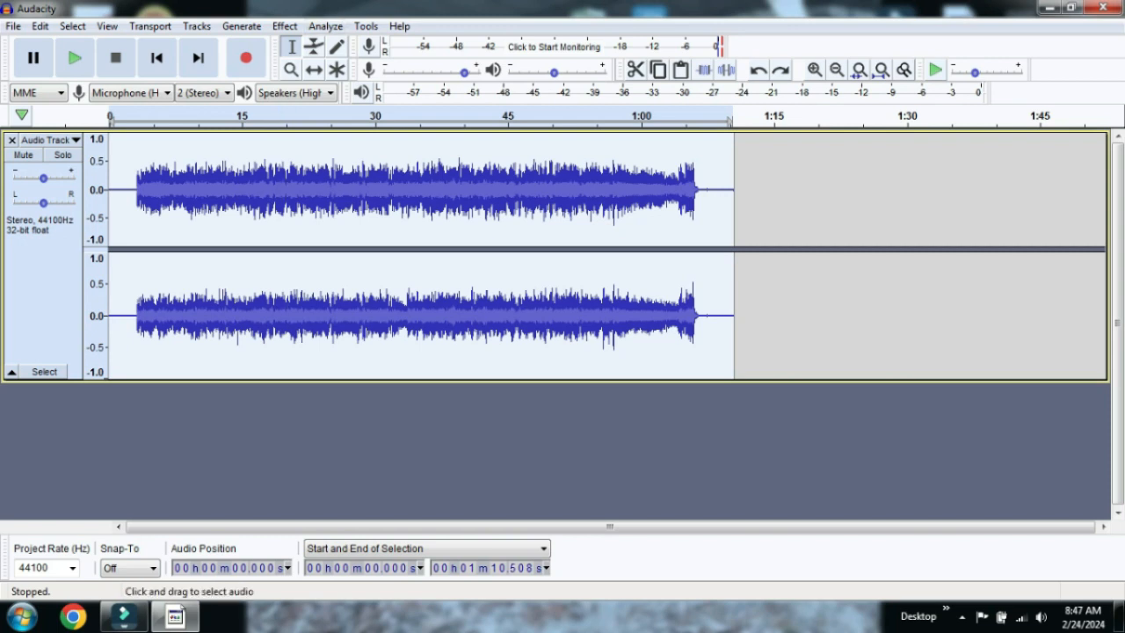
pyautogui.click(285, 25)
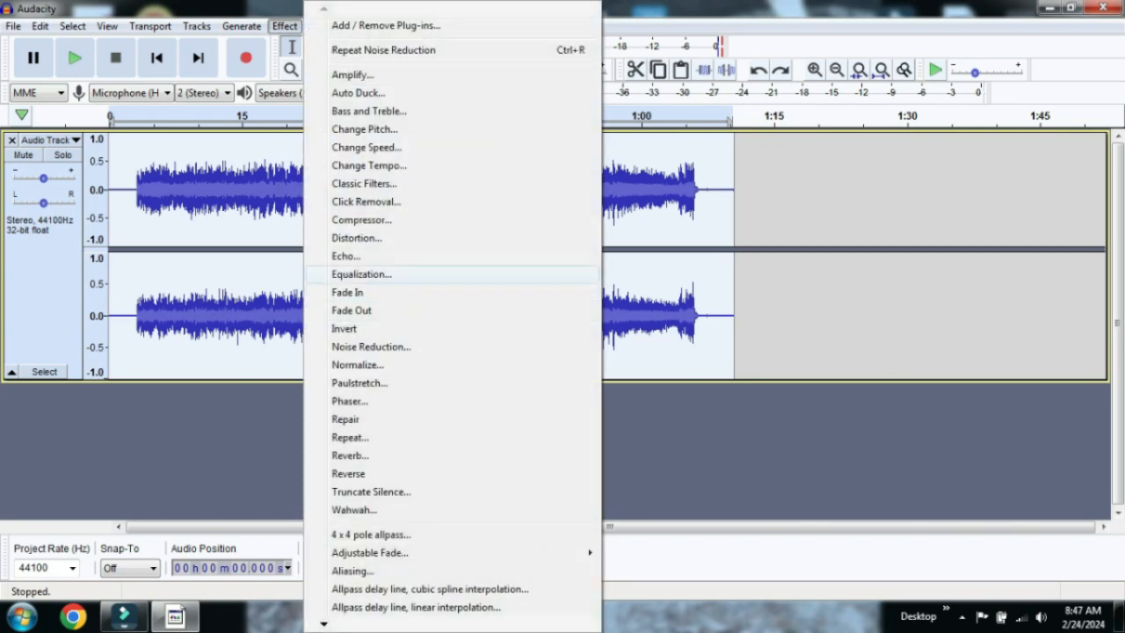
pyautogui.press('Return')
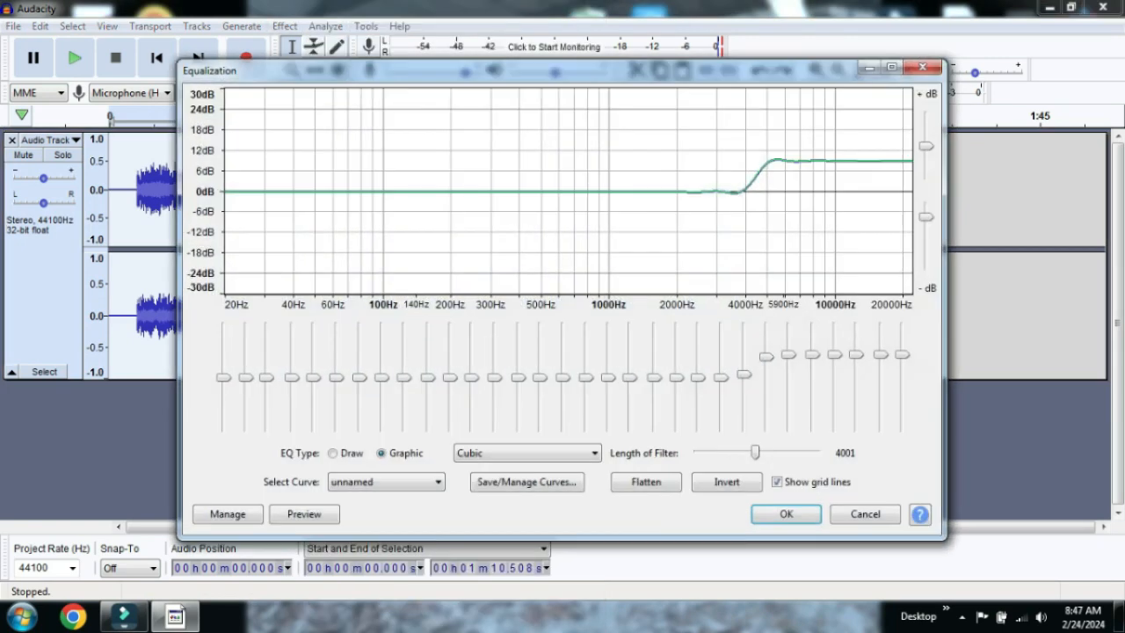
pyautogui.click(387, 481)
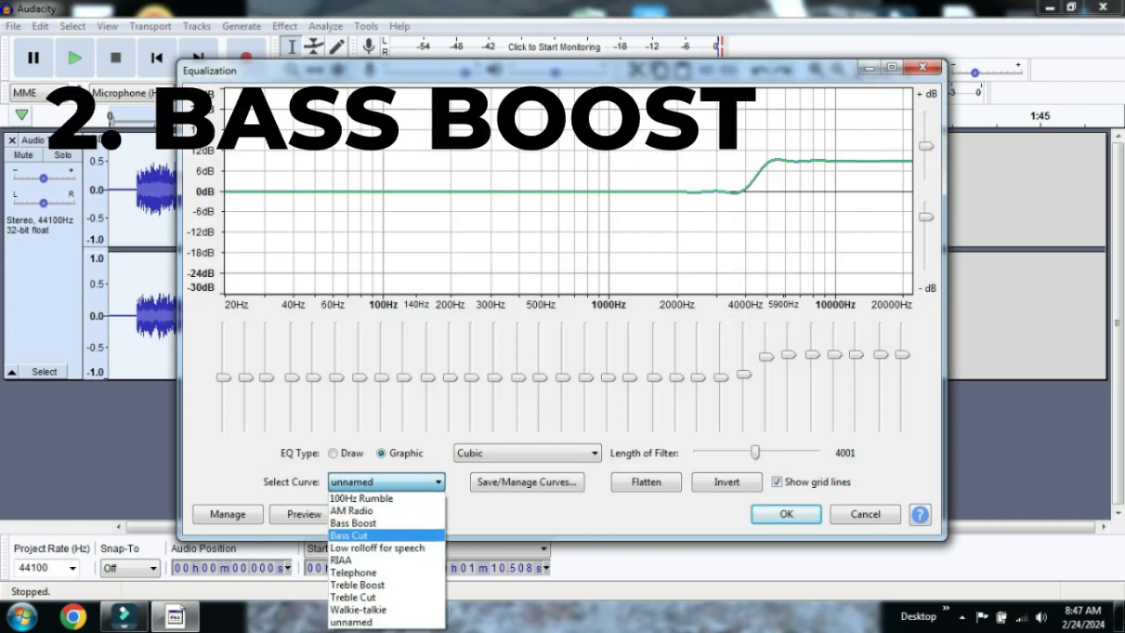
pyautogui.click(353, 523)
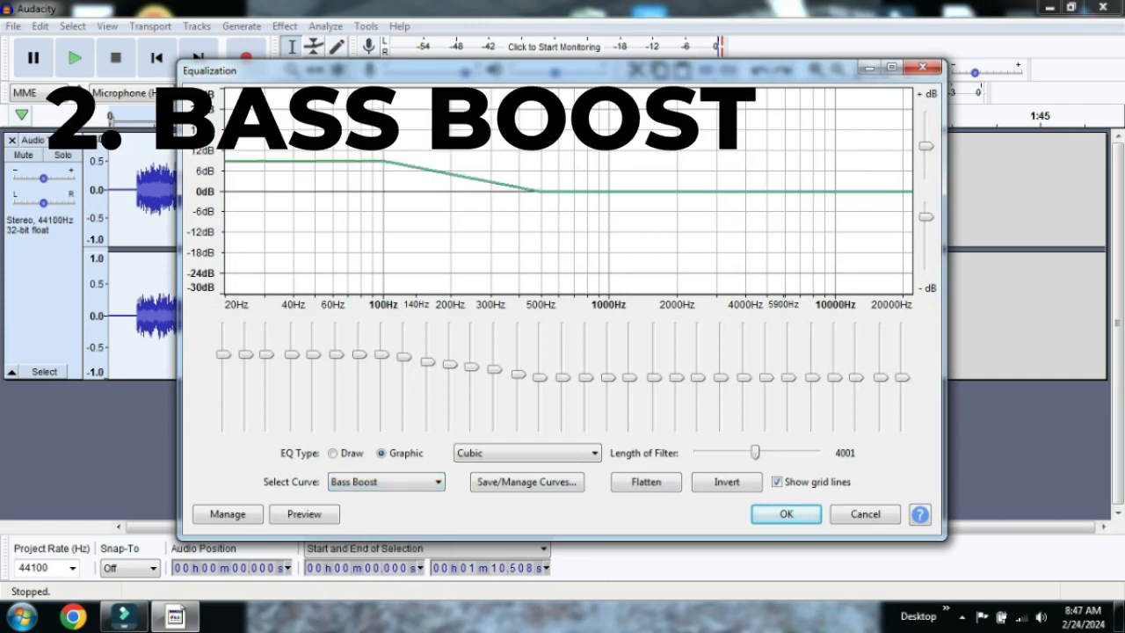
pyautogui.press('Return')
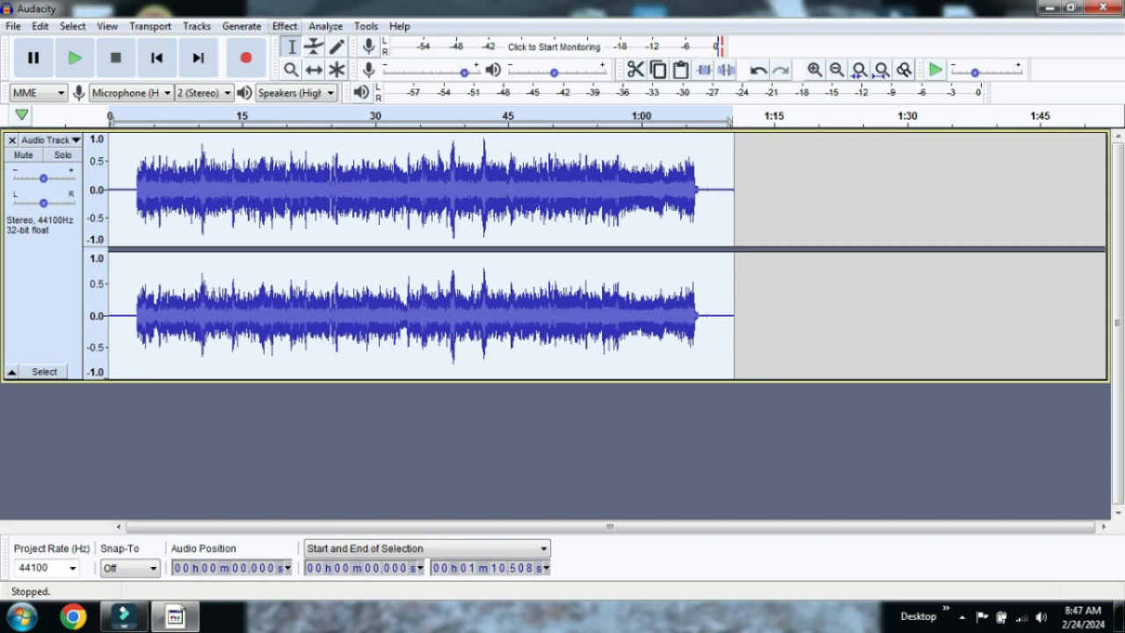
# Step: Apply Equalization again to the entire track, this time with the Treble Boost curve
pyautogui.click(284, 25)
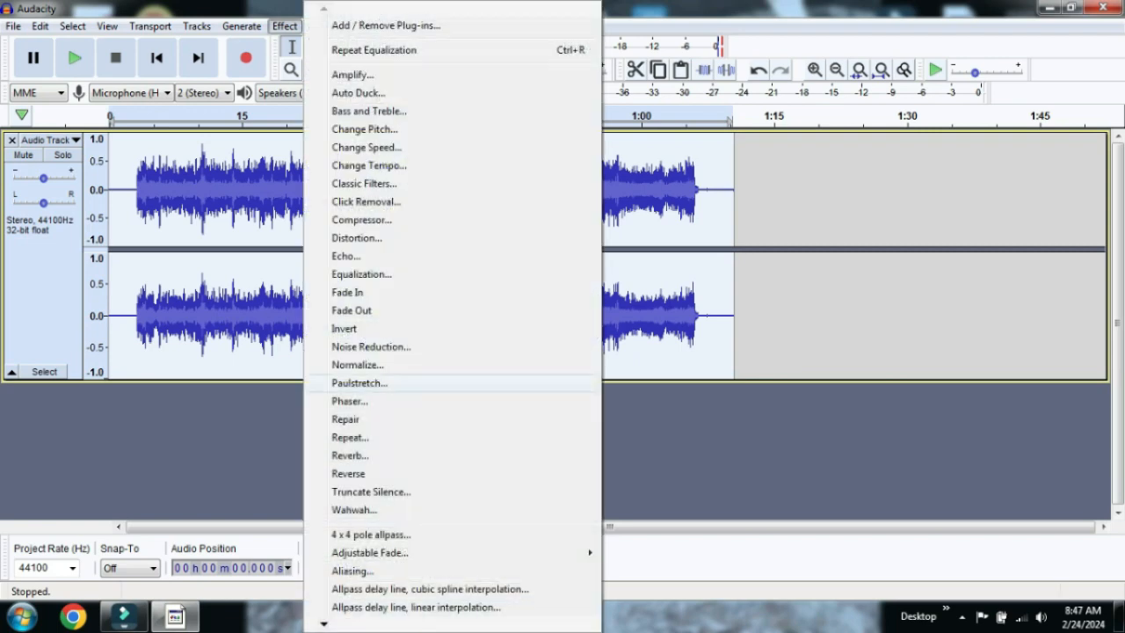
pyautogui.click(361, 273)
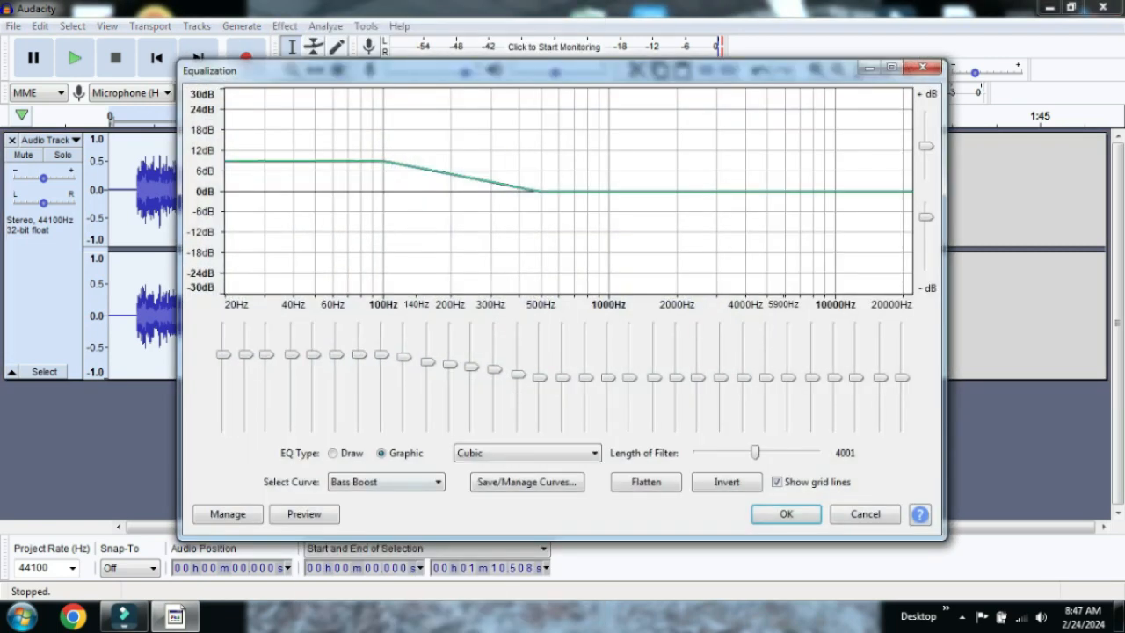
pyautogui.click(386, 482)
pyautogui.click(351, 584)
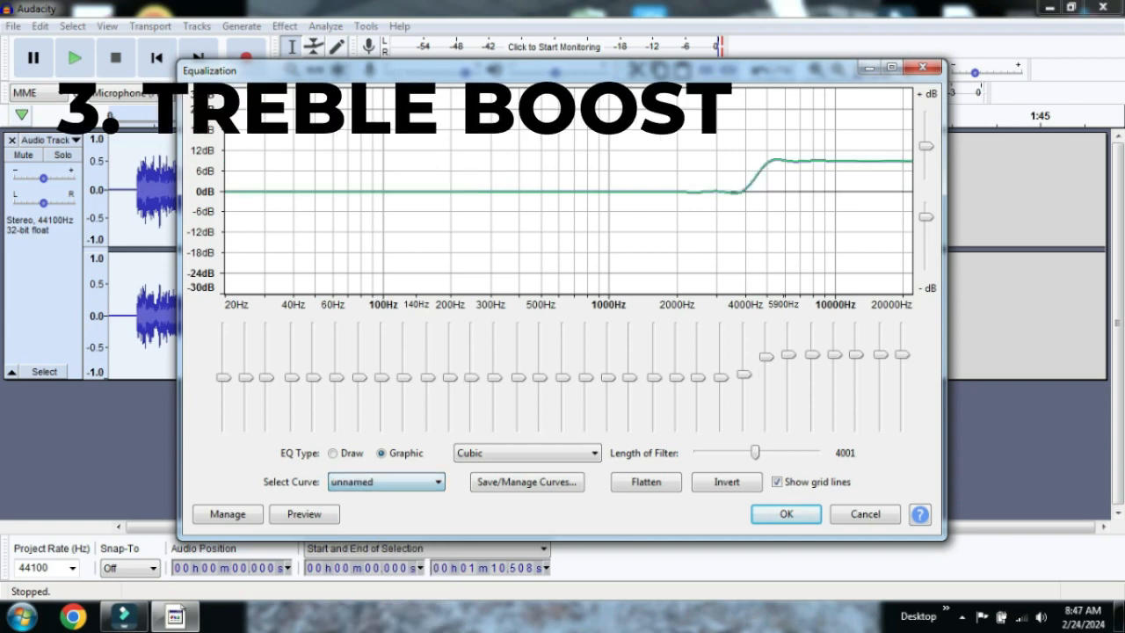
pyautogui.click(785, 513)
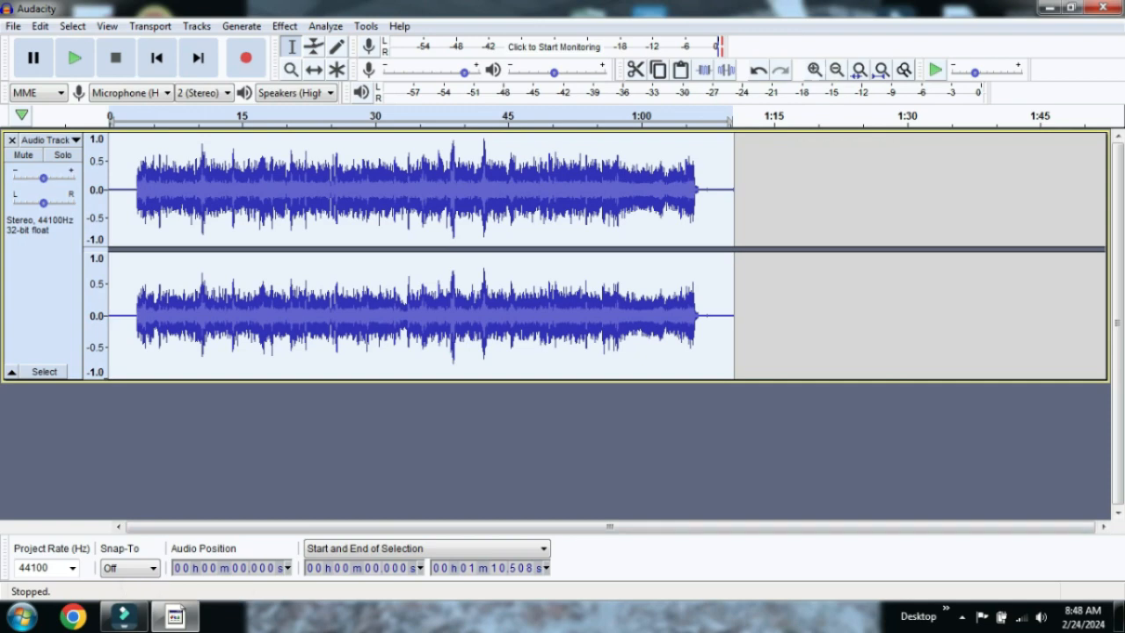
# Step: Play the quiet section at the start of the track from about 0.46 seconds to listen for noise, and stop
pyautogui.doubleClick(815, 70)
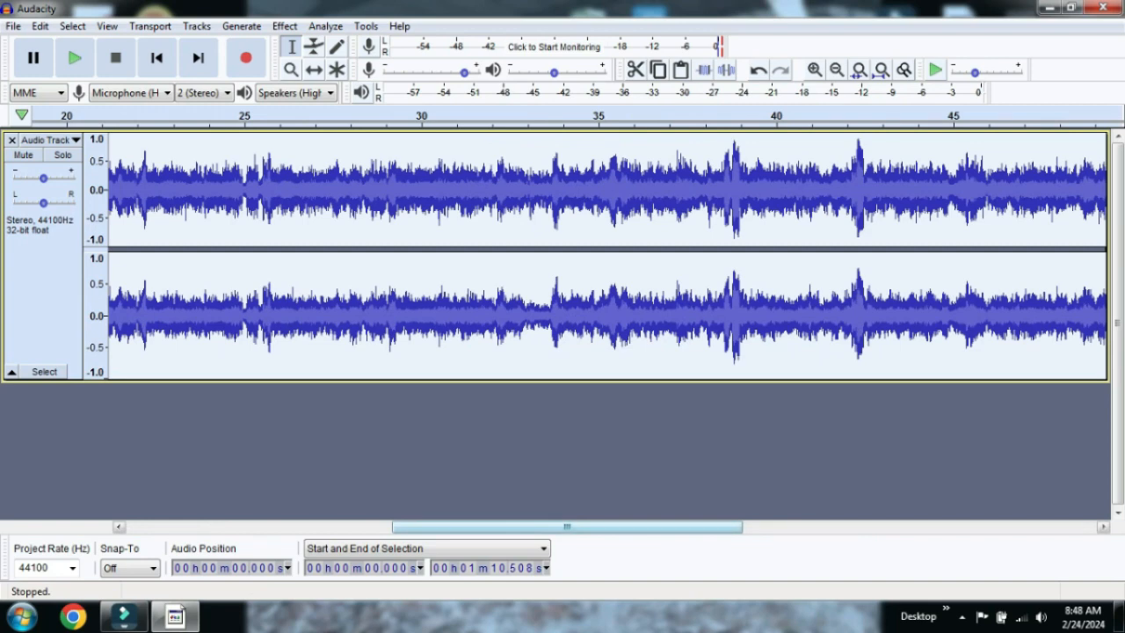
pyautogui.moveTo(566, 528); pyautogui.dragTo(302, 528)
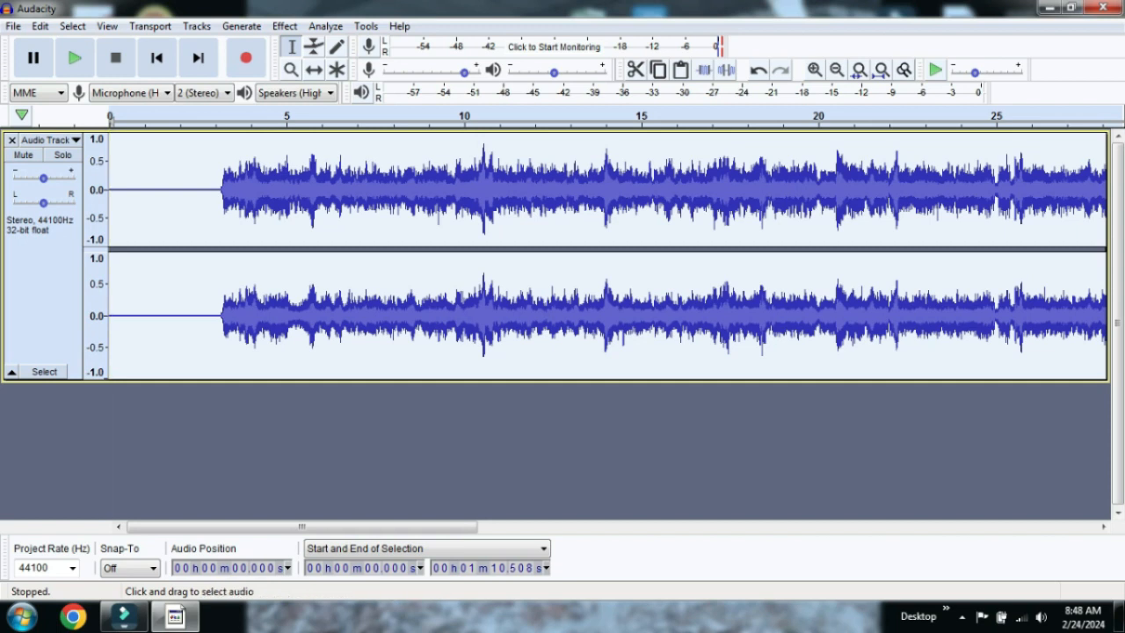
pyautogui.click(142, 290)
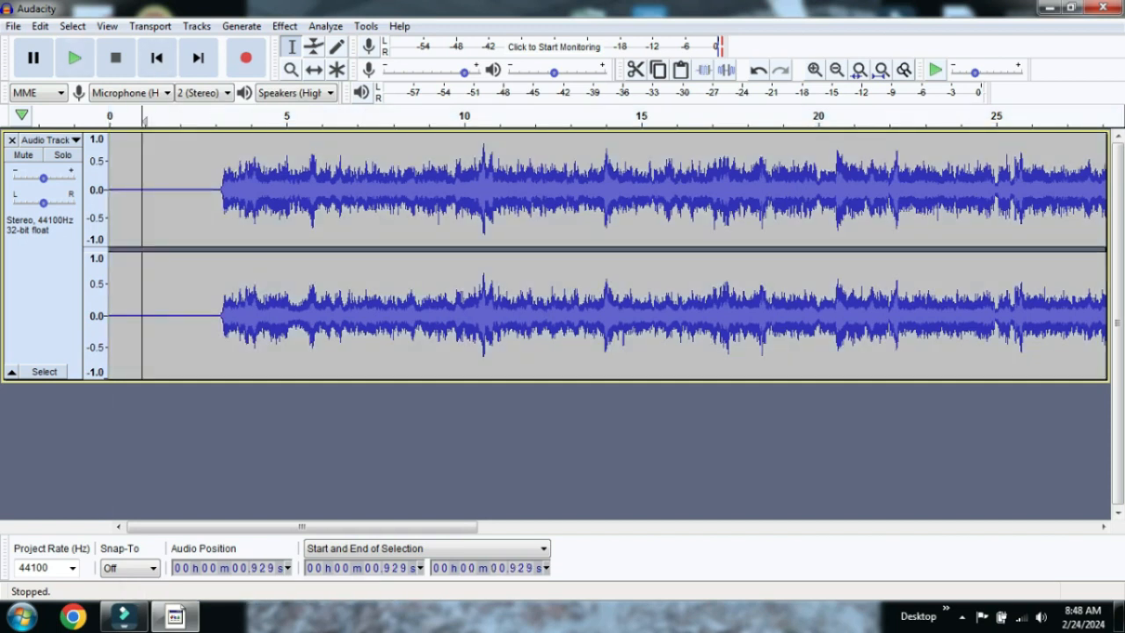
pyautogui.click(126, 290)
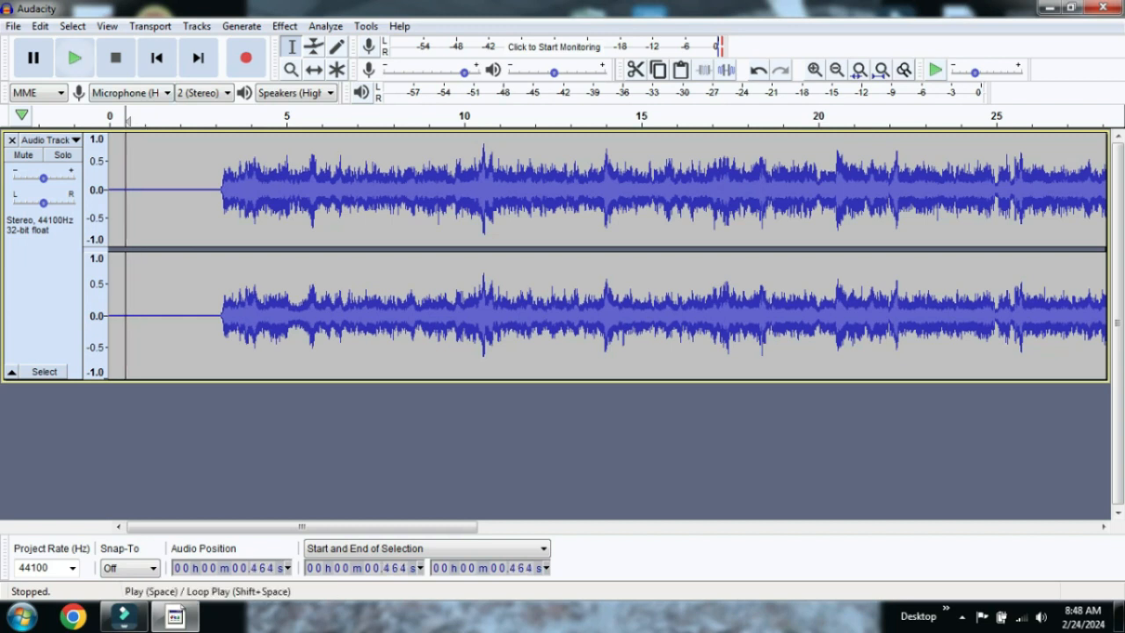
pyautogui.click(75, 58)
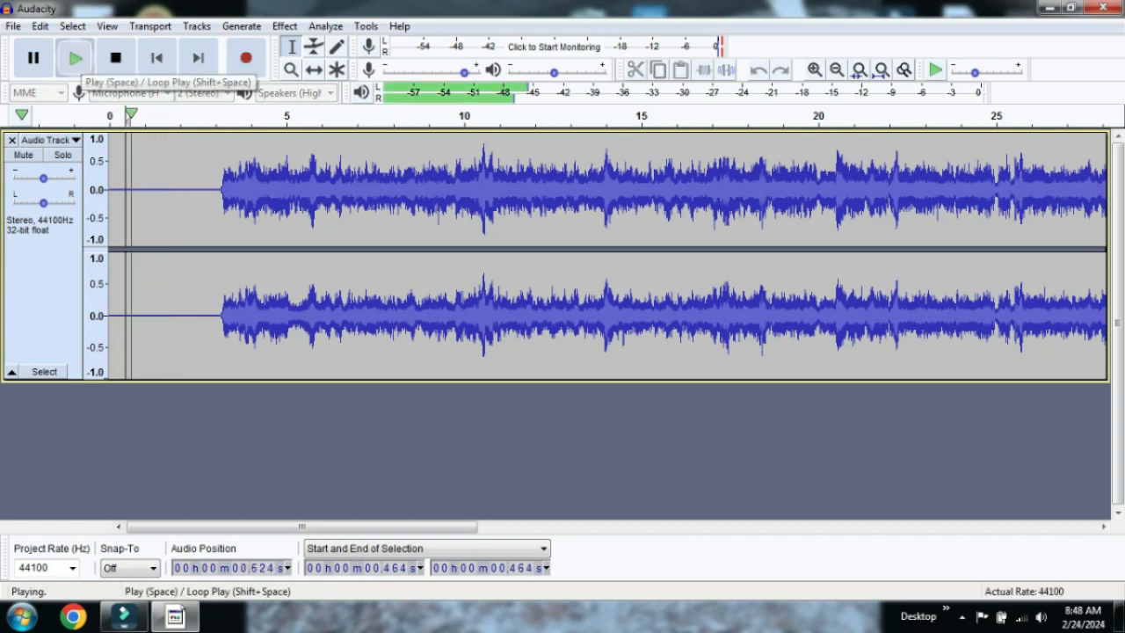
pyautogui.click(115, 58)
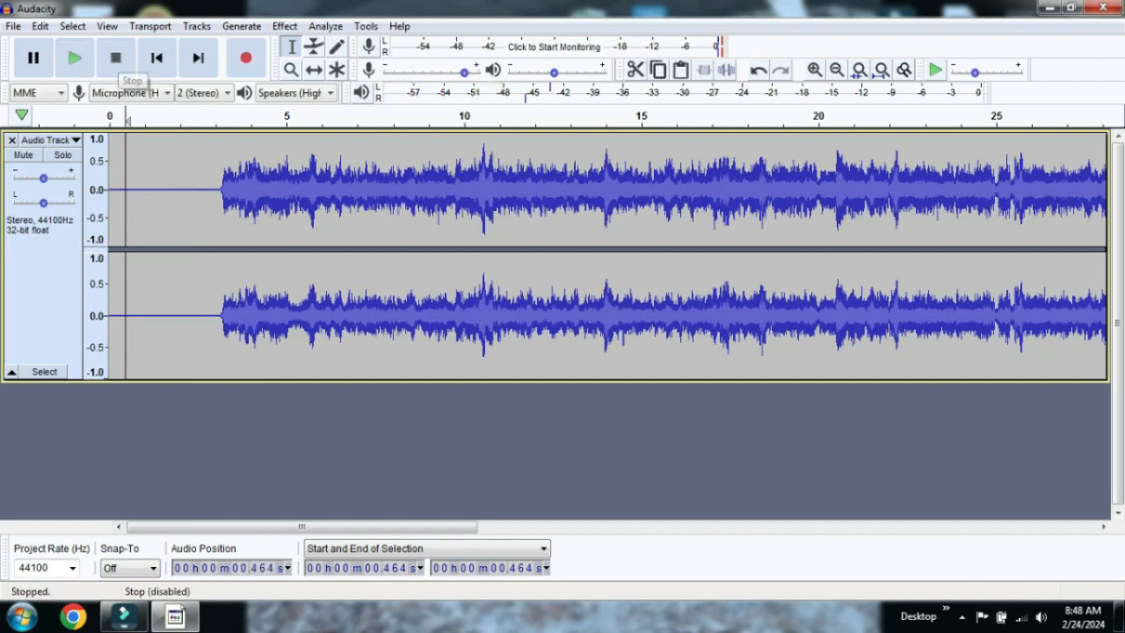
# Step: Capture a Noise Reduction profile from the quiet section between about 0.3 and 2.86 seconds
pyautogui.moveTo(210, 202); pyautogui.dragTo(119, 202)
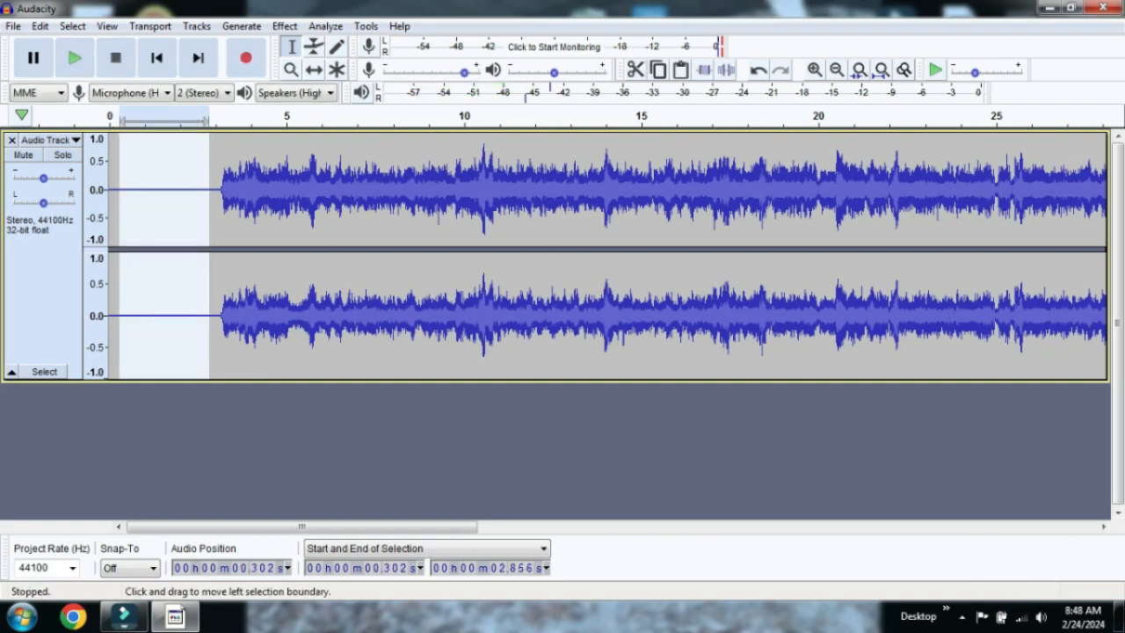
pyautogui.click(284, 26)
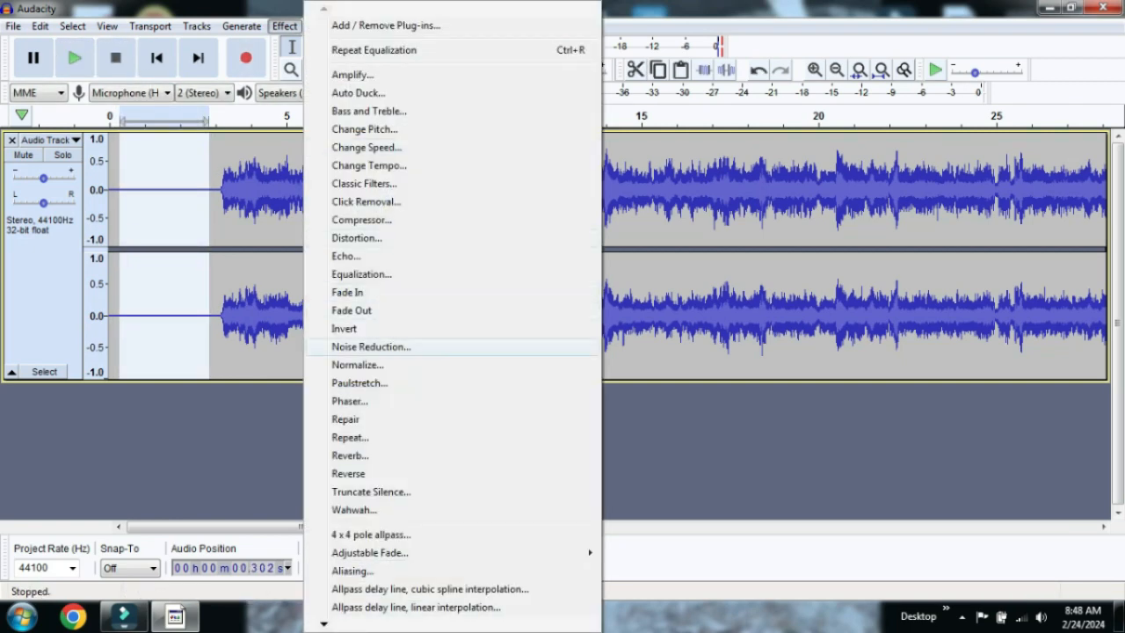
pyautogui.click(370, 347)
pyautogui.click(502, 219)
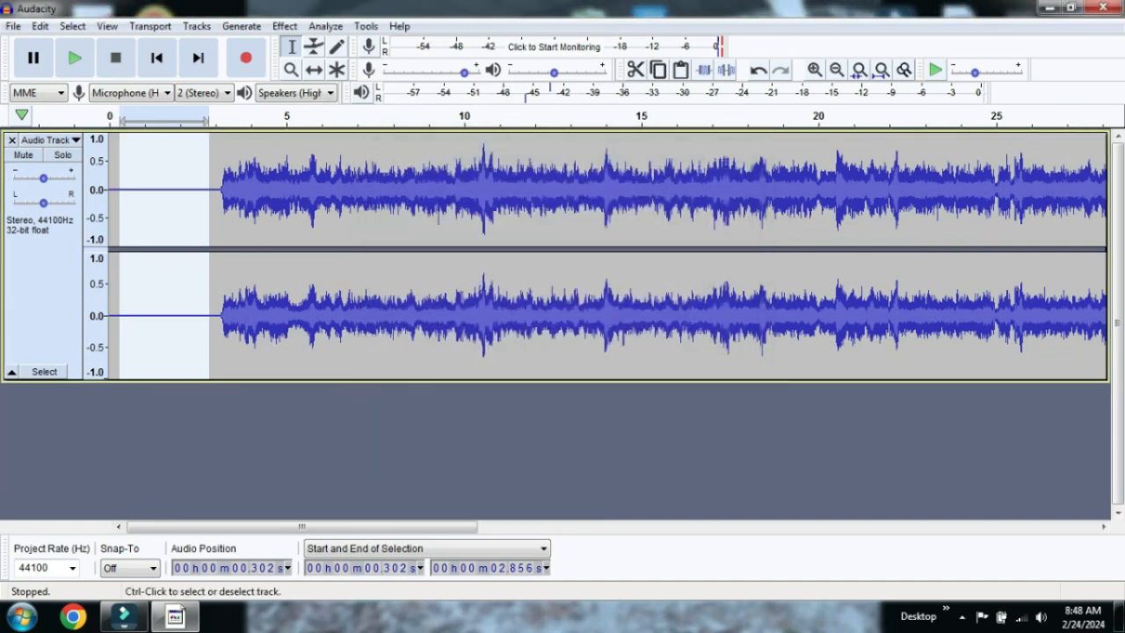
# Step: Apply Noise Reduction to the entire track using the captured noise profile
pyautogui.hotkey('ctrl', 'a')
pyautogui.click(285, 26)
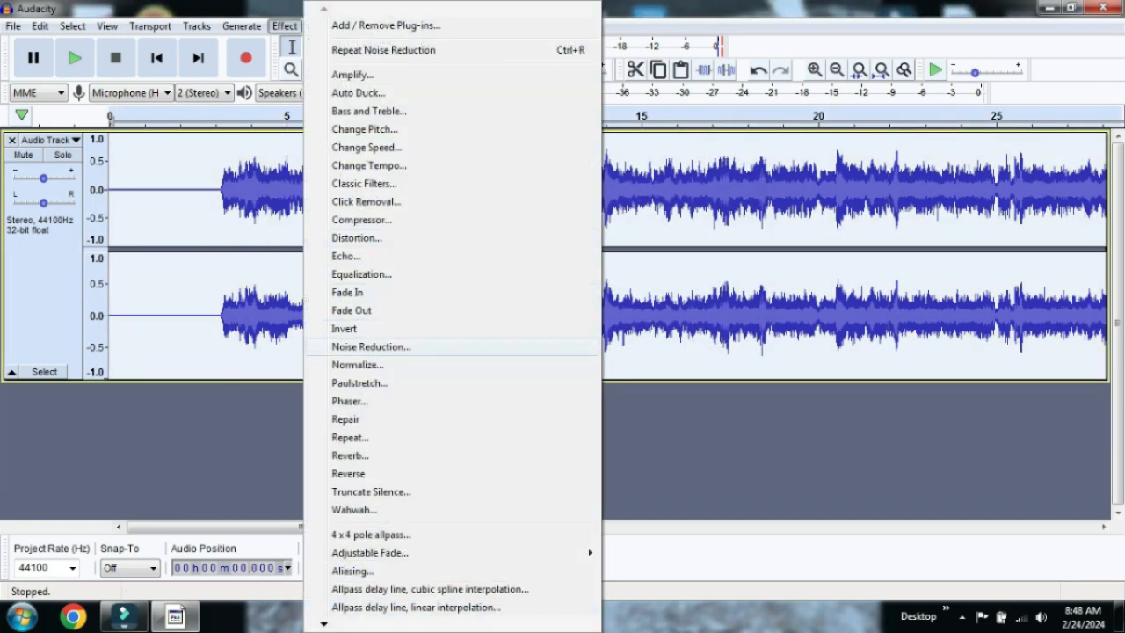
pyautogui.click(370, 346)
pyautogui.click(602, 440)
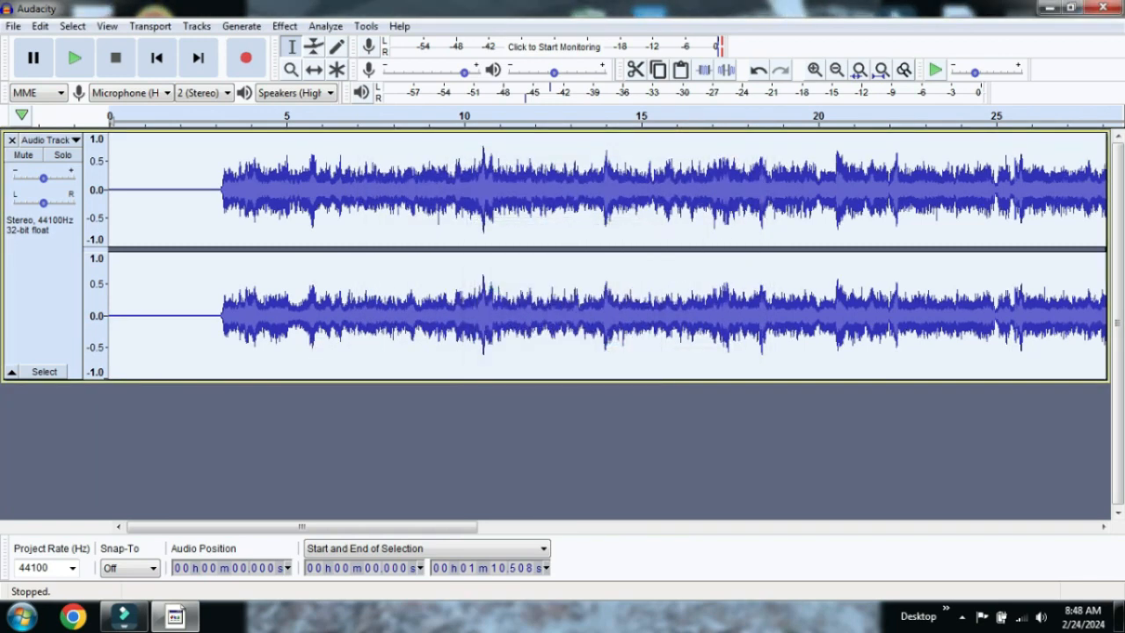
# Step: Play the cleaned start of the track from about 0.4 seconds to check the noise, and stop
pyautogui.click(124, 290)
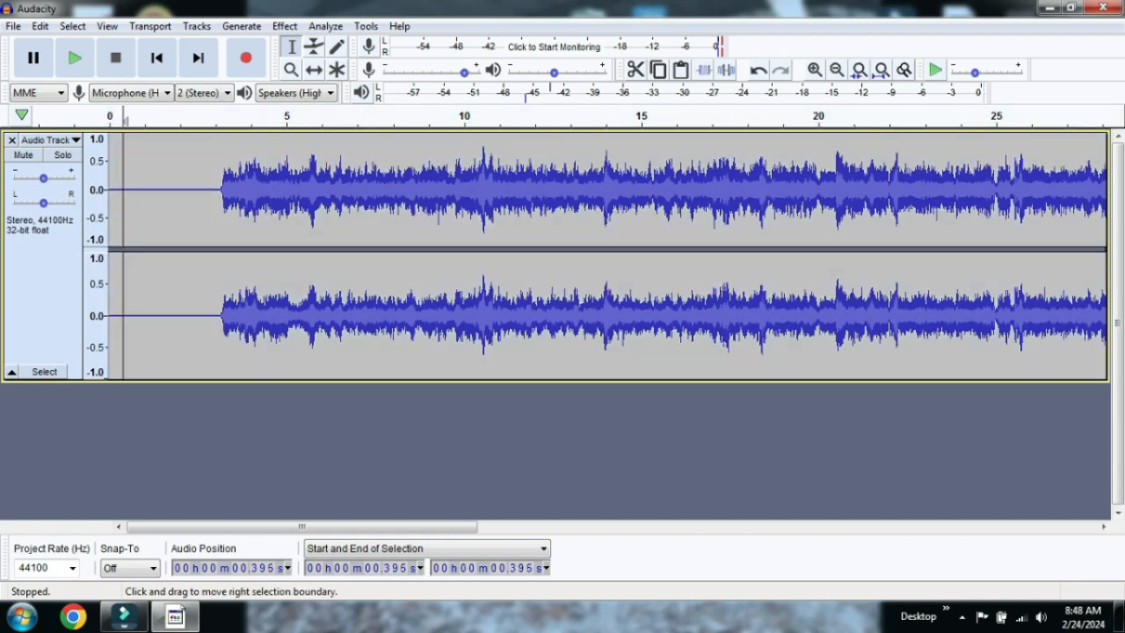
pyautogui.click(74, 58)
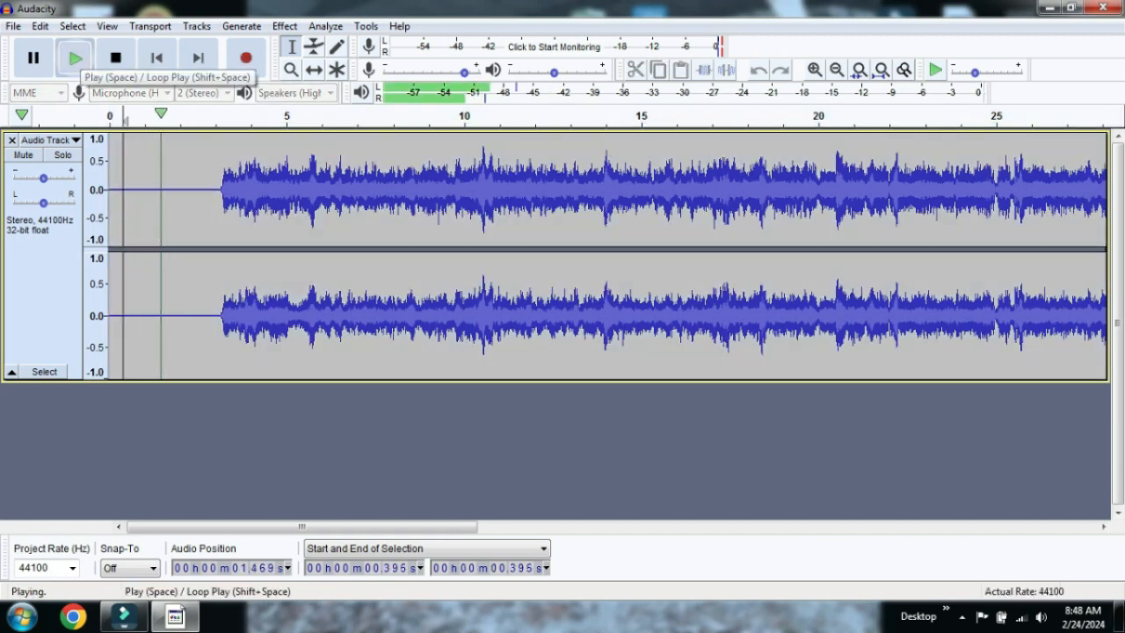
pyautogui.press('space')
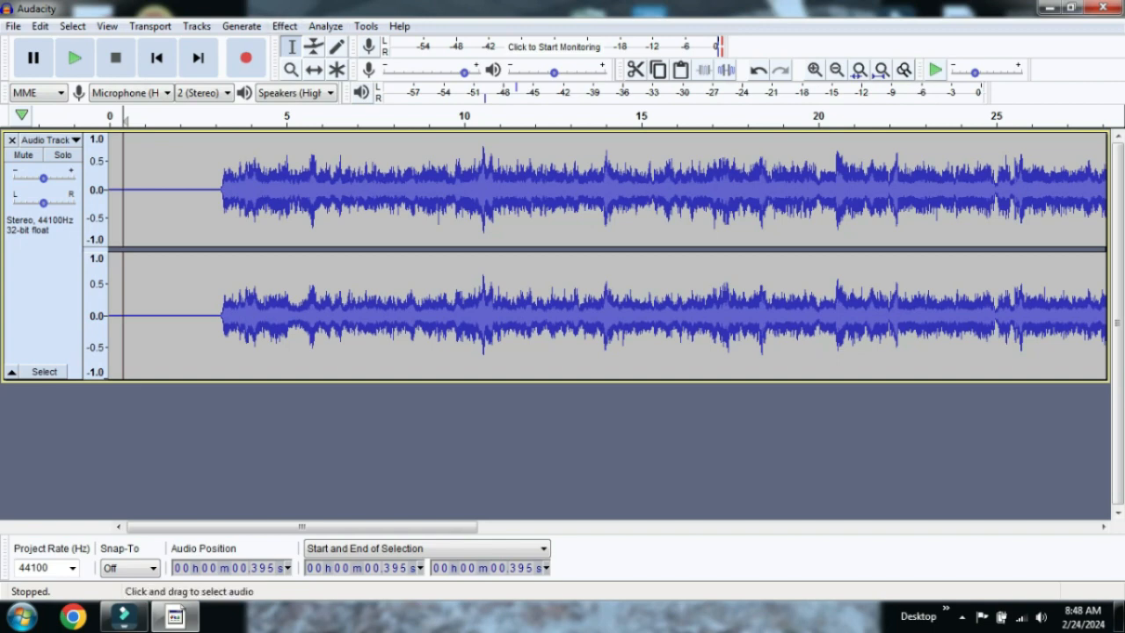
# Step: Apply the Compressor to the entire track with a -12 dB threshold, -40 dB noise floor, 2:1 ratio and make-up gain
pyautogui.click(836, 70)
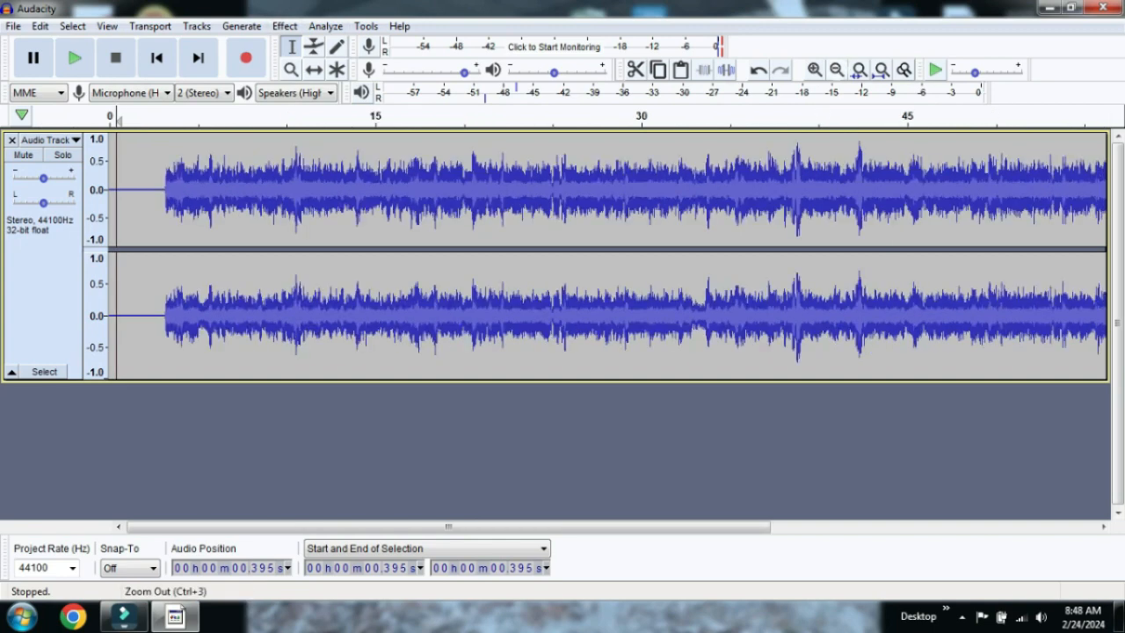
pyautogui.click(837, 70)
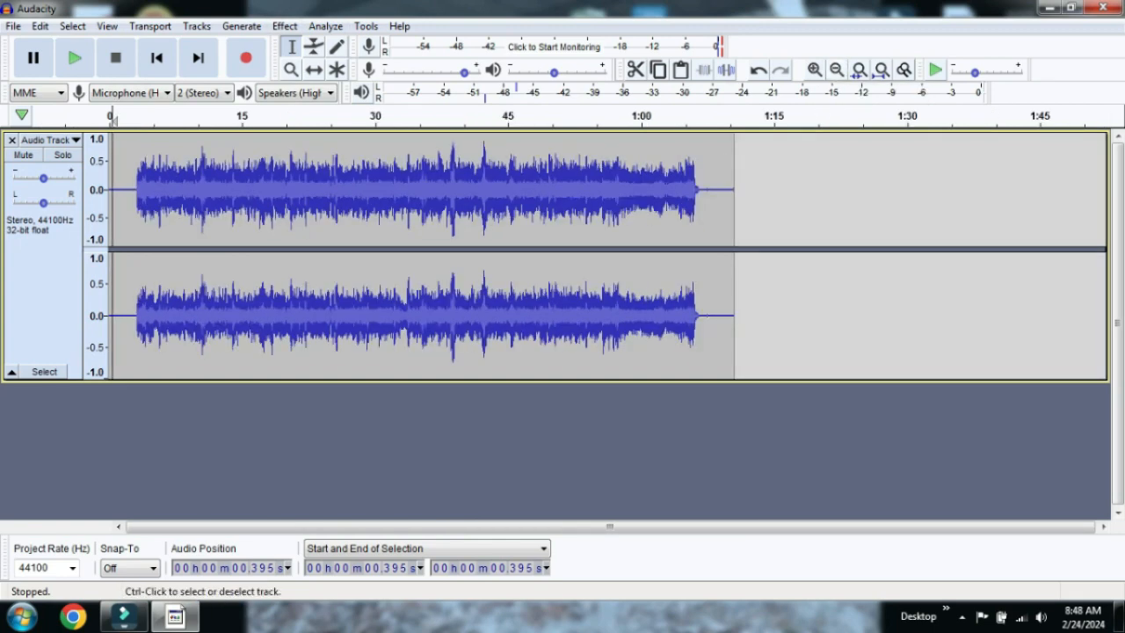
pyautogui.click(44, 290)
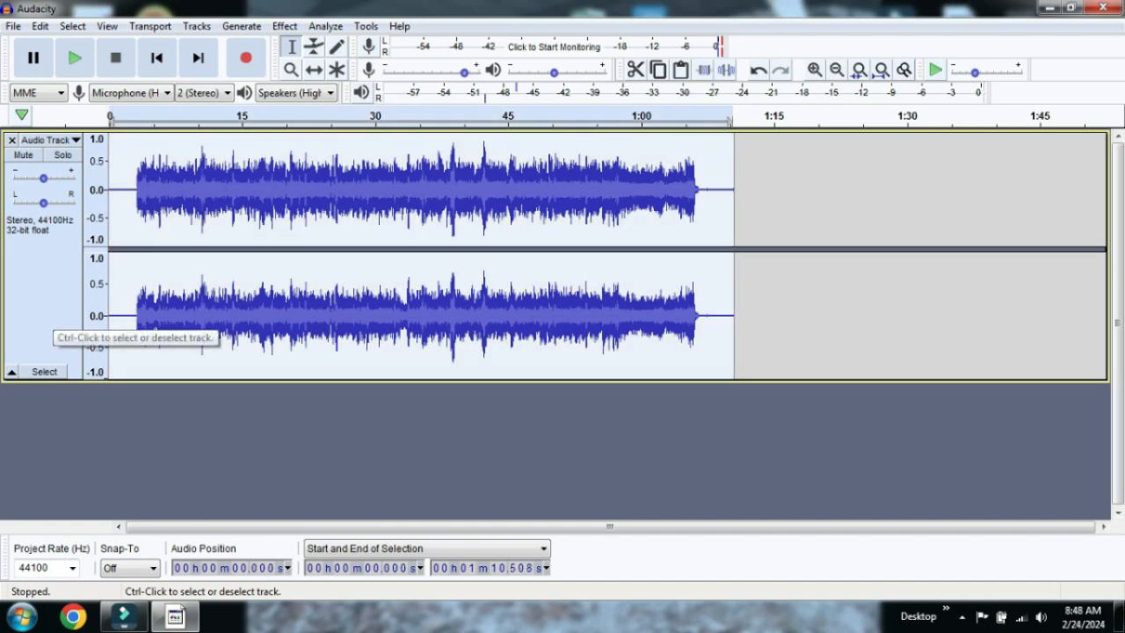
pyautogui.click(284, 25)
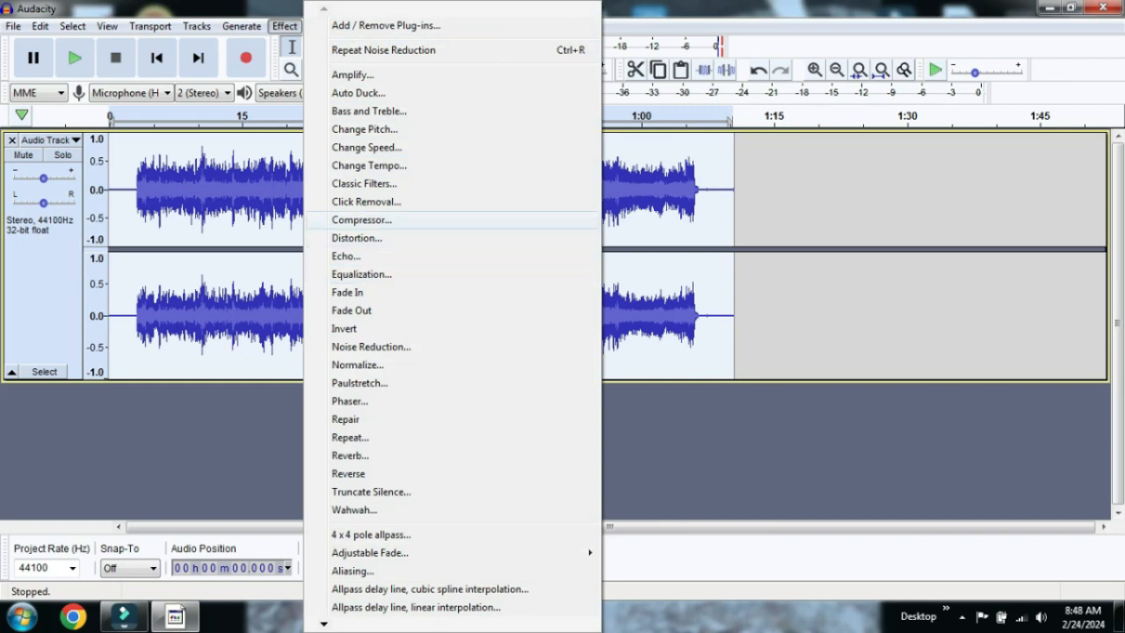
pyautogui.click(361, 220)
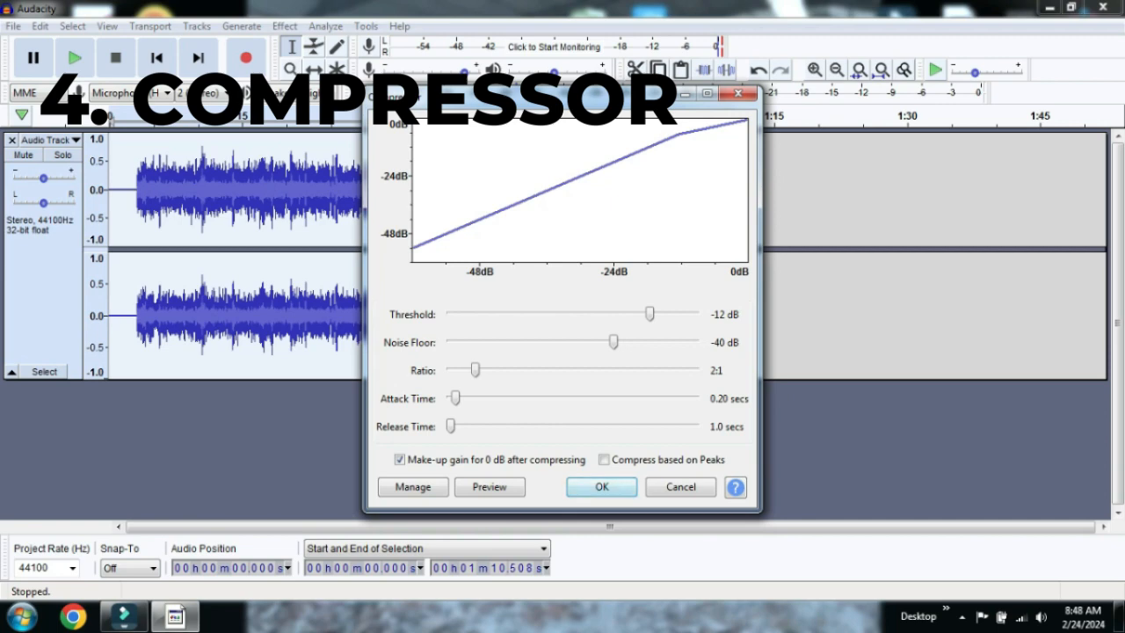
pyautogui.press('Return')
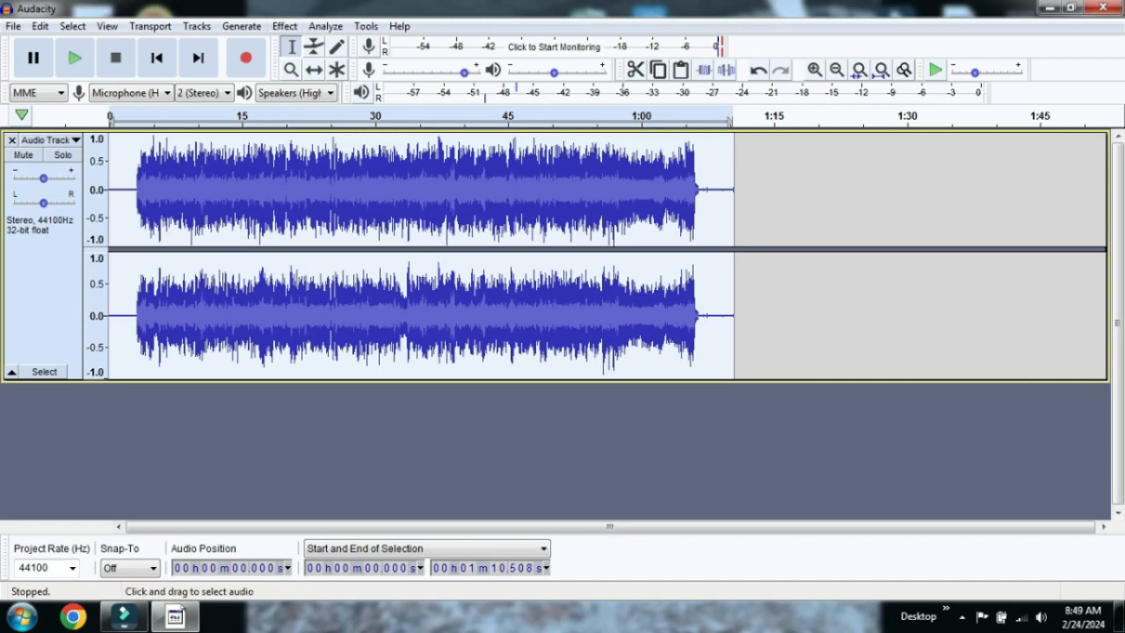
# Step: Normalize the entire track to a peak amplitude of -1.0 dB with DC offset removal
pyautogui.click(284, 26)
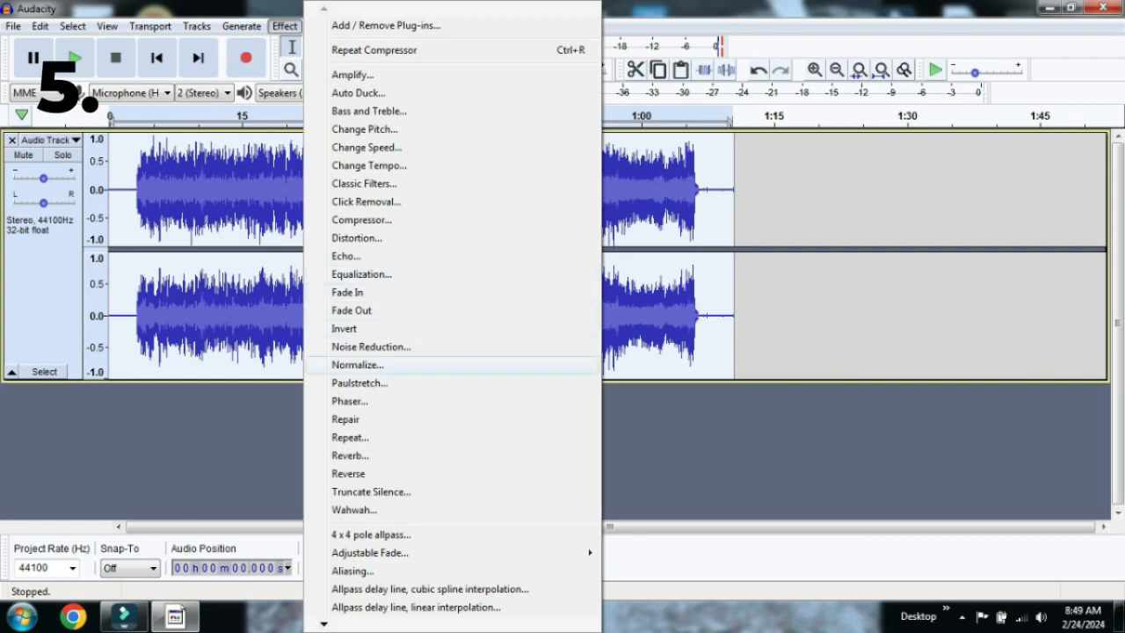
pyautogui.press('Return')
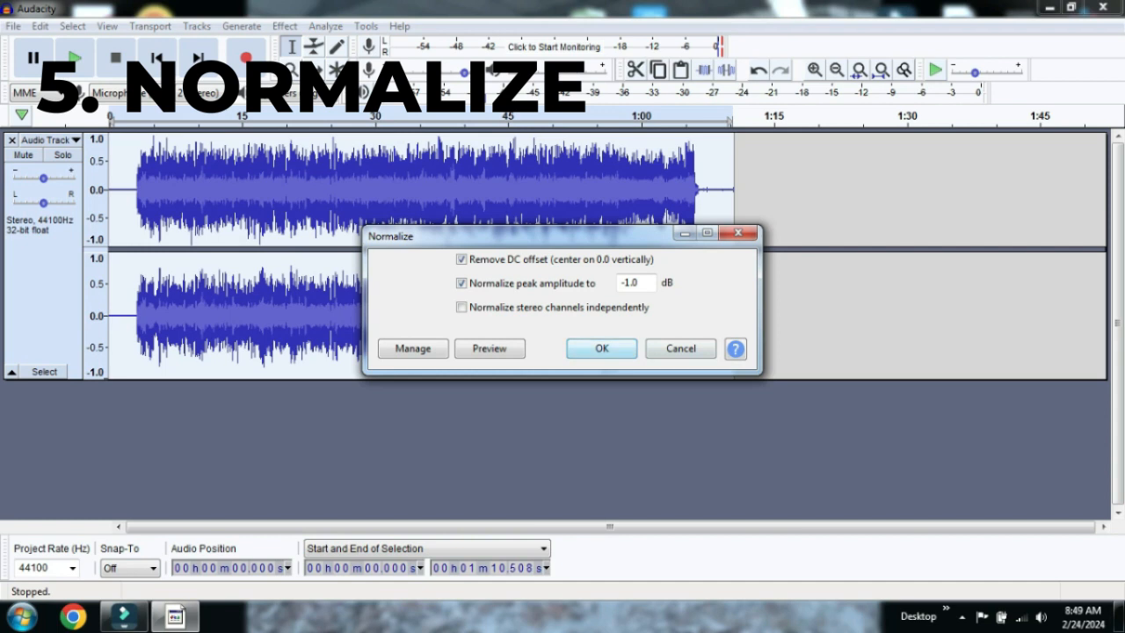
pyautogui.click(601, 348)
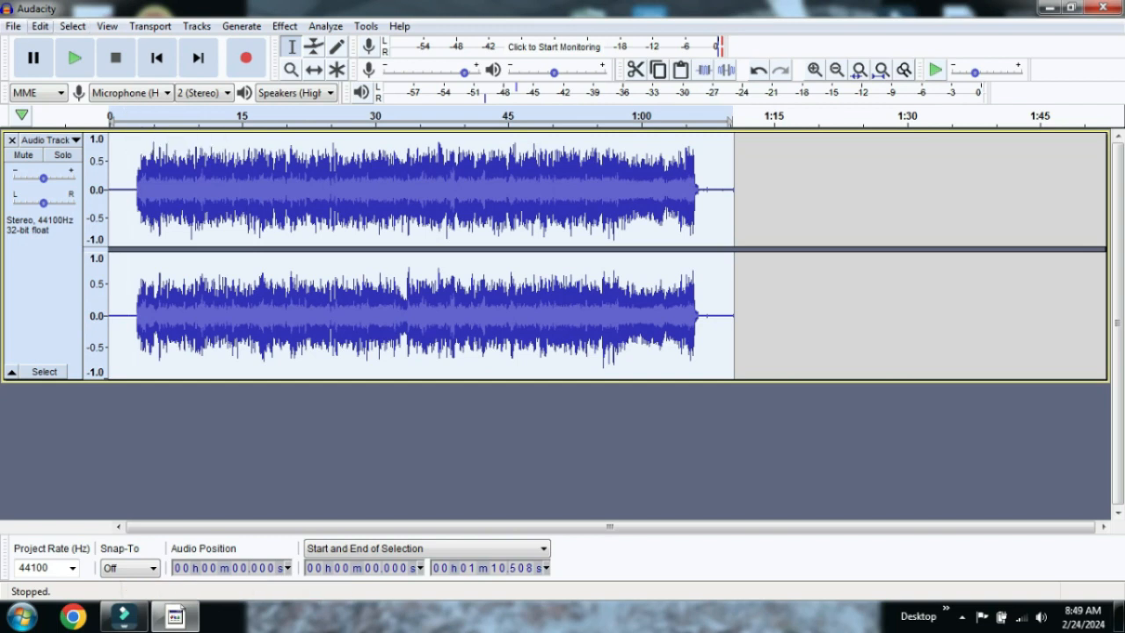
# Step: Undo the Normalize effect and redo it
pyautogui.click(40, 27)
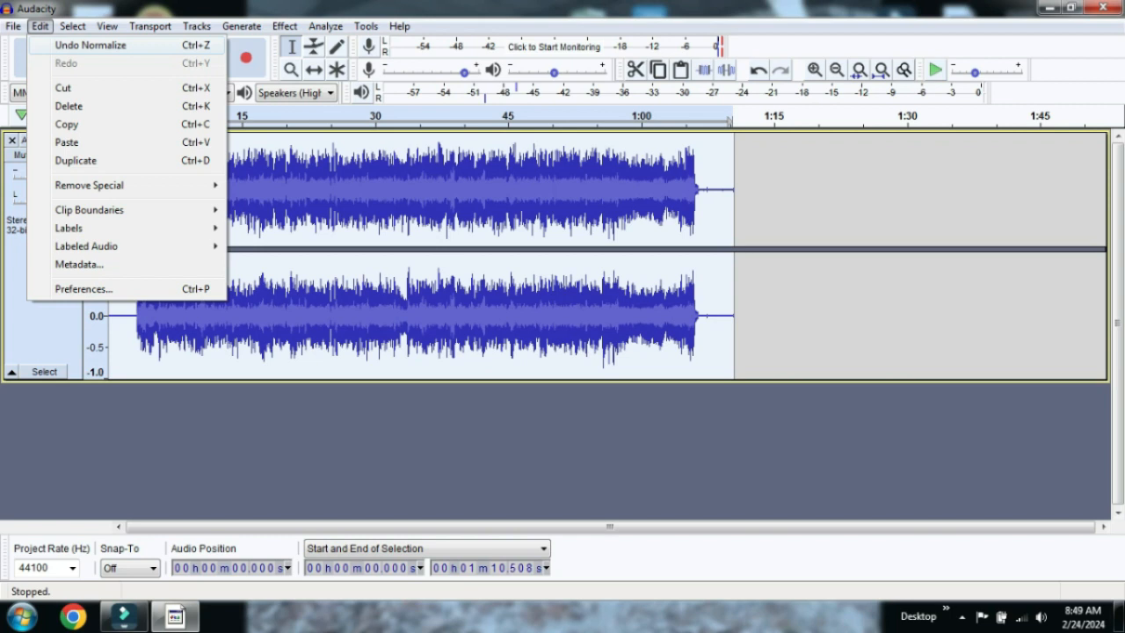
pyautogui.click(91, 45)
pyautogui.click(39, 27)
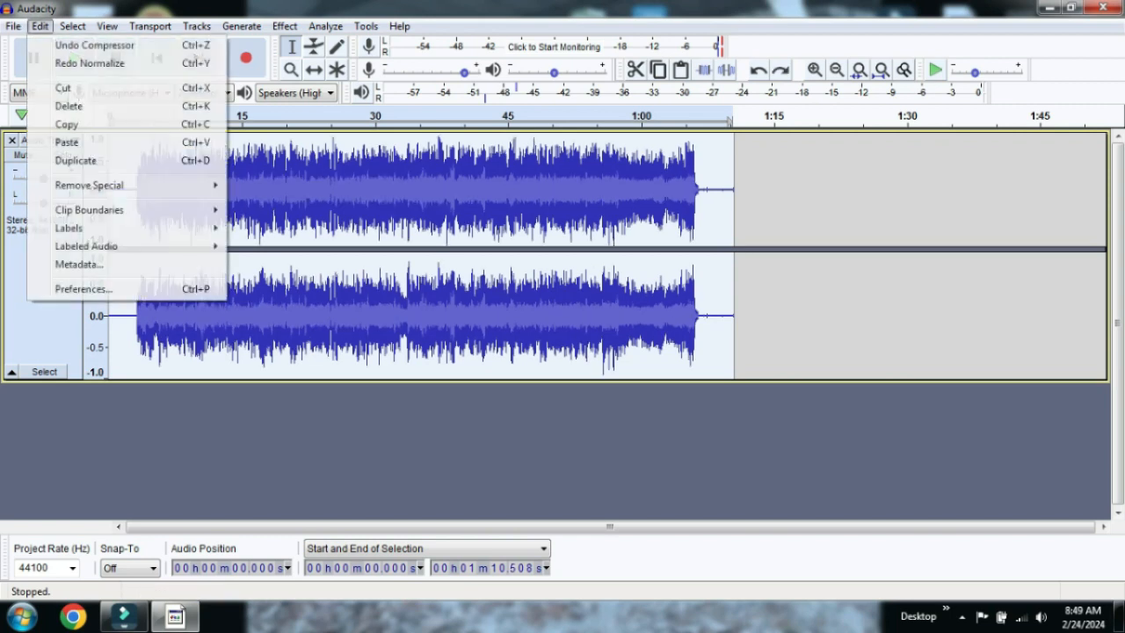
pyautogui.click(88, 63)
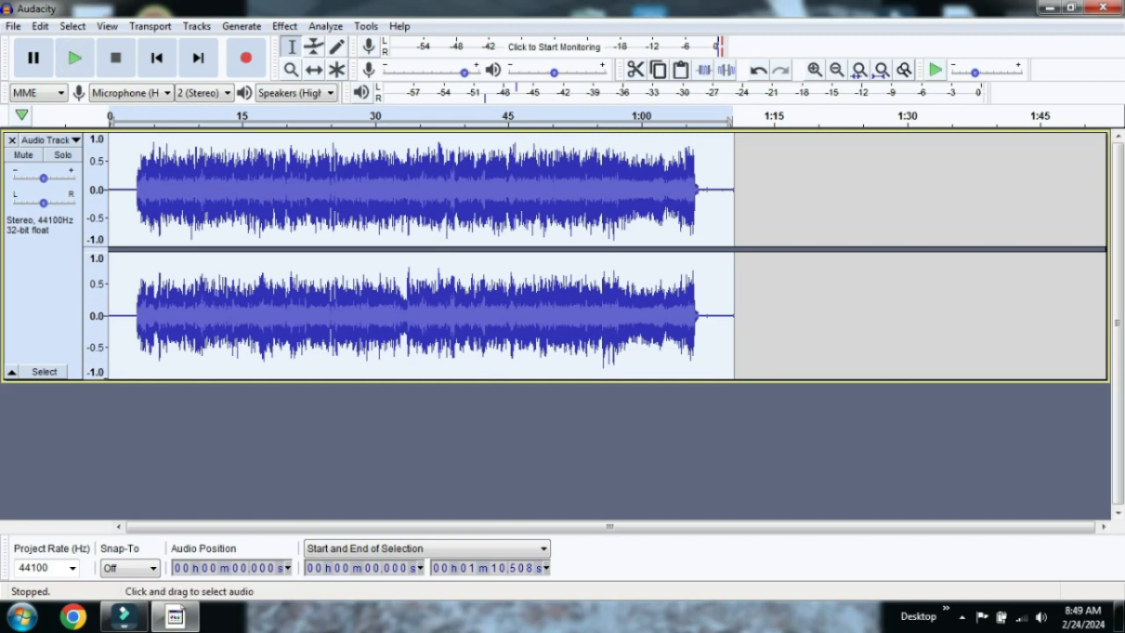
# Step: Capture a noise profile from the quiet opening of the track, selecting from 0 to about 2.5 seconds
pyautogui.click(814, 69)
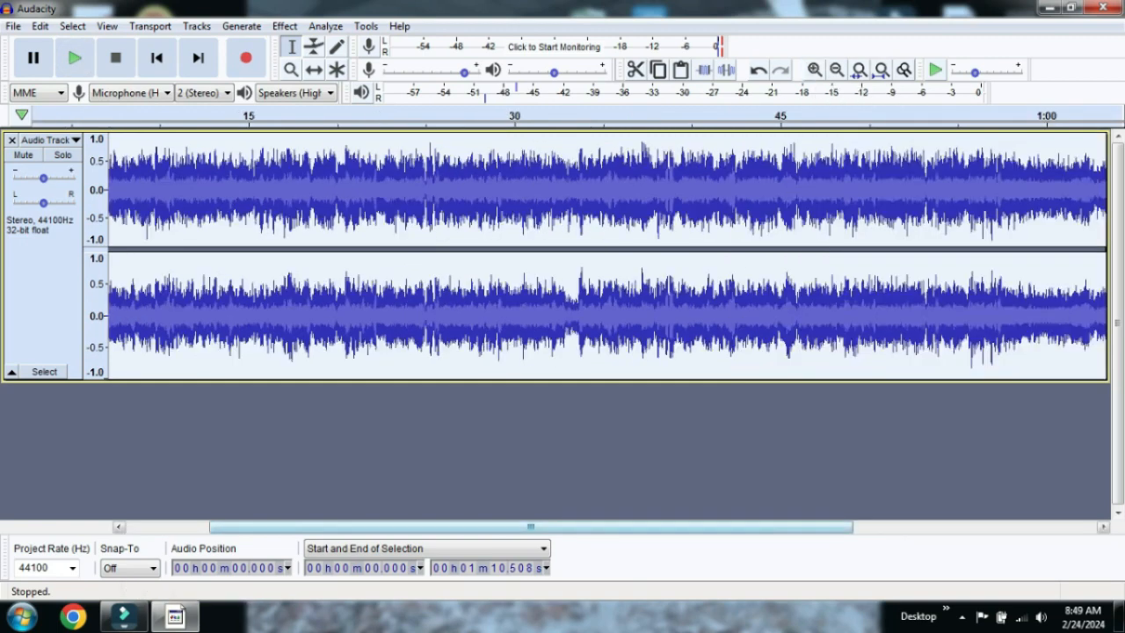
pyautogui.moveTo(563, 527); pyautogui.dragTo(480, 527)
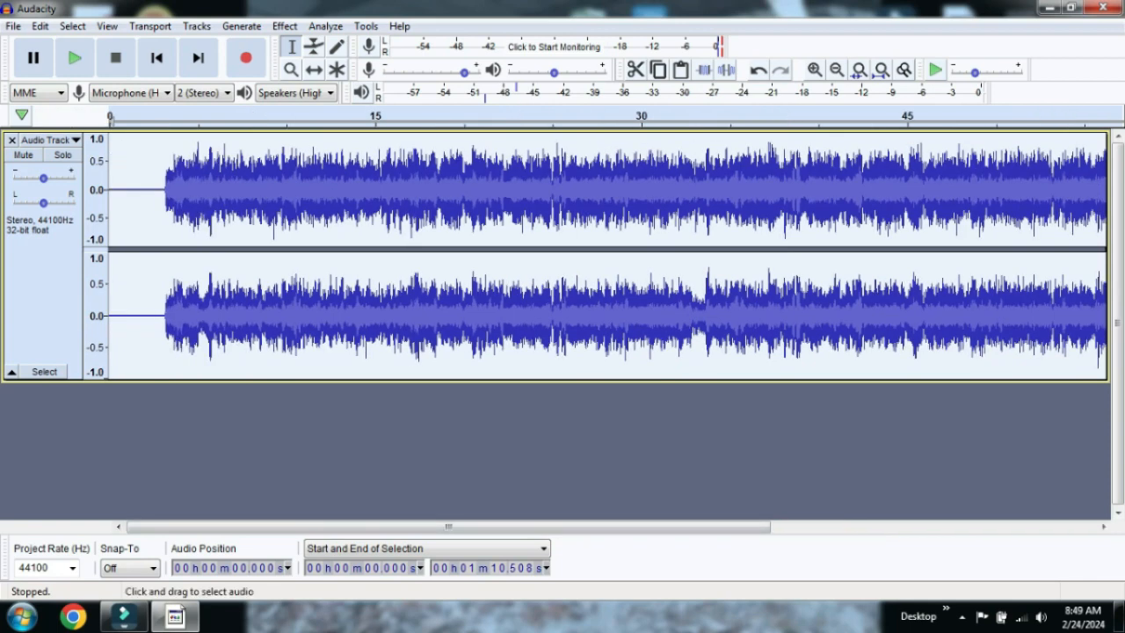
pyautogui.moveTo(109, 263); pyautogui.dragTo(154, 263)
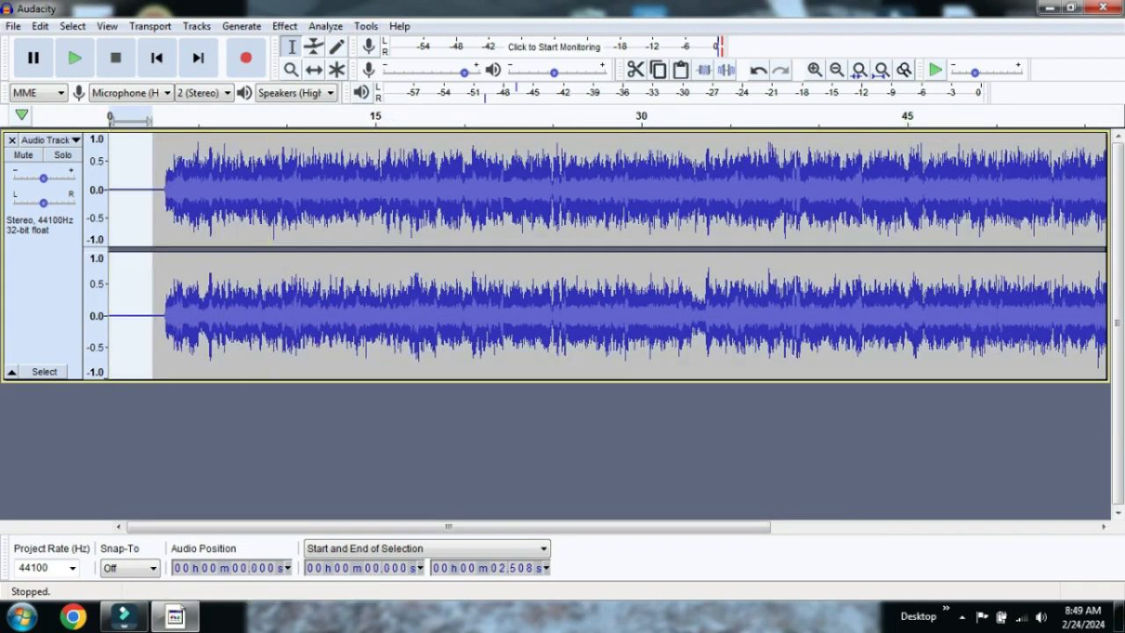
pyautogui.click(285, 25)
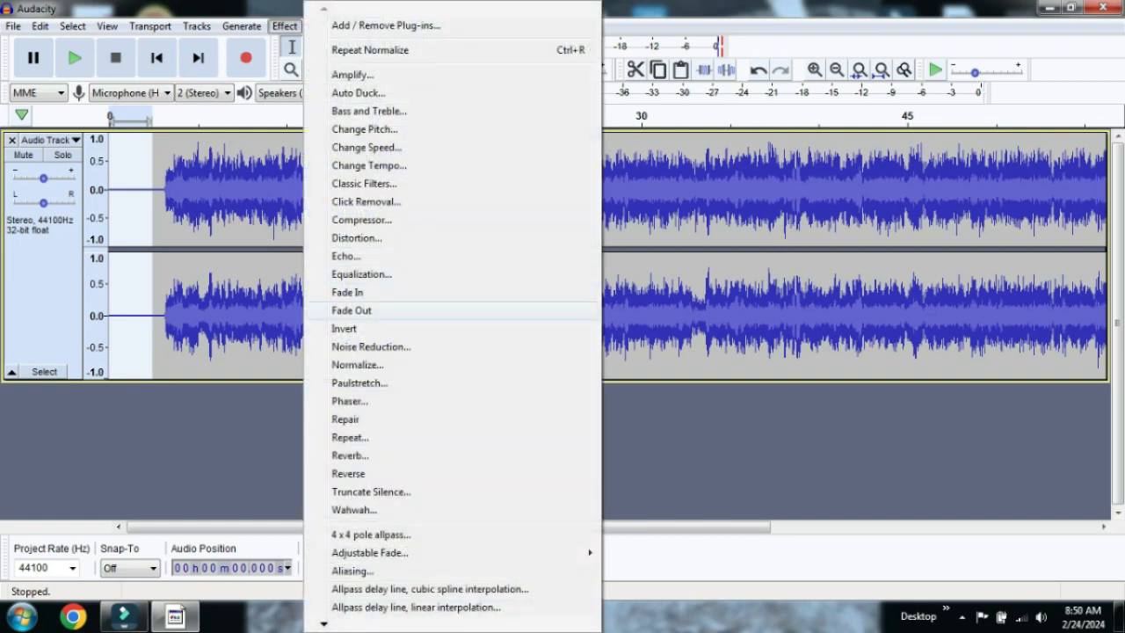
pyautogui.click(371, 347)
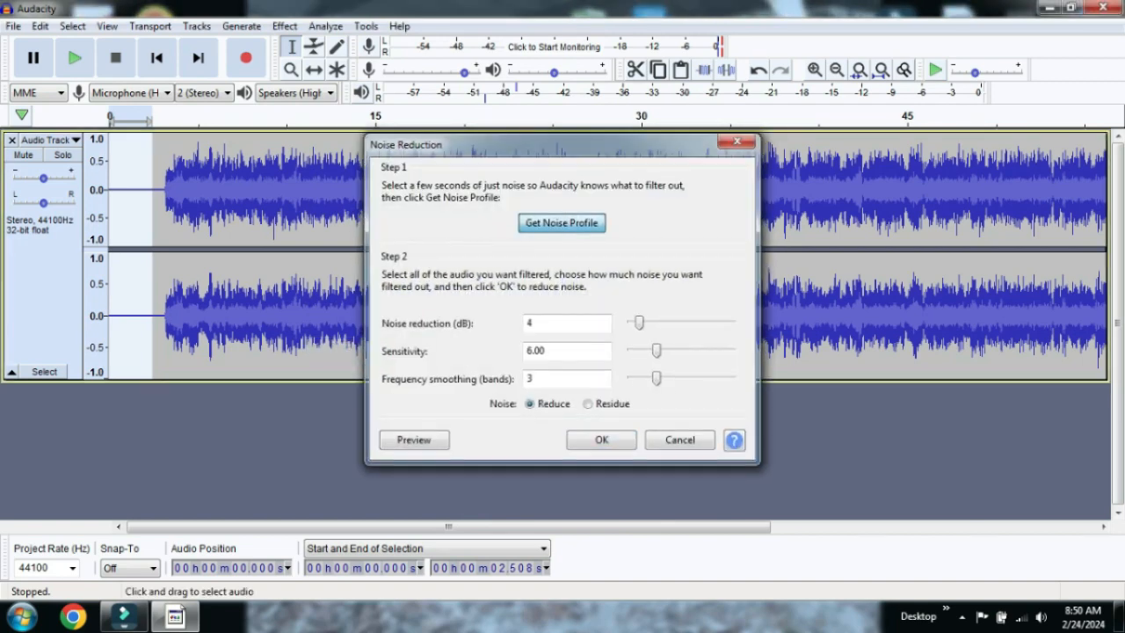
pyautogui.click(562, 222)
# Step: Apply Noise Reduction to the entire track with 4 dB reduction, sensitivity 6.00 and frequency smoothing of 3 bands
pyautogui.click(42, 285)
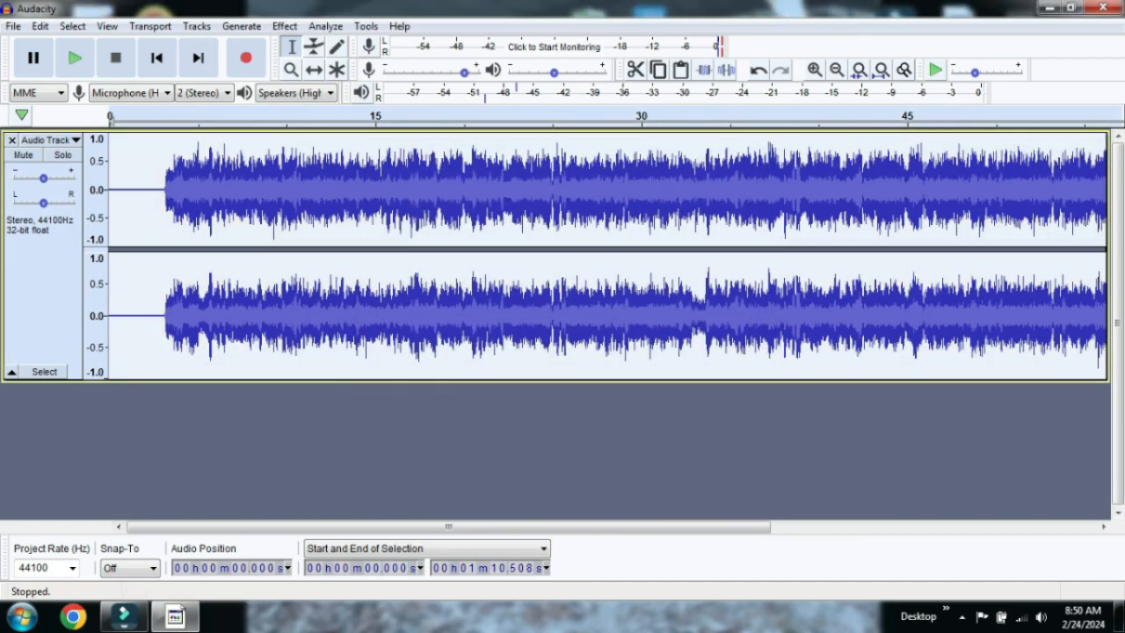
pyautogui.click(285, 25)
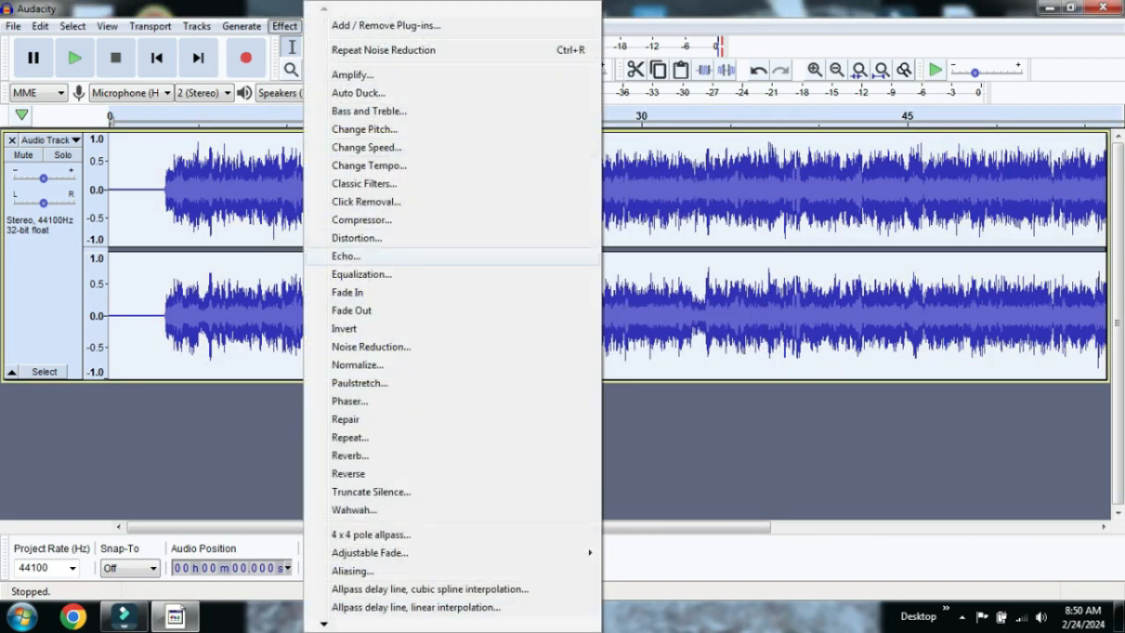
pyautogui.click(318, 346)
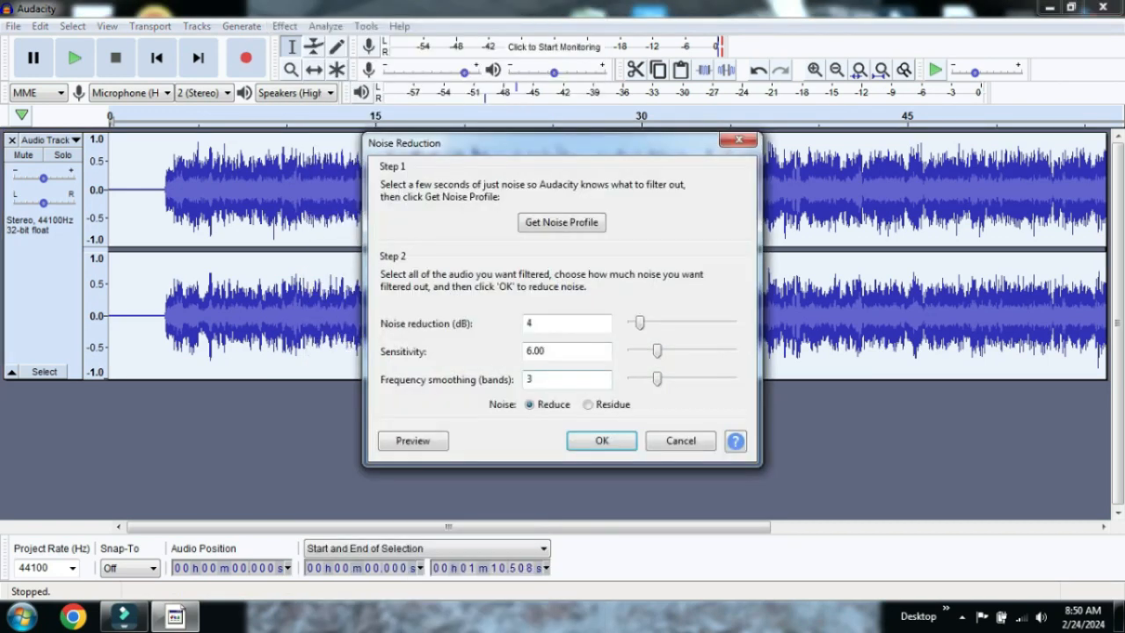
pyautogui.press('Return')
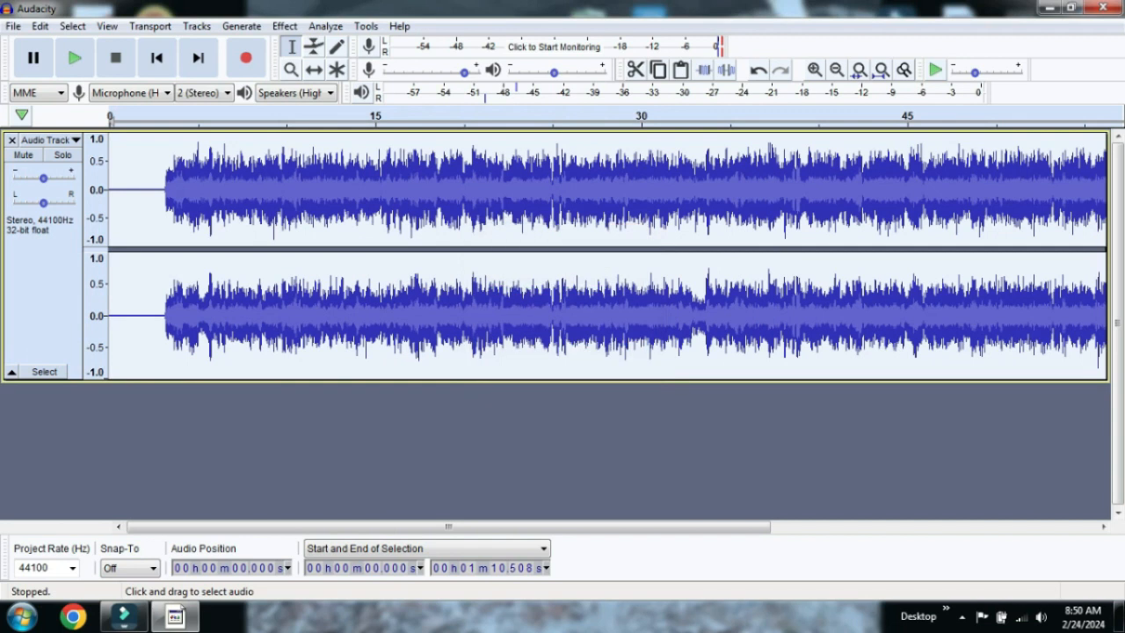
# Step: Play the noise-reduced opening of the track from about 0.7 seconds, and stop
pyautogui.click(123, 193)
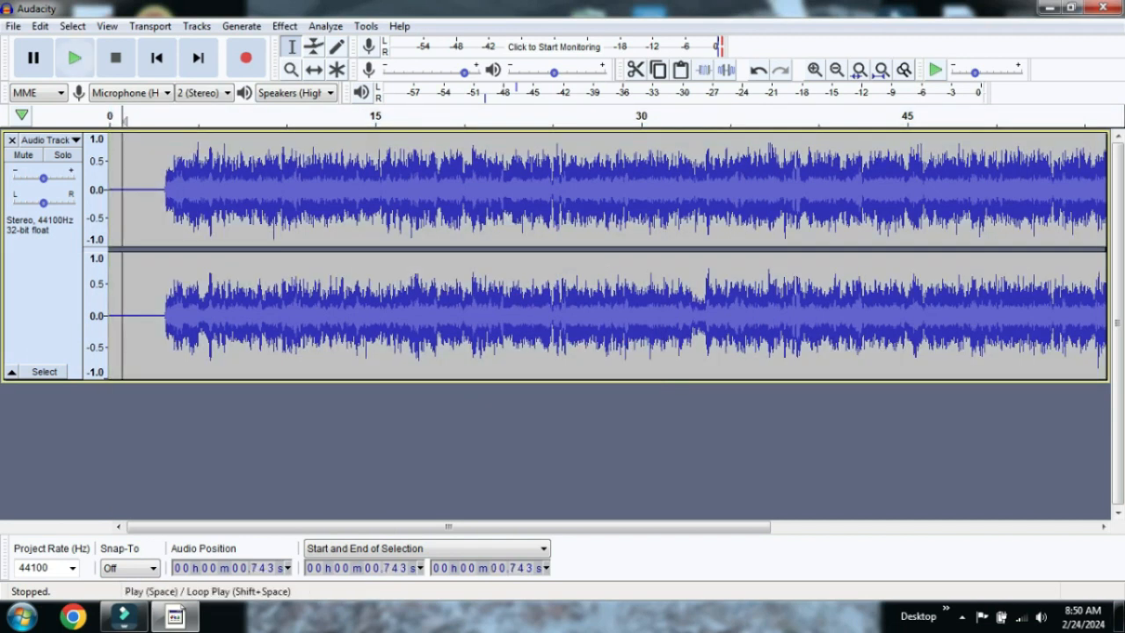
pyautogui.click(75, 58)
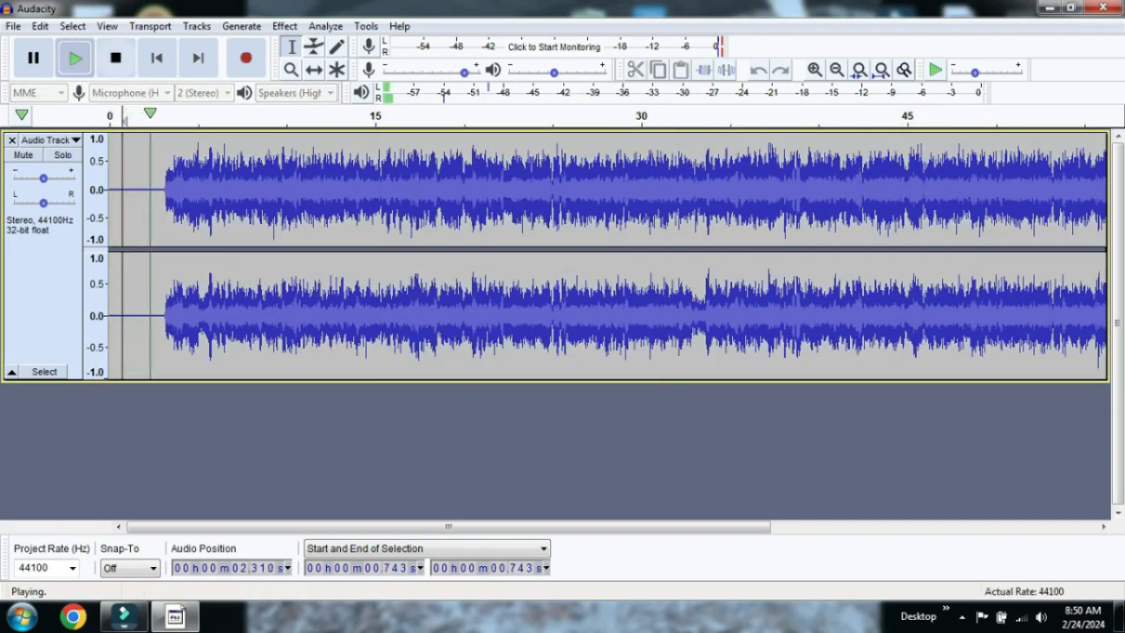
pyautogui.click(115, 58)
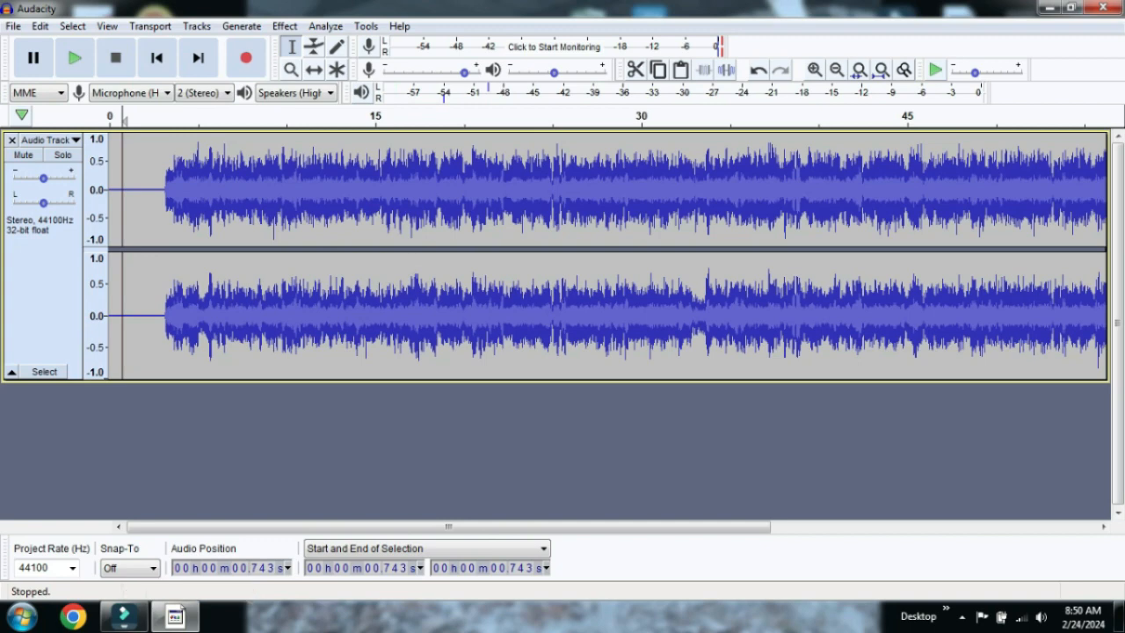
pyautogui.click(284, 26)
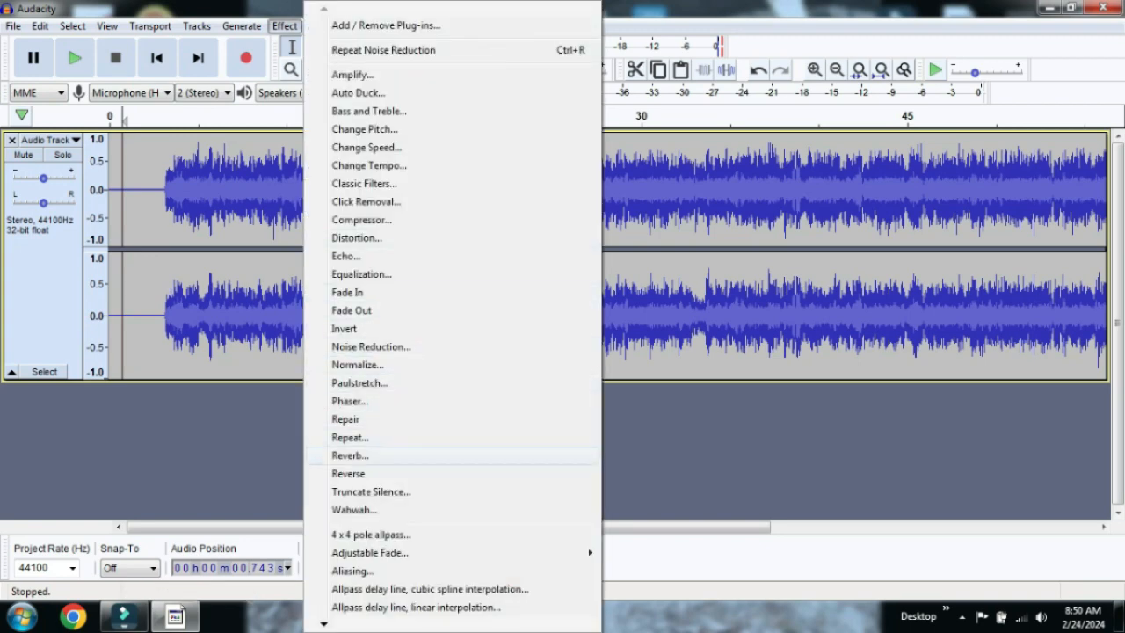
pyautogui.click(350, 456)
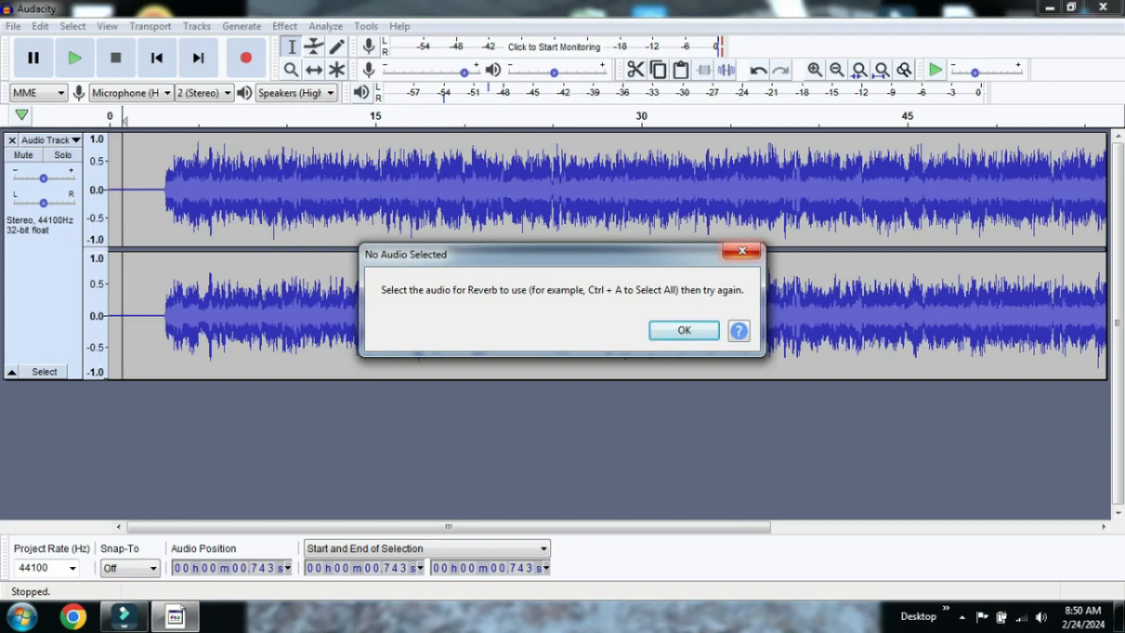
pyautogui.click(741, 252)
# Step: Apply Reverb to the entire track using the Defaults factory preset
pyautogui.click(44, 290)
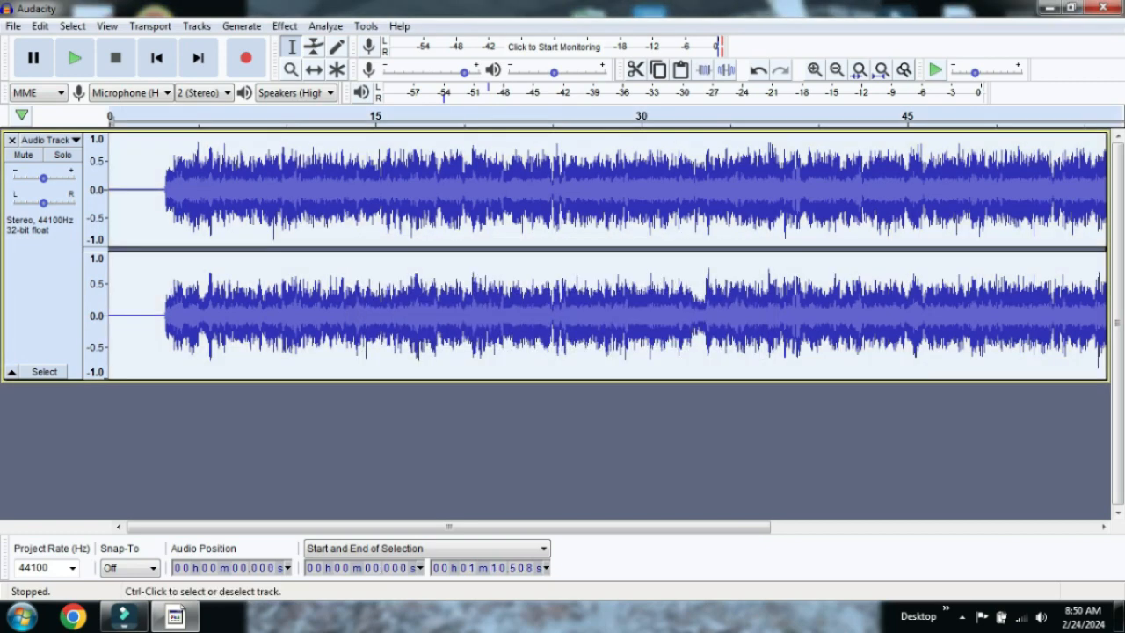
pyautogui.click(284, 25)
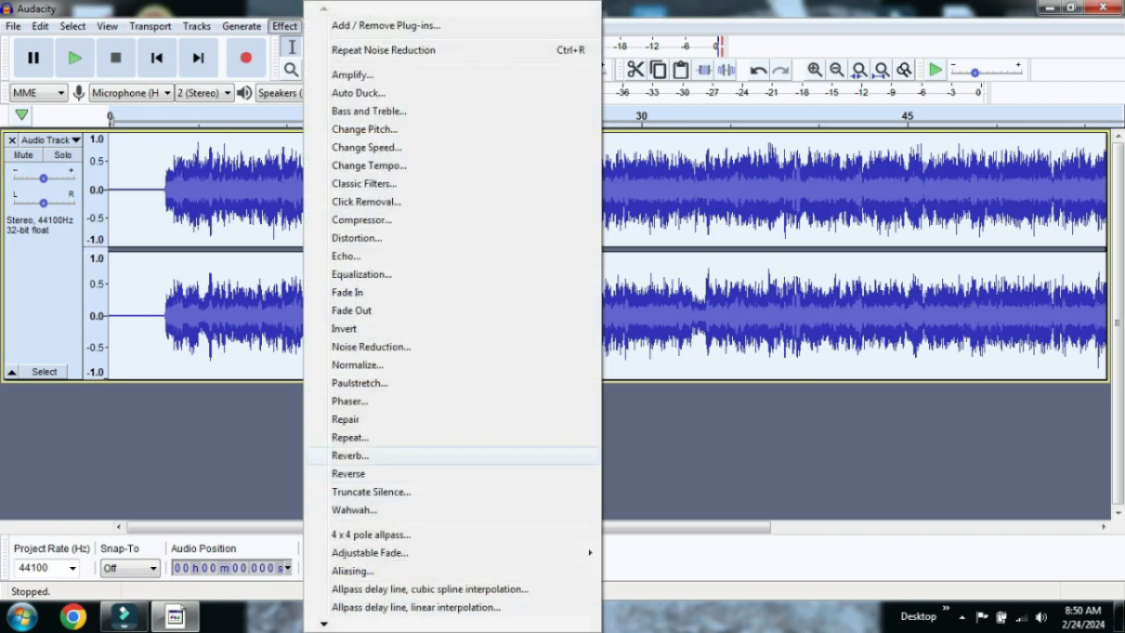
pyautogui.click(350, 455)
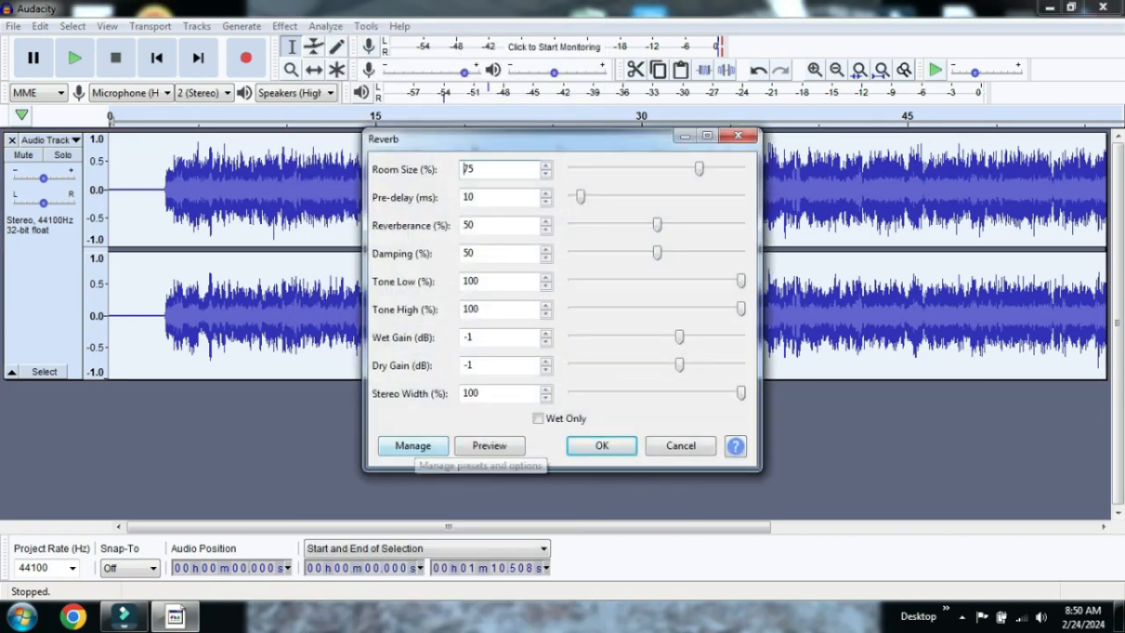
pyautogui.click(413, 446)
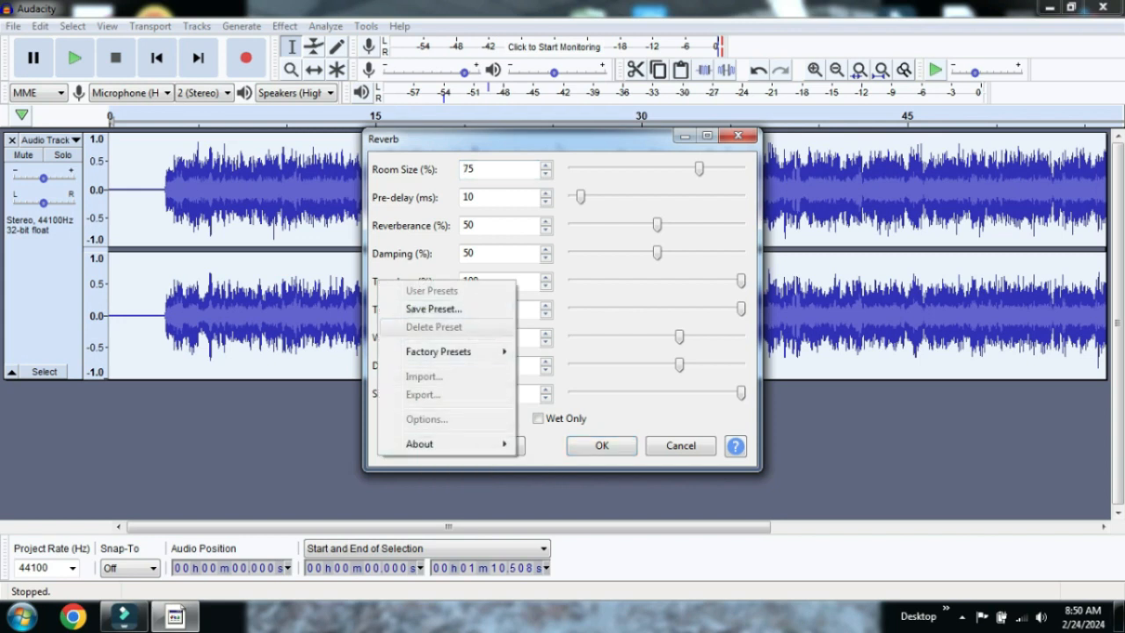
pyautogui.moveTo(440, 351)
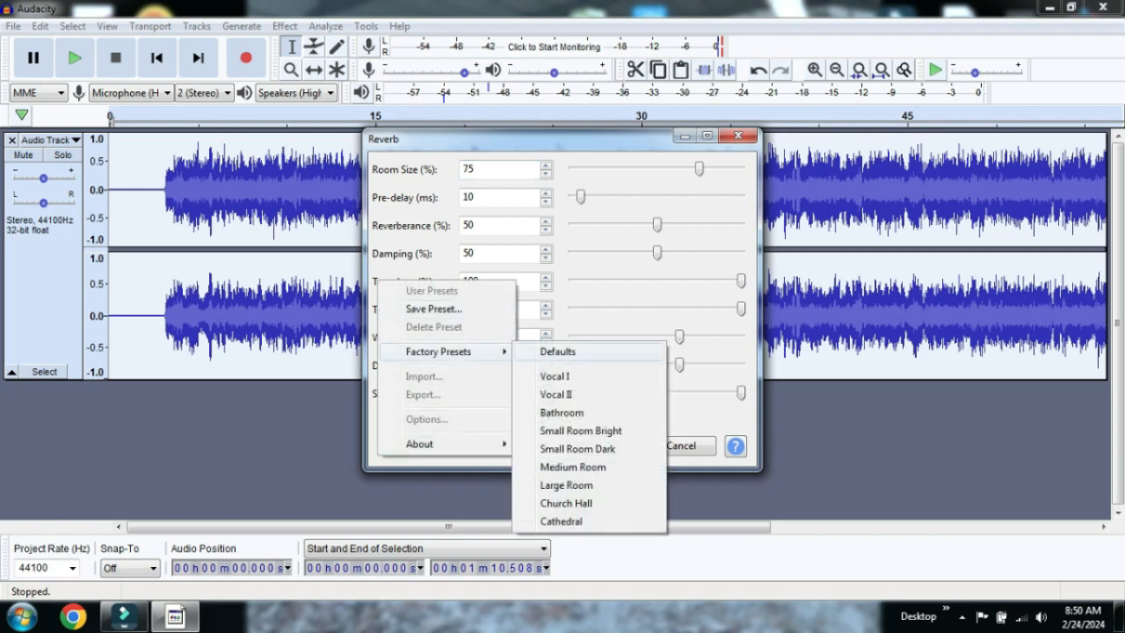
pyautogui.click(557, 351)
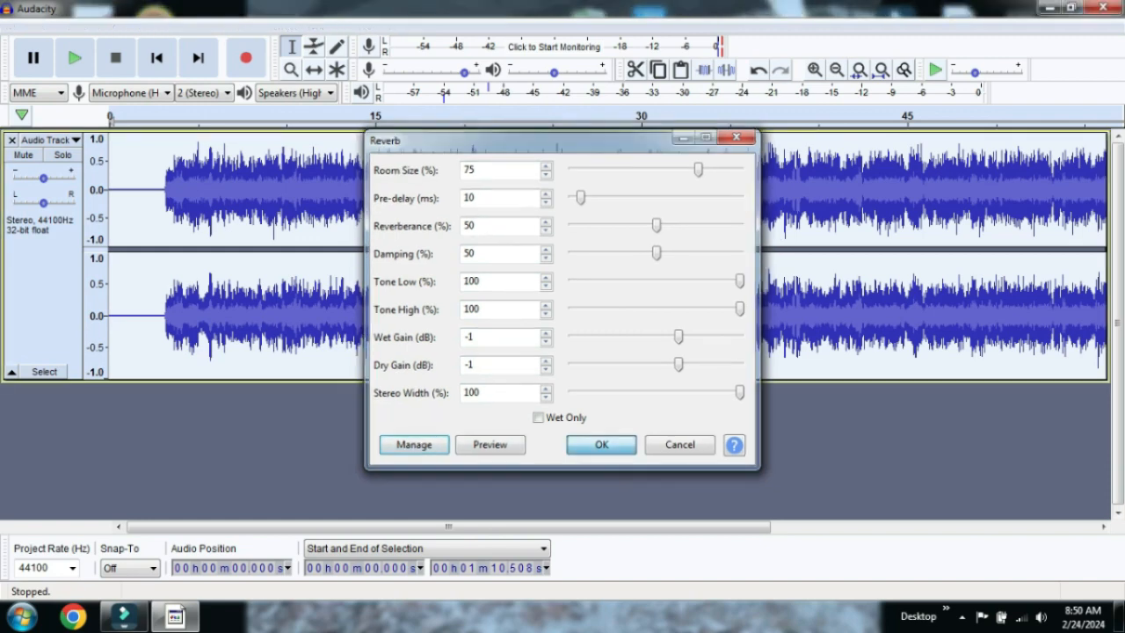
pyautogui.press('Return')
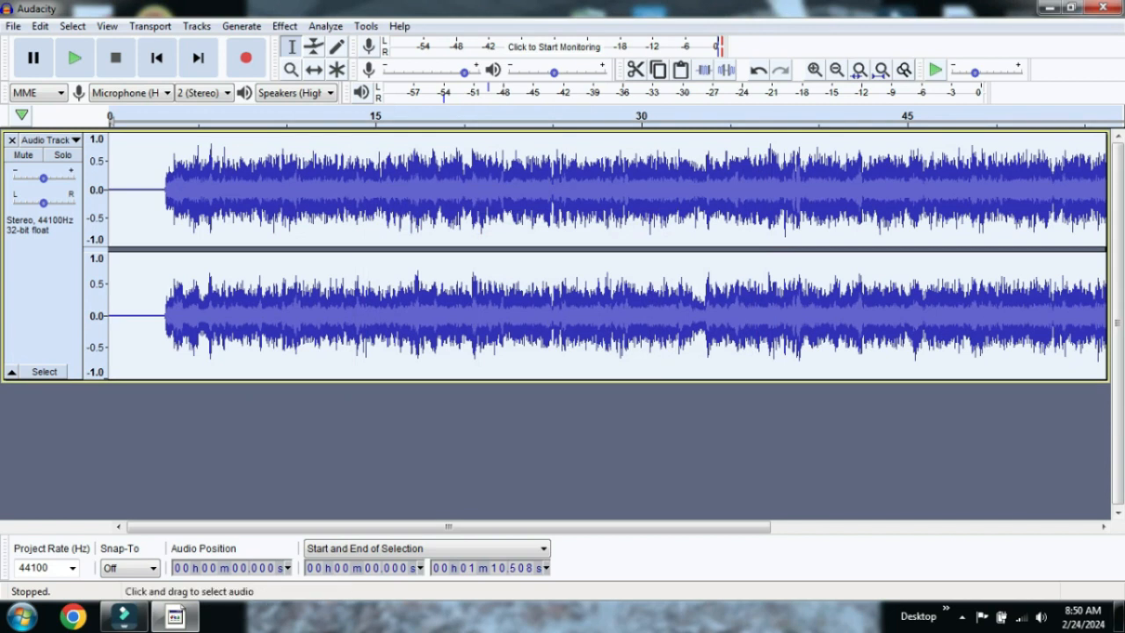
# Step: Play the start of the reverberated track from about 0.5 seconds, and stop
pyautogui.click(118, 220)
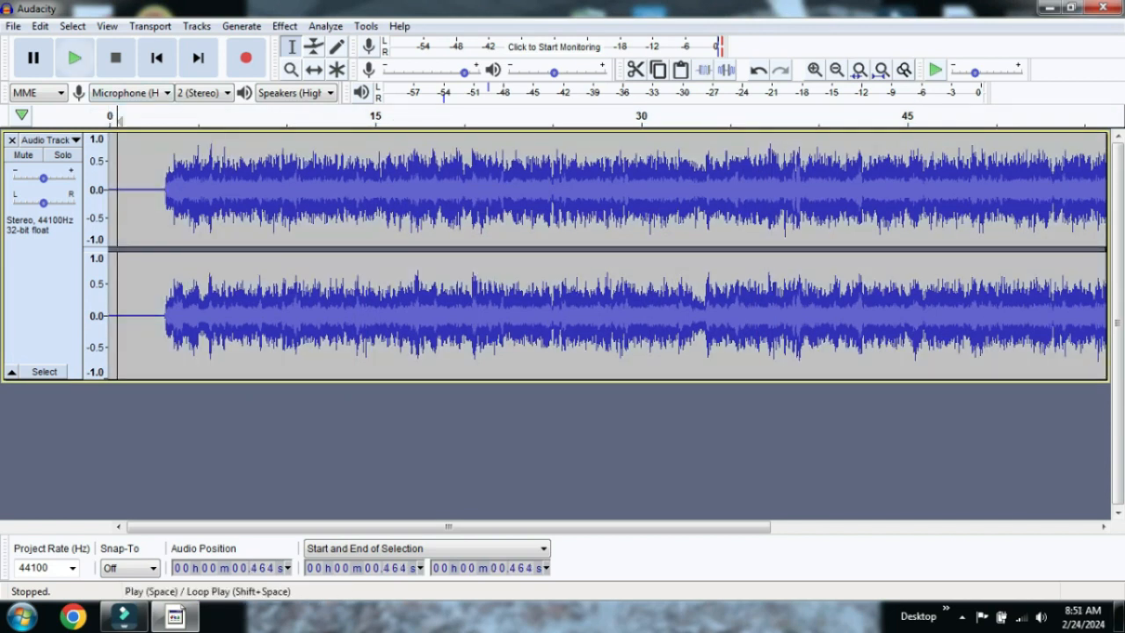
pyautogui.click(75, 58)
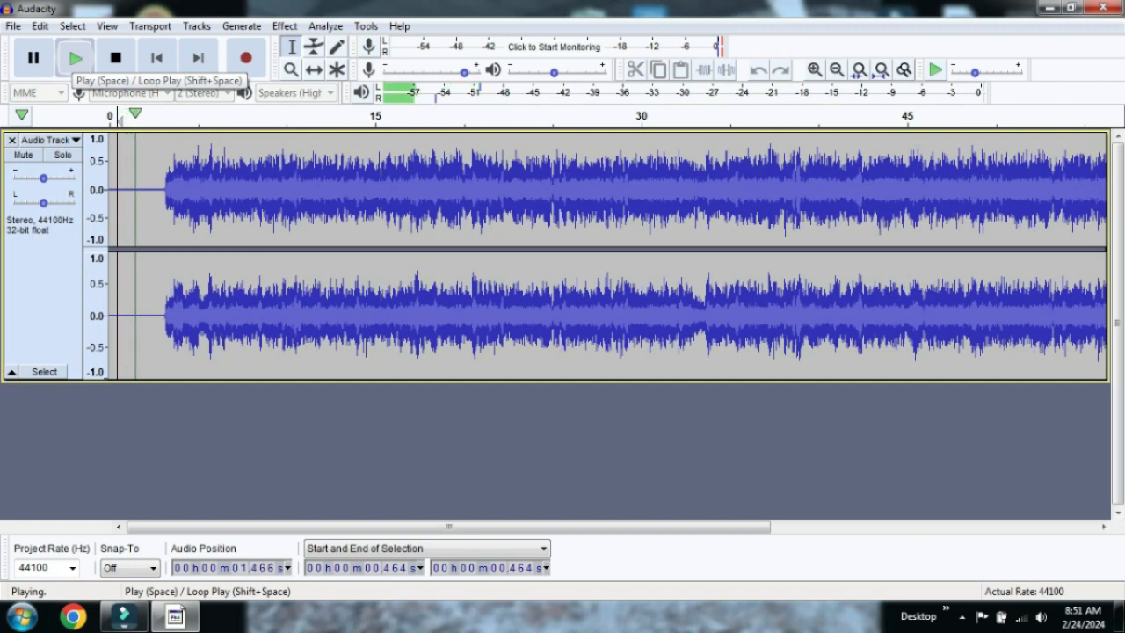
pyautogui.click(115, 58)
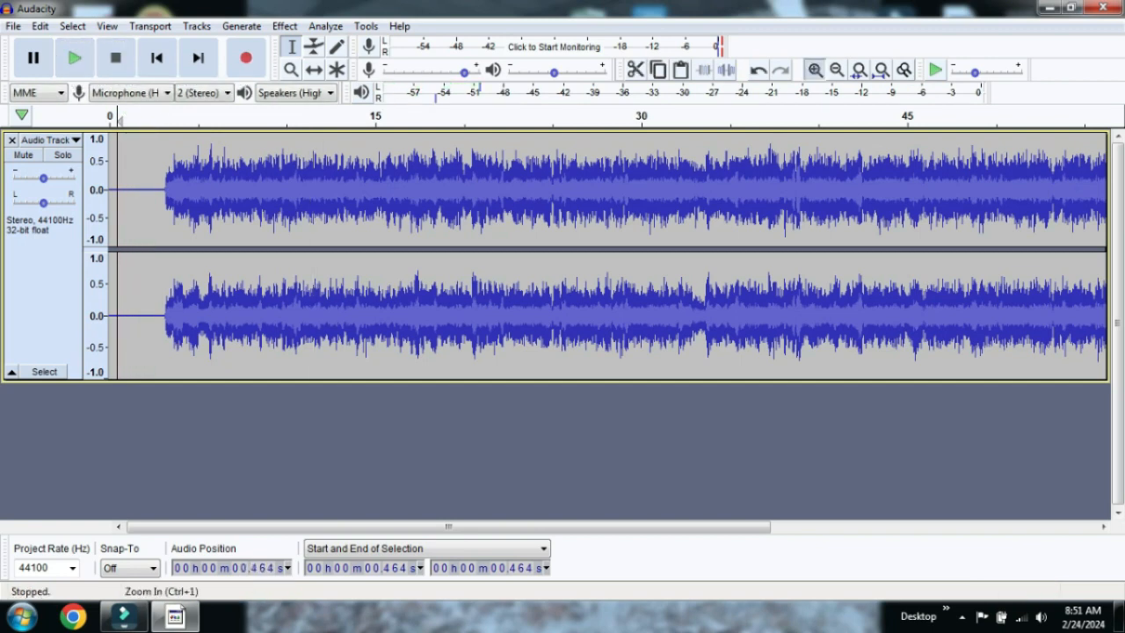
# Step: Silence the audio before the music begins, from 0 to about 3.14 seconds
pyautogui.click(814, 69)
pyautogui.click(814, 69)
pyautogui.click(815, 69)
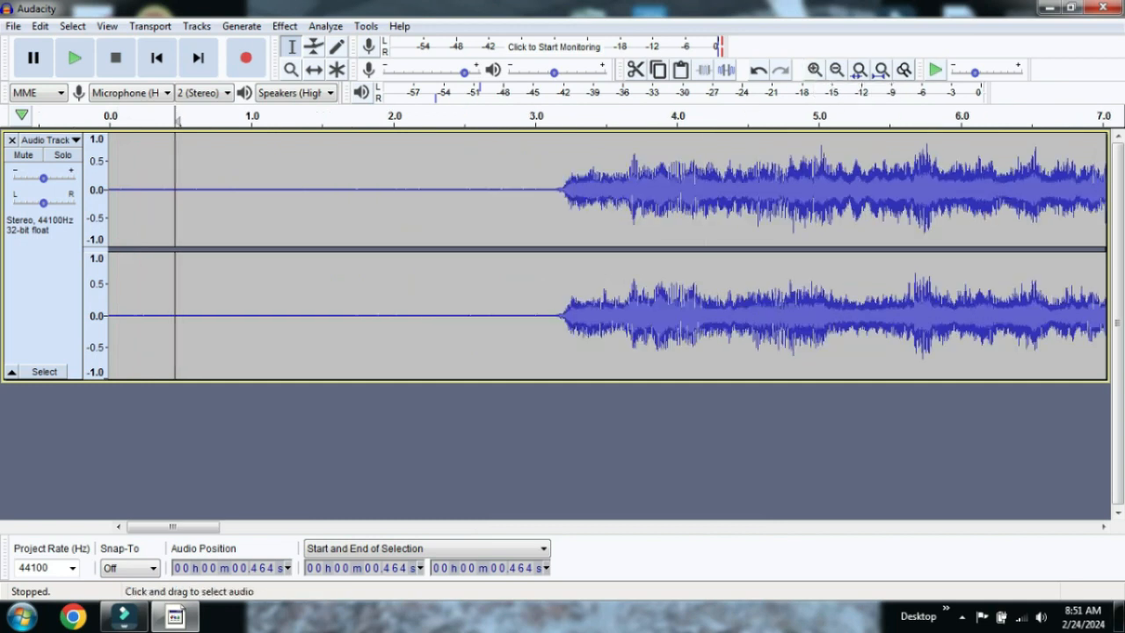
pyautogui.moveTo(553, 263); pyautogui.dragTo(109, 422)
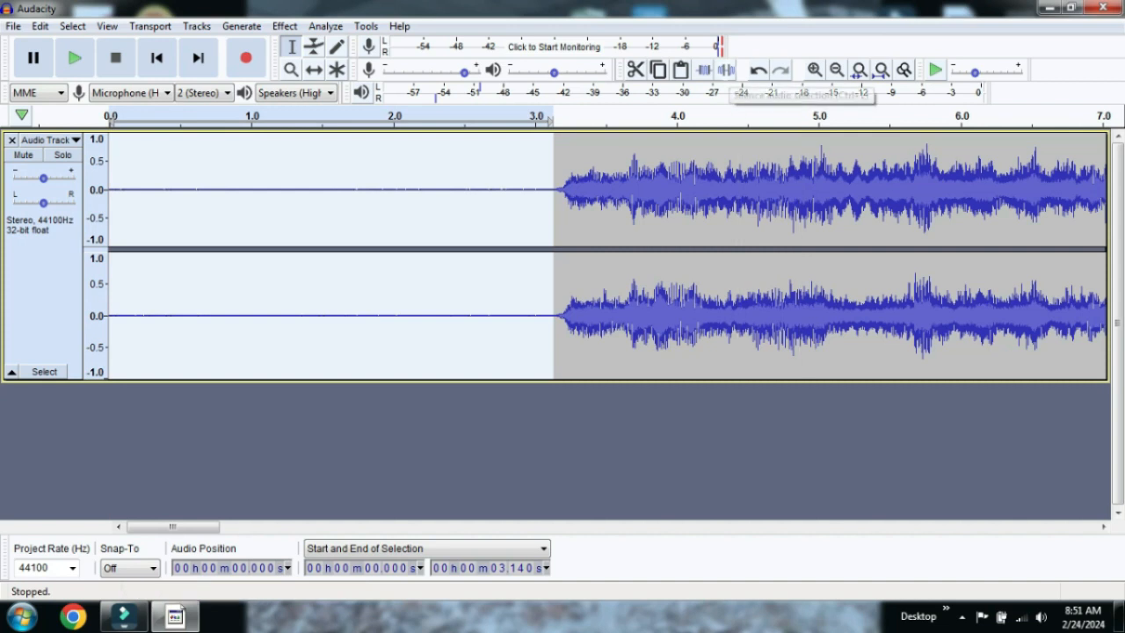
pyautogui.click(726, 70)
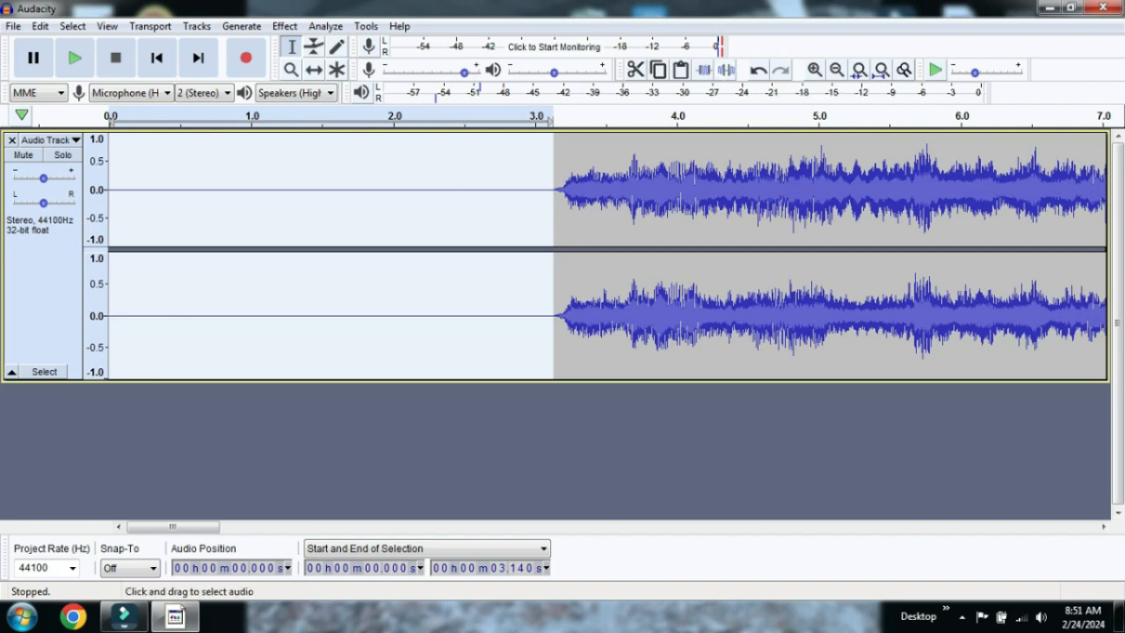
# Step: Play the silenced opening from about 0.3 seconds to check it, and stop
pyautogui.click(151, 263)
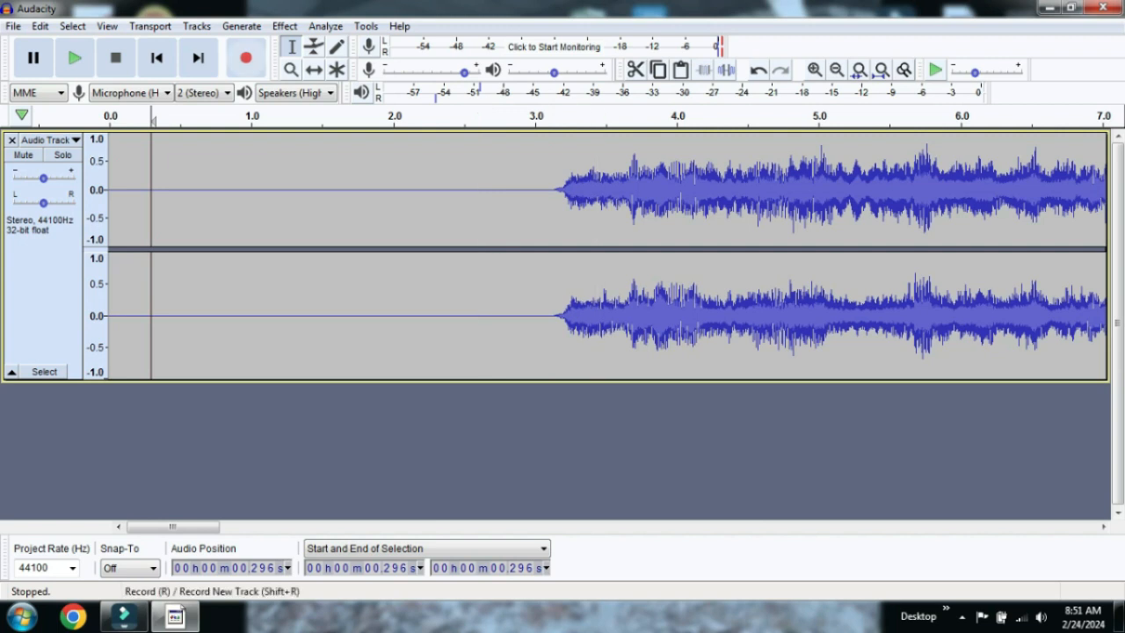
pyautogui.click(76, 58)
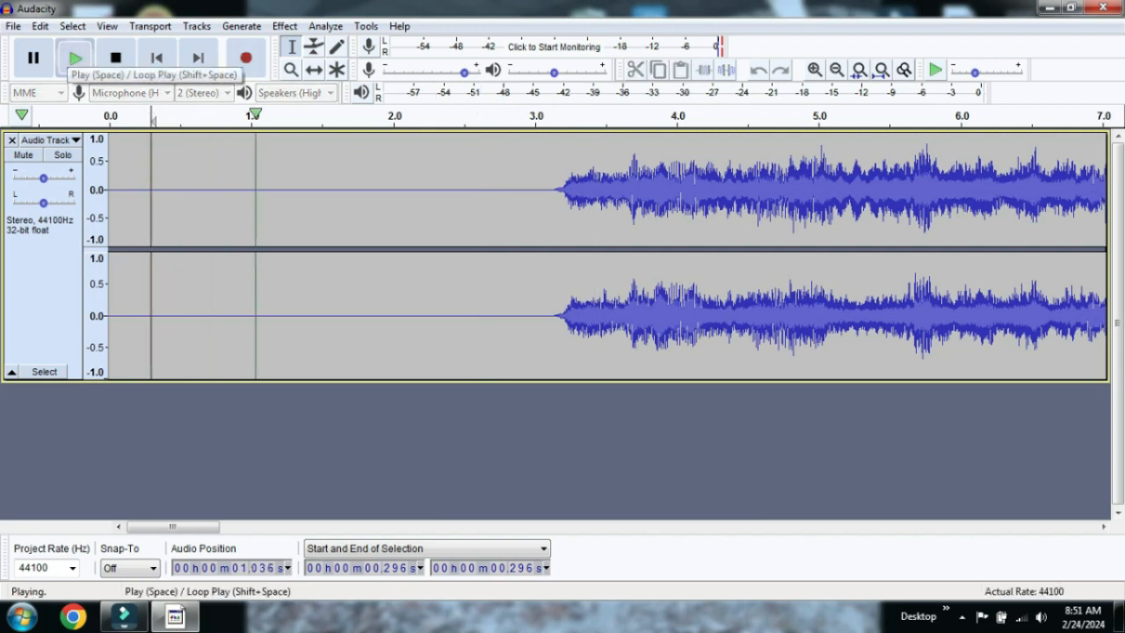
pyautogui.click(115, 58)
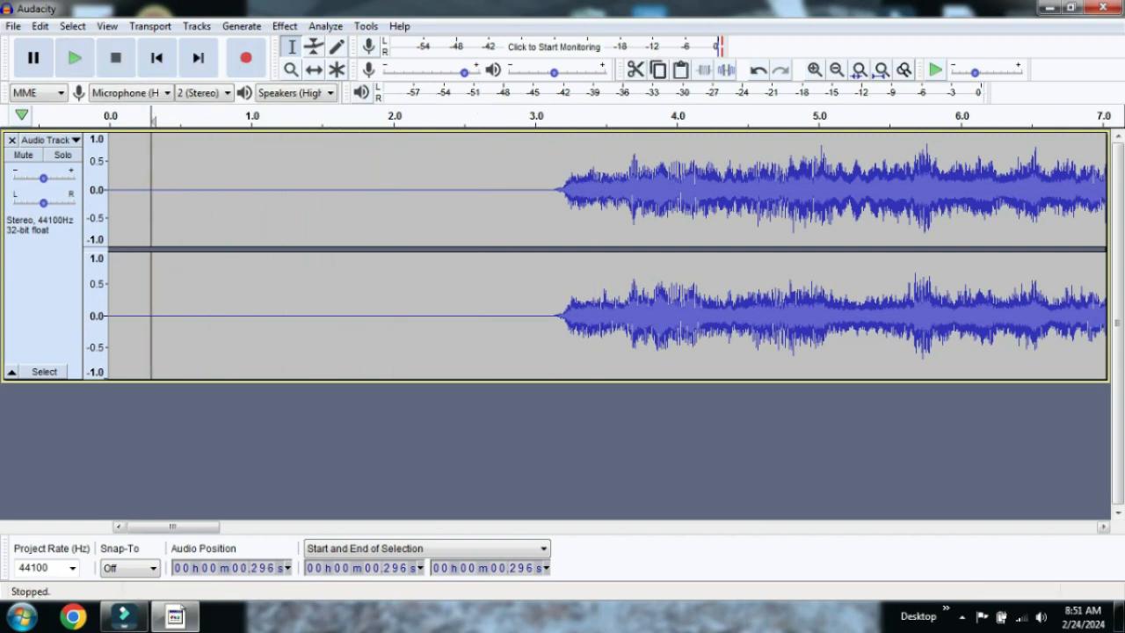
# Step: Play the end of the track from about 1:06.05 to check the fading tail, and stop
pyautogui.moveTo(173, 526); pyautogui.dragTo(1044, 527)
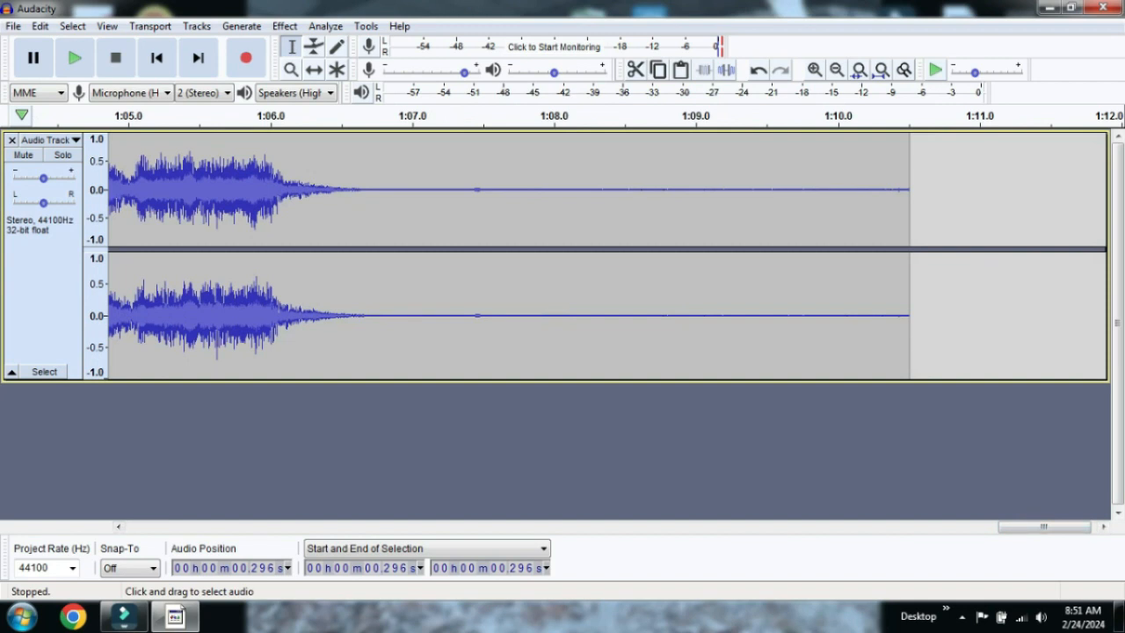
pyautogui.click(278, 264)
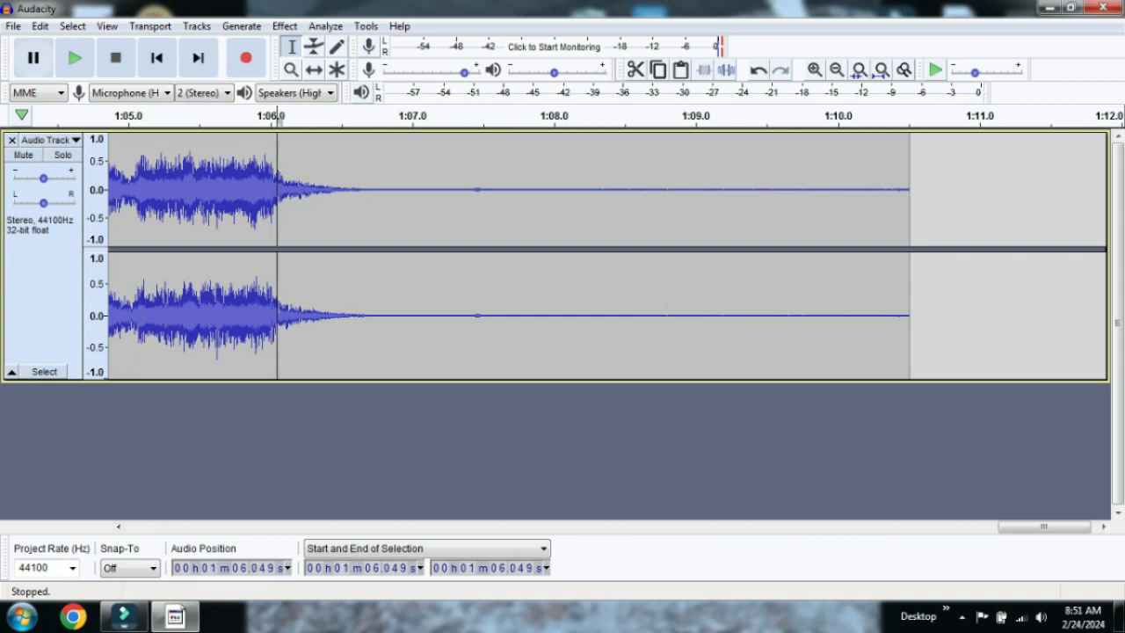
pyautogui.click(74, 58)
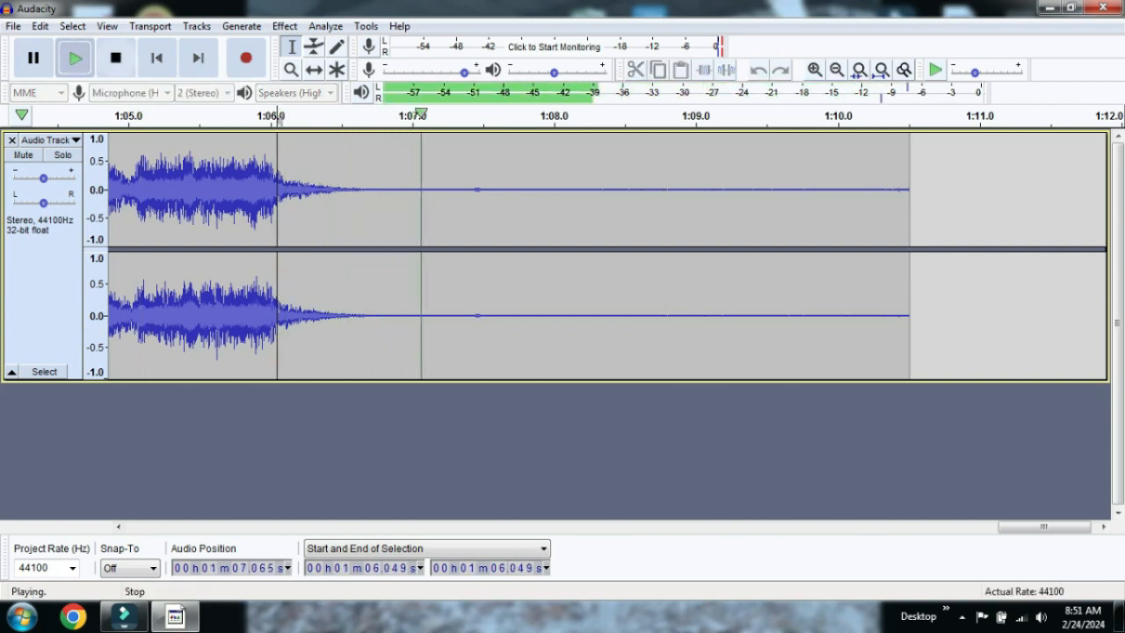
pyautogui.click(115, 58)
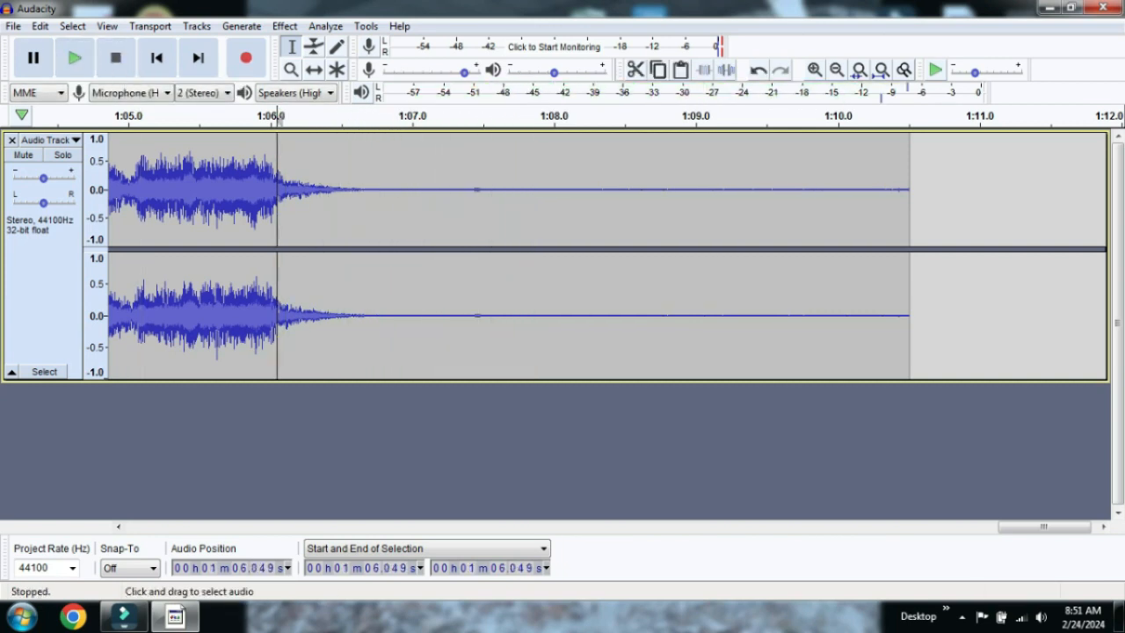
# Step: Silence the audio after the music ends, from about 1:06.98 to 1:10.51, and return to the track start
pyautogui.moveTo(408, 263); pyautogui.dragTo(910, 263)
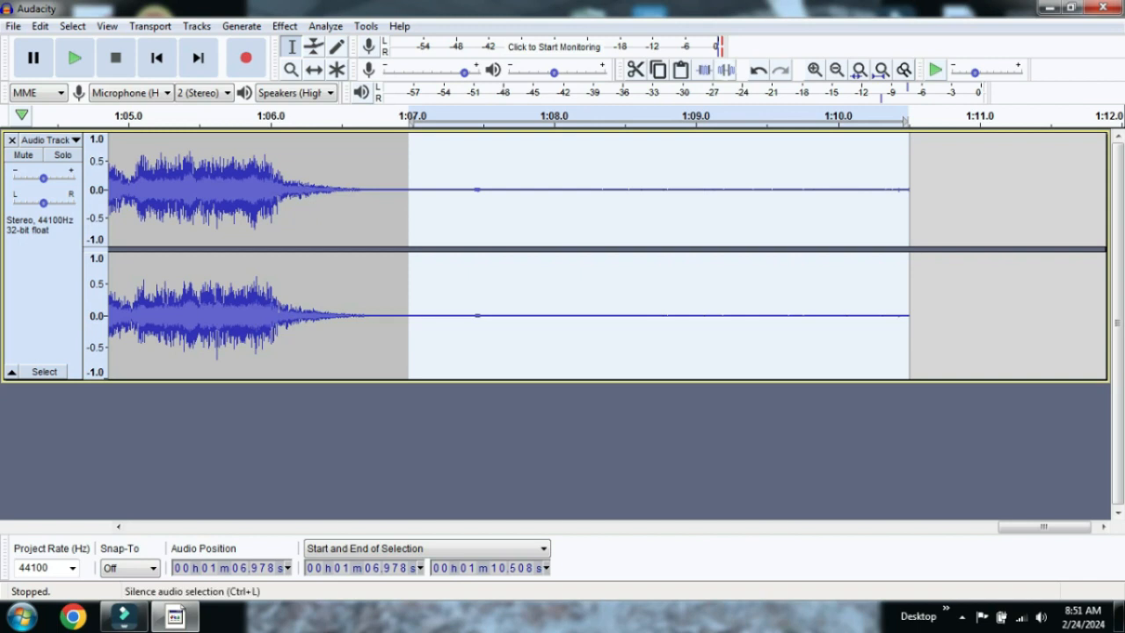
pyautogui.click(726, 70)
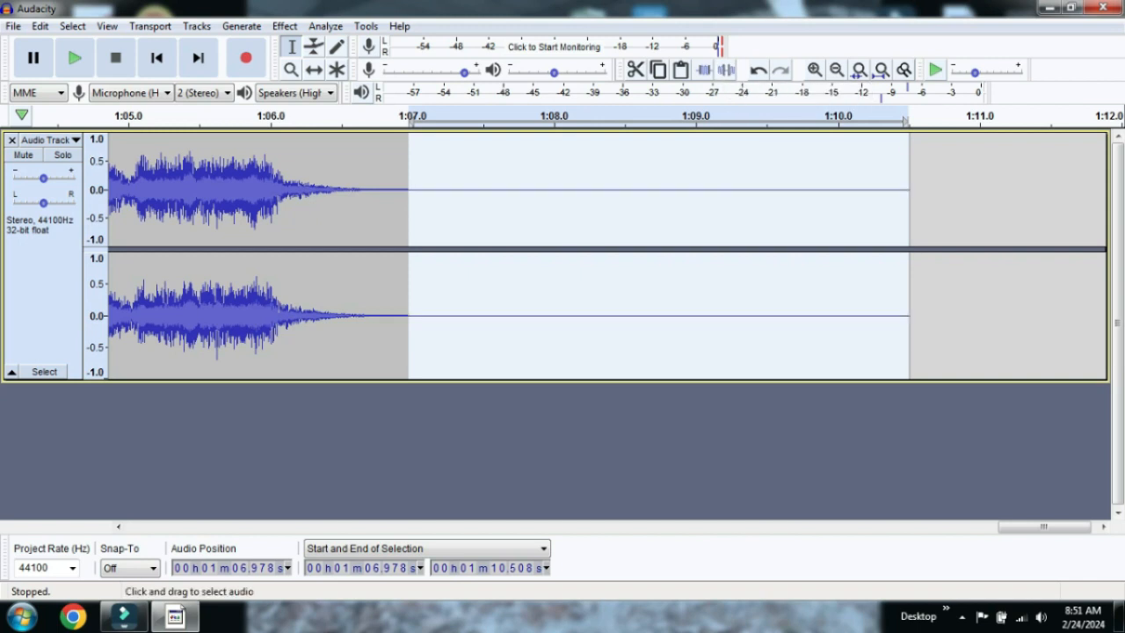
pyautogui.click(157, 58)
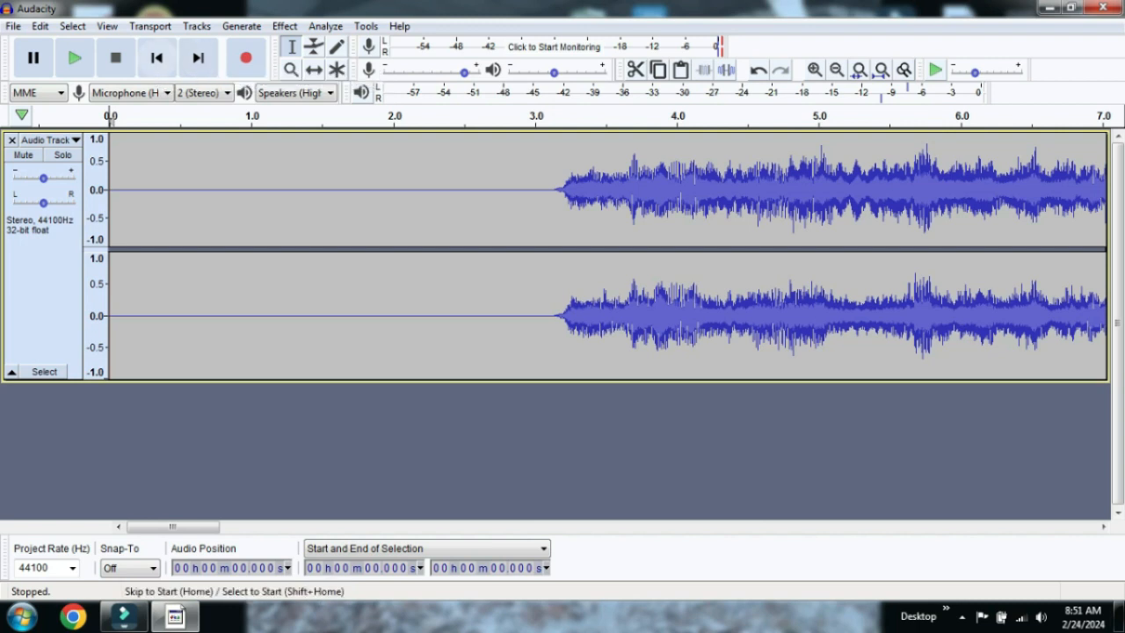
pyautogui.click(198, 58)
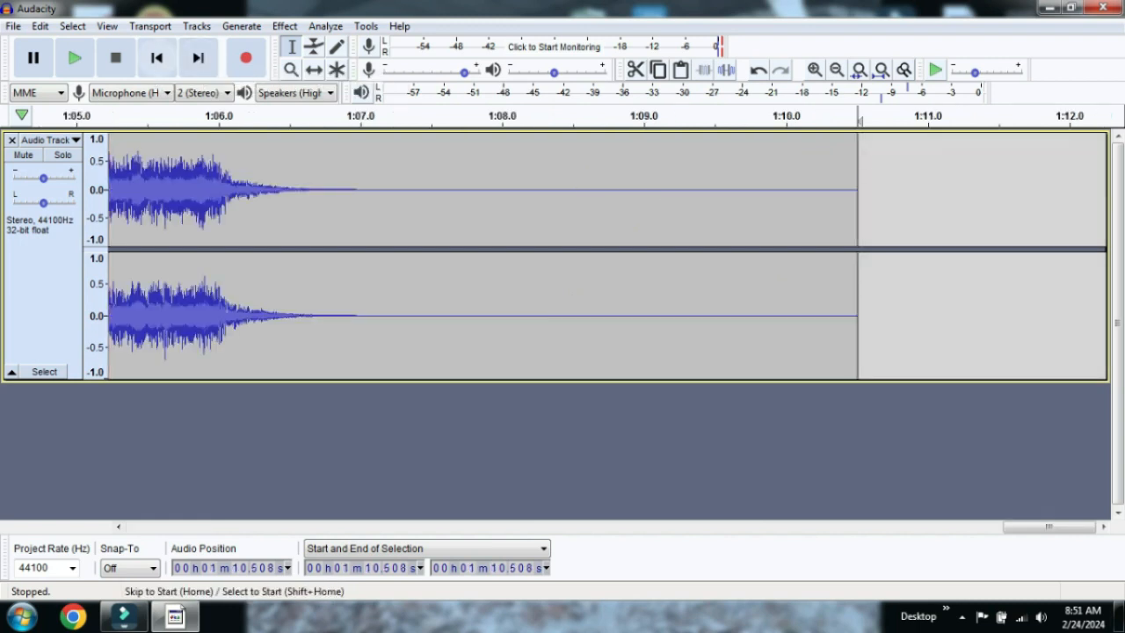
pyautogui.click(156, 58)
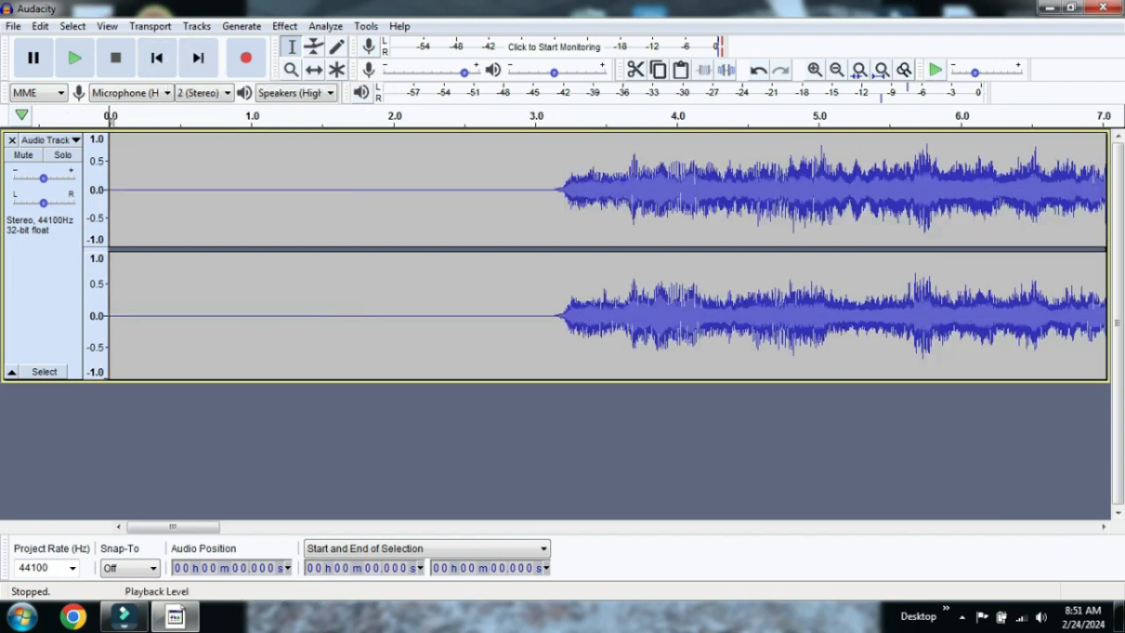
# Step: Examine the silenced opening up close and the waveform of the entire track
pyautogui.click(837, 69)
pyautogui.click(837, 70)
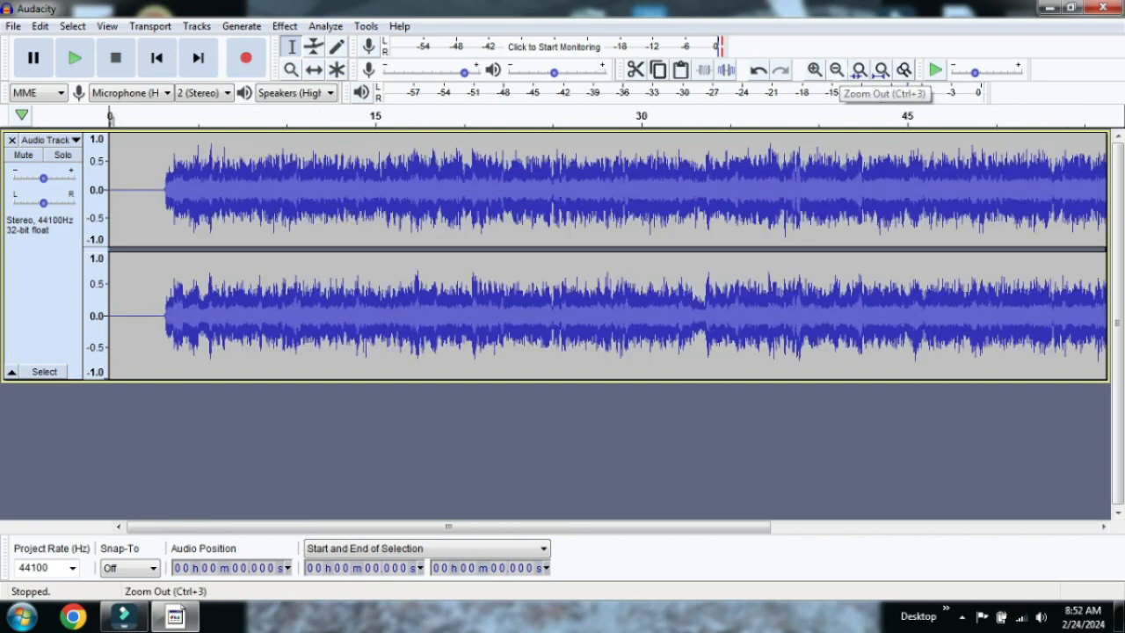
pyautogui.click(837, 69)
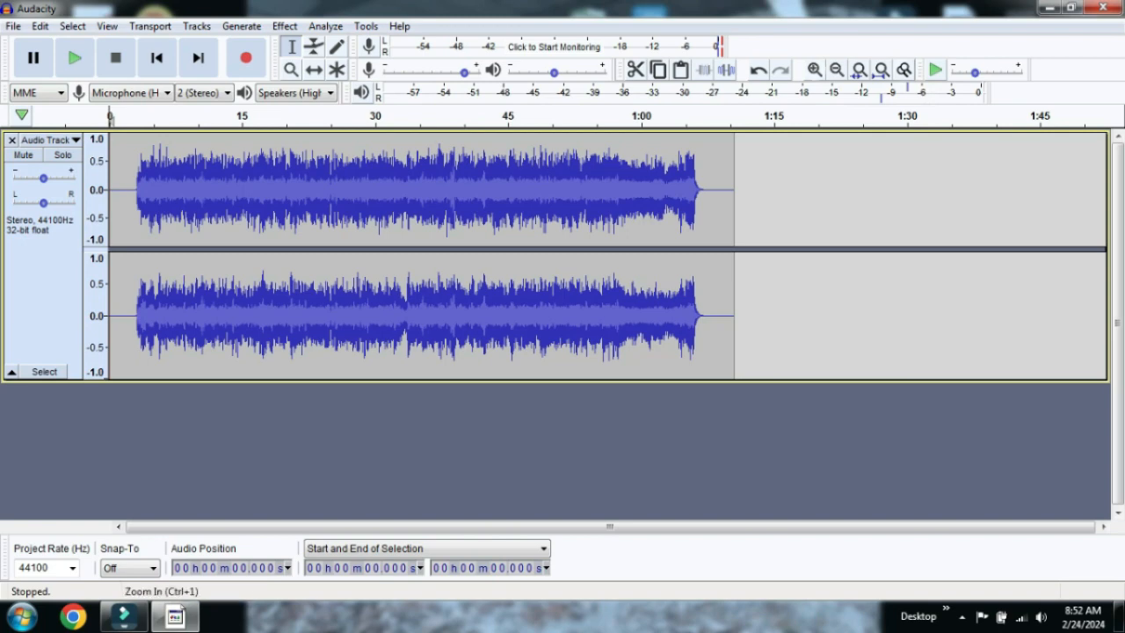
pyautogui.click(814, 69)
pyautogui.click(815, 70)
pyautogui.click(815, 69)
pyautogui.click(814, 70)
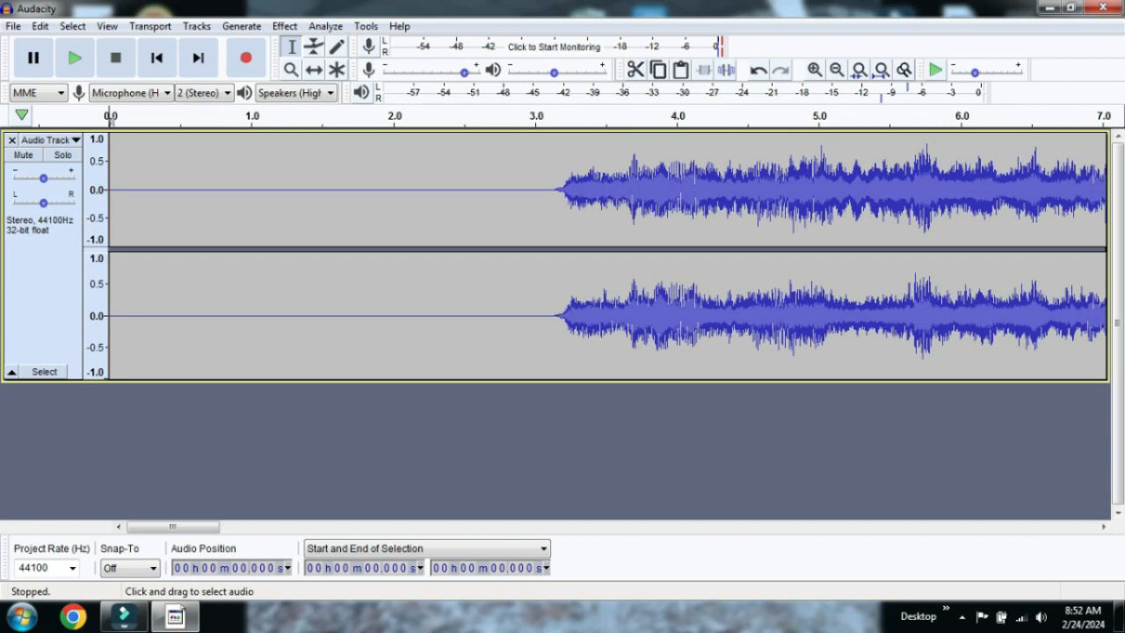
pyautogui.click(837, 70)
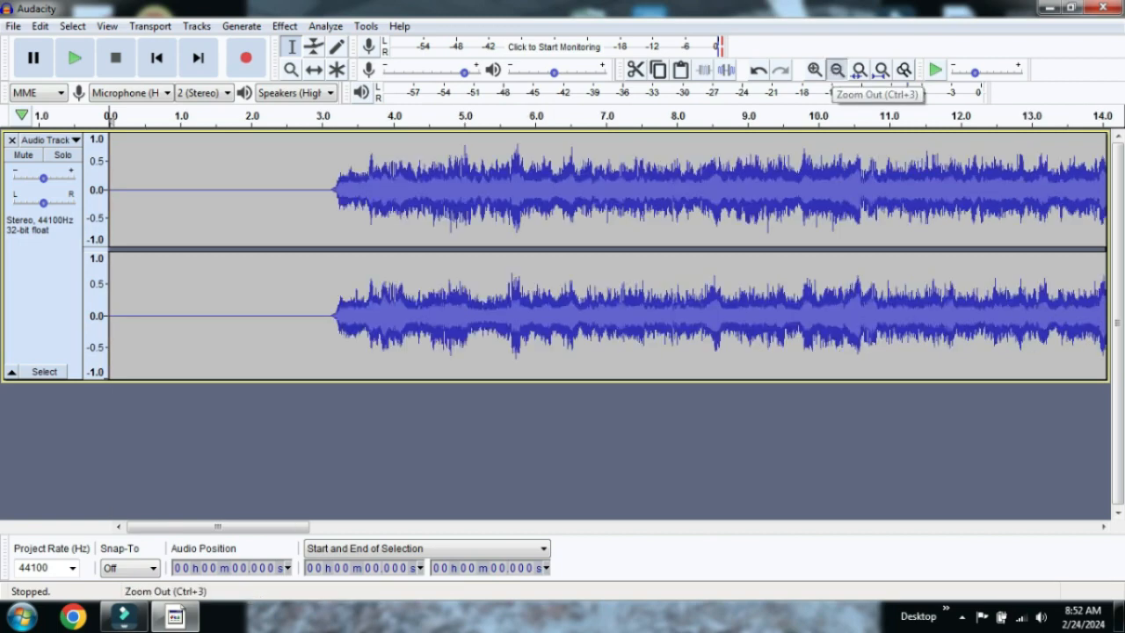
pyautogui.click(836, 69)
pyautogui.click(837, 70)
pyautogui.click(837, 69)
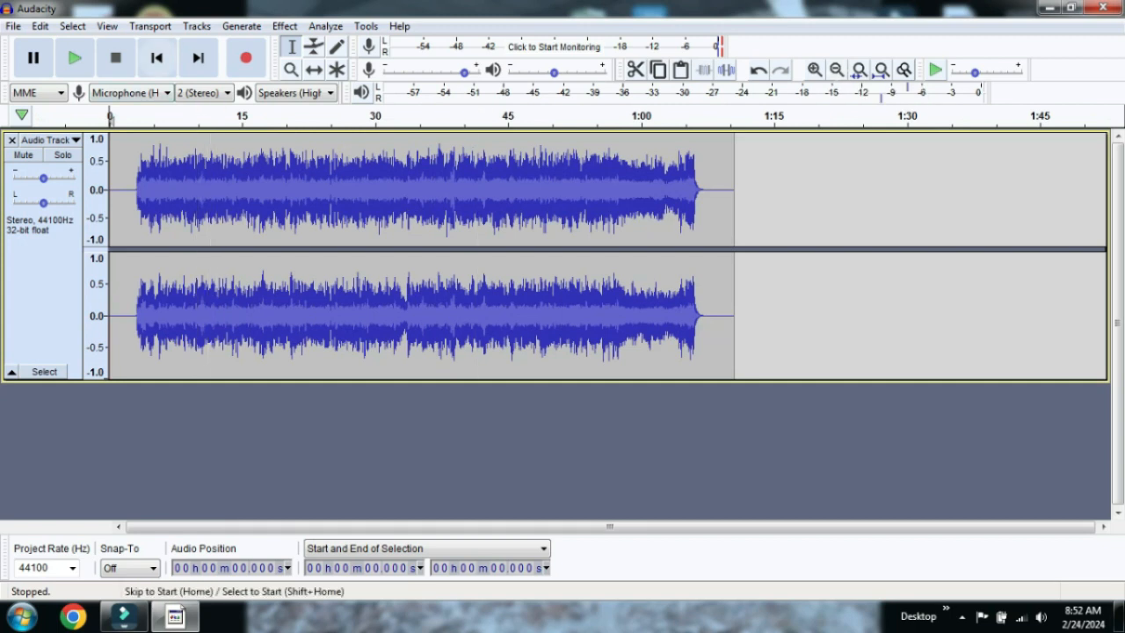
# Step: Play the cleaned track from the beginning at a slightly higher playback volume, and stop
pyautogui.click(75, 58)
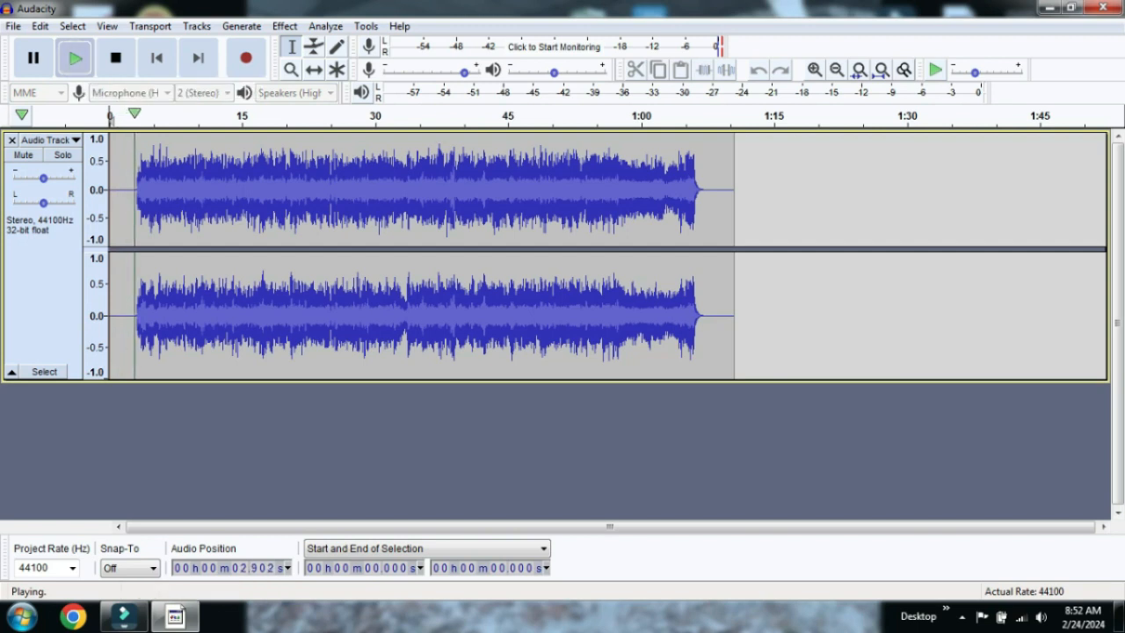
pyautogui.moveTo(554, 71); pyautogui.dragTo(574, 71)
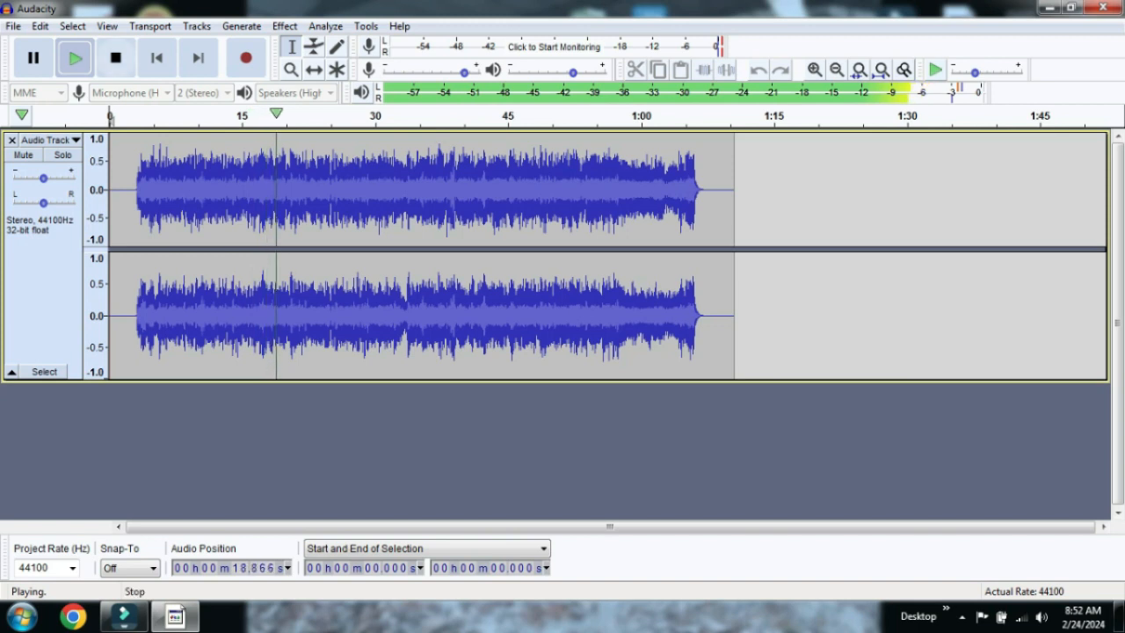
pyautogui.click(116, 58)
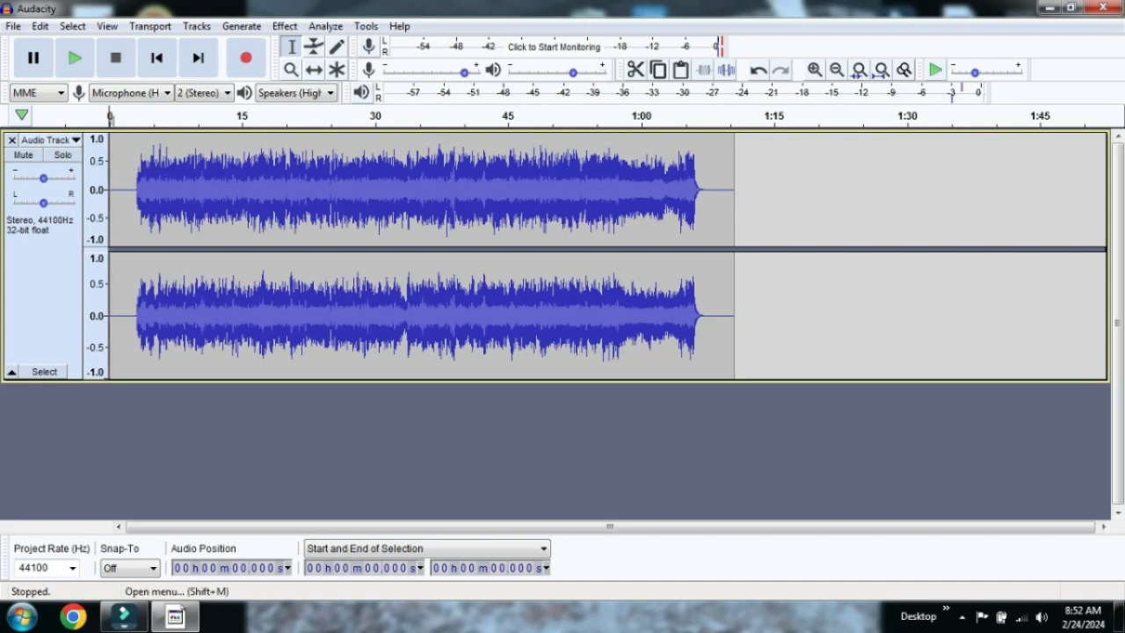
# Step: Rename the audio track to "Guitar one" and reduce its display height
pyautogui.click(44, 140)
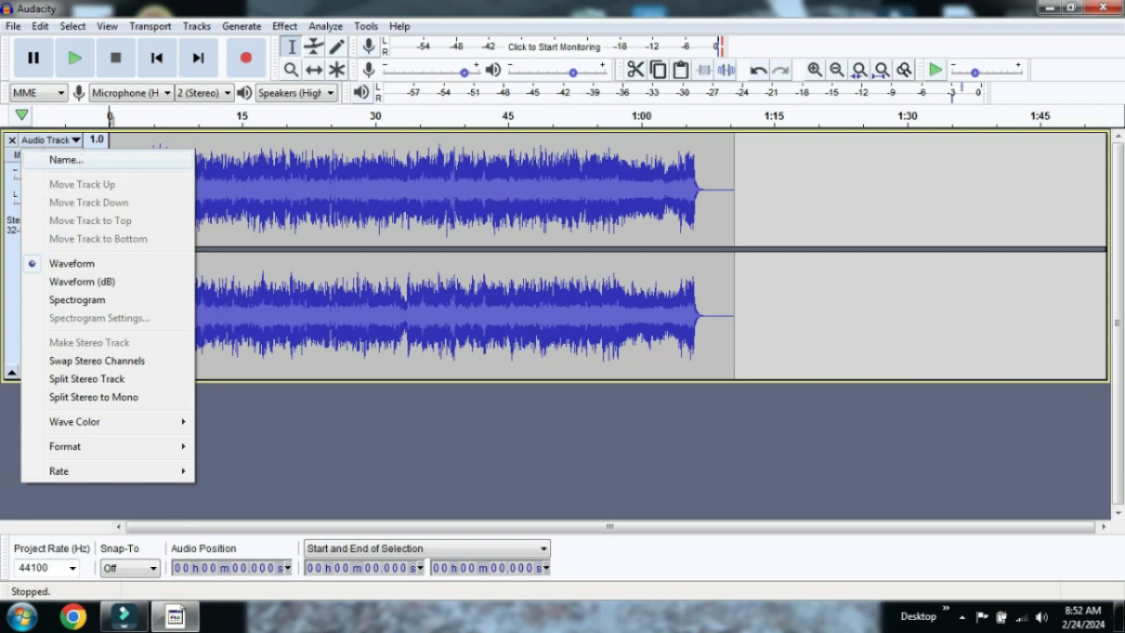
pyautogui.click(53, 160)
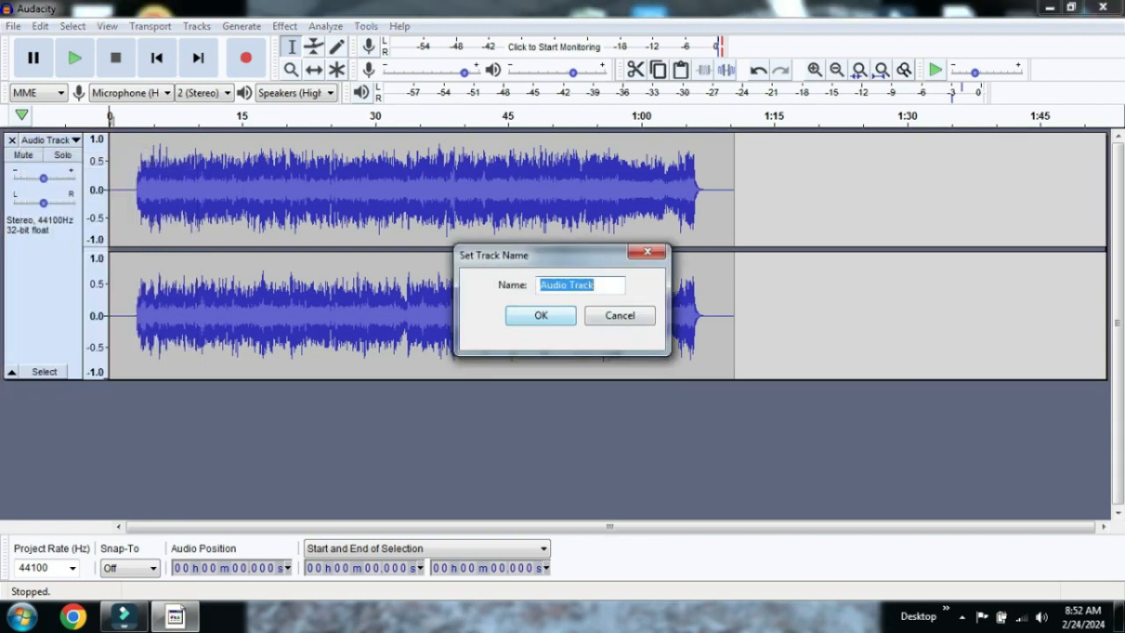
pyautogui.write('Guitar')
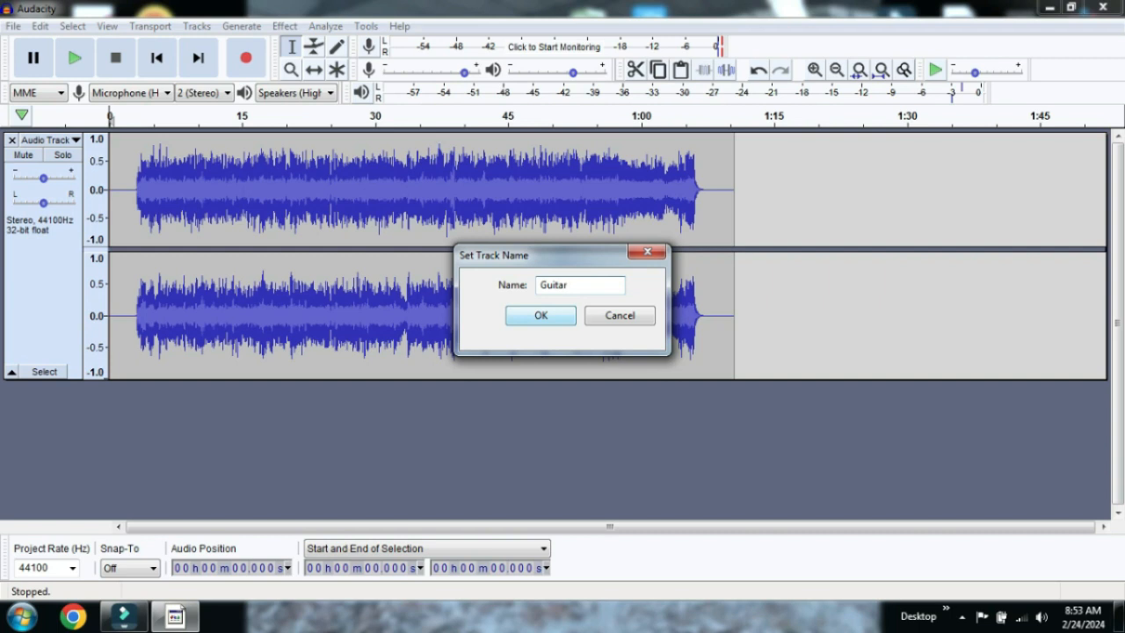
pyautogui.write(' one')
pyautogui.press('Return')
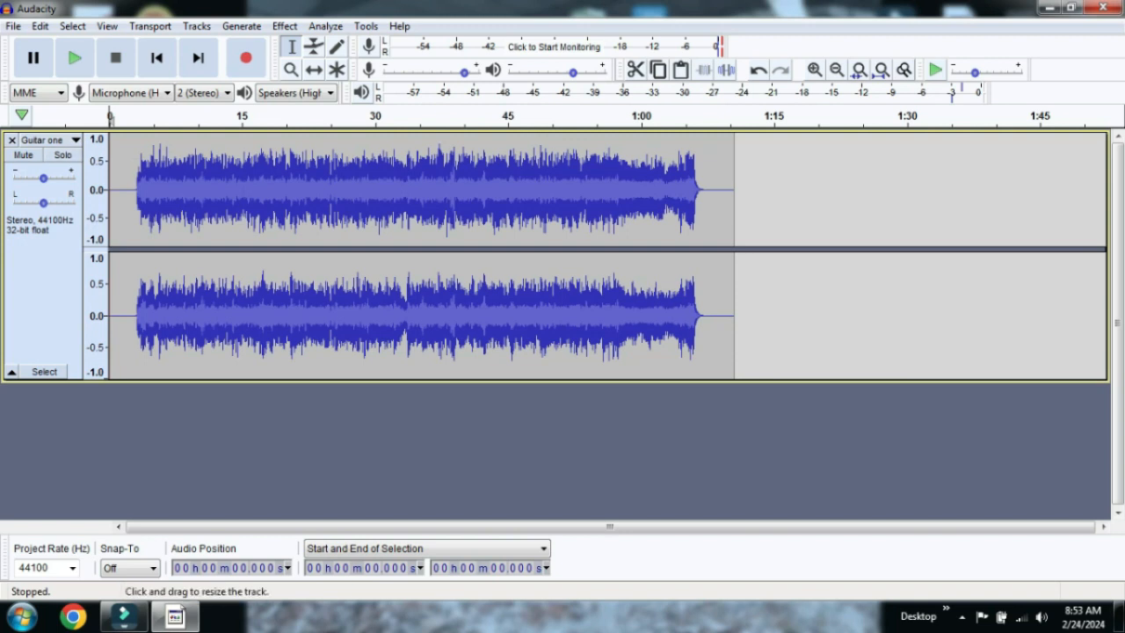
pyautogui.moveTo(422, 380); pyautogui.dragTo(421, 308)
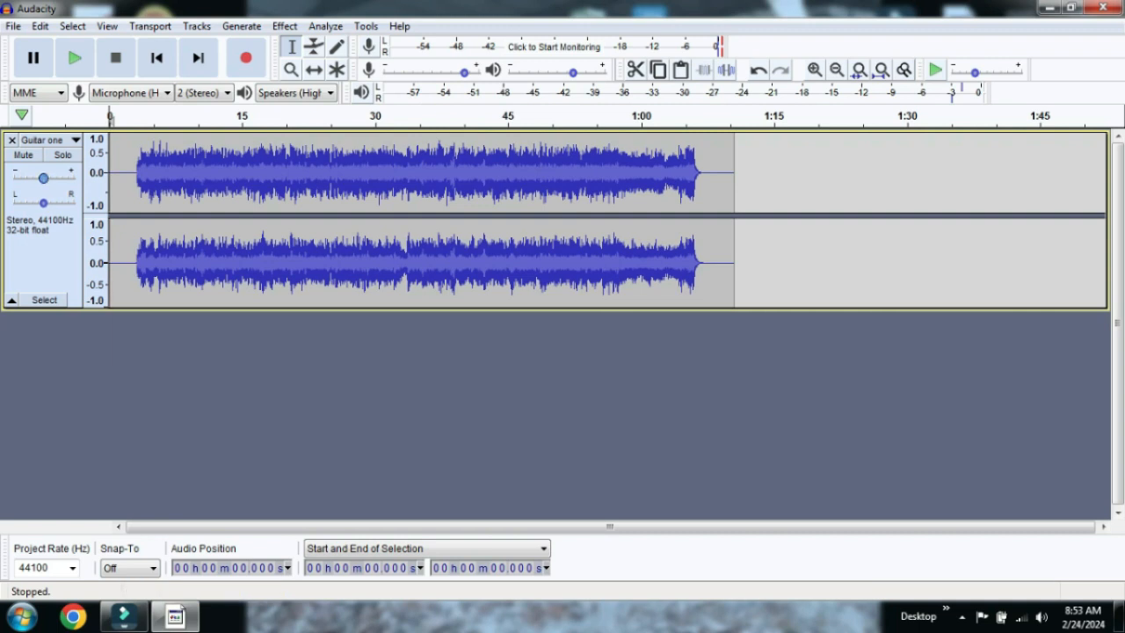
# Step: Lower the recording volume to about 0.25
pyautogui.moveTo(43, 178)
pyautogui.mouseDown()
pyautogui.moveTo(63, 177)
pyautogui.moveTo(43, 177)
pyautogui.mouseUp()
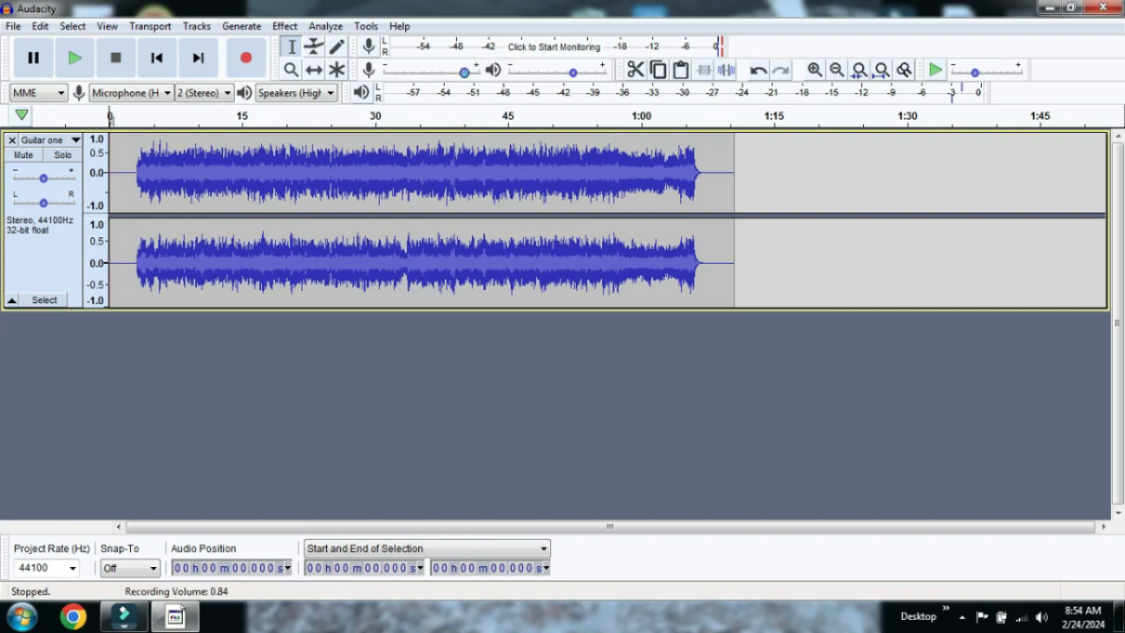
pyautogui.moveTo(464, 73); pyautogui.dragTo(408, 73)
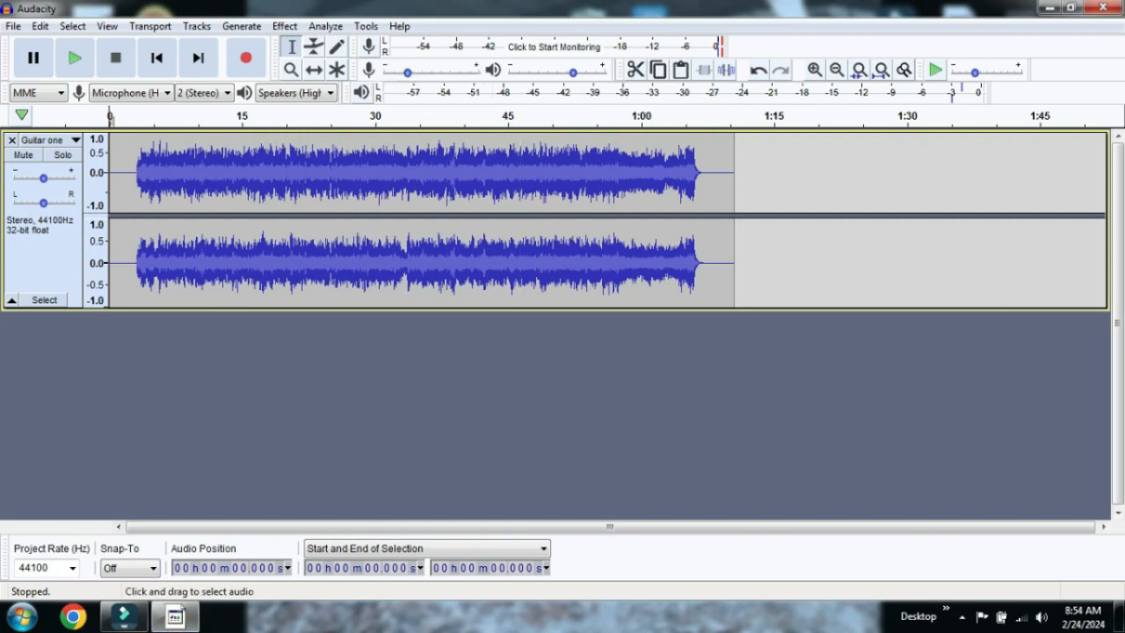
pyautogui.click(427, 176)
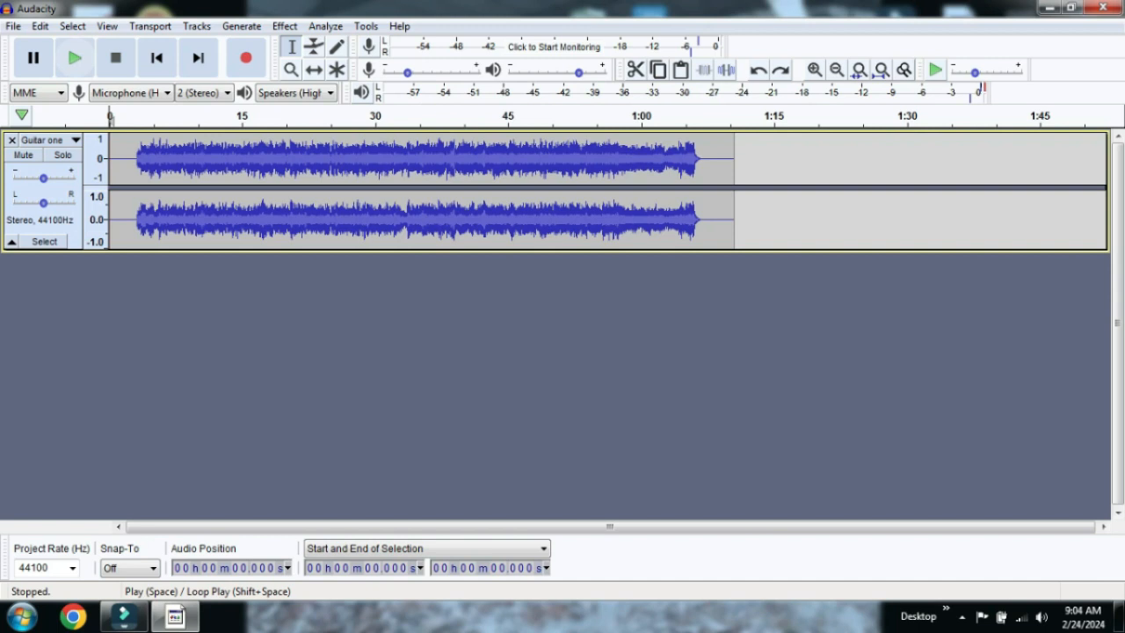
# Step: Look at the commands for adding a new stereo track to the project
pyautogui.click(315, 211)
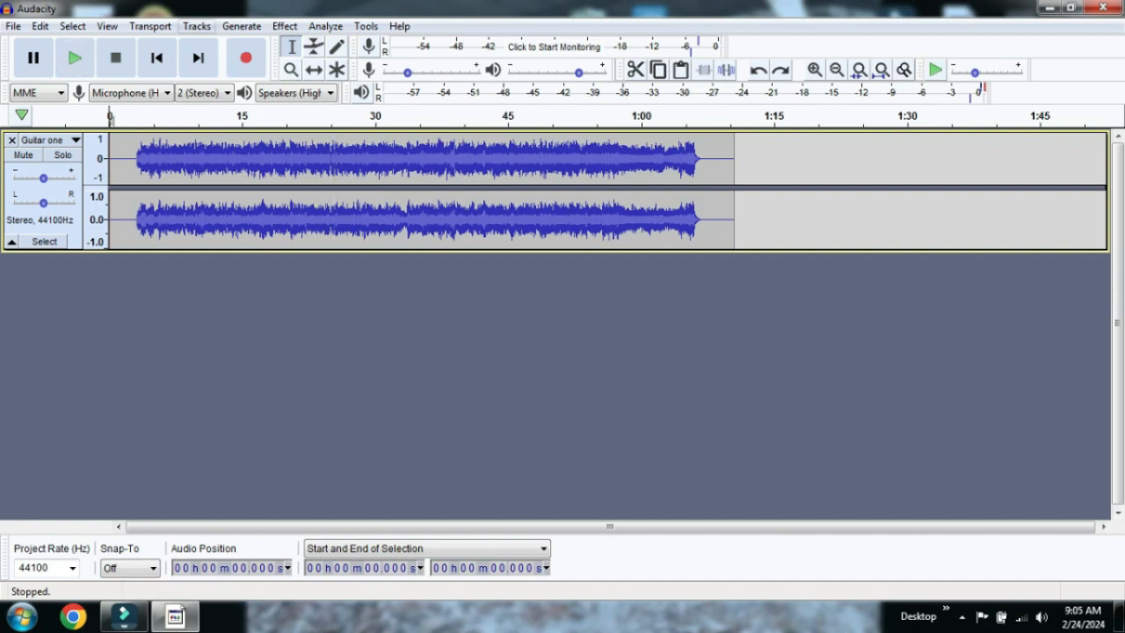
pyautogui.click(196, 26)
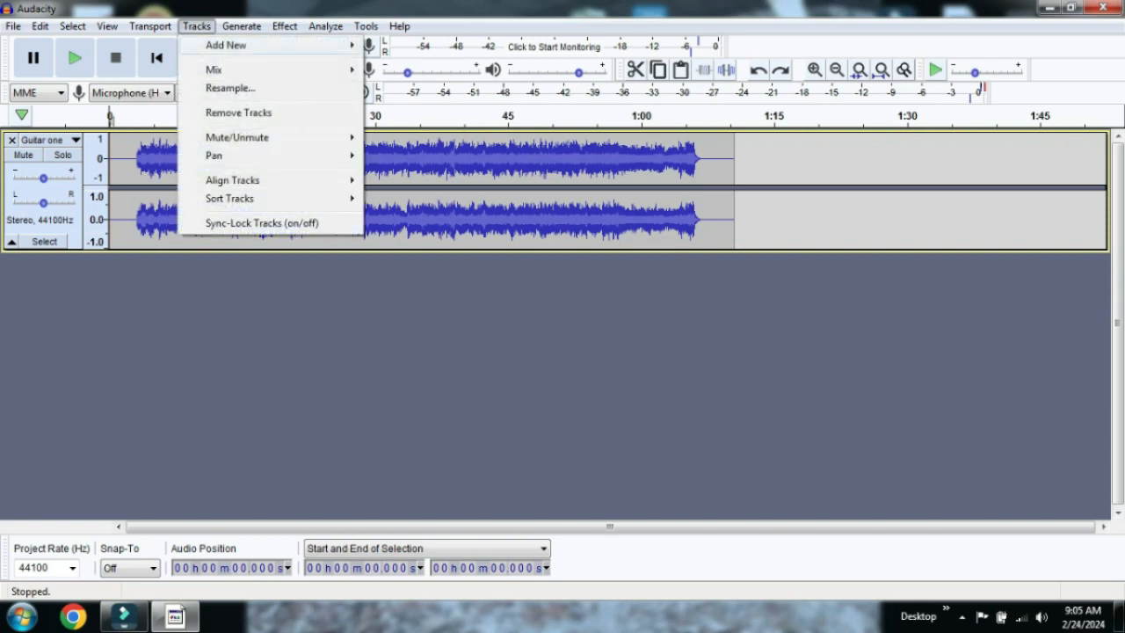
pyautogui.moveTo(227, 46)
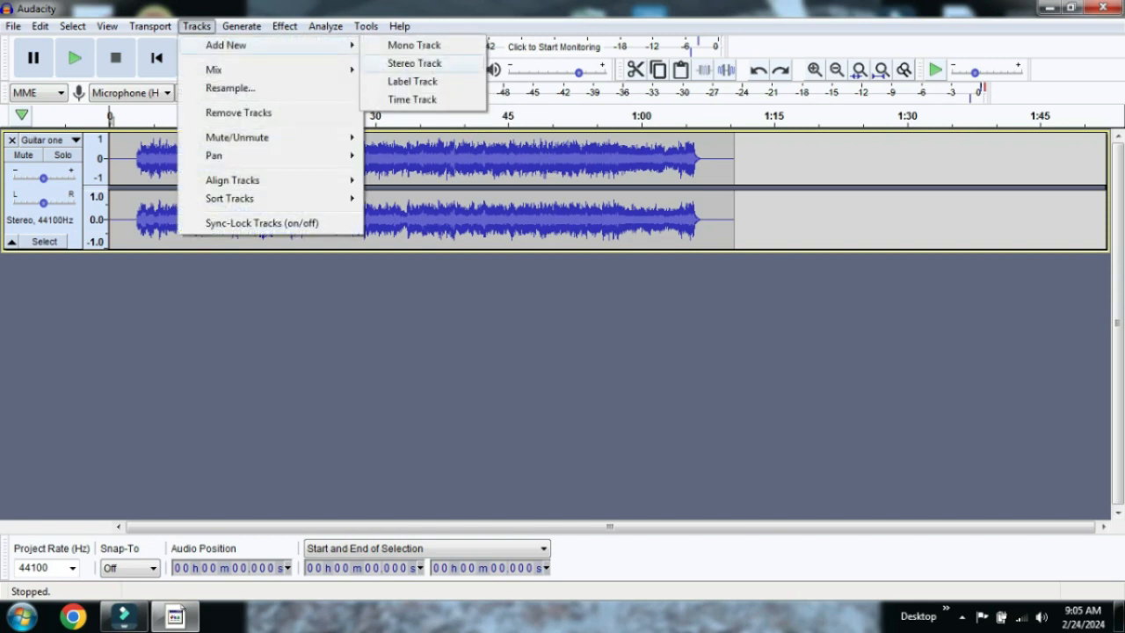
pyautogui.moveTo(242, 26)
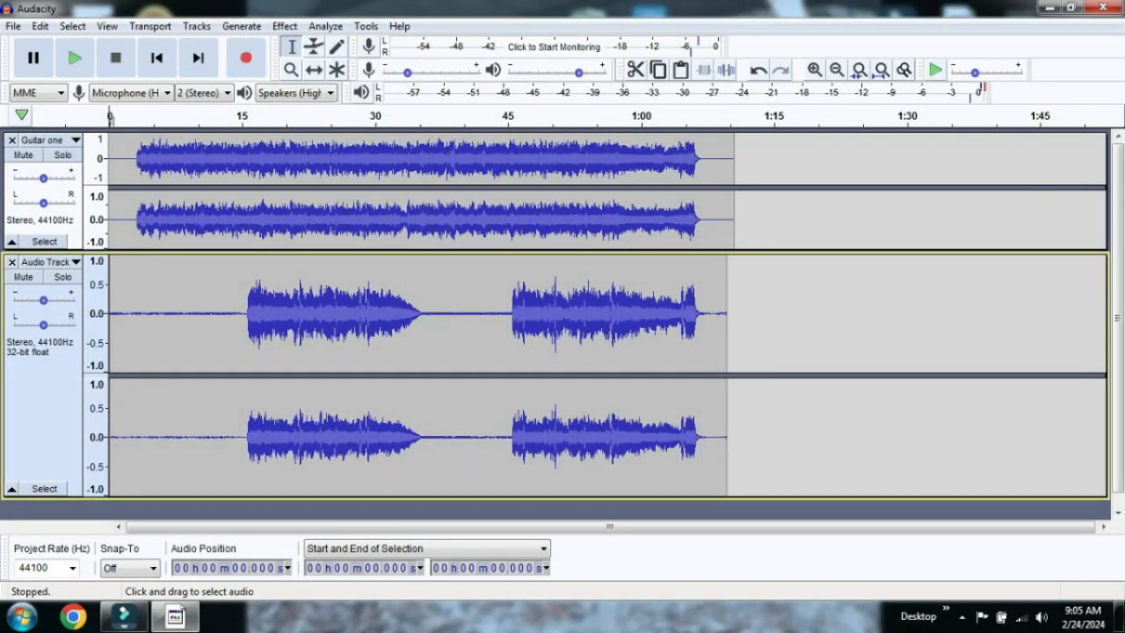
# Step: Mute Guitar one, play the soloed second track from about 5 seconds, and stop
pyautogui.click(154, 323)
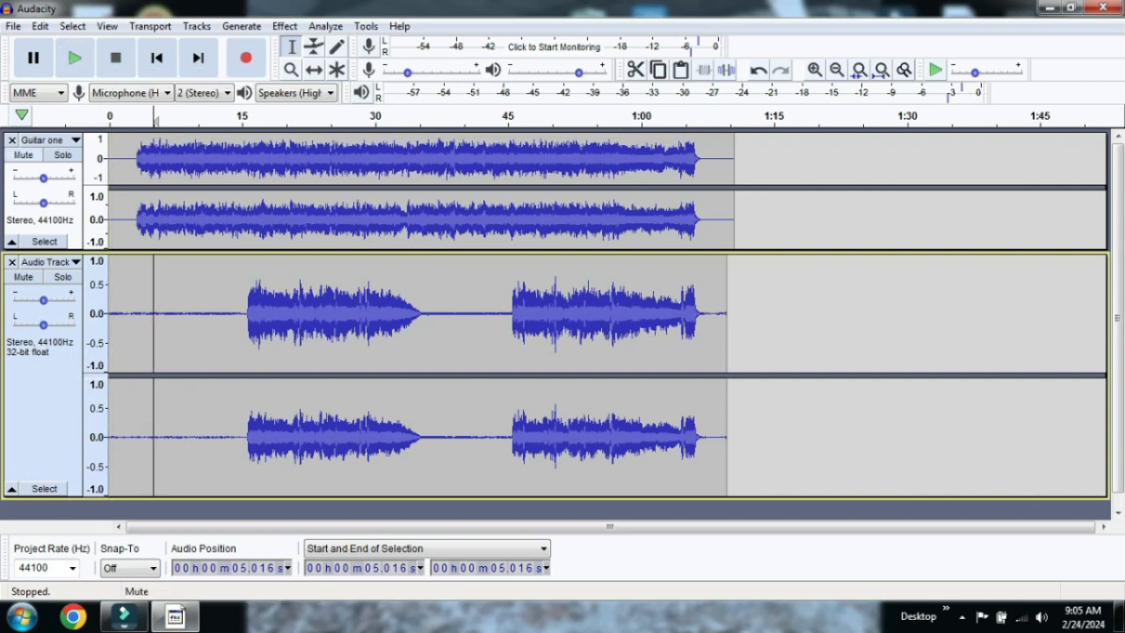
pyautogui.click(22, 154)
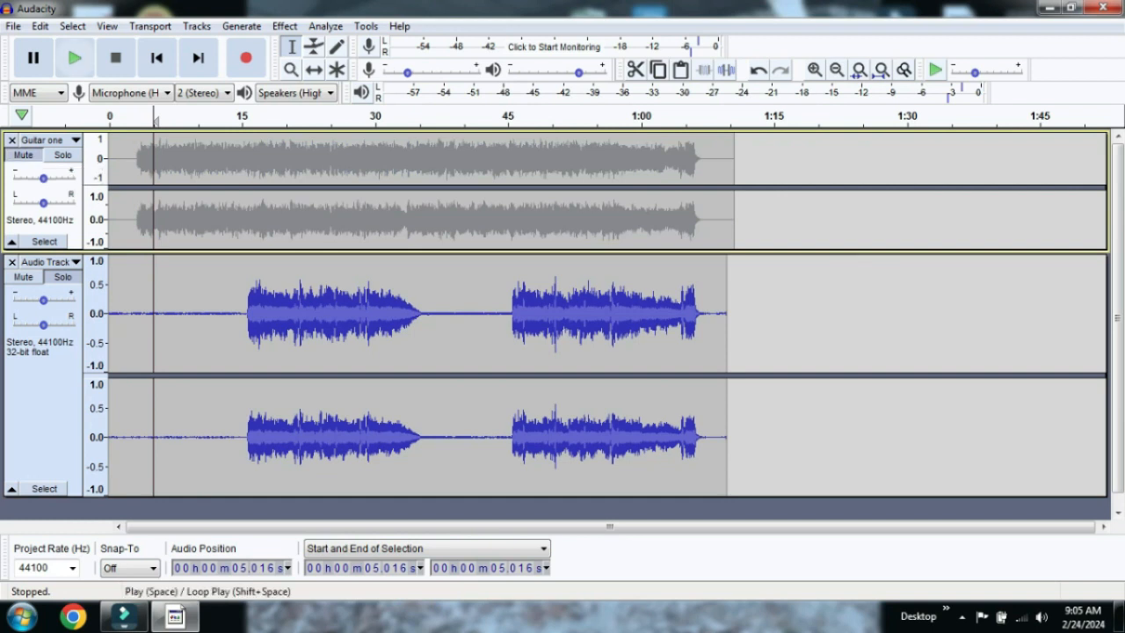
pyautogui.click(75, 58)
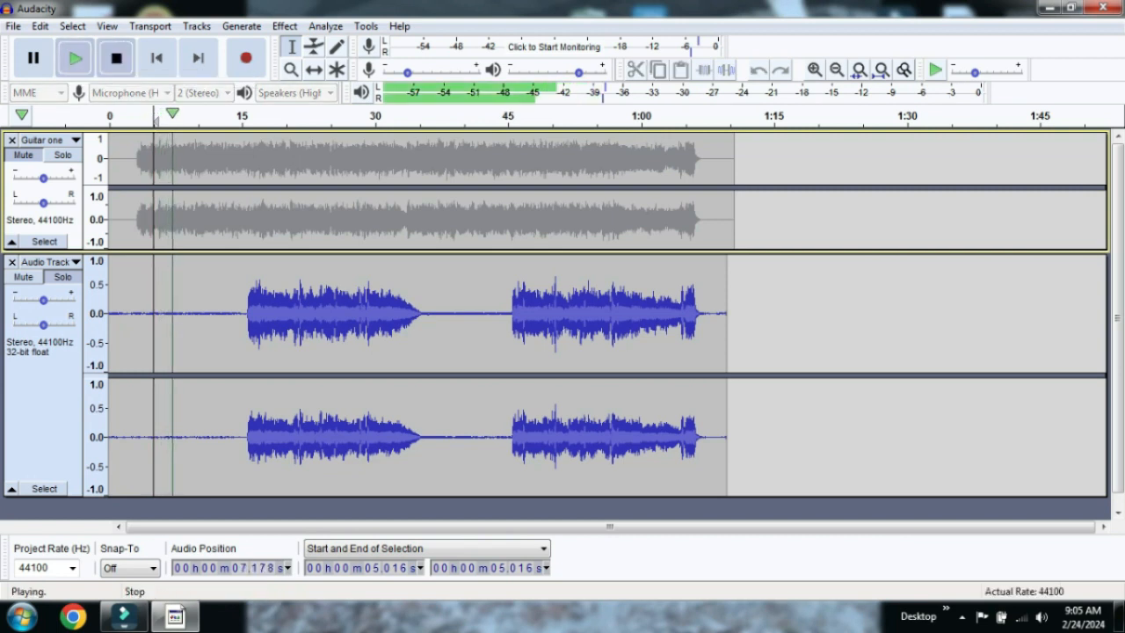
pyautogui.click(115, 58)
# Step: Select the noise before the music in the second track, from about 1.95 to 14.21 seconds, and open the effects list
pyautogui.moveTo(234, 347); pyautogui.dragTo(126, 347)
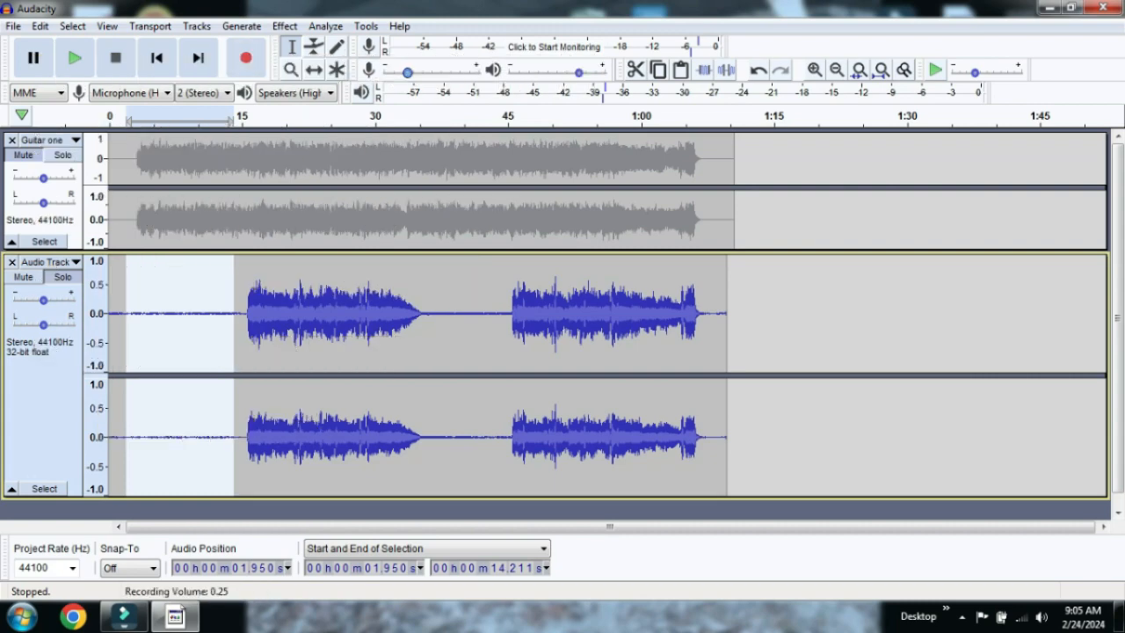
pyautogui.click(284, 25)
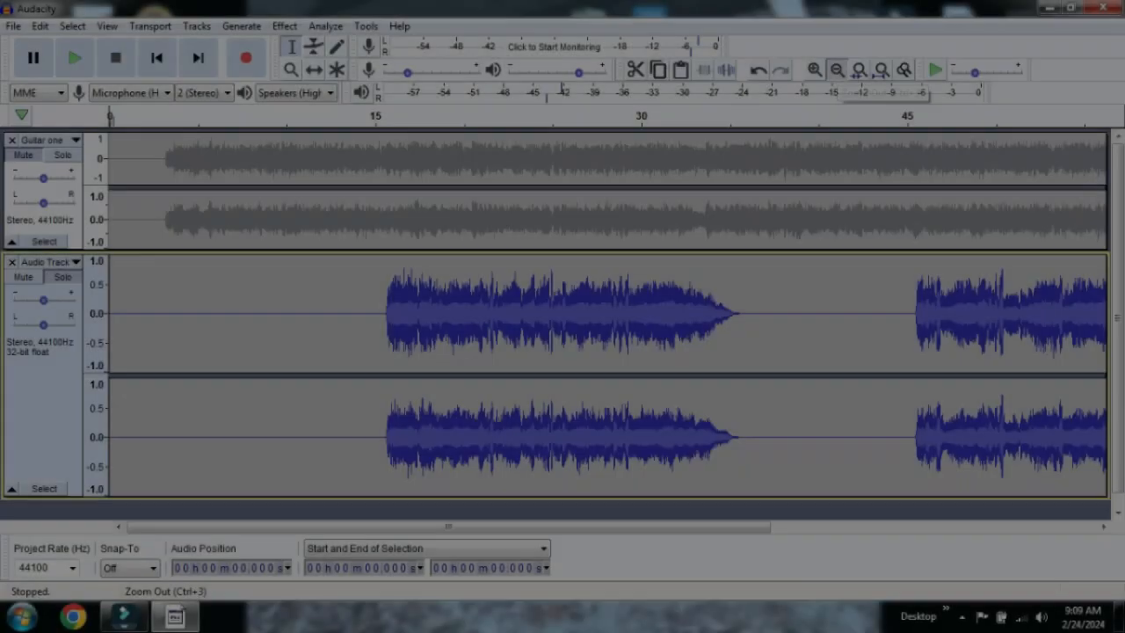
pyautogui.click(837, 70)
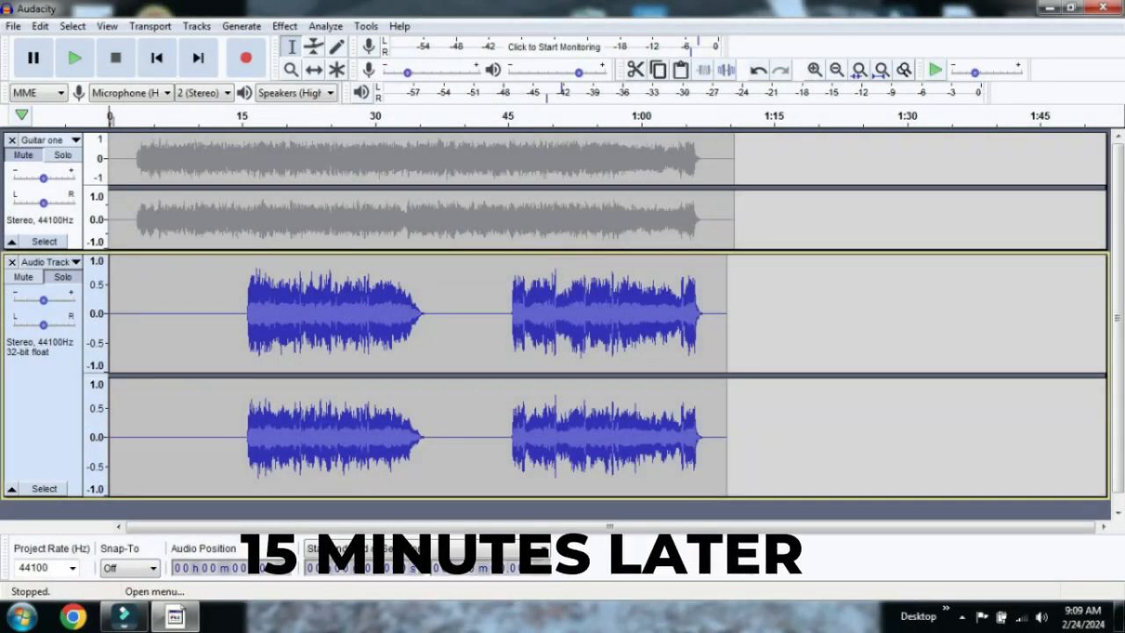
# Step: Unmute Guitar one, play it together with the second track from the beginning, and stop
pyautogui.click(24, 155)
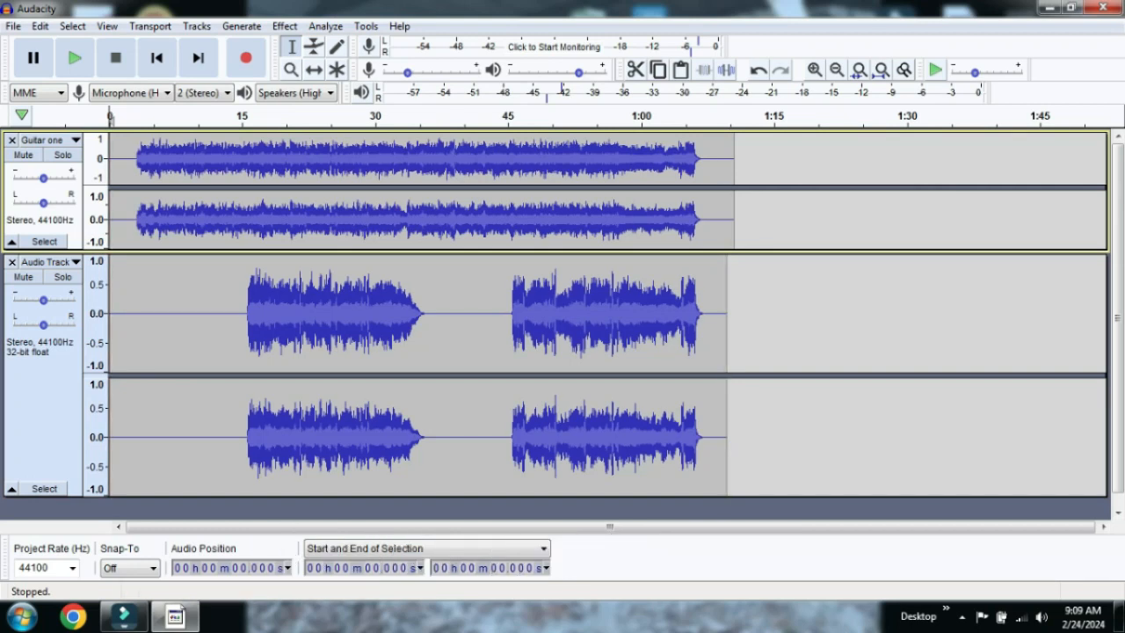
pyautogui.moveTo(563, 497); pyautogui.dragTo(562, 380)
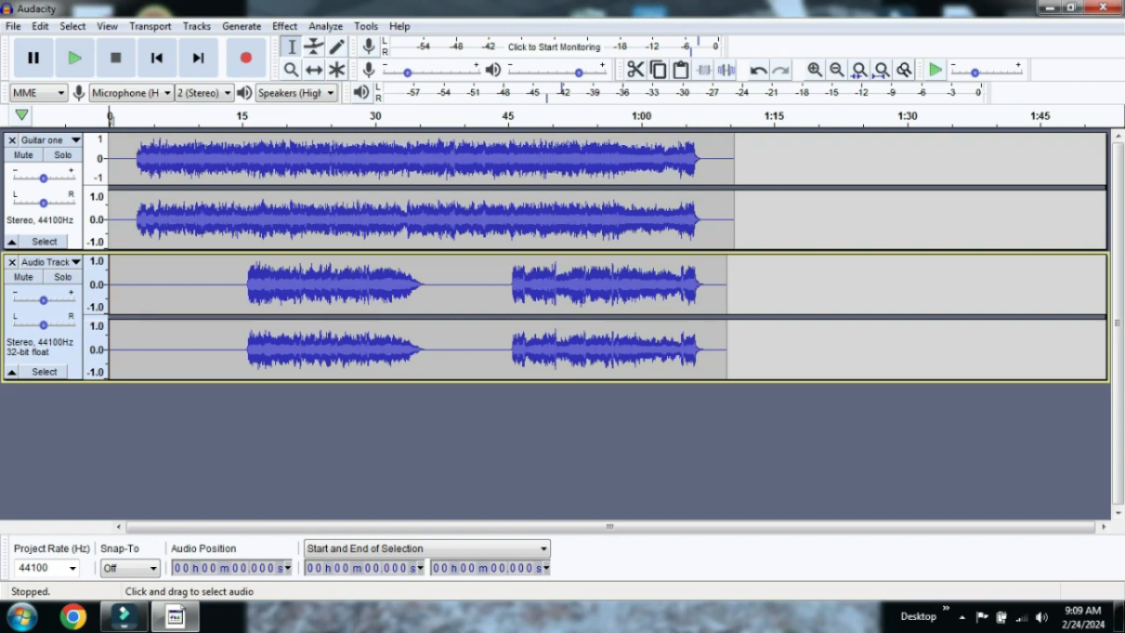
pyautogui.click(75, 57)
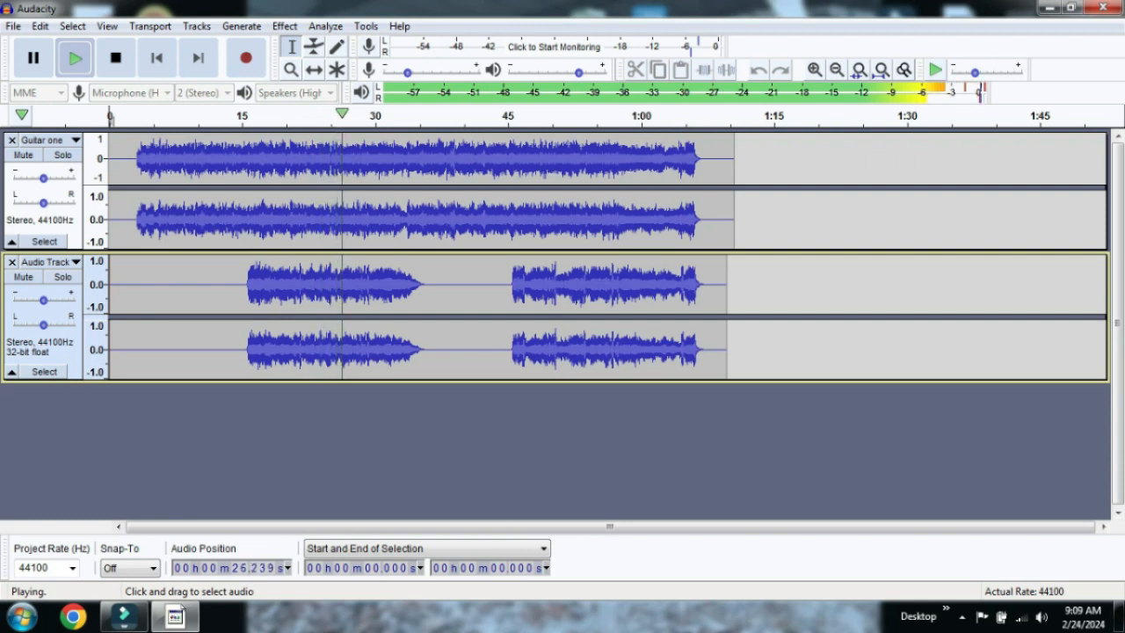
pyautogui.click(115, 58)
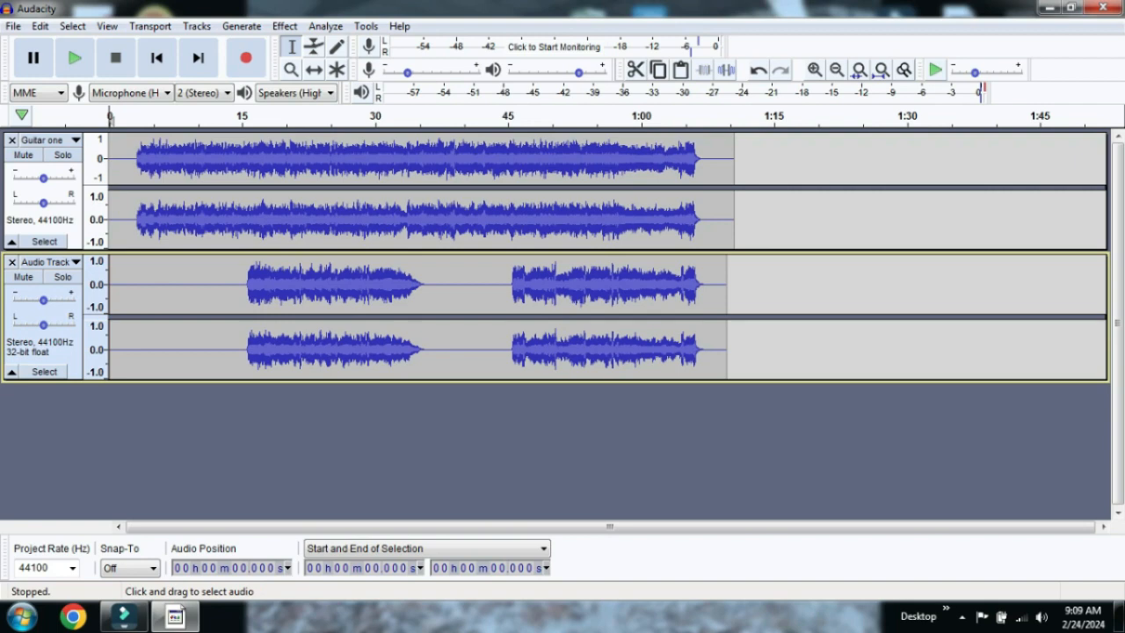
# Step: Delete the short silence from 15.360 to 15.389 seconds before the second track's first passage to shift it slightly earlier
pyautogui.click(240, 284)
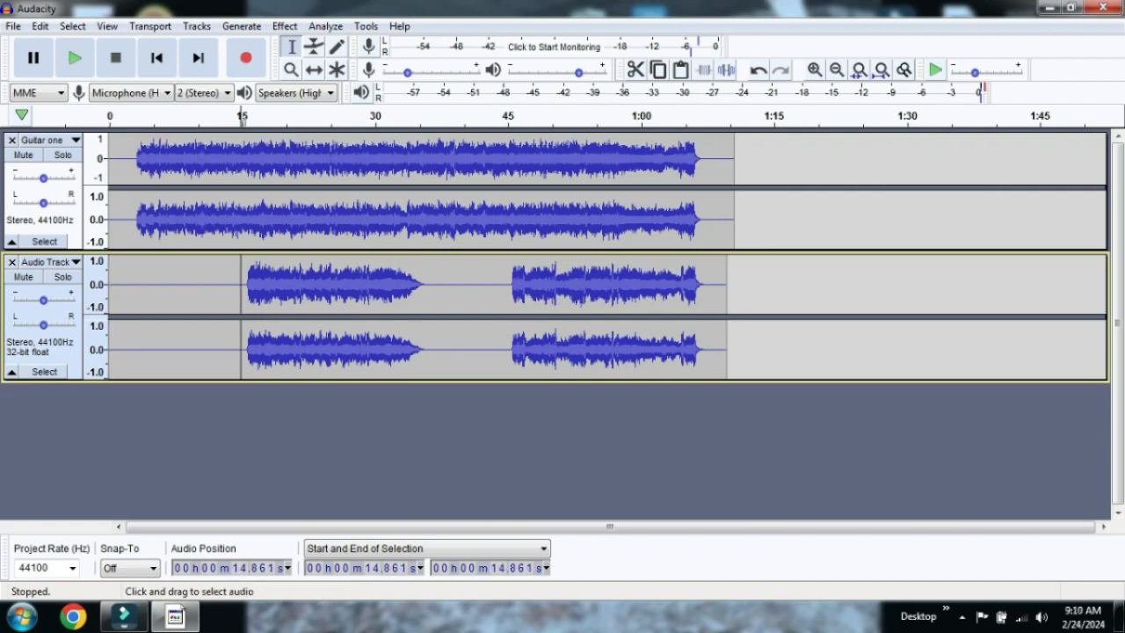
pyautogui.click(815, 69)
pyautogui.click(814, 69)
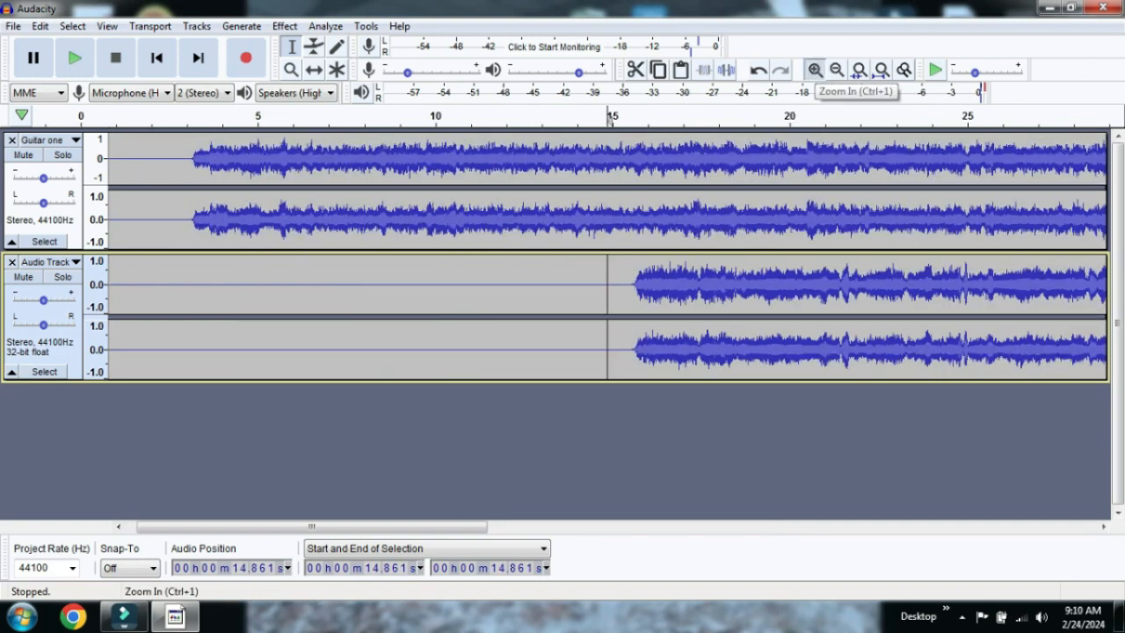
pyautogui.click(815, 69)
pyautogui.click(814, 69)
pyautogui.click(815, 69)
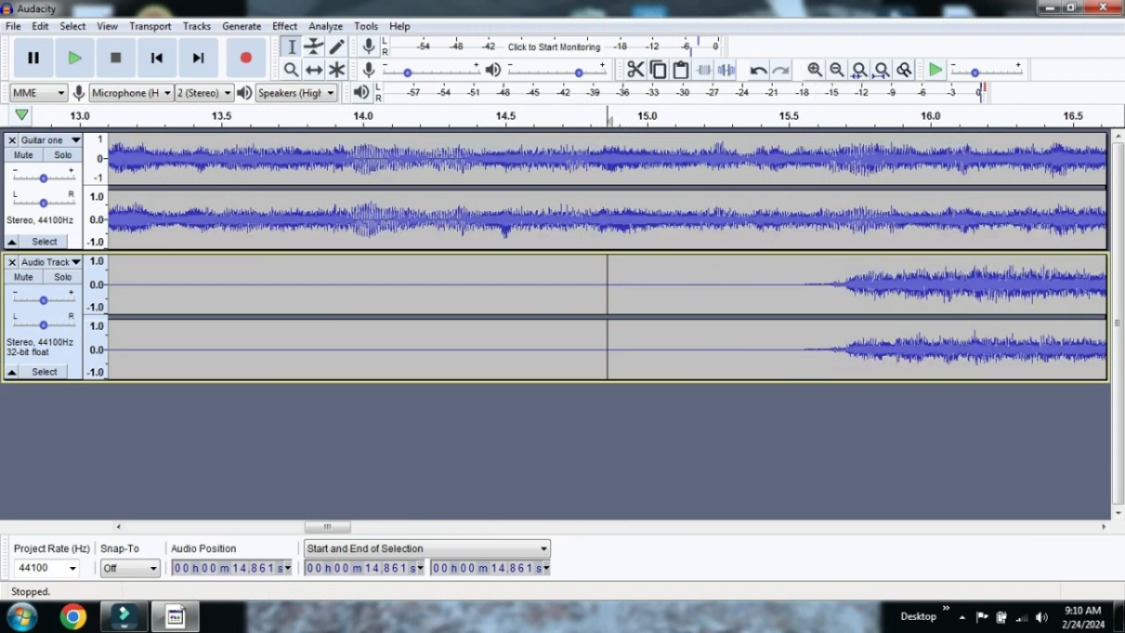
pyautogui.moveTo(328, 527); pyautogui.dragTo(360, 527)
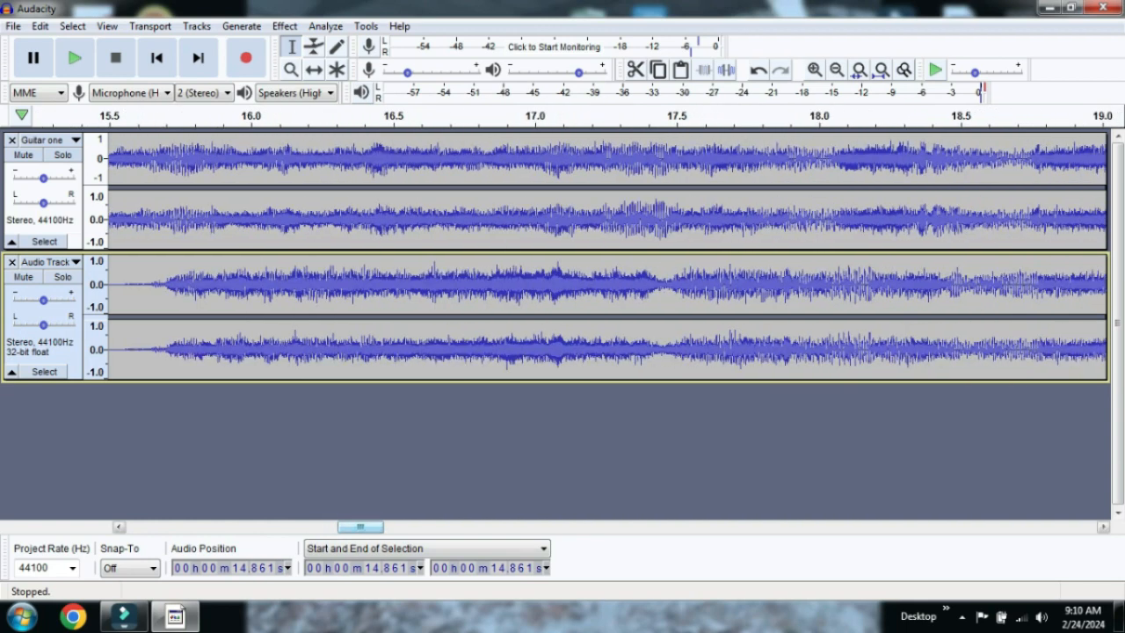
pyautogui.moveTo(361, 528); pyautogui.dragTo(342, 527)
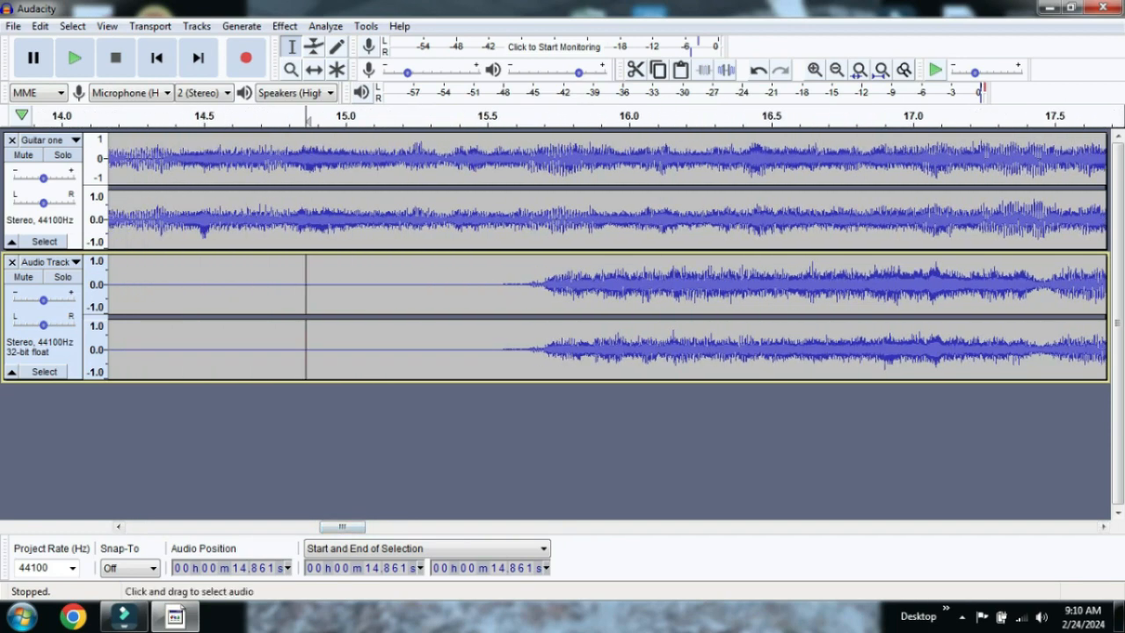
pyautogui.click(456, 286)
pyautogui.moveTo(456, 285); pyautogui.dragTo(447, 285)
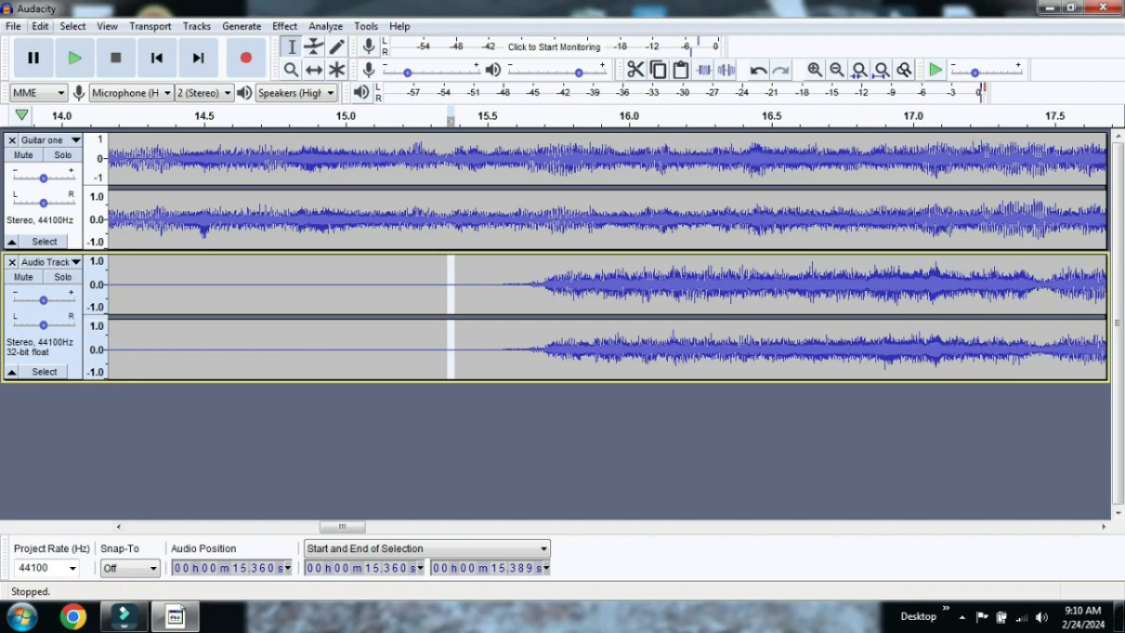
pyautogui.click(40, 27)
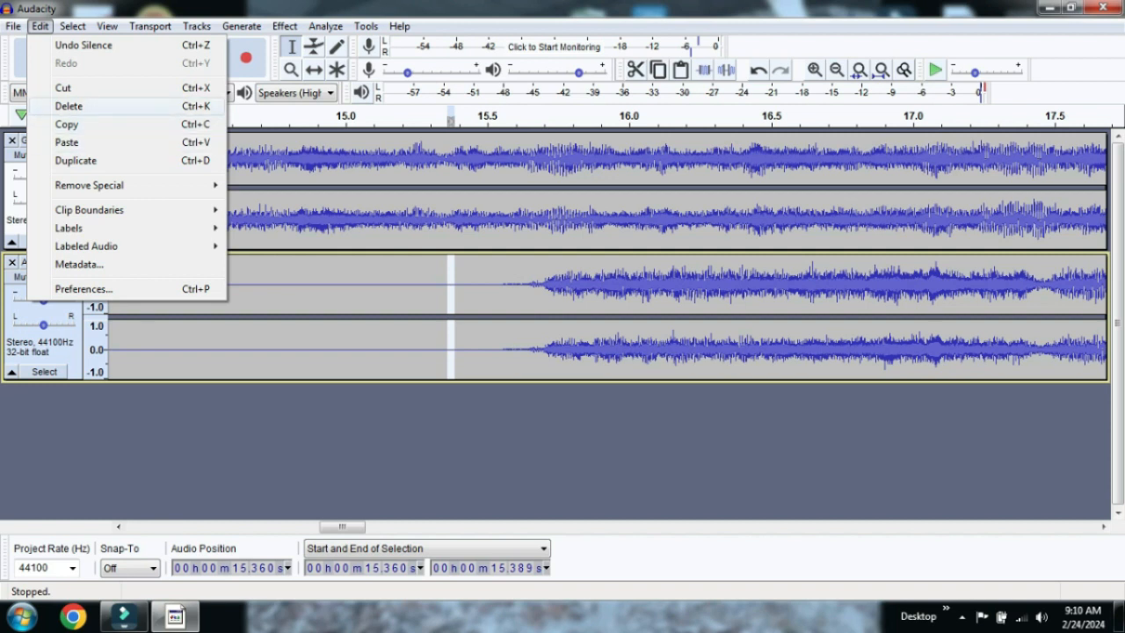
pyautogui.click(69, 106)
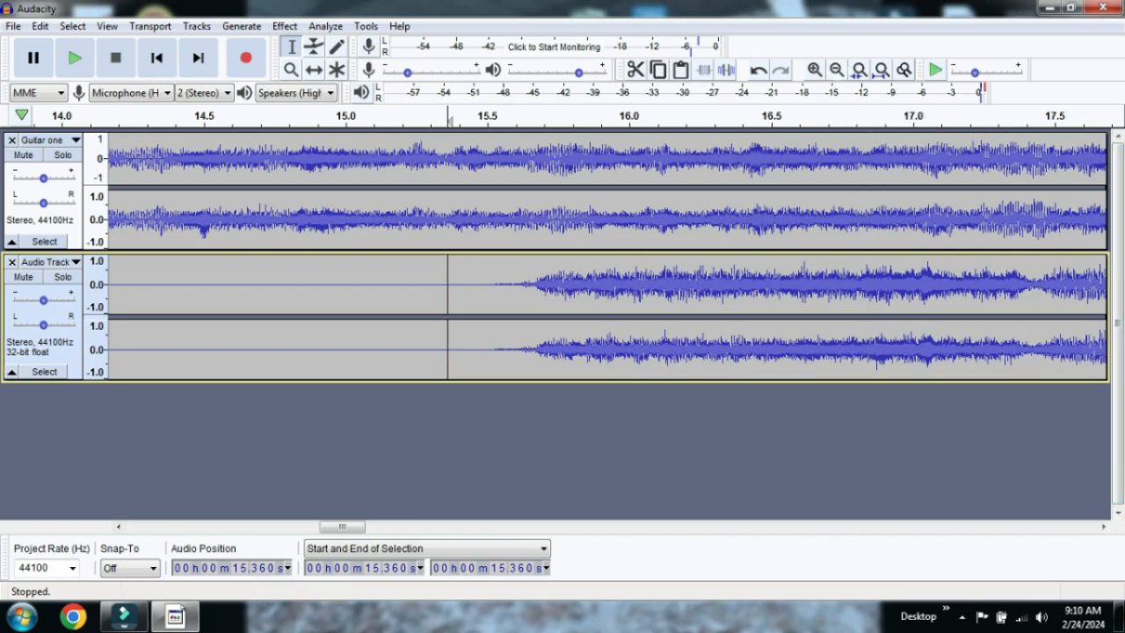
# Step: Play both tracks from about 13.7 seconds to check the timing of the second track's first passage
pyautogui.click(836, 70)
pyautogui.click(836, 71)
pyautogui.click(836, 70)
pyautogui.click(836, 70)
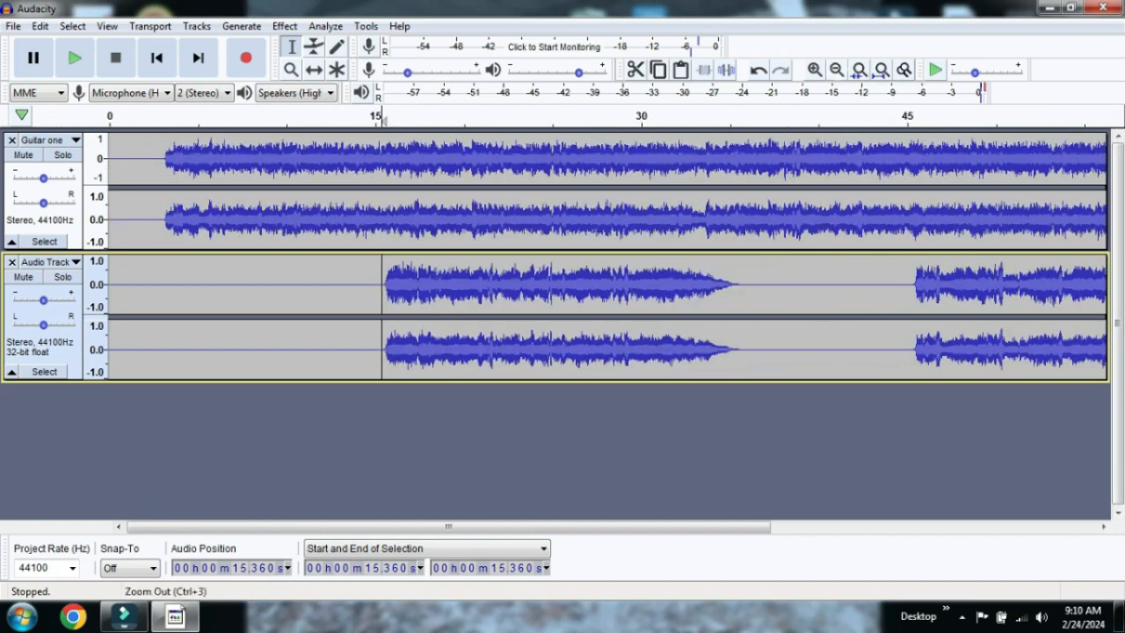
pyautogui.click(836, 71)
pyautogui.click(836, 70)
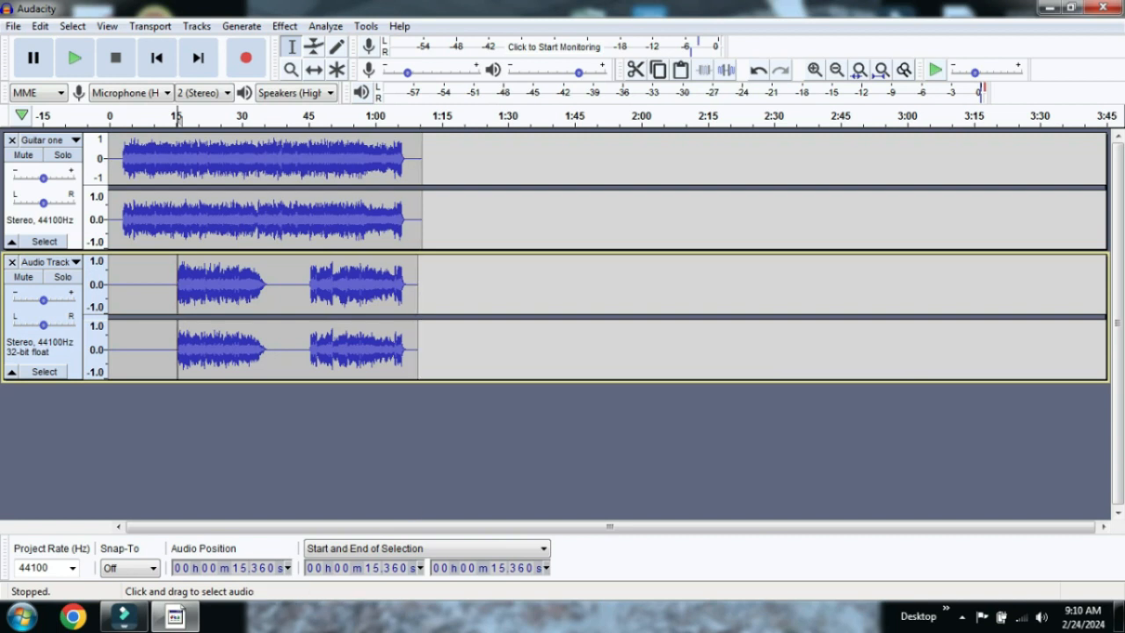
pyautogui.click(169, 290)
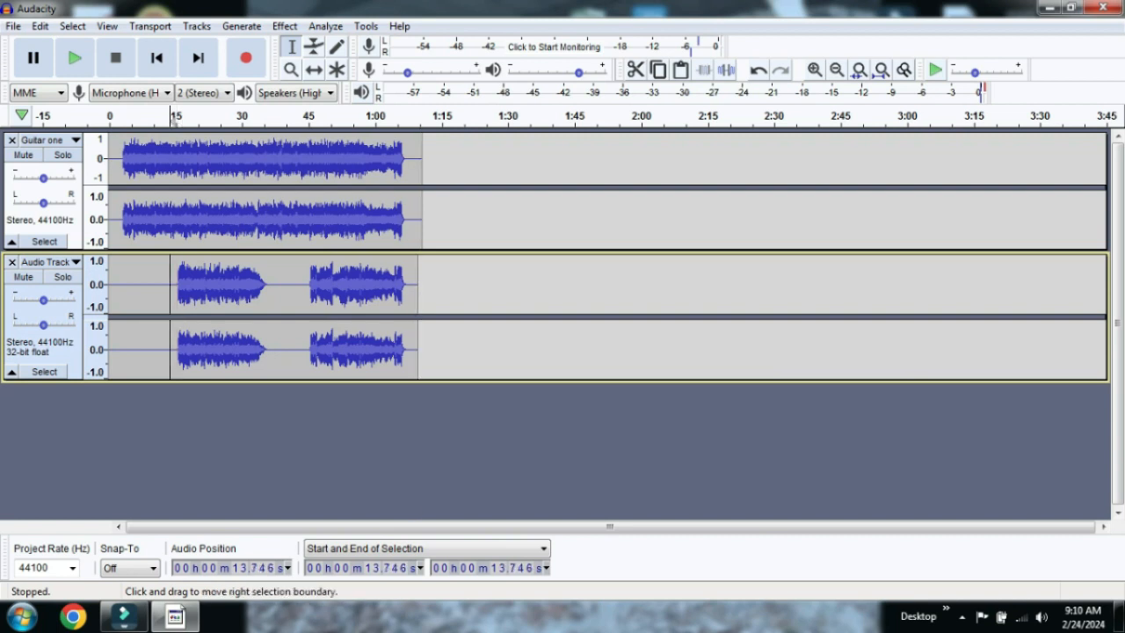
pyautogui.click(75, 57)
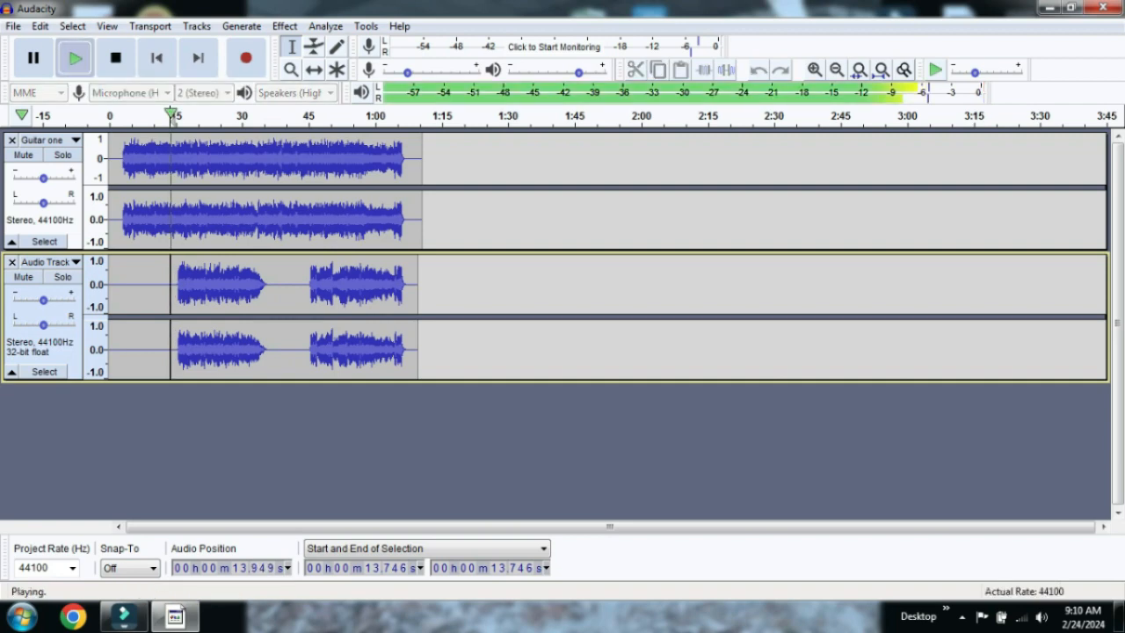
# Step: Examine the end of the second track's first passage and its second passage during playback, and stop the playback
pyautogui.click(816, 69)
pyautogui.click(816, 70)
pyautogui.click(816, 70)
pyautogui.click(816, 69)
pyautogui.click(815, 70)
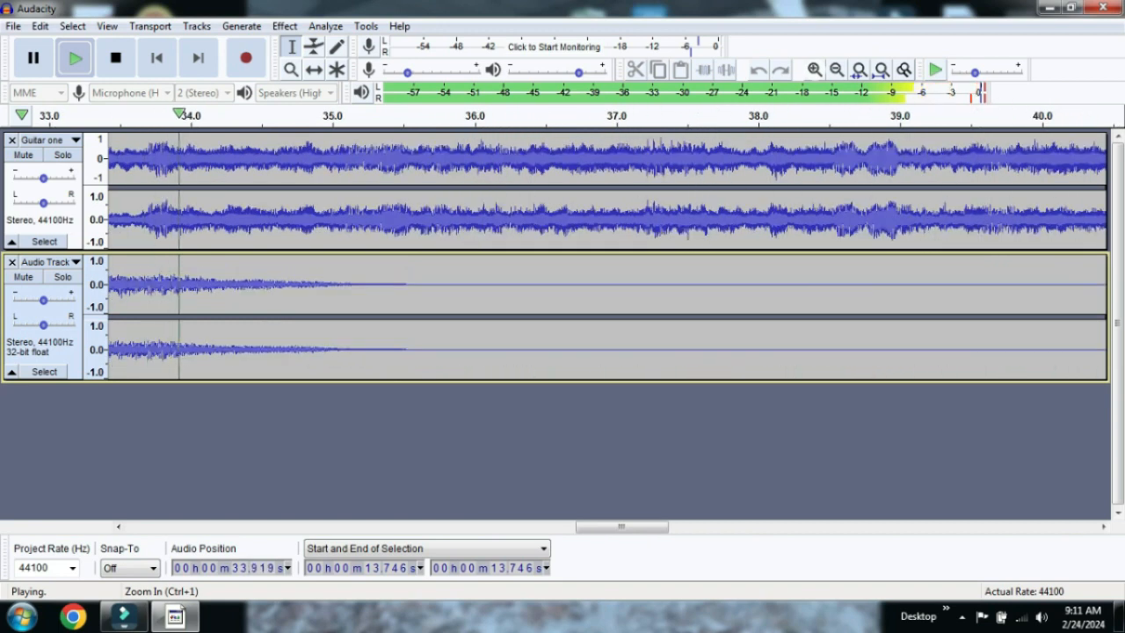
pyautogui.click(837, 69)
pyautogui.click(837, 70)
pyautogui.click(837, 70)
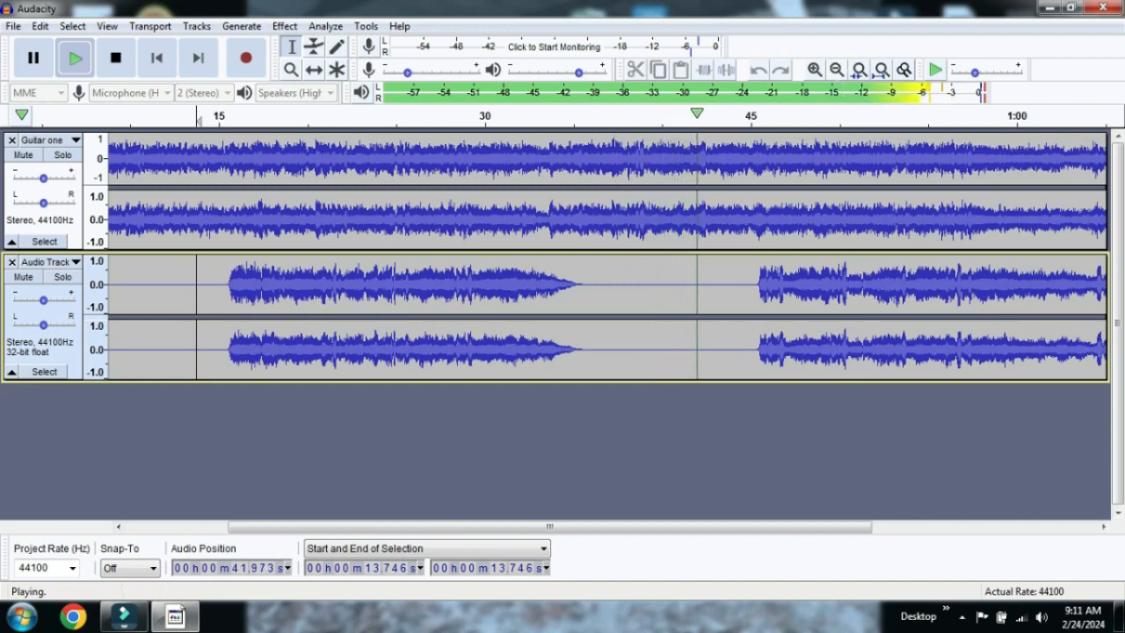
pyautogui.moveTo(550, 527); pyautogui.dragTo(678, 527)
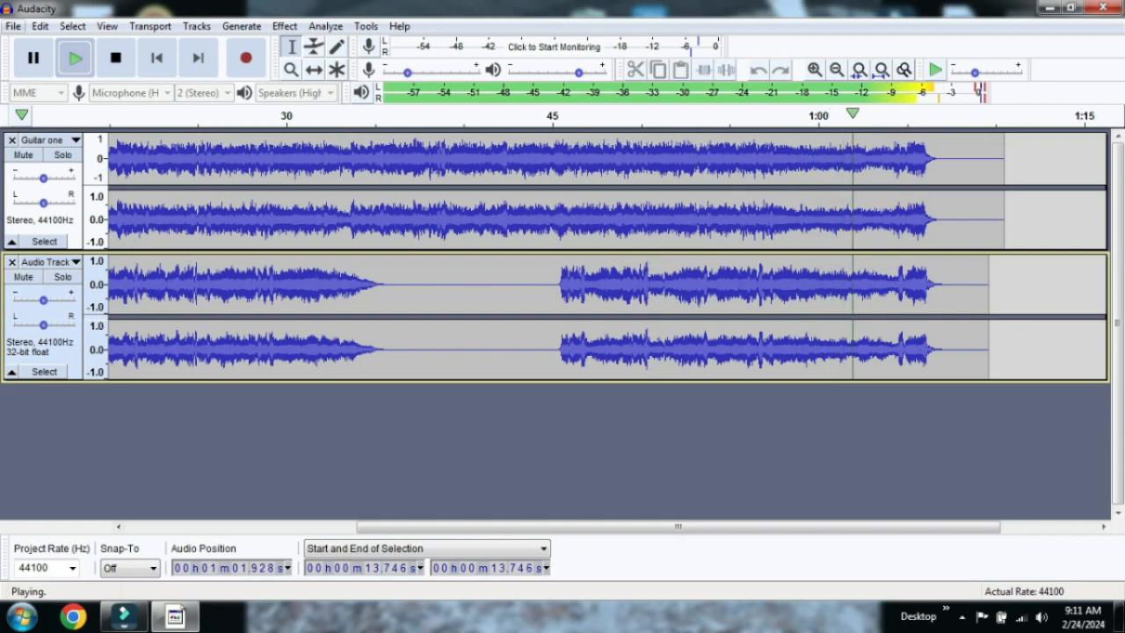
pyautogui.click(116, 57)
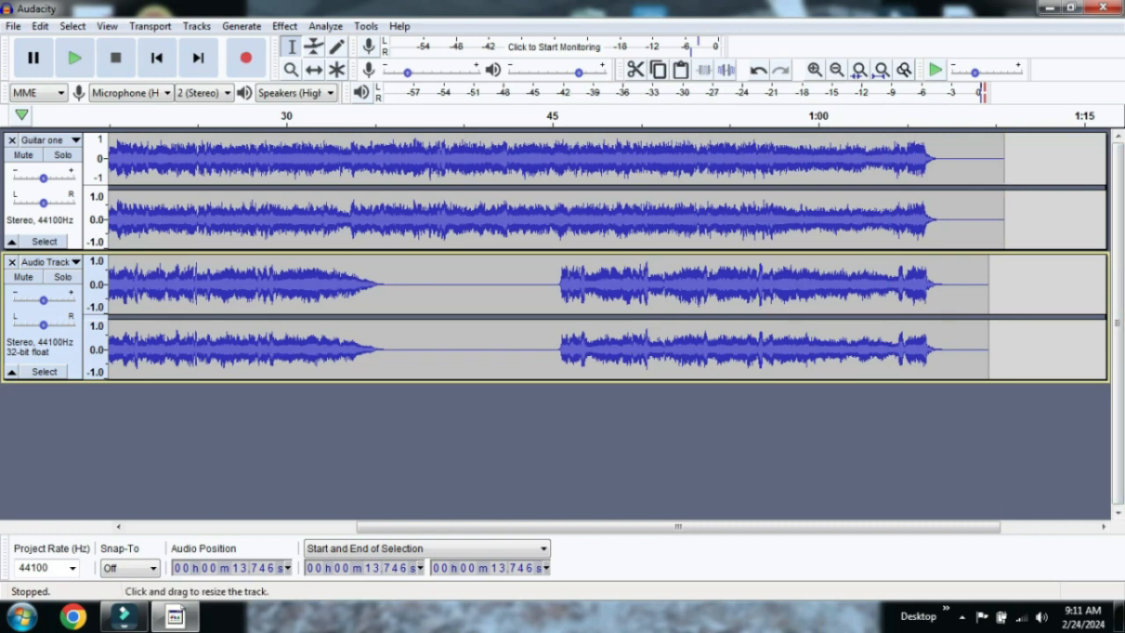
# Step: Reduce the Guitar one track's display height and enlarge the second track, leaving mute and solo off on both
pyautogui.moveTo(229, 253); pyautogui.dragTo(228, 205)
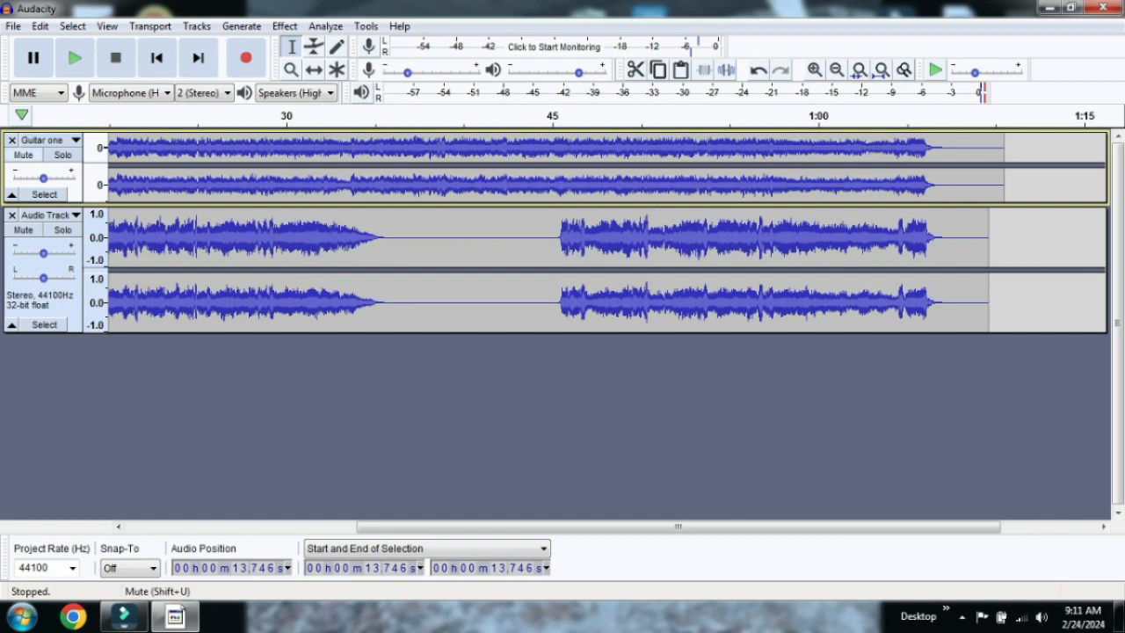
pyautogui.click(22, 155)
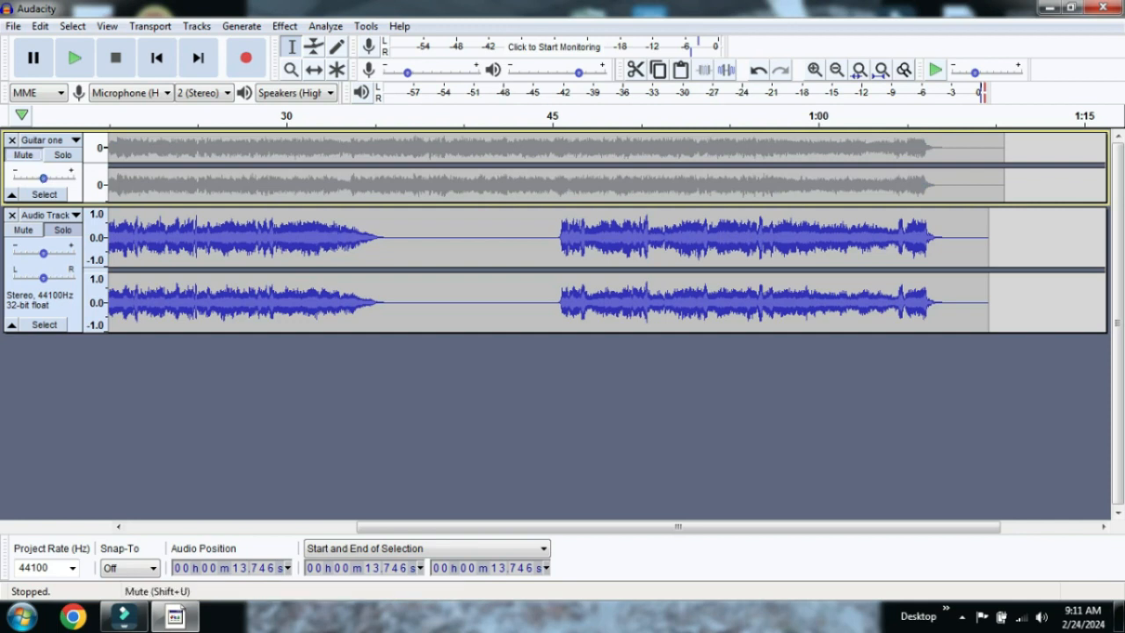
pyautogui.click(23, 155)
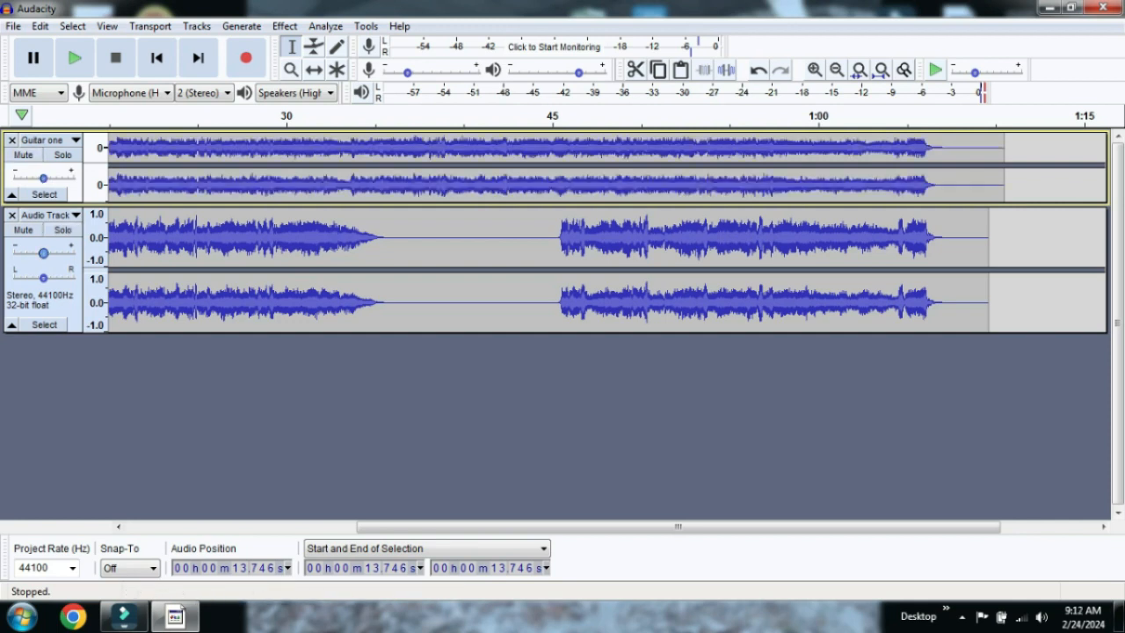
pyautogui.click(63, 230)
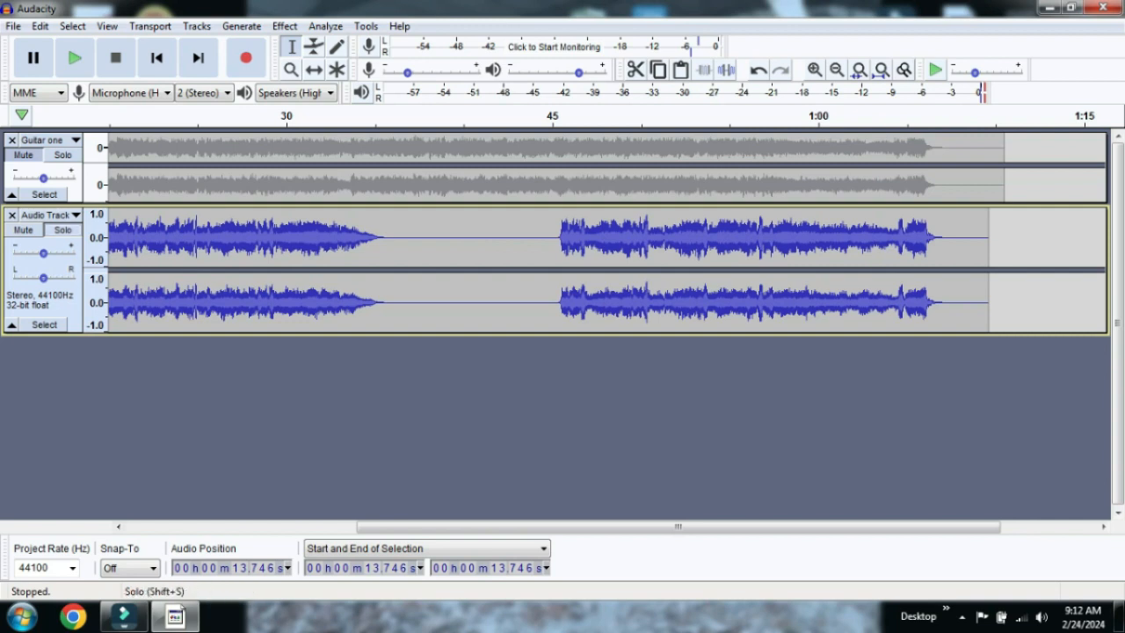
pyautogui.click(63, 229)
pyautogui.moveTo(545, 314); pyautogui.dragTo(545, 308)
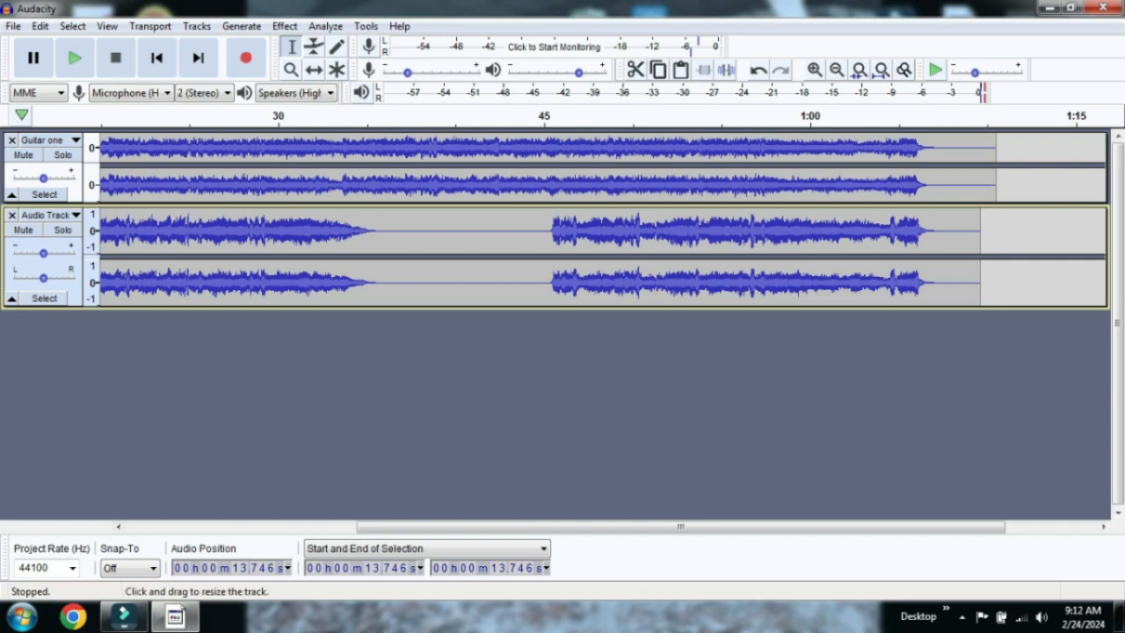
pyautogui.moveTo(527, 307); pyautogui.dragTo(527, 516)
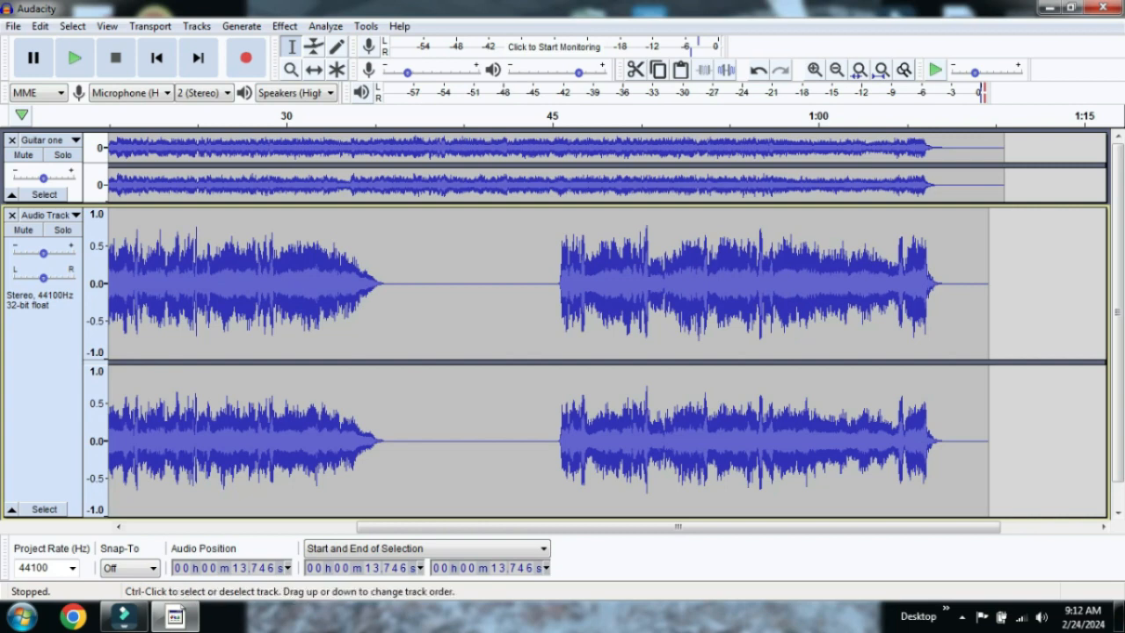
# Step: Apply Bass and Treble to the whole second track with the output volume at -3.0 dB and bass and treble at 0.0
pyautogui.click(42, 370)
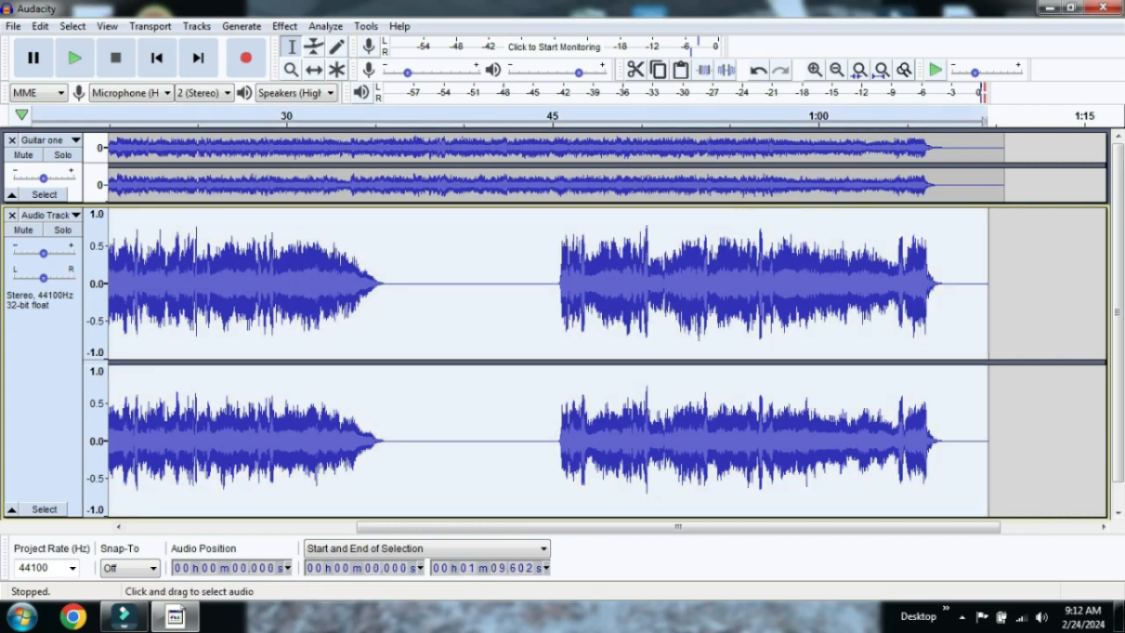
pyautogui.click(284, 25)
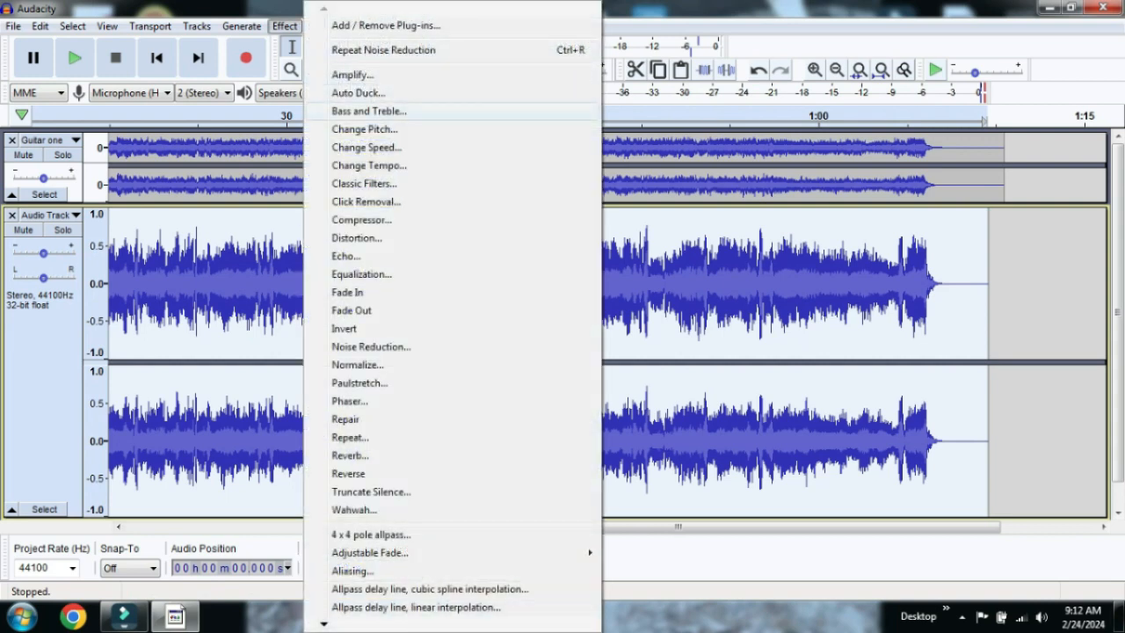
pyautogui.click(369, 111)
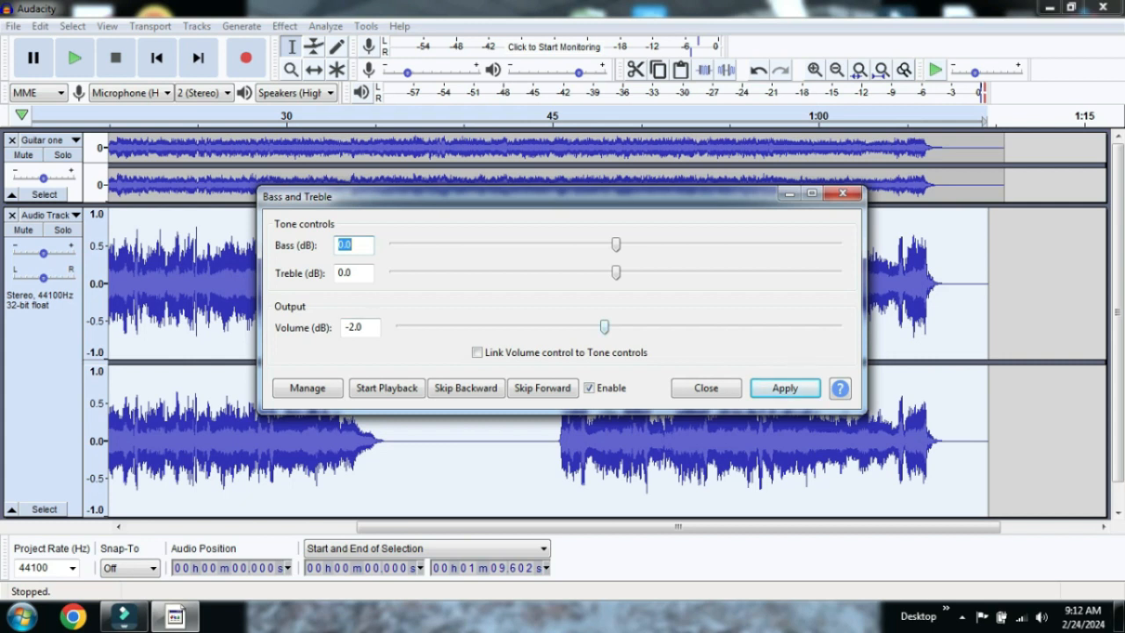
pyautogui.click(604, 327)
pyautogui.press('Left')
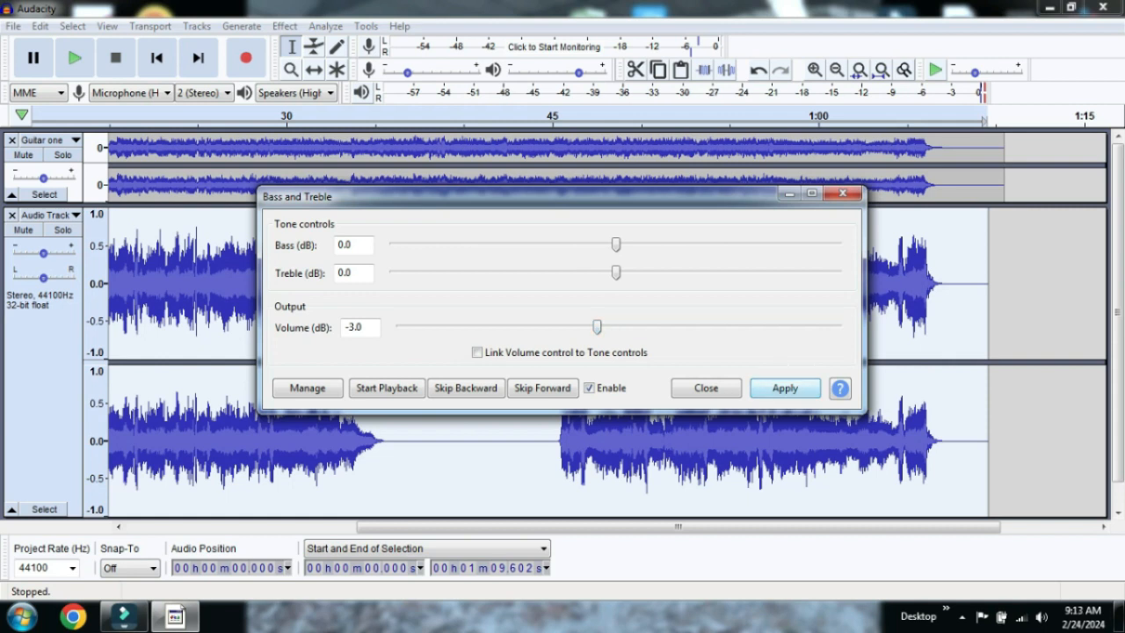
pyautogui.press('Return')
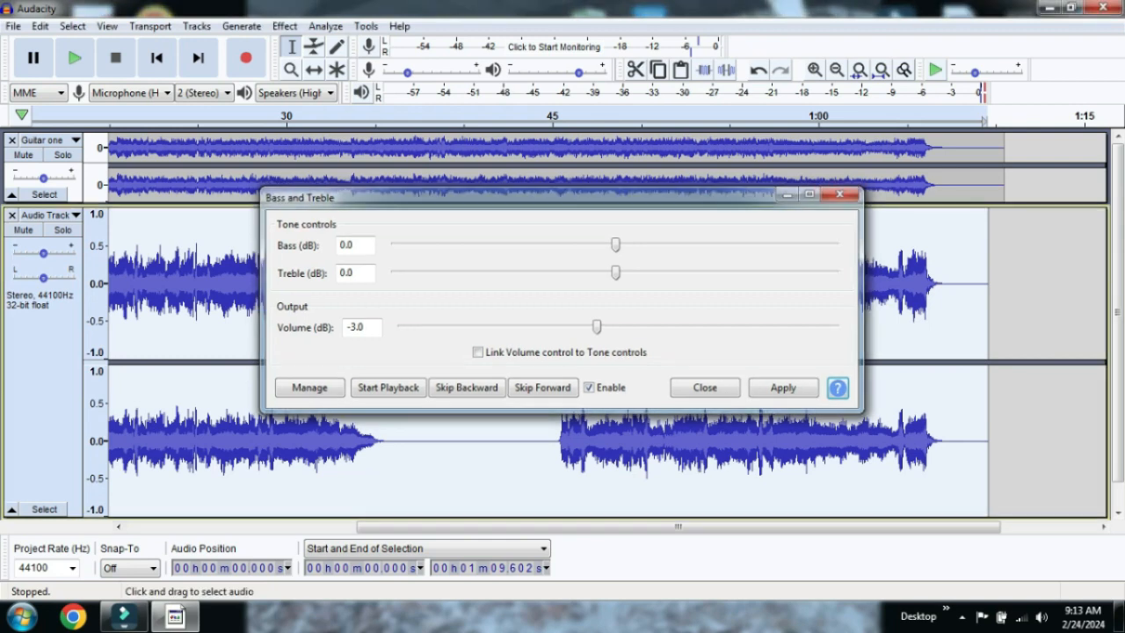
pyautogui.click(842, 192)
# Step: Play both tracks from about 44.35 seconds to check the volume balance, and stop
pyautogui.click(541, 283)
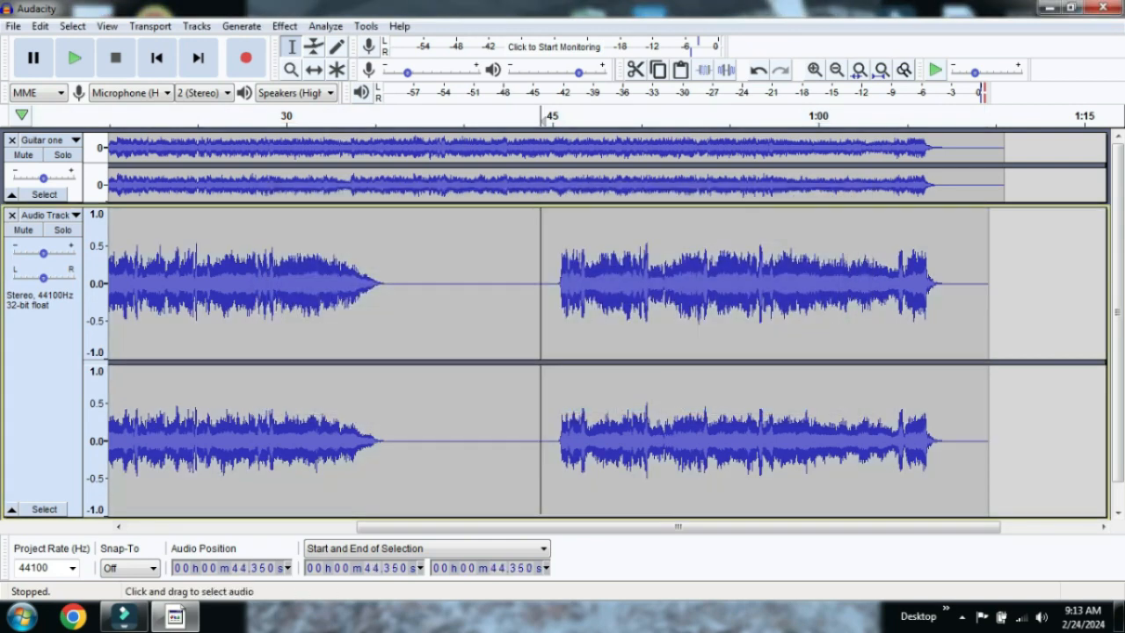
pyautogui.click(74, 58)
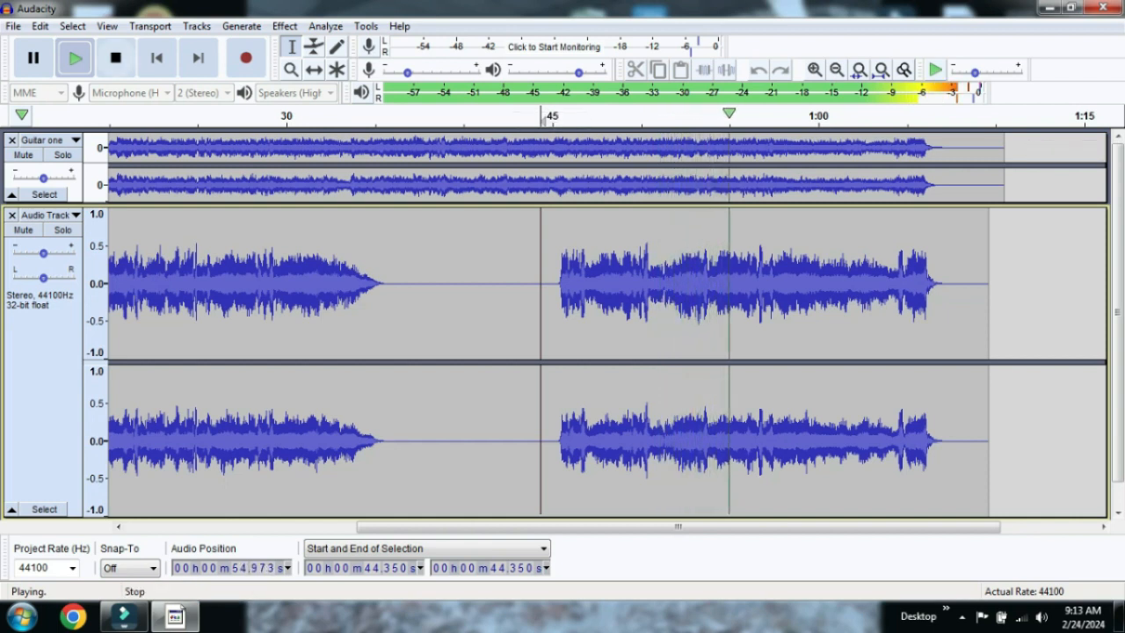
pyautogui.click(116, 57)
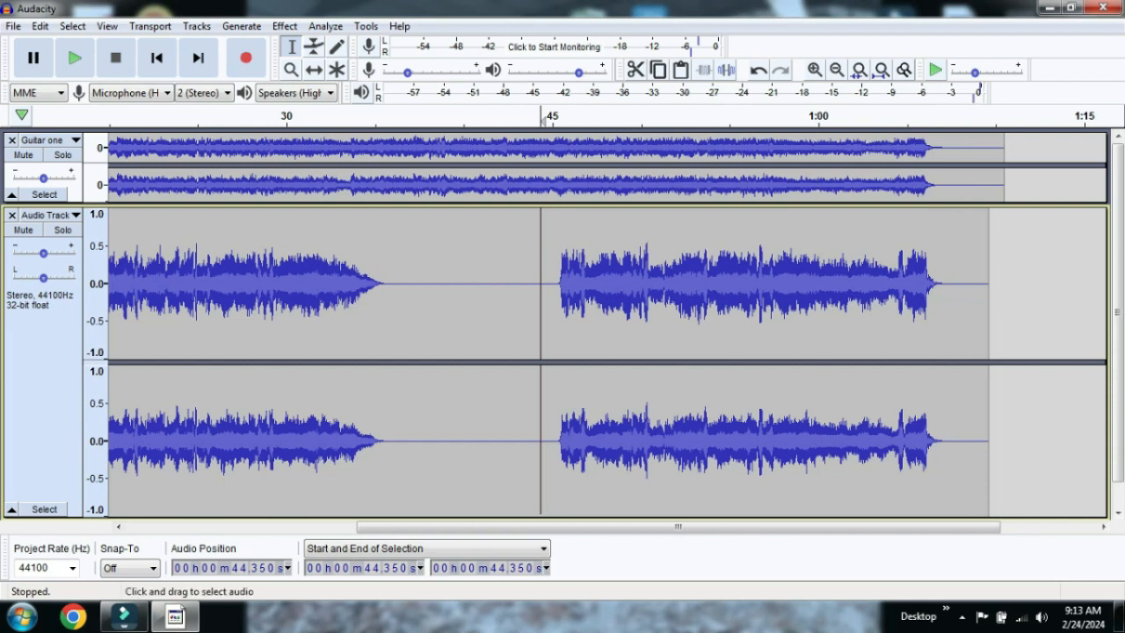
pyautogui.scroll(-1, 562, 325)
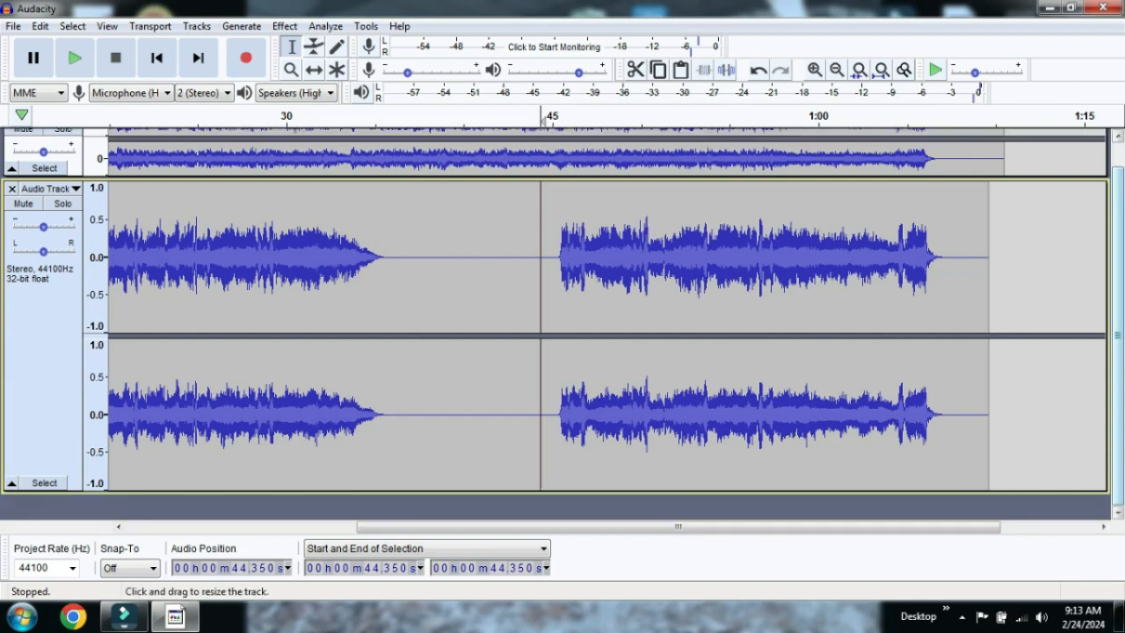
# Step: Reduce the second track's display height and return the cursor to the start of the project
pyautogui.moveTo(562, 490); pyautogui.dragTo(562, 293)
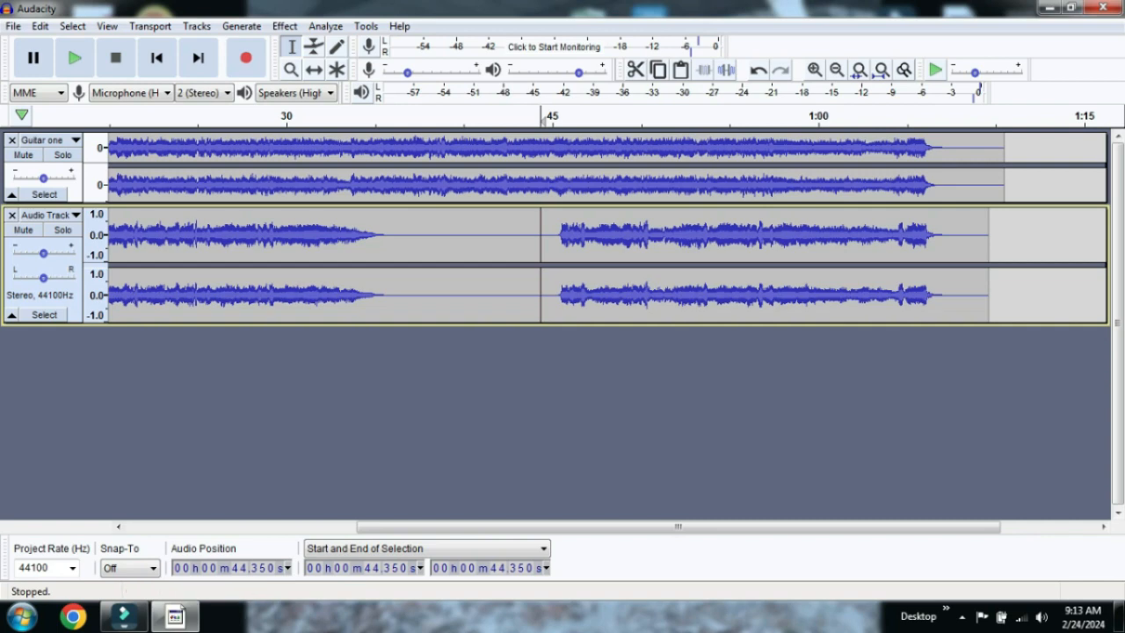
pyautogui.moveTo(563, 324); pyautogui.dragTo(562, 303)
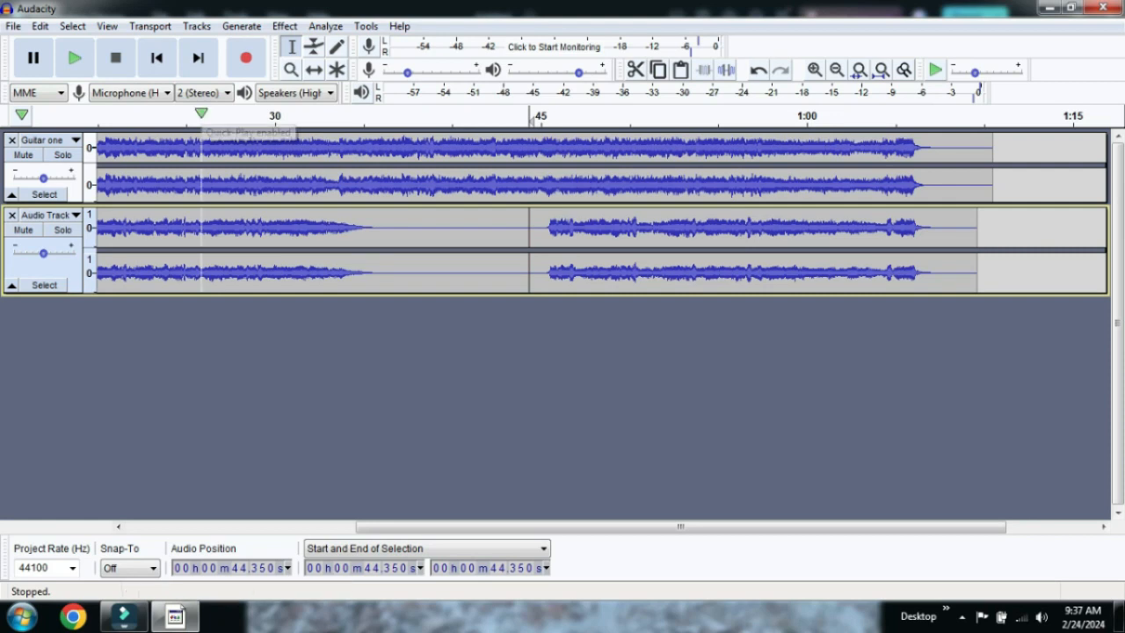
pyautogui.click(157, 57)
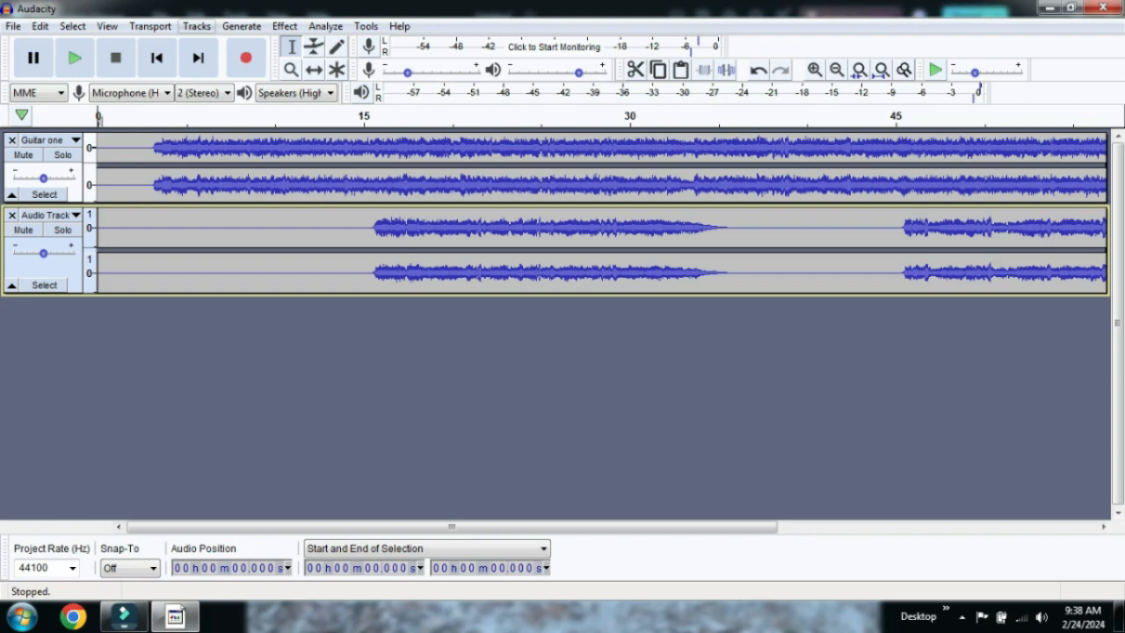
# Step: Add a new stereo track below the two guitar tracks and reduce its display height
pyautogui.click(196, 26)
pyautogui.moveTo(226, 45)
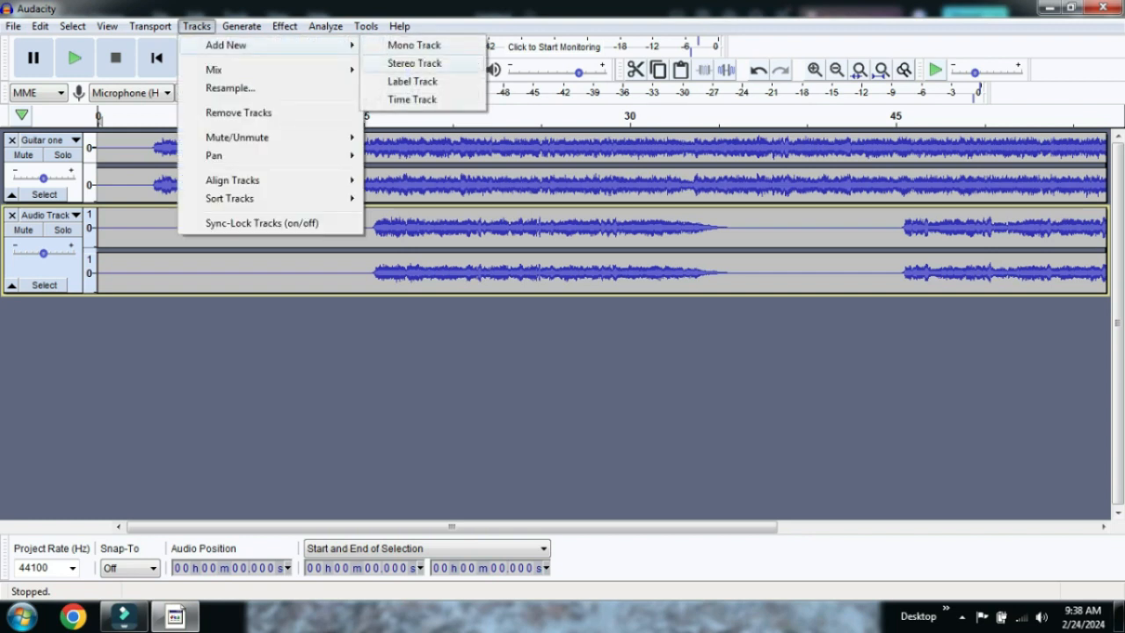
pyautogui.click(414, 63)
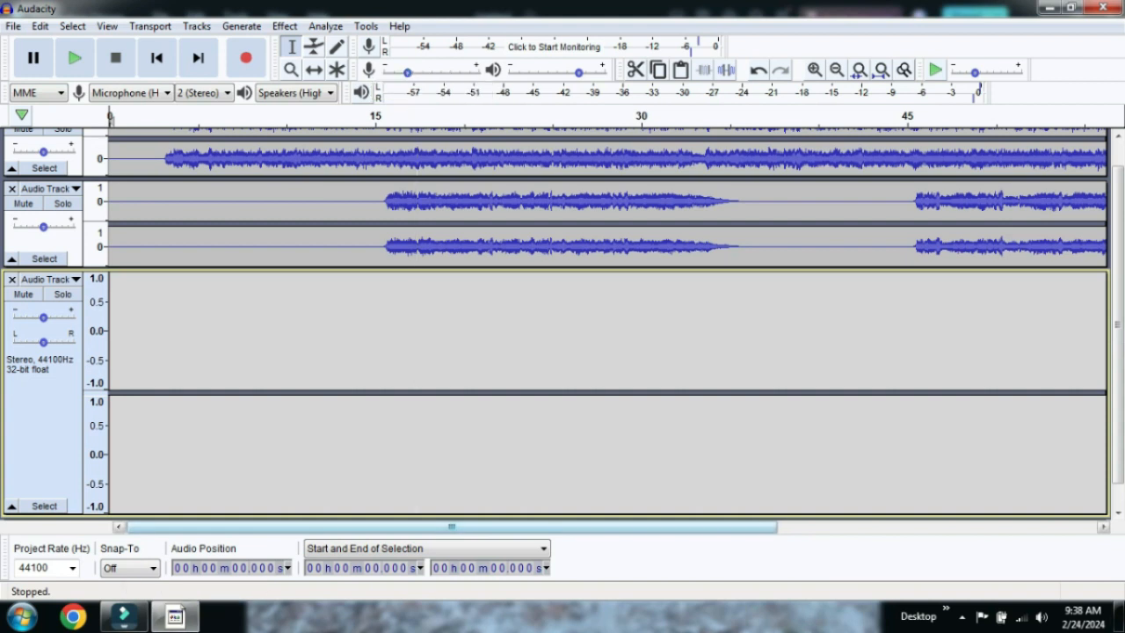
pyautogui.moveTo(439, 516); pyautogui.dragTo(439, 390)
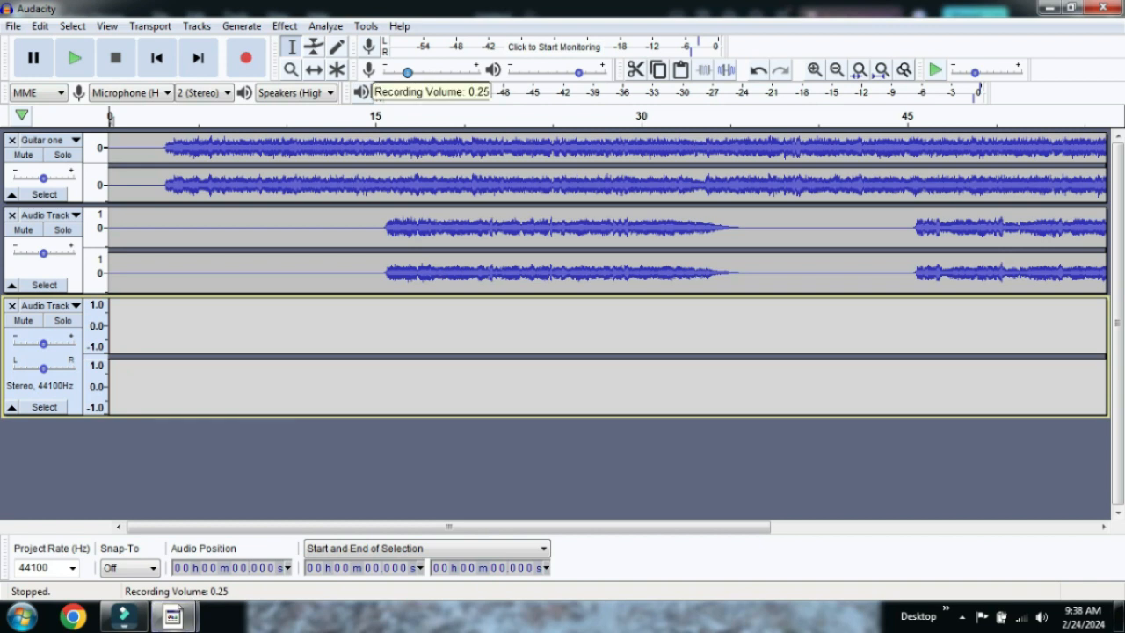
# Step: Lower the recording volume to near its minimum and choose the High Definition microphone as the recording device
pyautogui.moveTo(408, 72); pyautogui.dragTo(387, 72)
pyautogui.moveTo(387, 72); pyautogui.dragTo(391, 72)
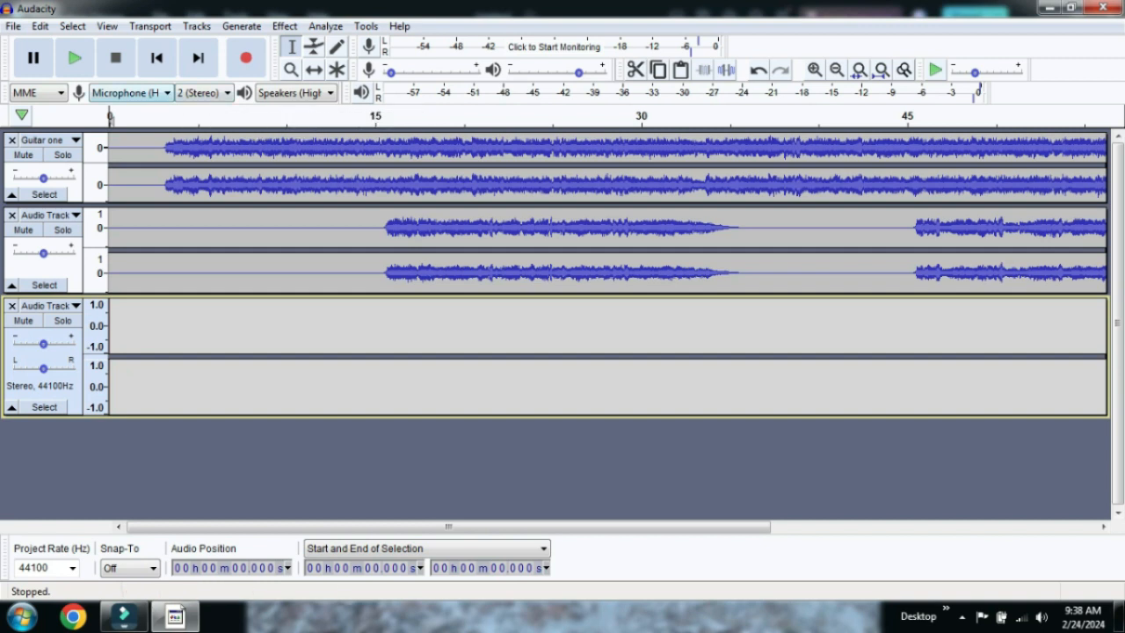
pyautogui.click(132, 92)
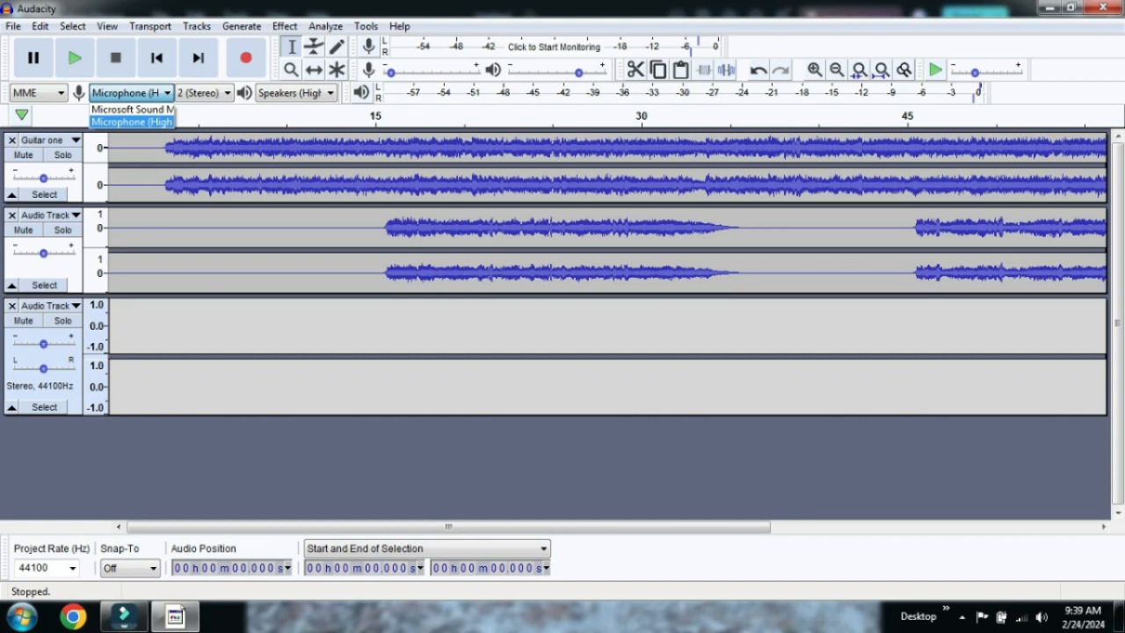
pyautogui.click(131, 122)
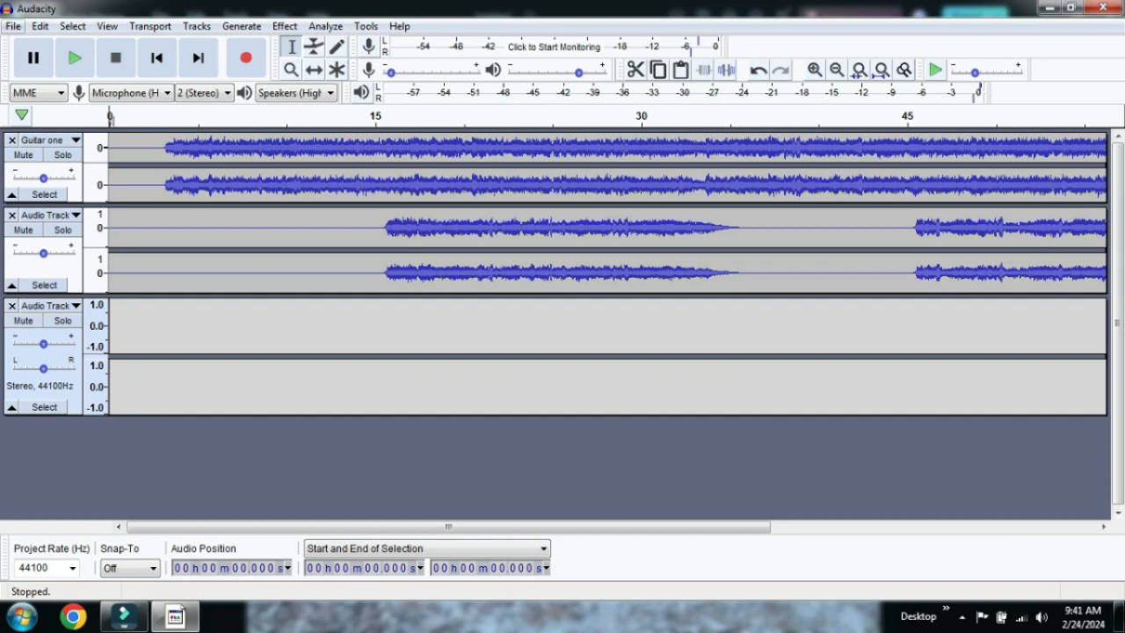
# Step: Save the project under the name "Audacity Audio Video" in the Audacity folder
pyautogui.click(13, 26)
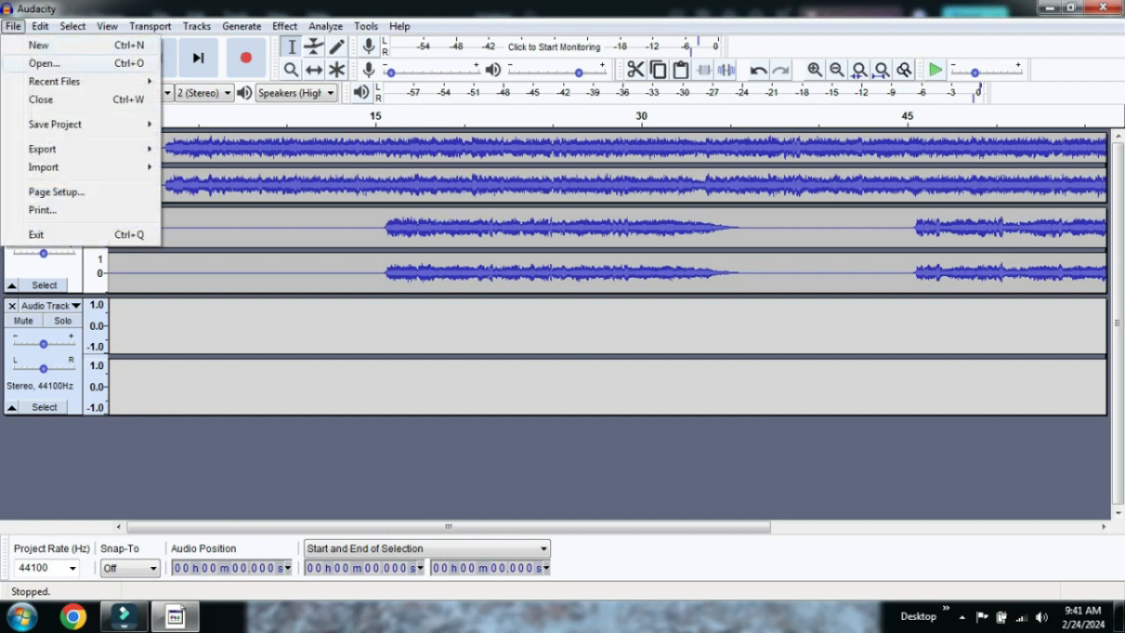
pyautogui.moveTo(54, 124)
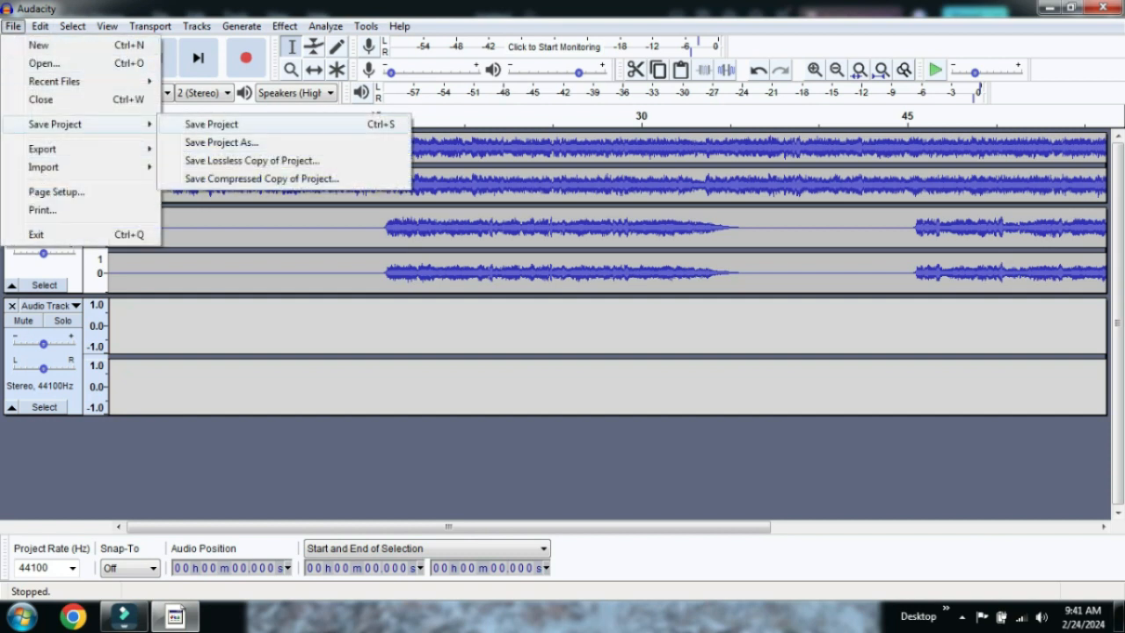
pyautogui.click(221, 142)
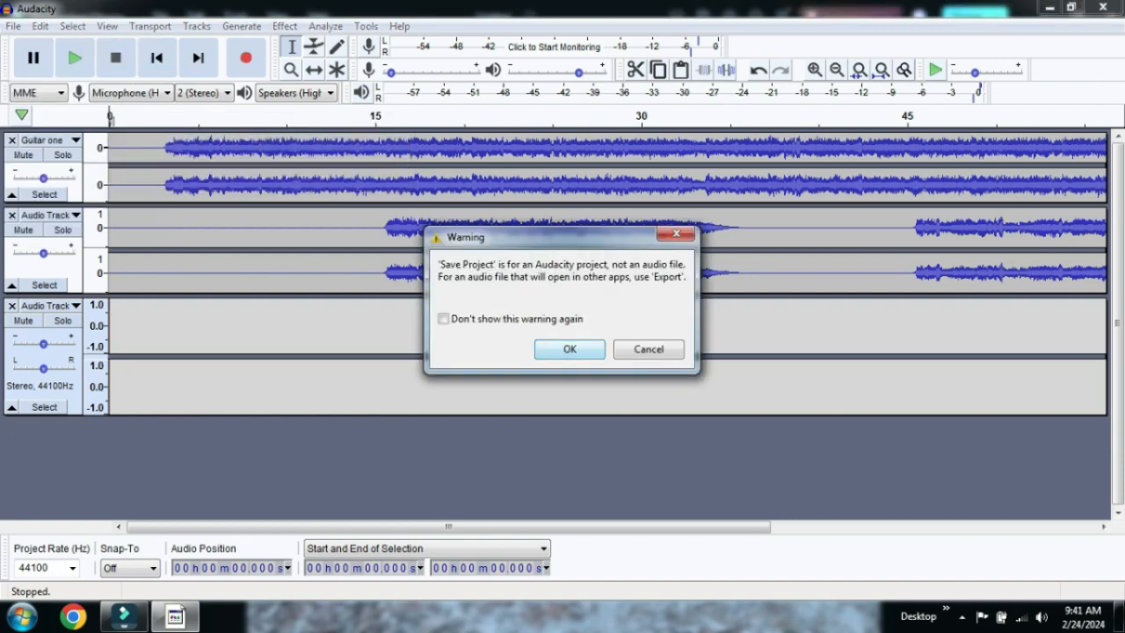
pyautogui.press('Return')
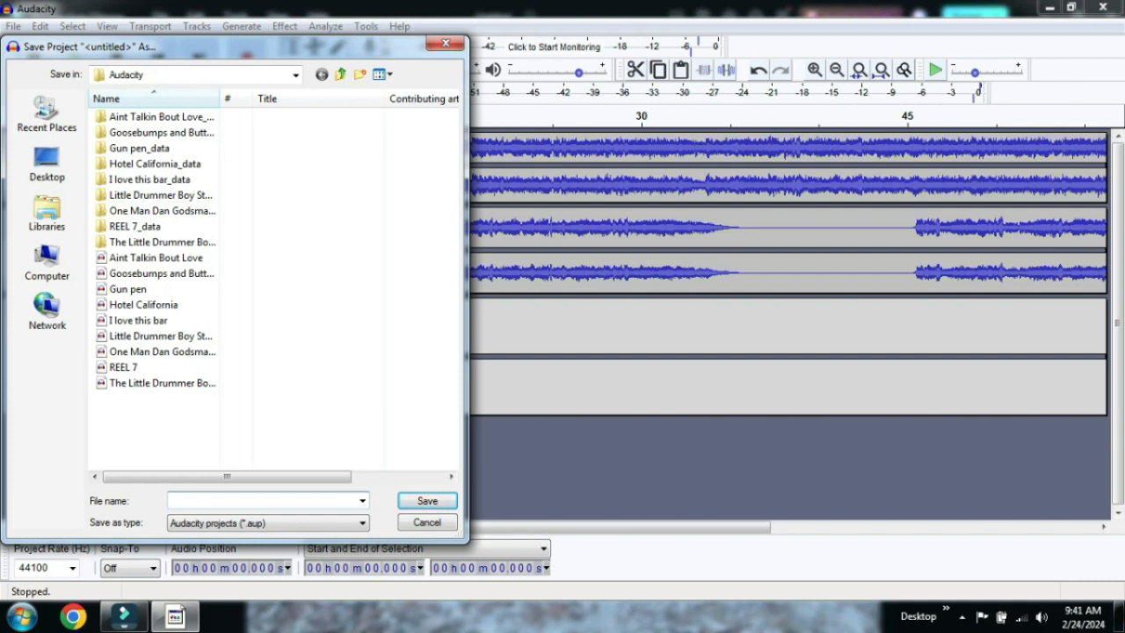
pyautogui.write('Audacity Audio Video')
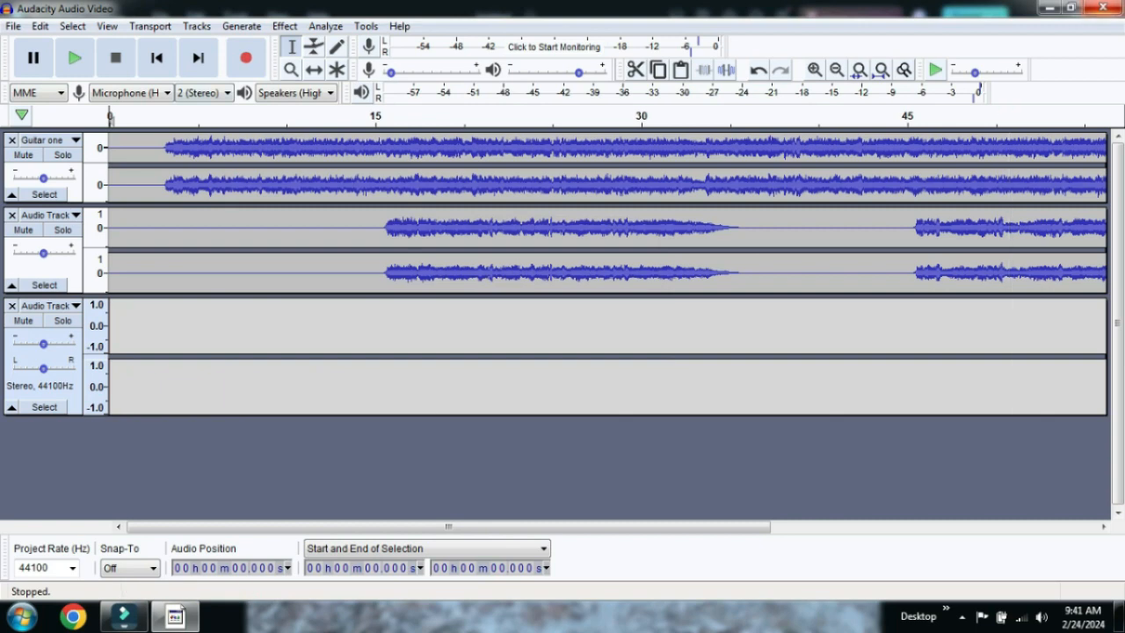
# Step: Close Audacity, minimize Wondershare Filmora, and restart Audacity from the desktop, dismissing its welcome dialog
pyautogui.click(1102, 8)
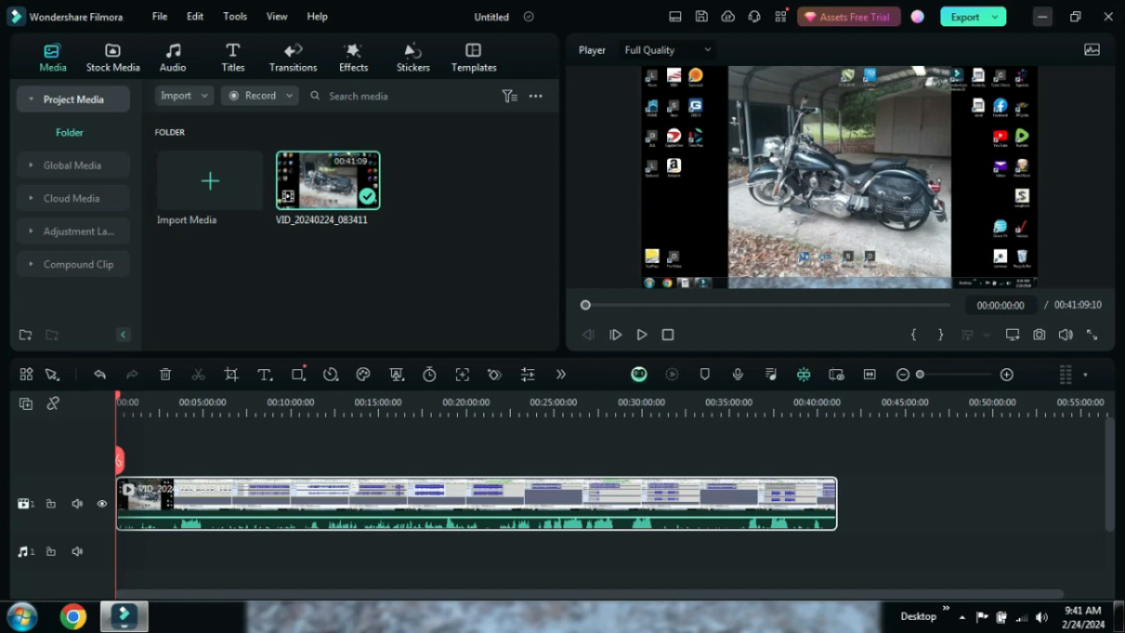
pyautogui.click(1043, 16)
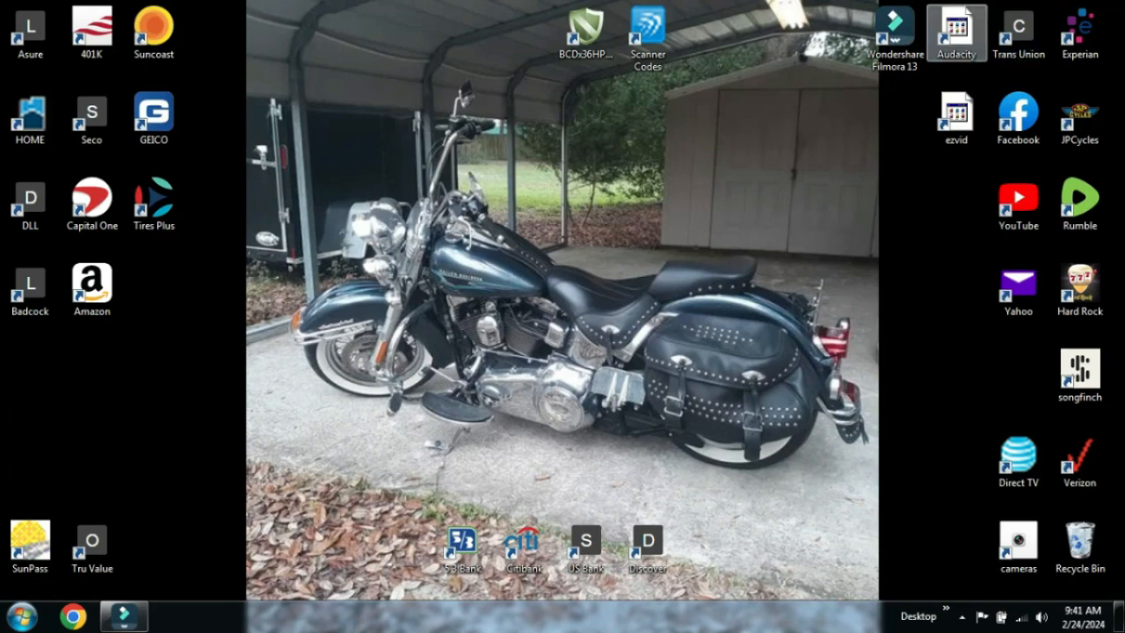
pyautogui.doubleClick(956, 31)
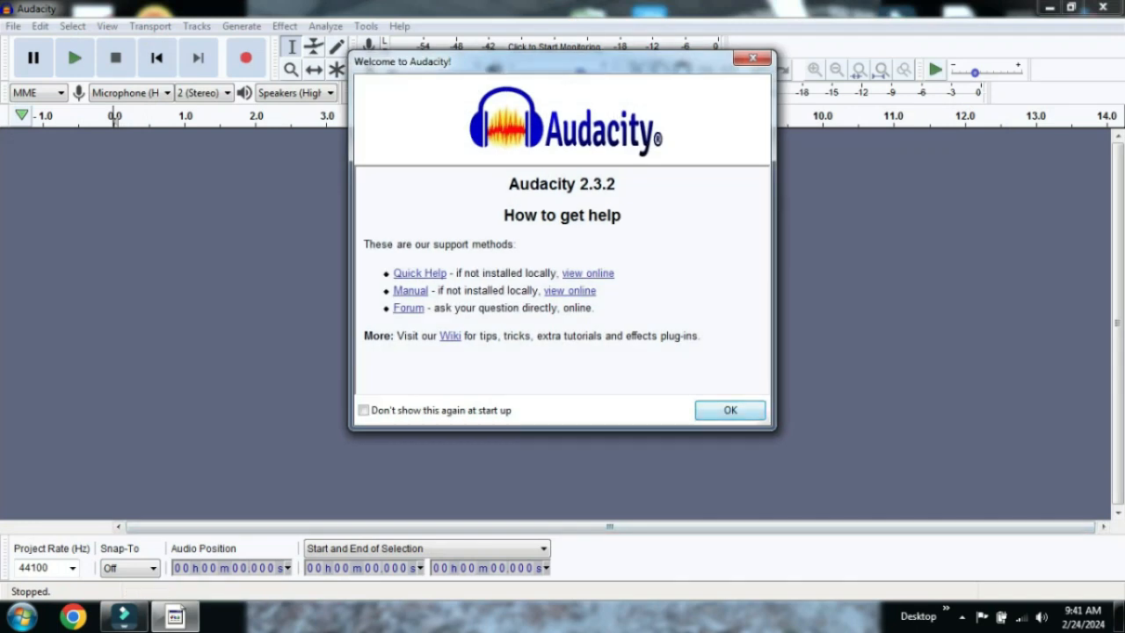
pyautogui.click(730, 409)
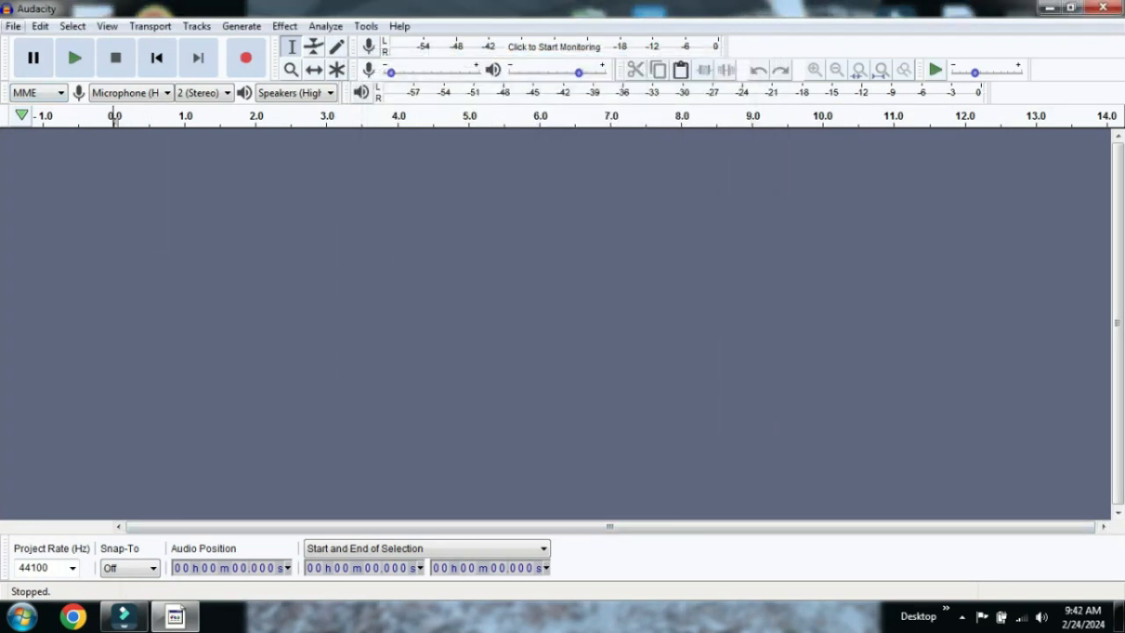
# Step: Open the saved project "Audacity Audio Video" from the Audacity folder
pyautogui.click(13, 26)
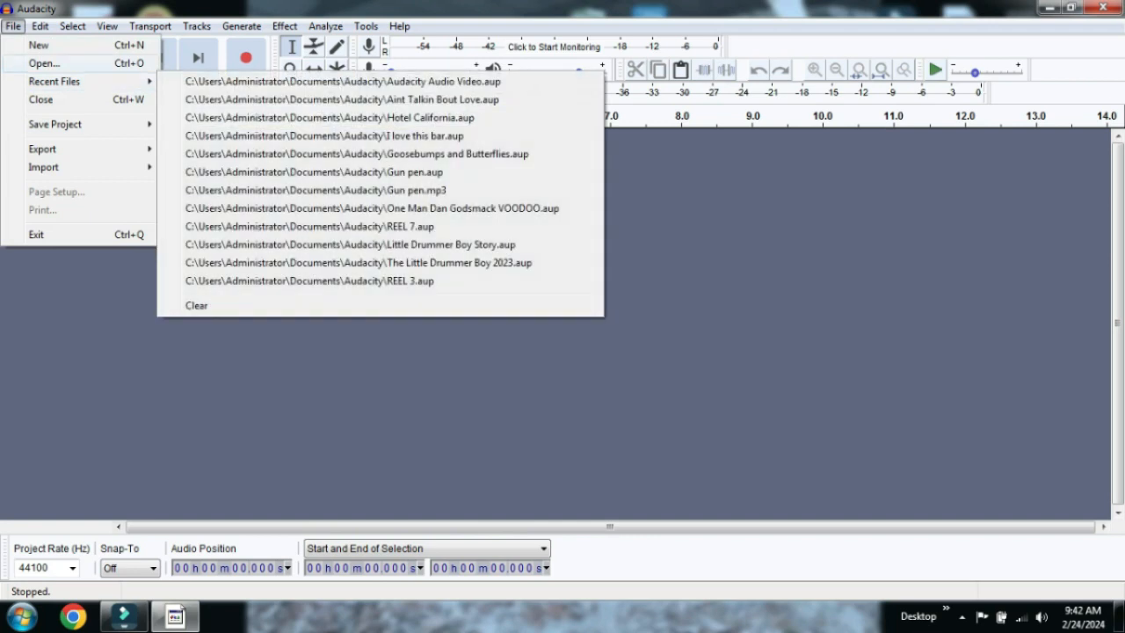
pyautogui.click(44, 63)
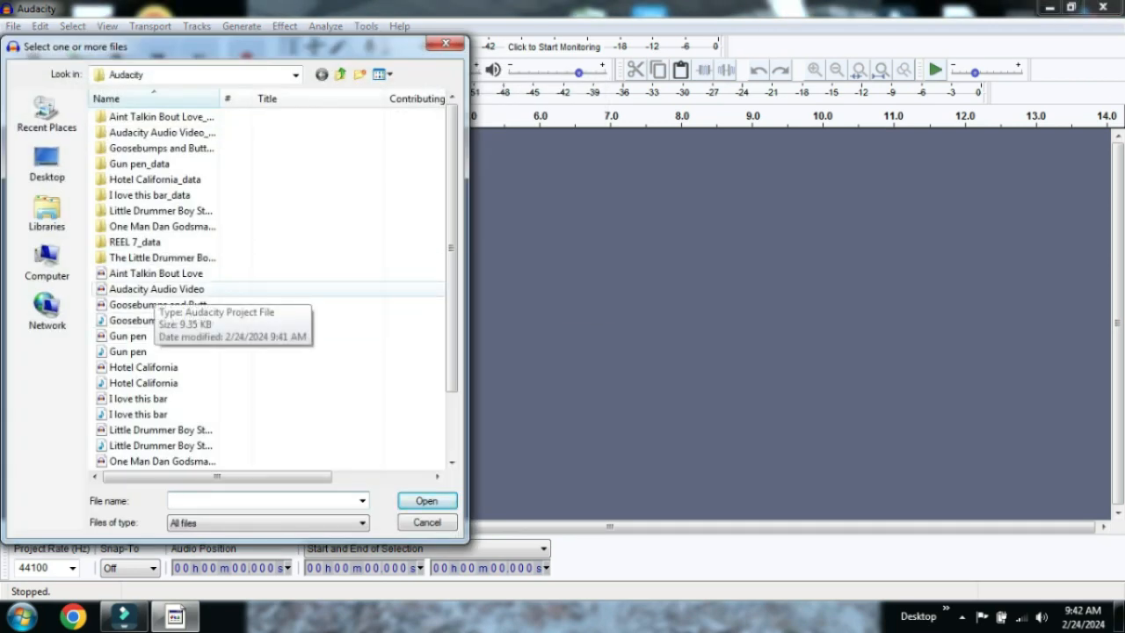
pyautogui.doubleClick(154, 289)
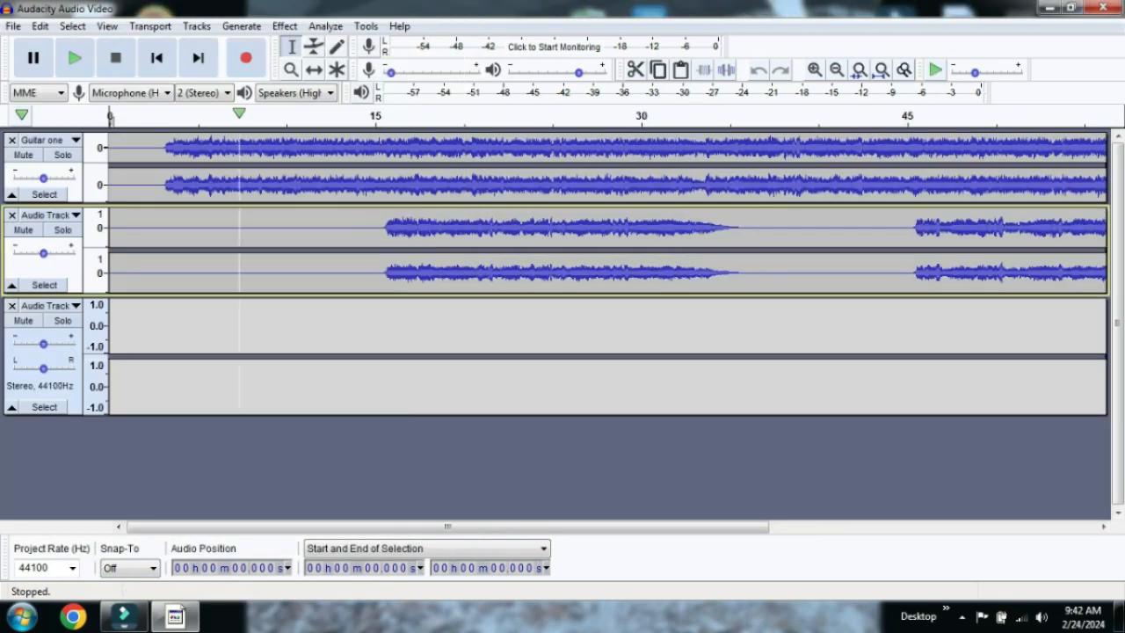
# Step: Switch recording to the USB microphone and monitor its input while raising the recording volume to 0.73 and lowering it to near minimum
pyautogui.click(130, 93)
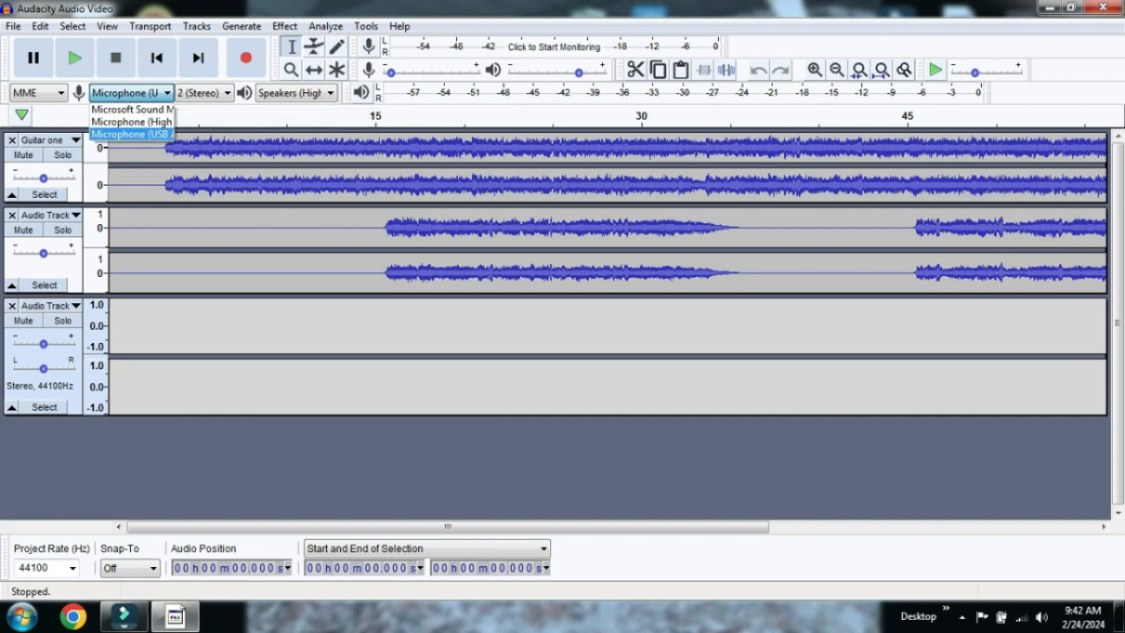
pyautogui.click(122, 135)
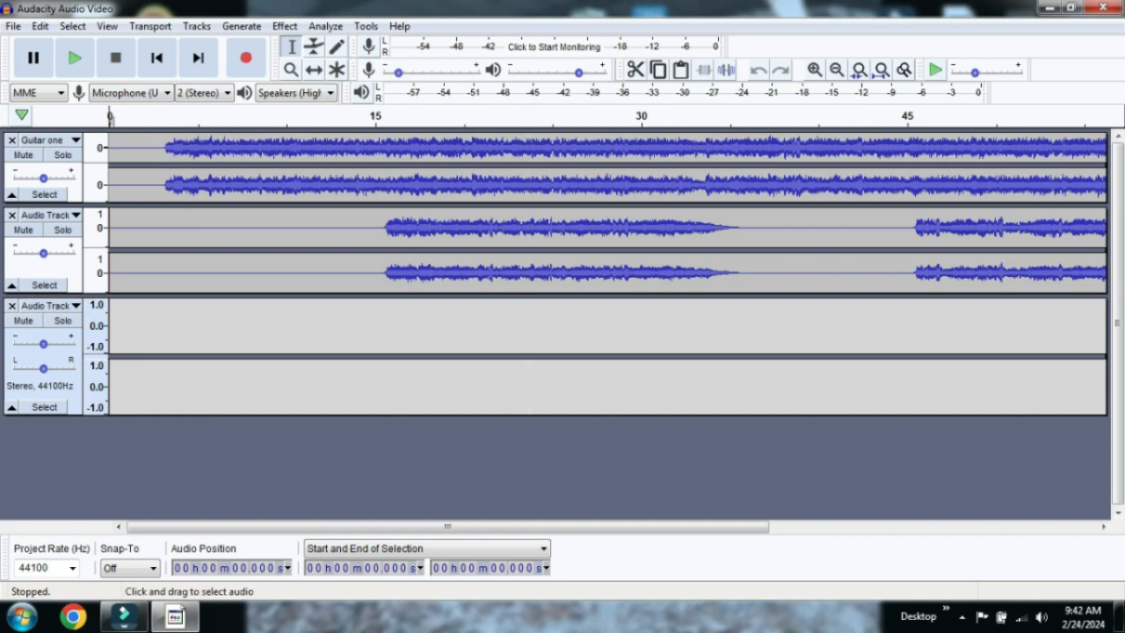
pyautogui.click(579, 47)
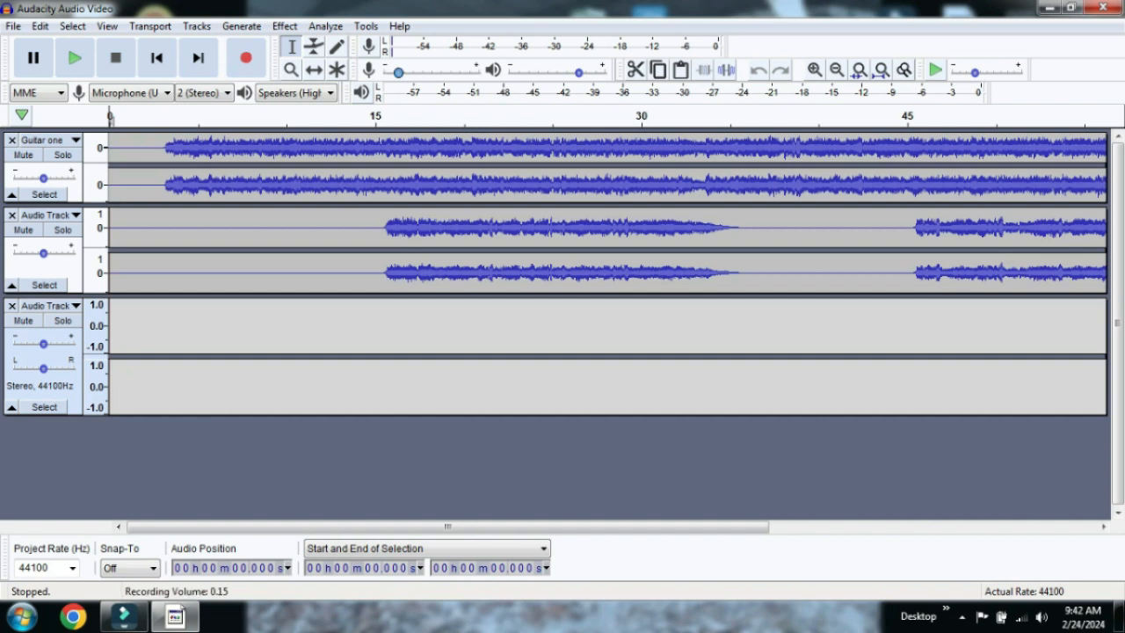
pyautogui.moveTo(399, 72); pyautogui.dragTo(454, 72)
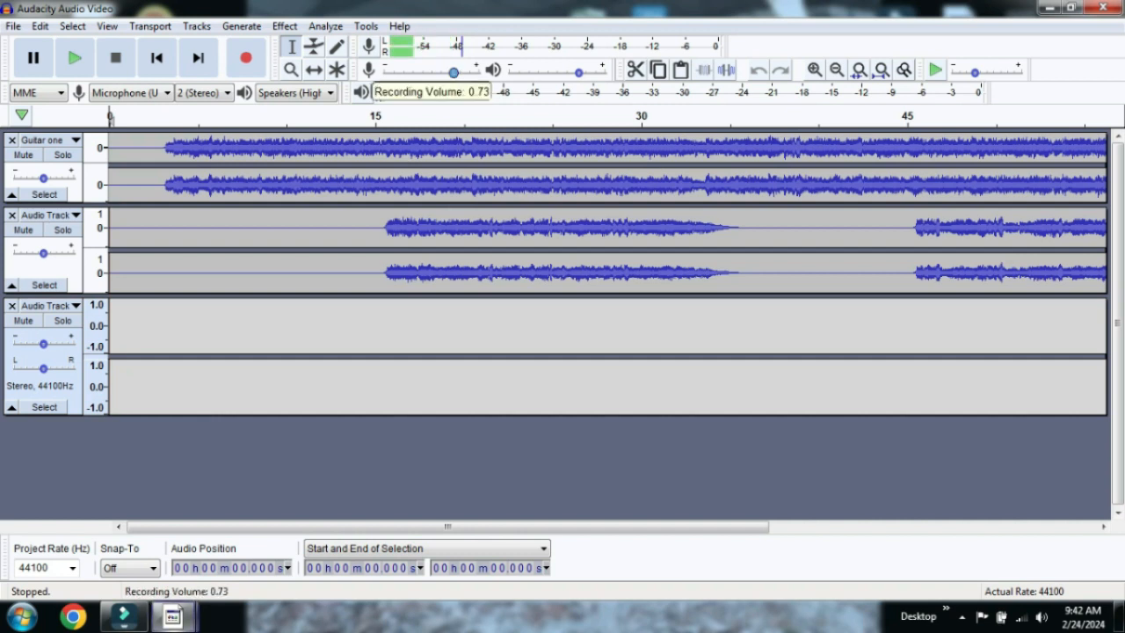
pyautogui.moveTo(453, 72); pyautogui.dragTo(392, 72)
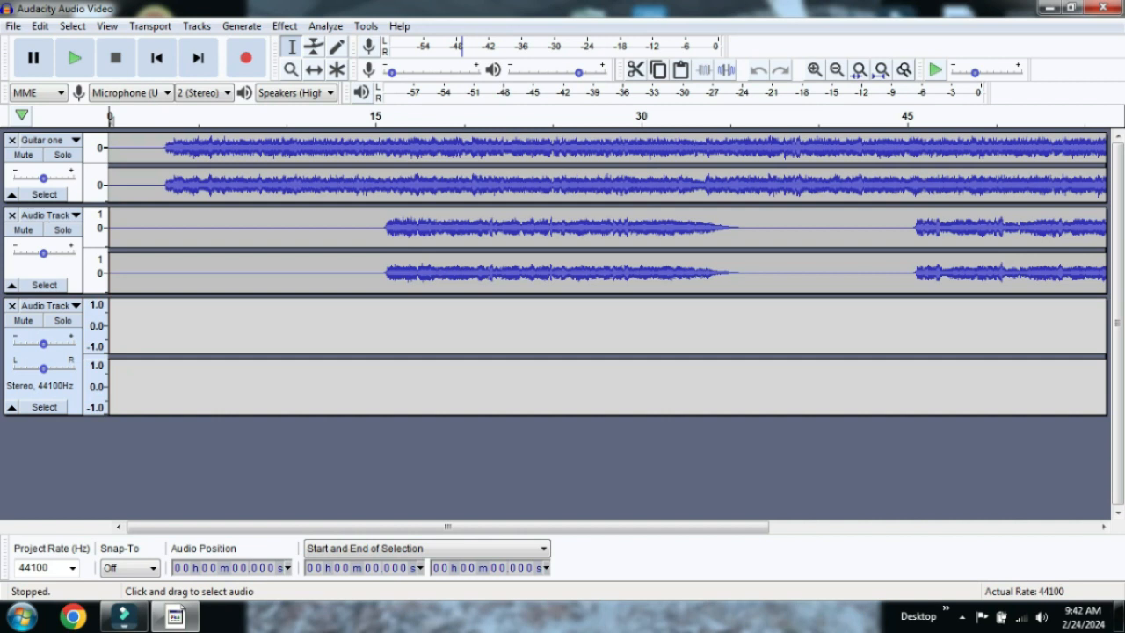
# Step: Focus the empty third track and return the cursor to the start of the project
pyautogui.click(266, 334)
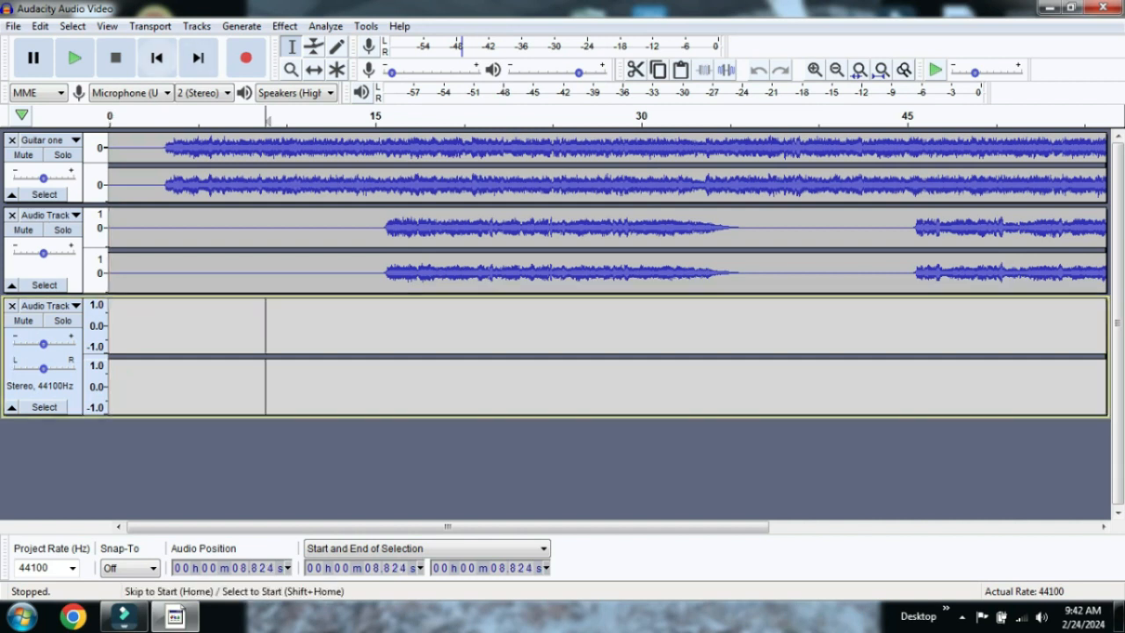
pyautogui.click(156, 57)
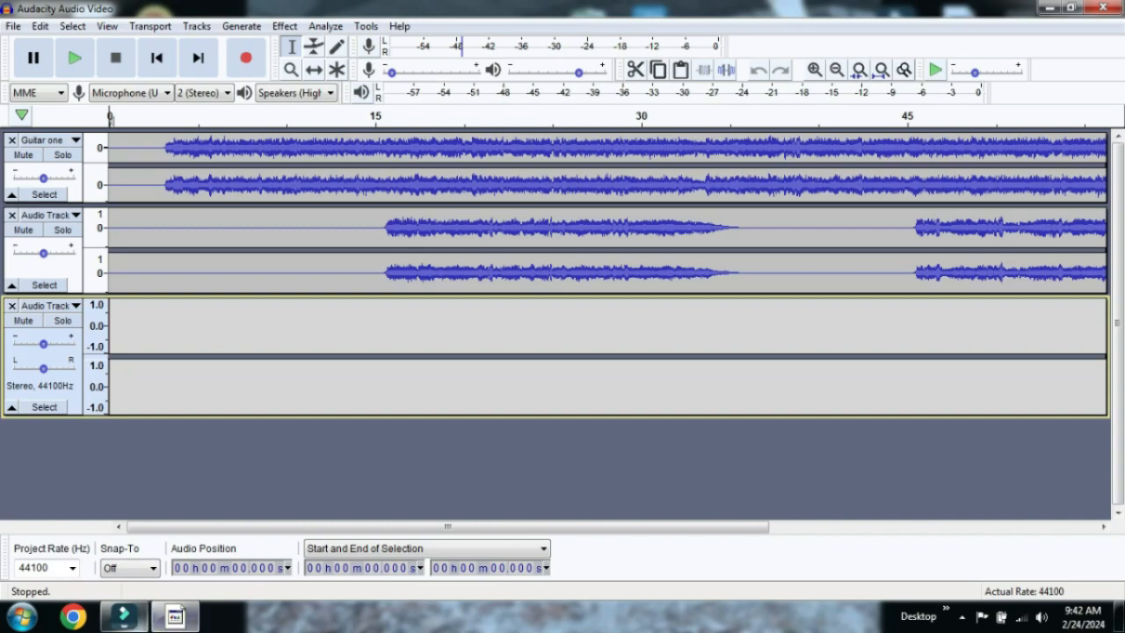
# Step: Start Audacity again from the desktop, dismiss its welcome dialog, and choose the High Definition microphone as the recording device
pyautogui.click(124, 616)
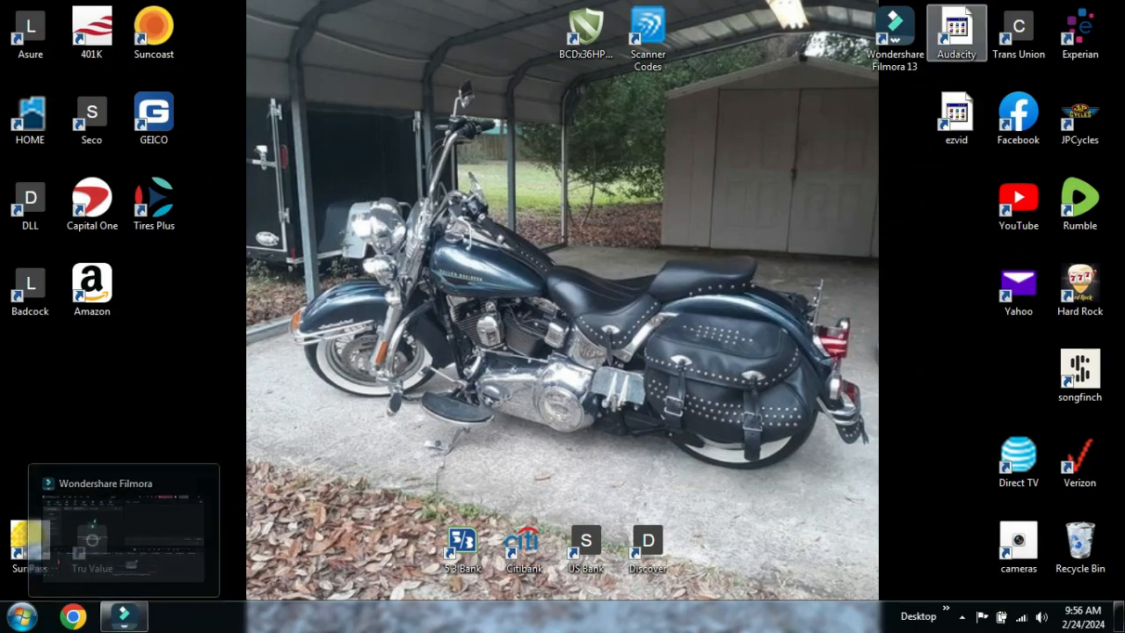
pyautogui.doubleClick(956, 32)
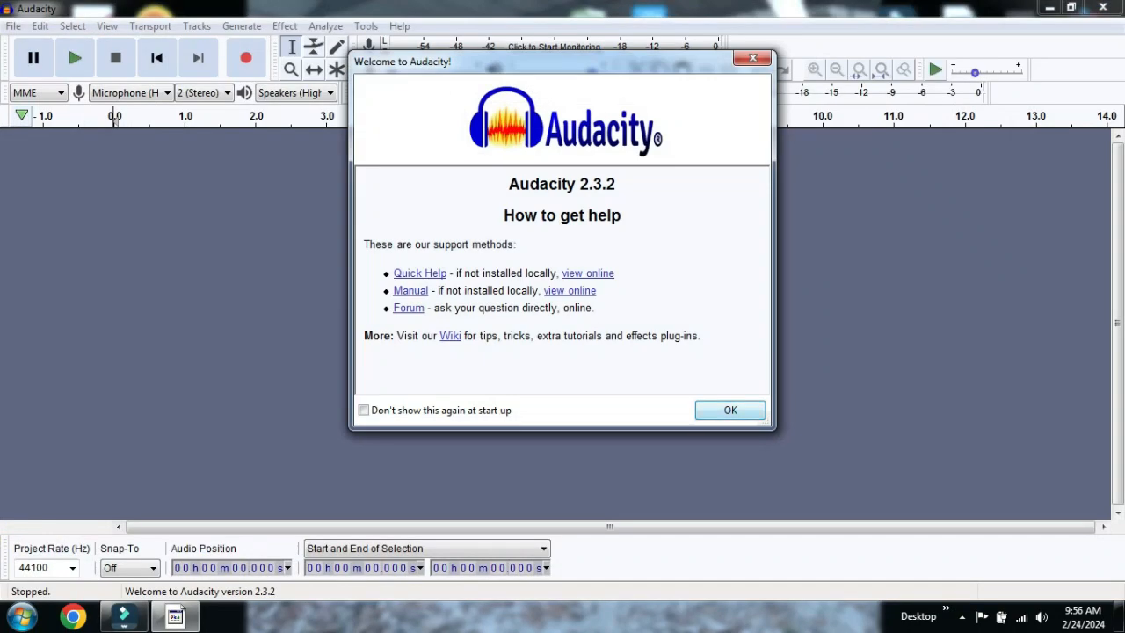
pyautogui.press('Return')
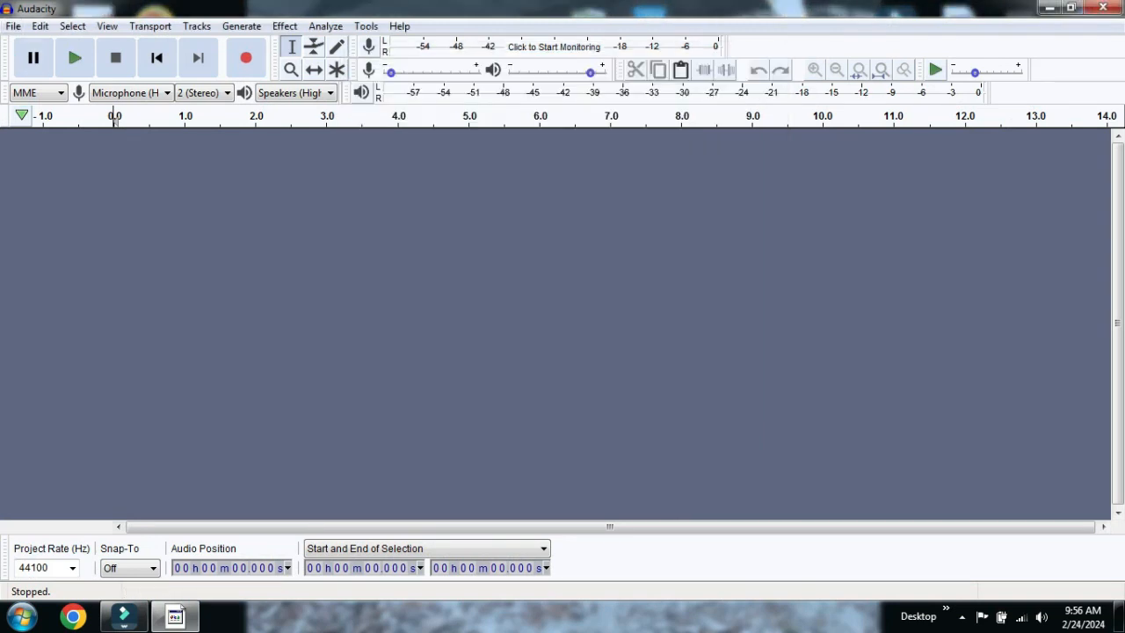
pyautogui.click(132, 92)
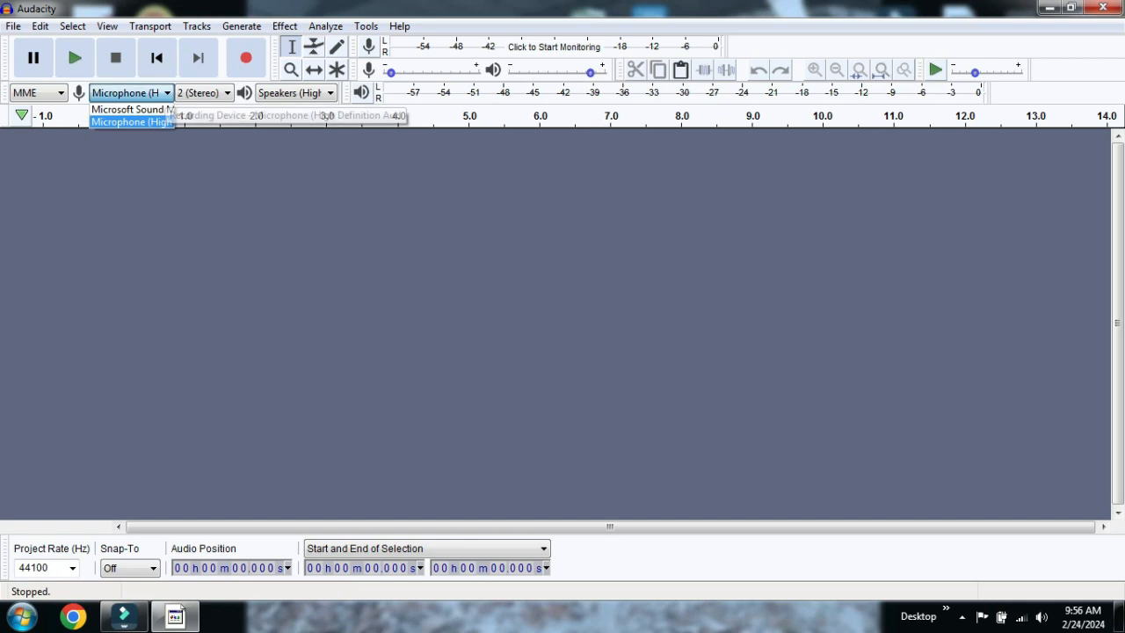
pyautogui.click(114, 121)
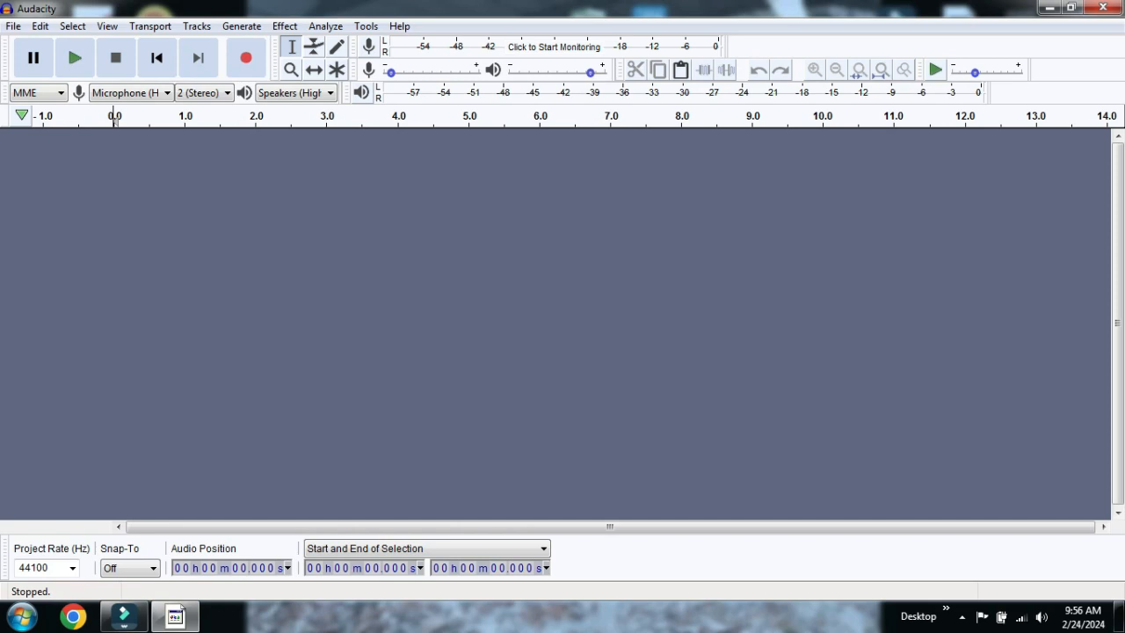
# Step: Open the list of file commands
pyautogui.click(13, 26)
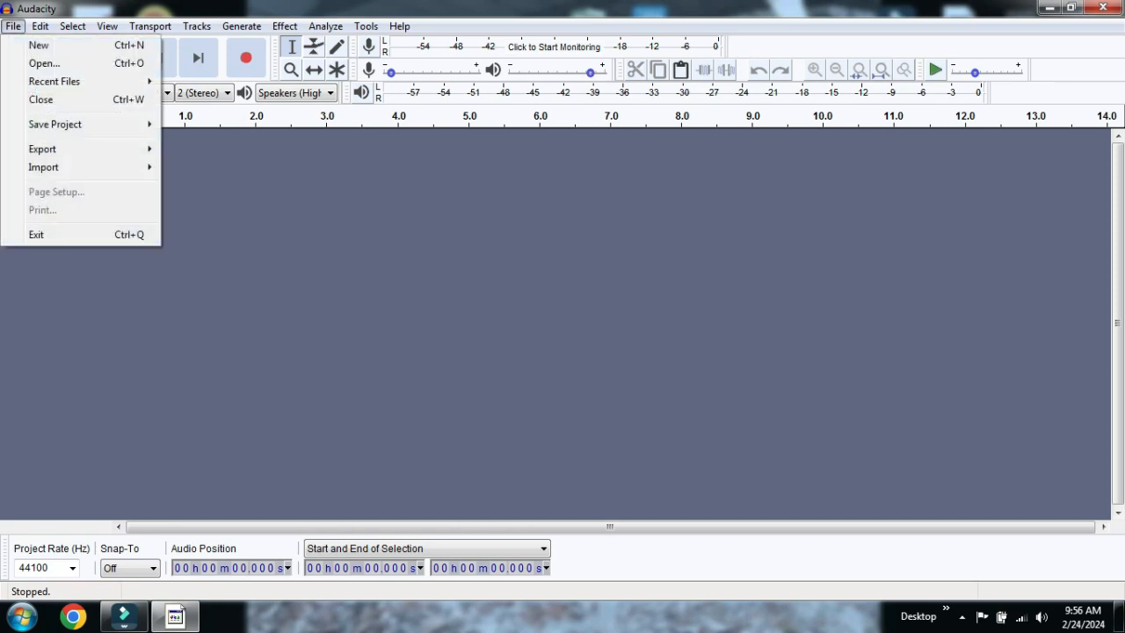
# Step: Open the saved project Audacity Audio Video
pyautogui.click(44, 64)
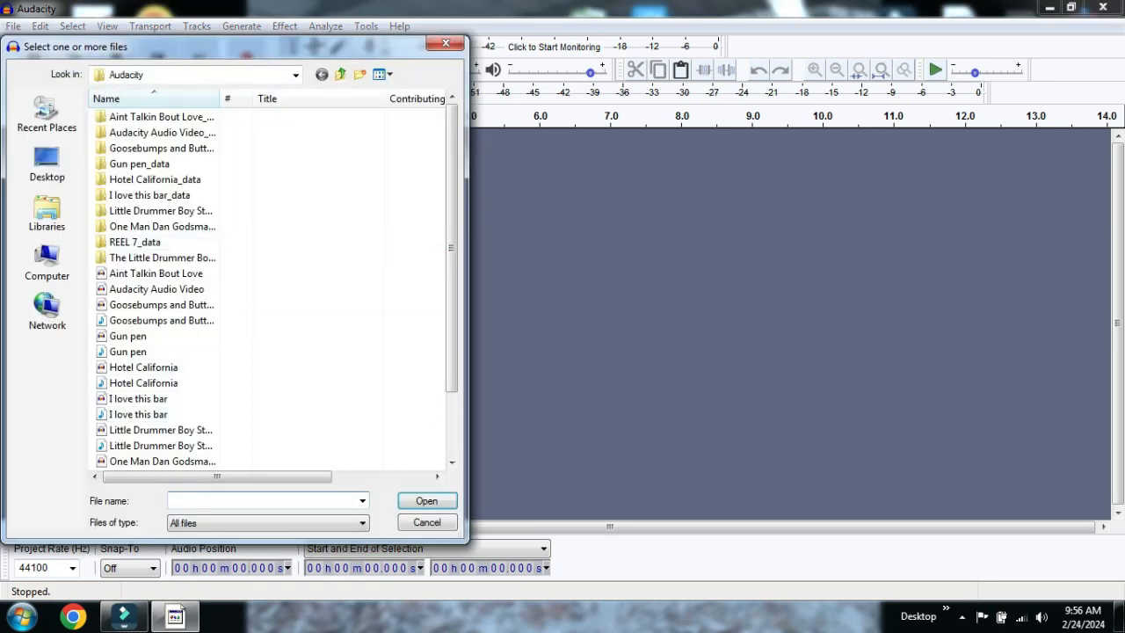
pyautogui.doubleClick(156, 288)
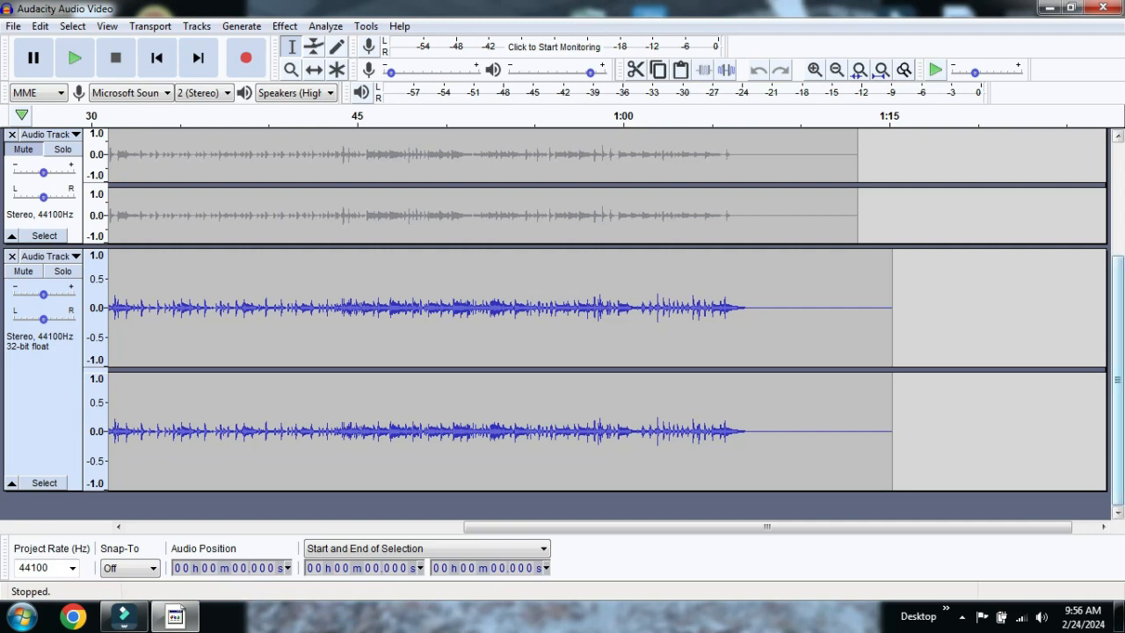
# Step: Rename the muted stereo audio track as Drums 1
pyautogui.moveTo(1118, 379); pyautogui.dragTo(1118, 326)
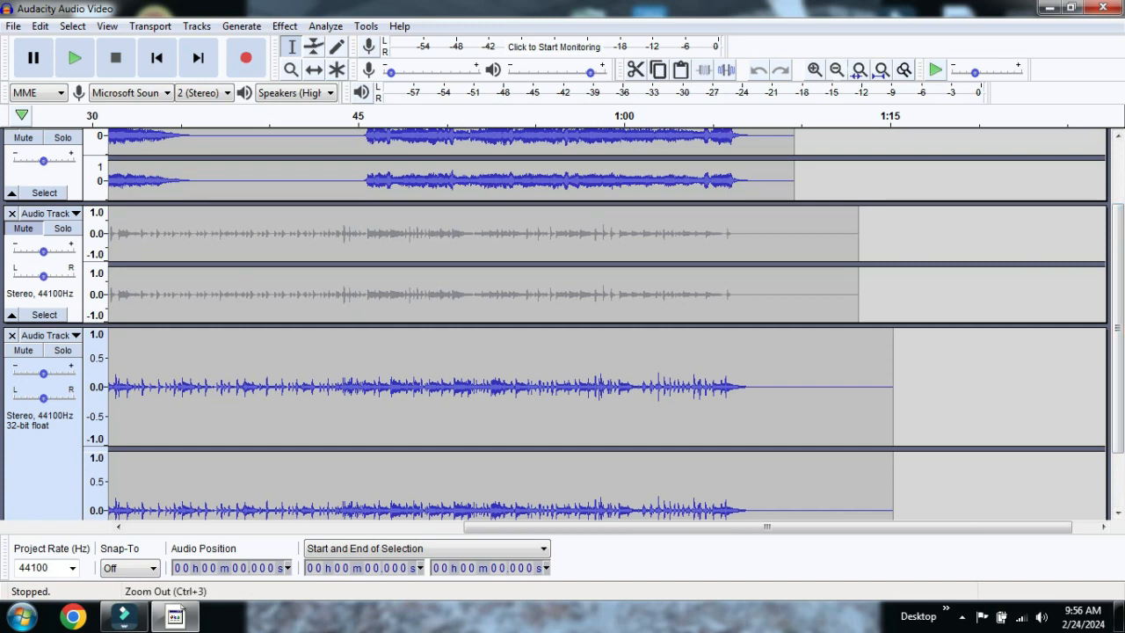
pyautogui.click(837, 69)
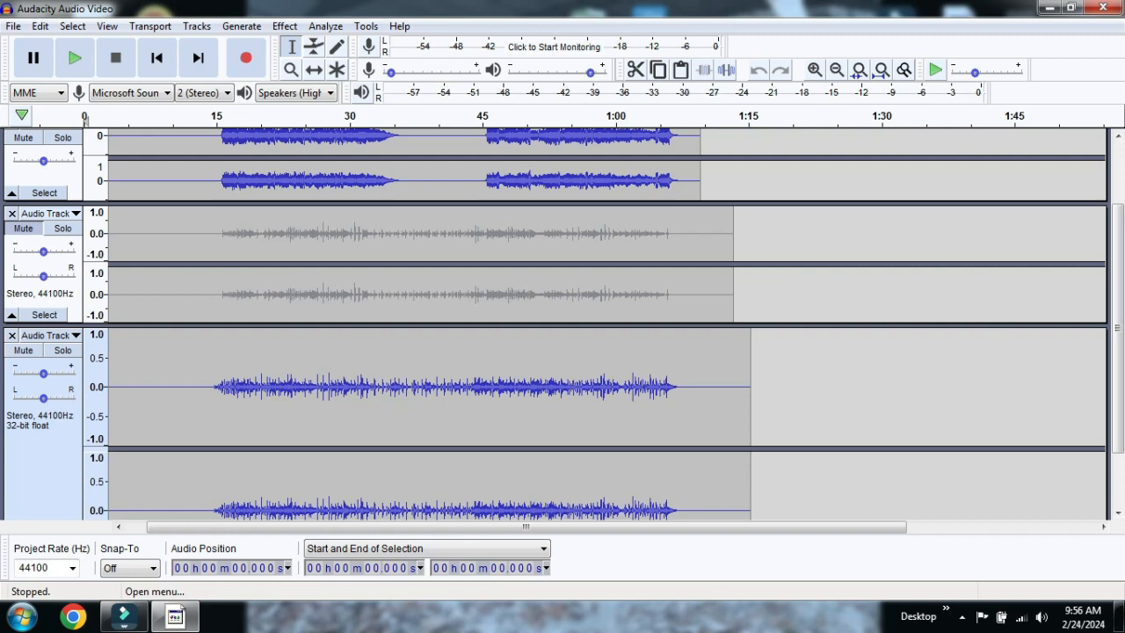
pyautogui.click(46, 213)
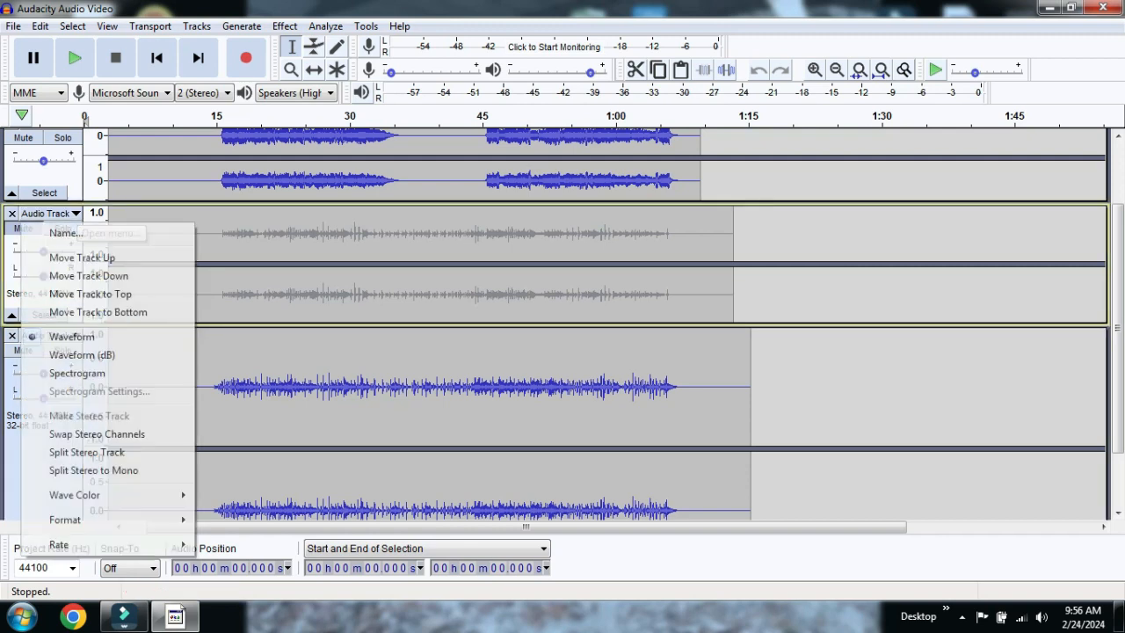
pyautogui.click(52, 231)
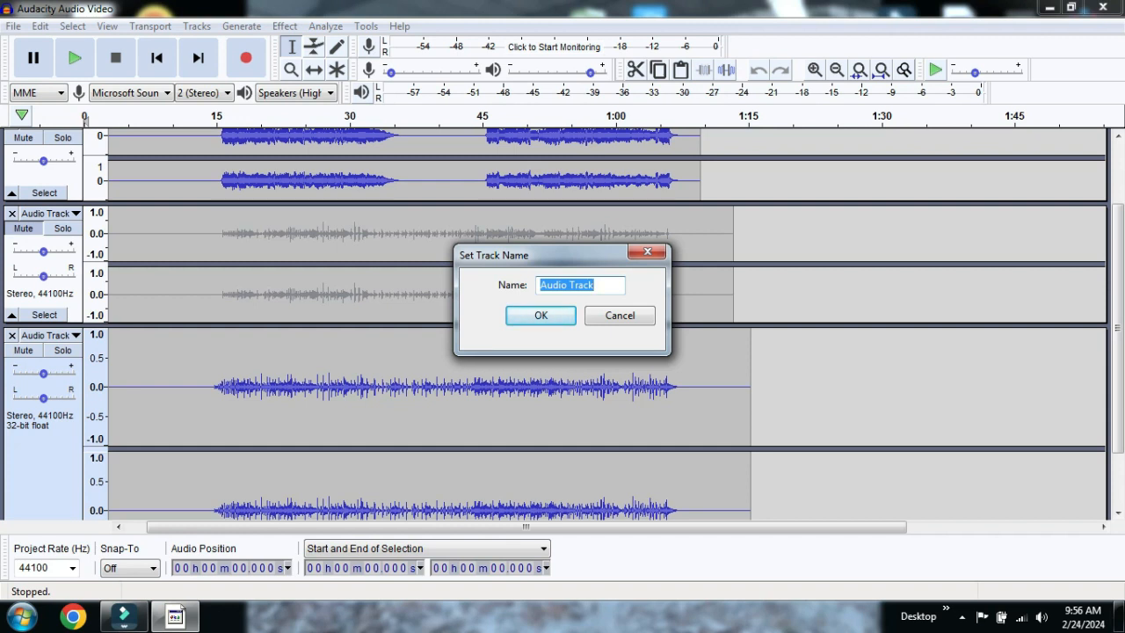
pyautogui.write('D')
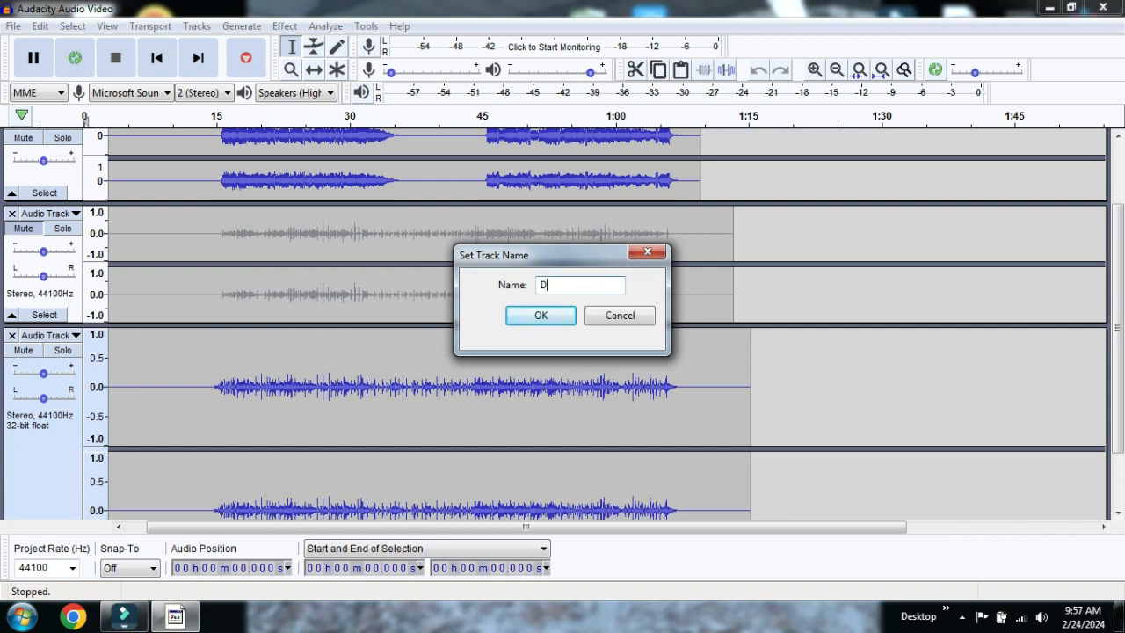
pyautogui.write('rums 1')
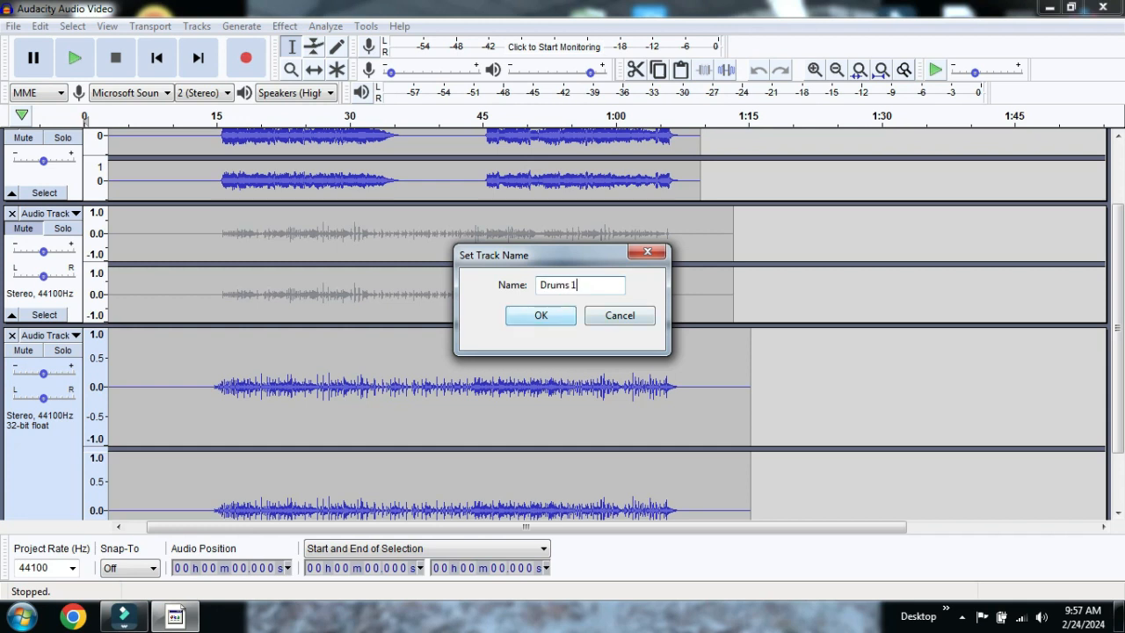
pyautogui.click(540, 315)
# Step: Rename the stereo track below Drums 1 as Drums 2
pyautogui.click(44, 334)
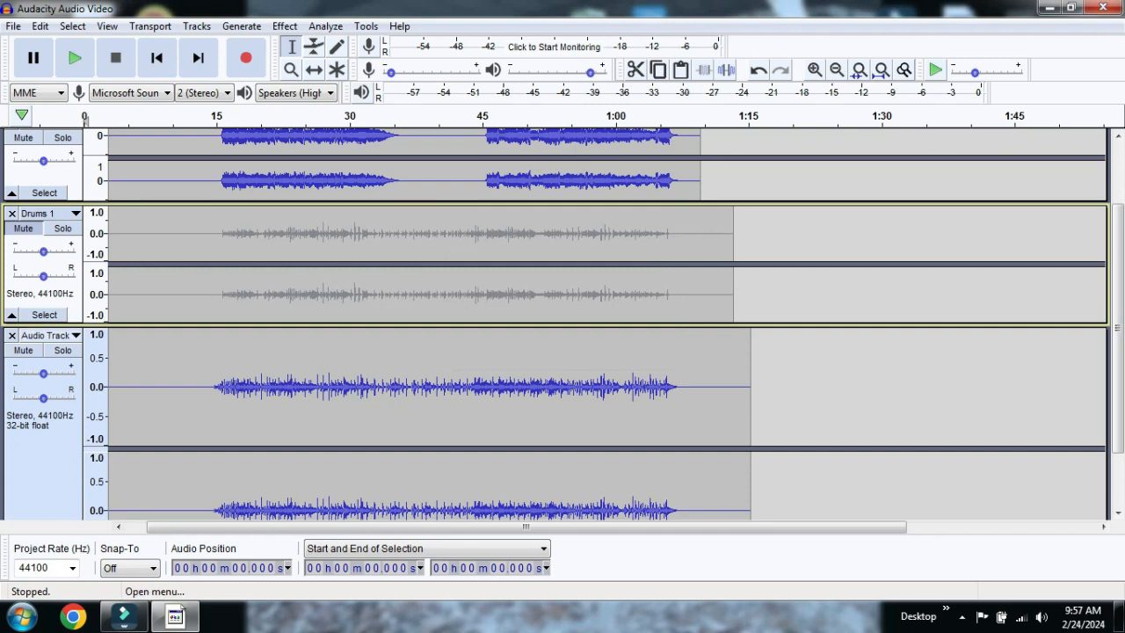
pyautogui.click(66, 277)
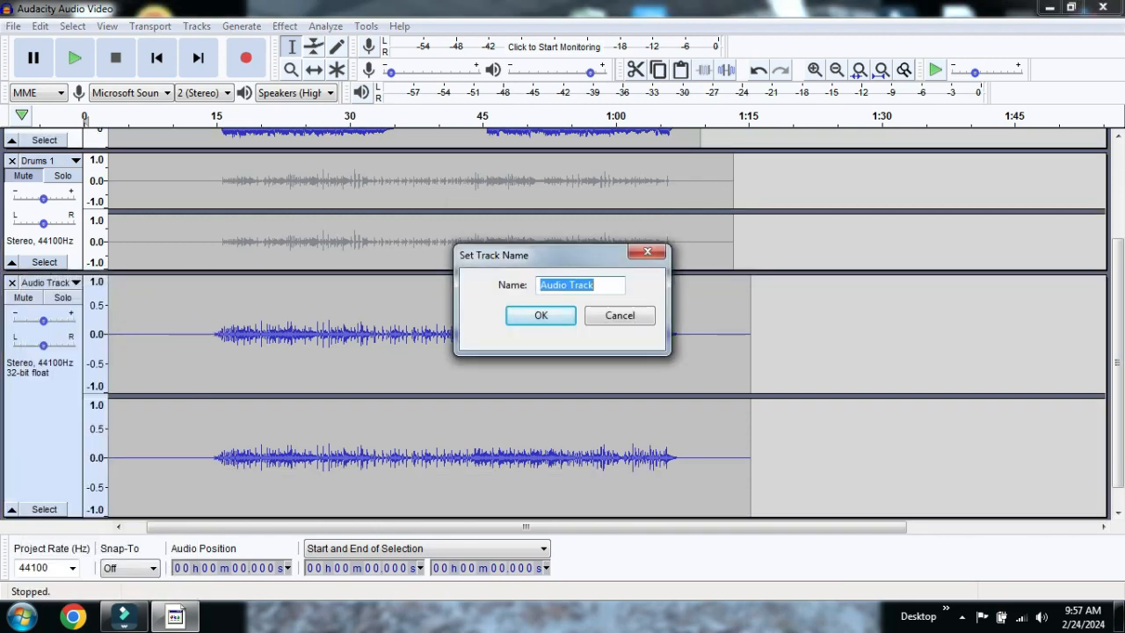
pyautogui.write('Drums 2')
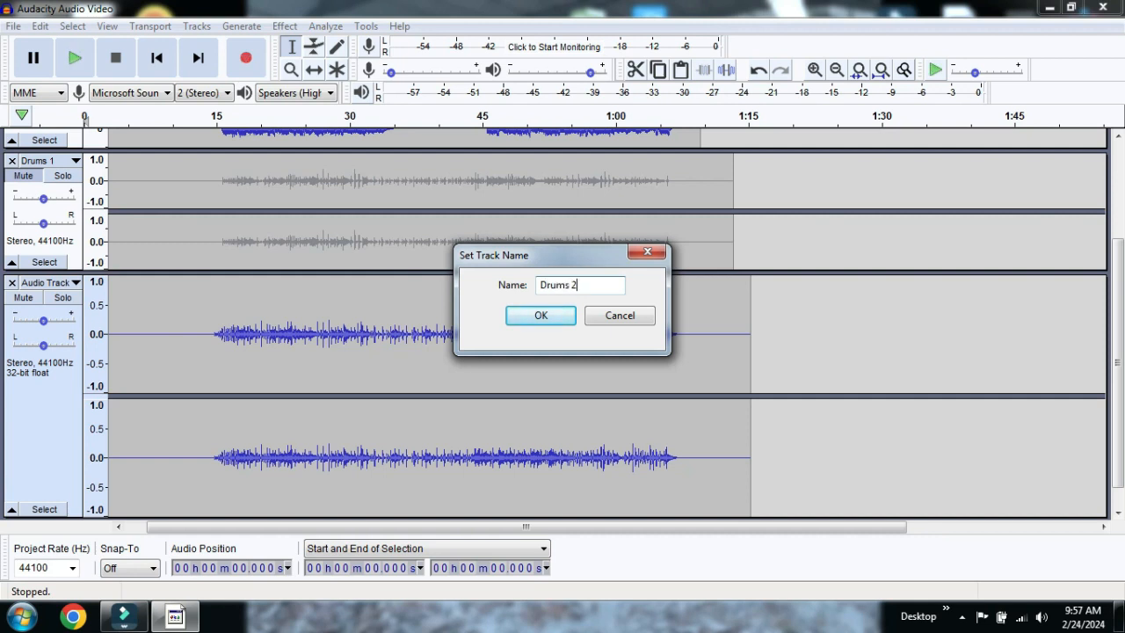
pyautogui.click(541, 315)
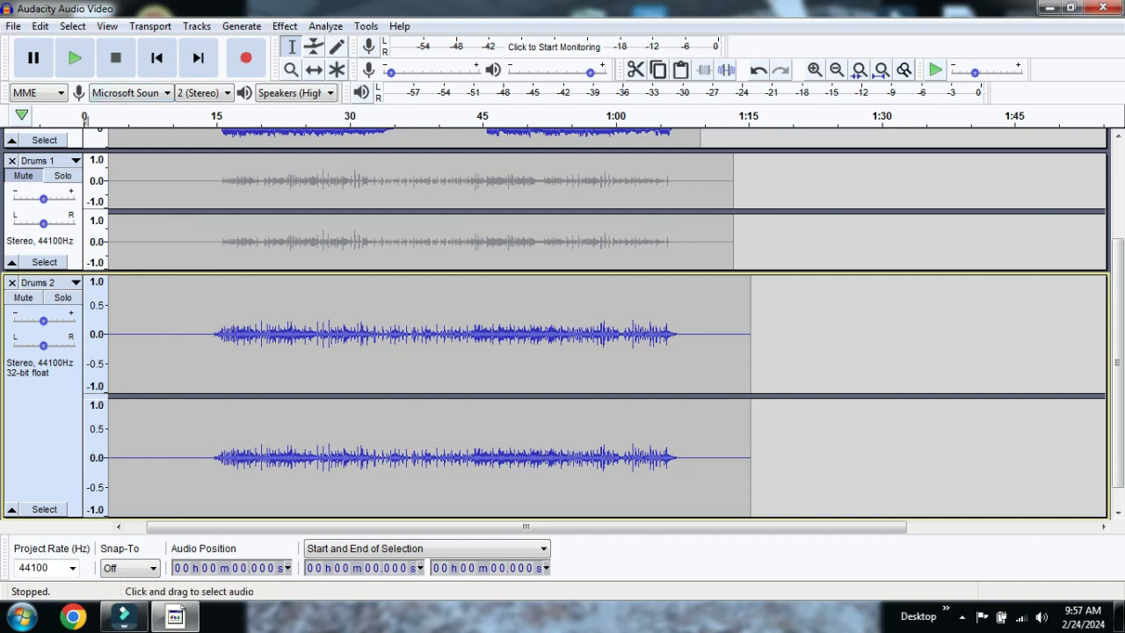
# Step: Move the Drums 1 track to the bottom of the track stack
pyautogui.scroll(3, 180, 610)
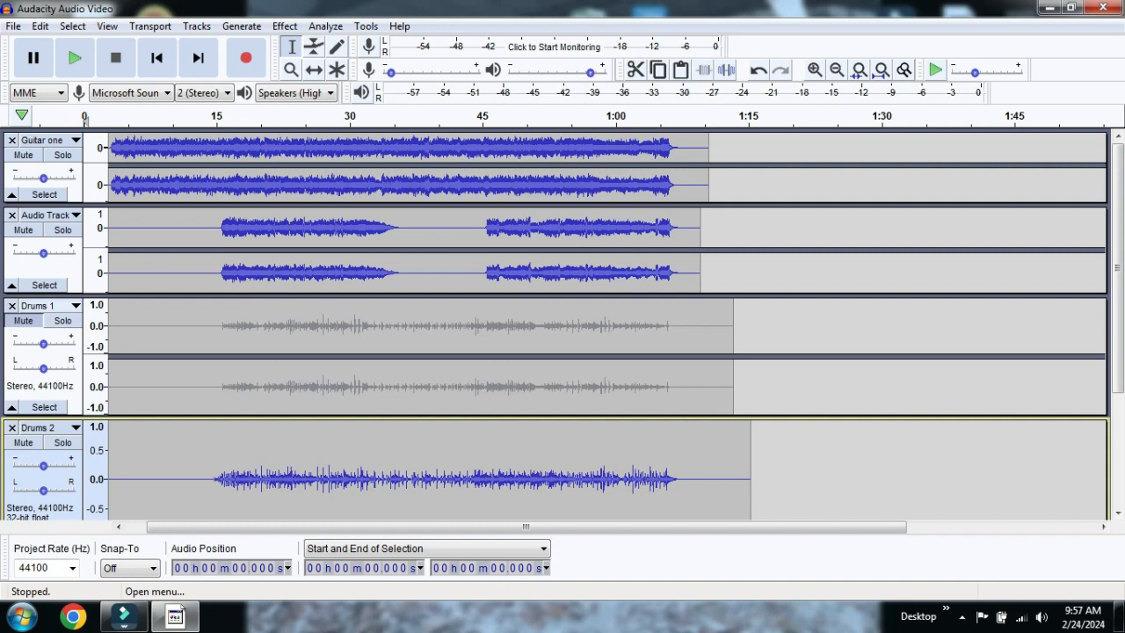
pyautogui.click(44, 305)
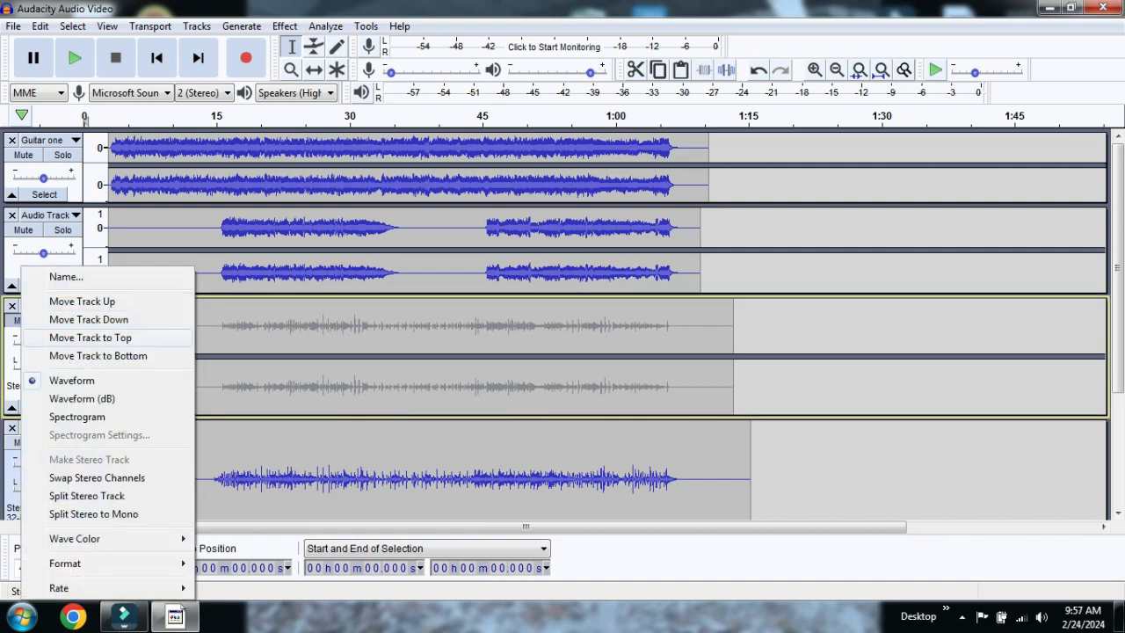
pyautogui.press('Down')
pyautogui.press('Down')
pyautogui.press('Return')
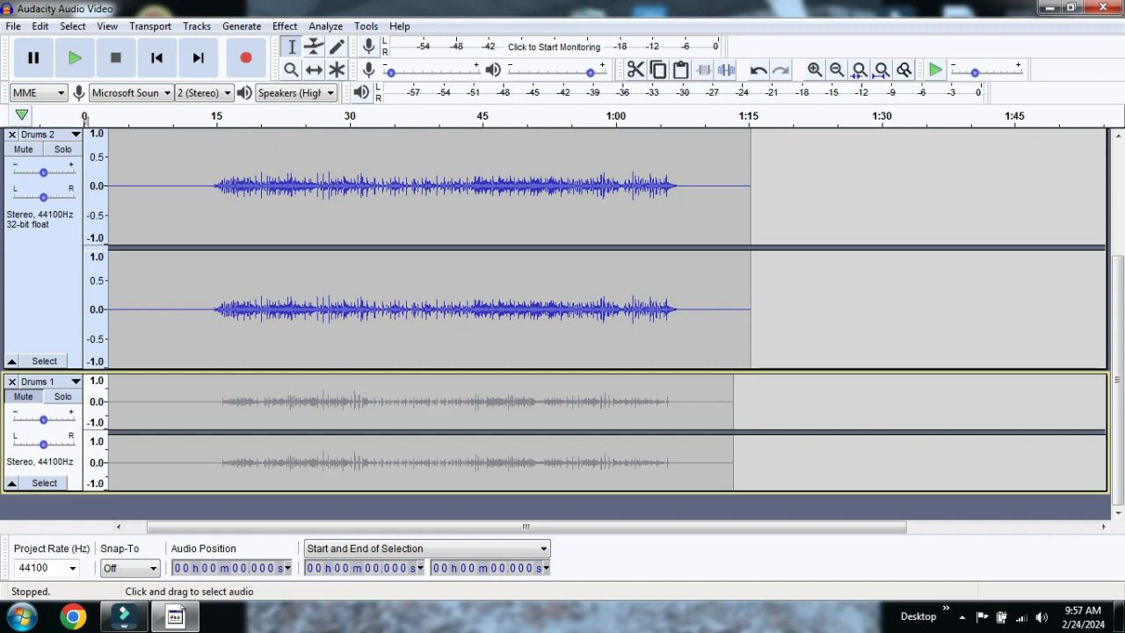
# Step: Reduce the display height of the Drums 2 track and copy all of its audio
pyautogui.scroll(2, 598, 421)
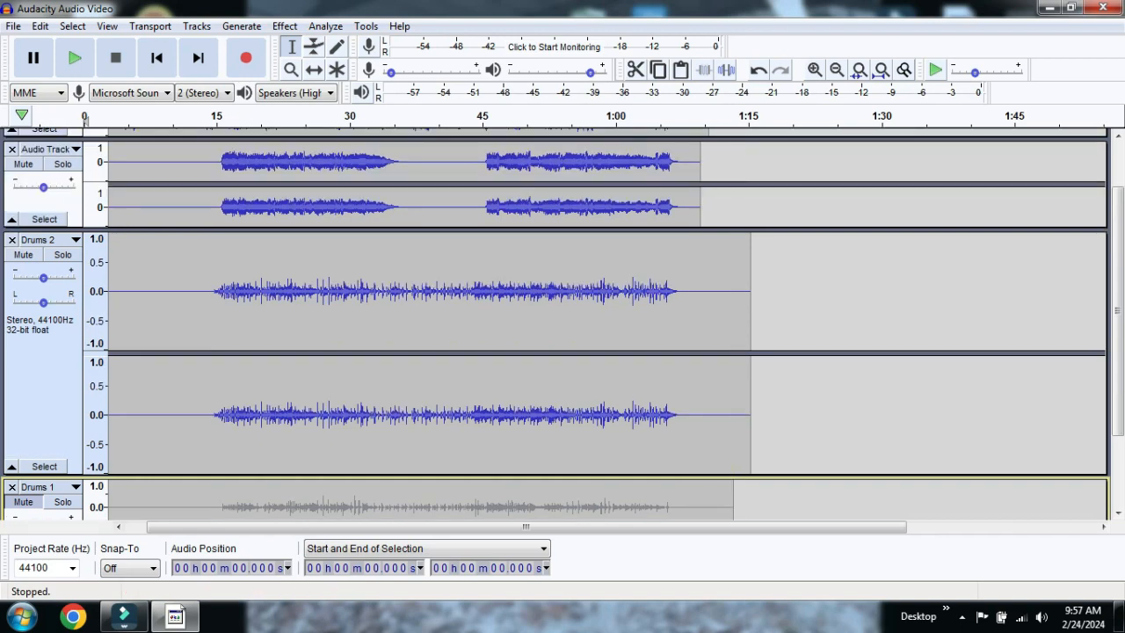
pyautogui.moveTo(563, 476); pyautogui.dragTo(562, 424)
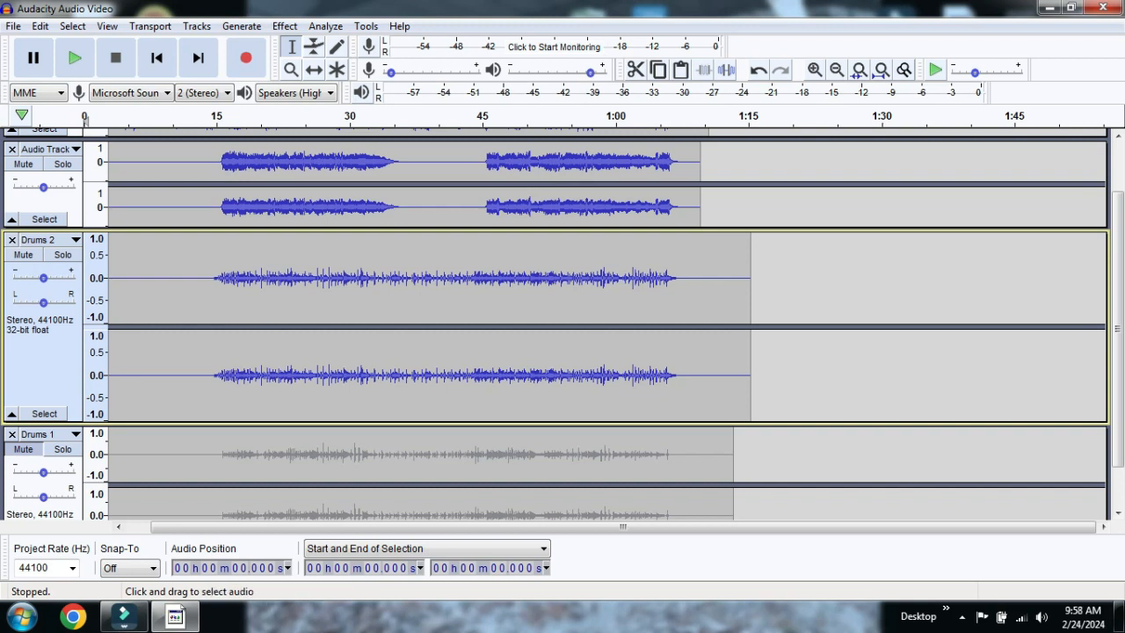
pyautogui.click(44, 374)
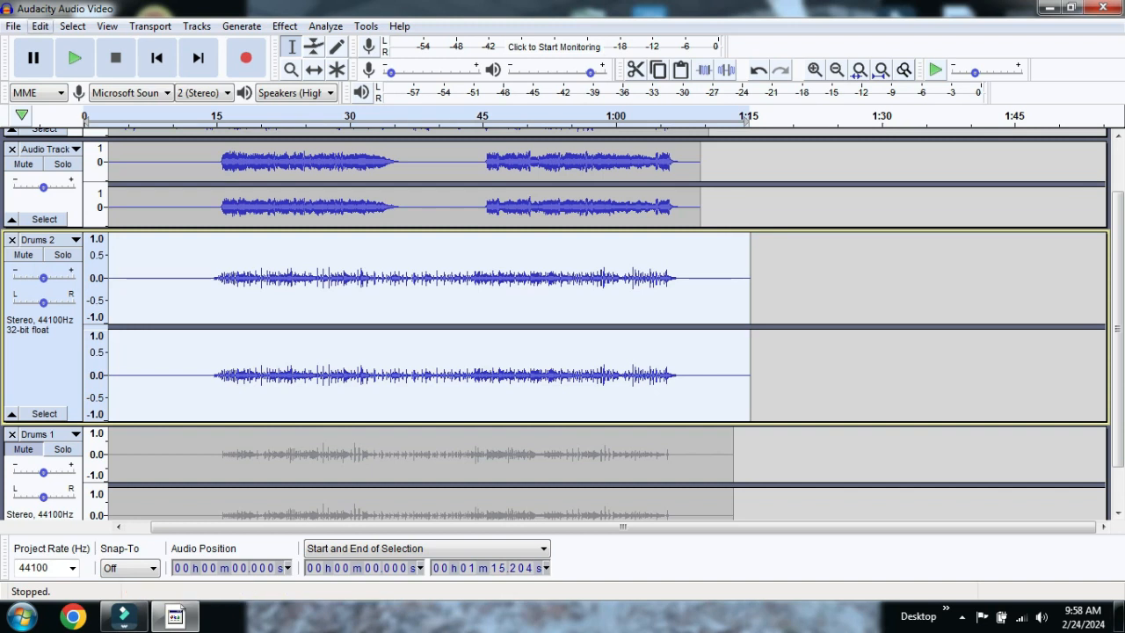
pyautogui.click(39, 26)
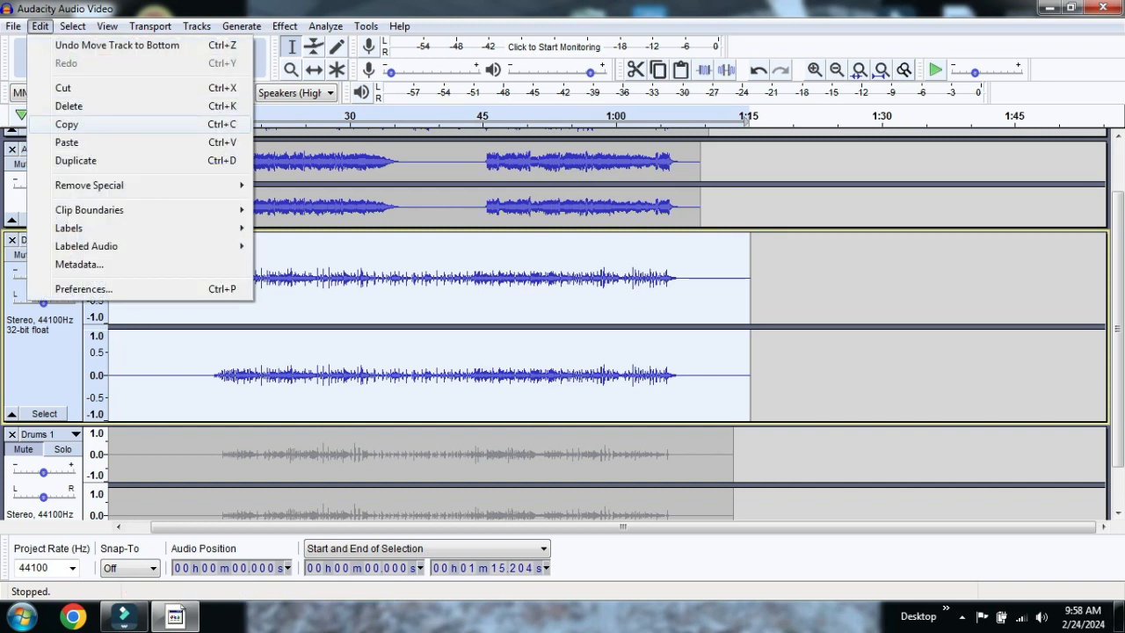
pyautogui.click(88, 124)
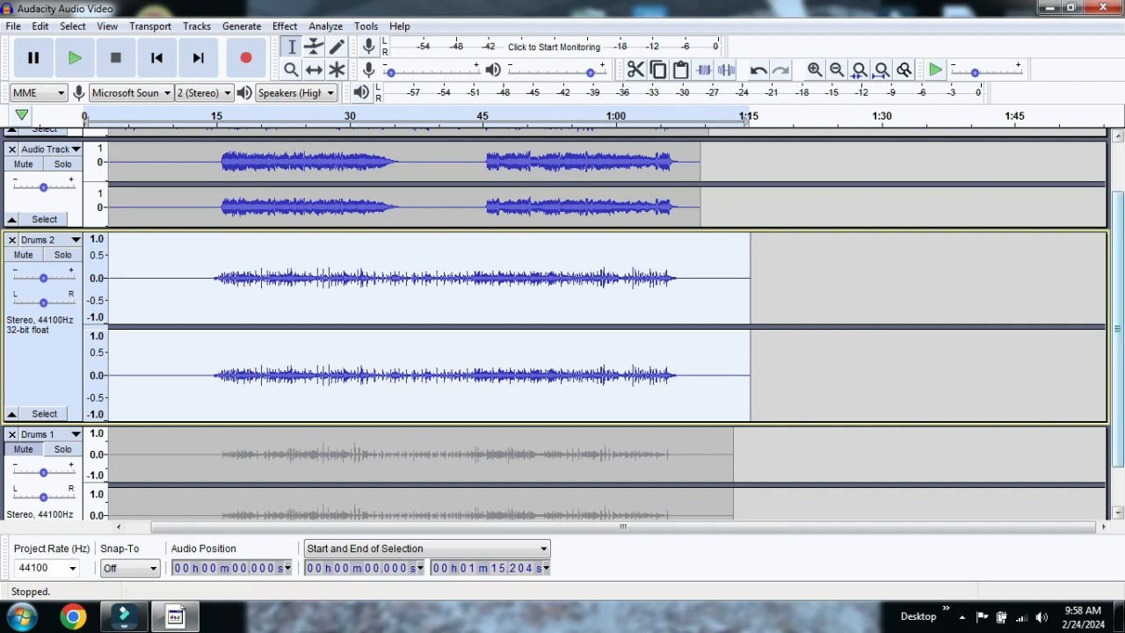
# Step: Add a new empty stereo track to the project
pyautogui.moveTo(1118, 328); pyautogui.dragTo(1117, 369)
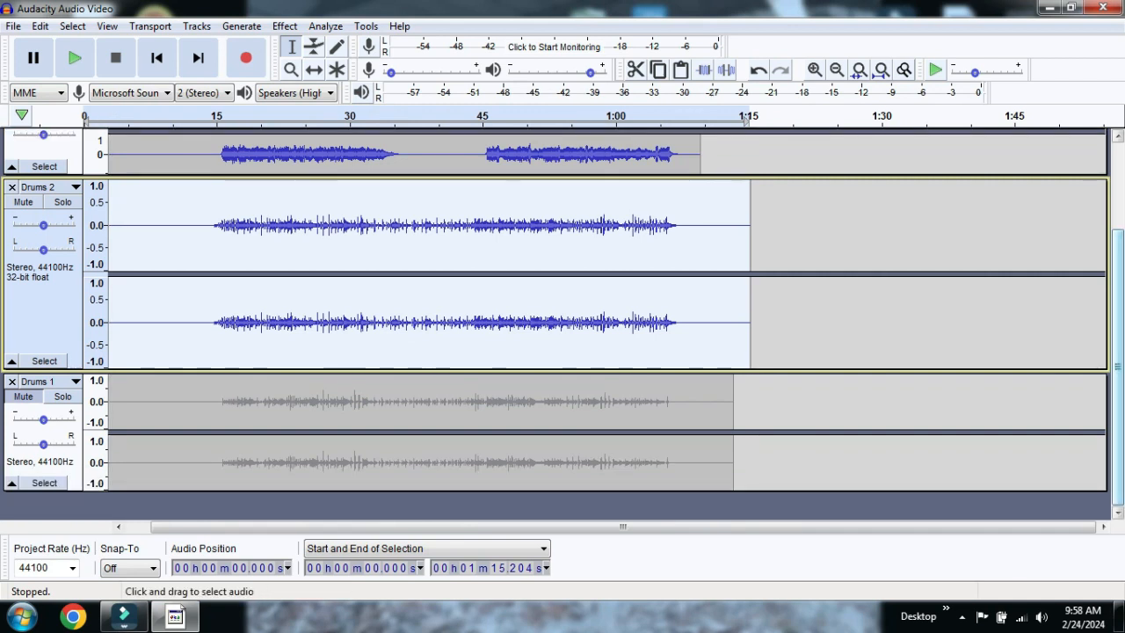
pyautogui.click(196, 25)
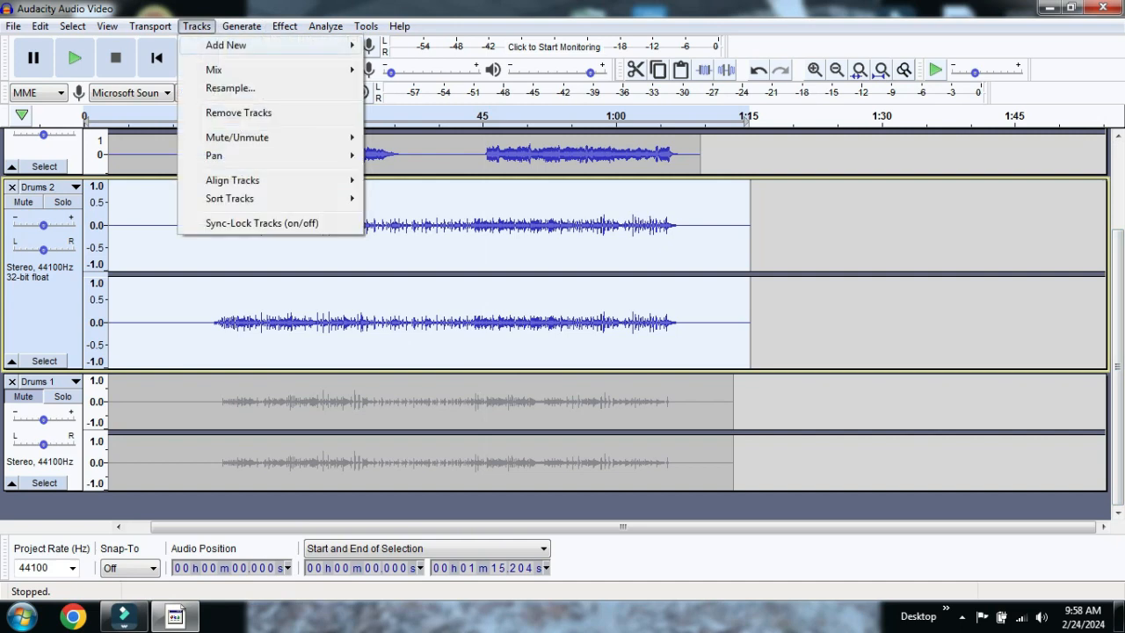
pyautogui.moveTo(226, 44)
pyautogui.click(414, 63)
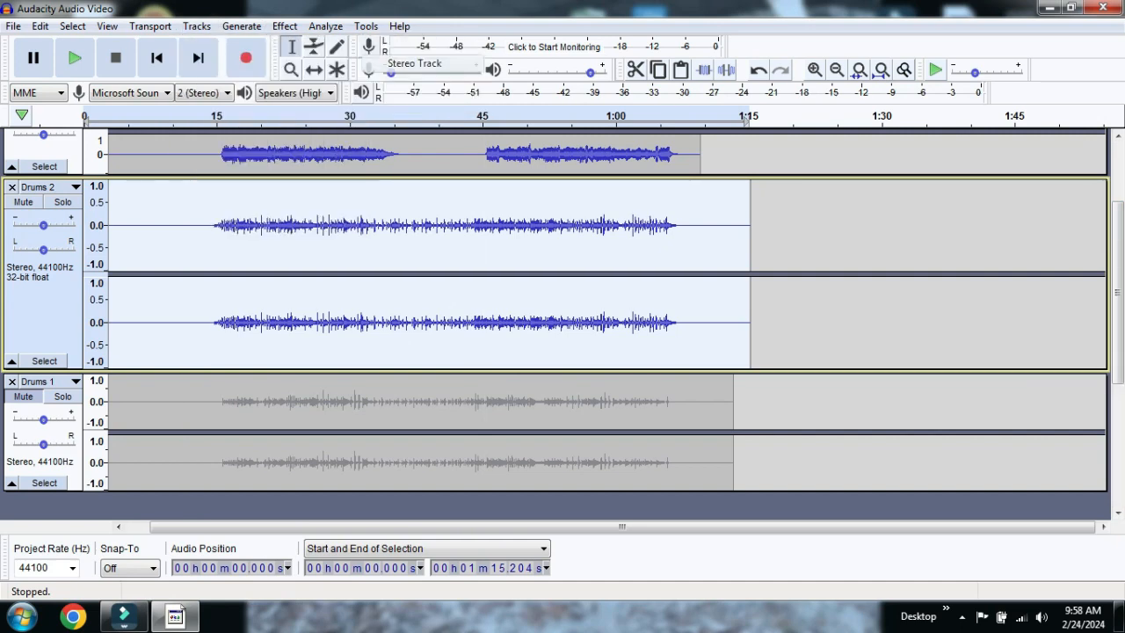
# Step: Paste the copied Drums 2 audio into the new stereo track, starting at time zero
pyautogui.click(159, 330)
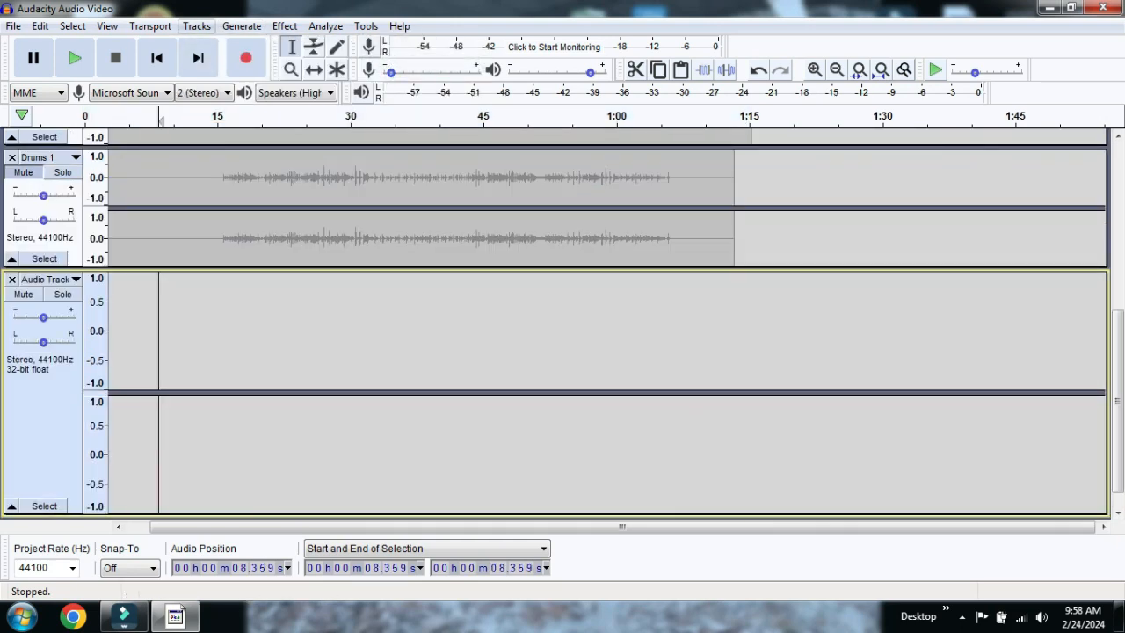
pyautogui.click(157, 58)
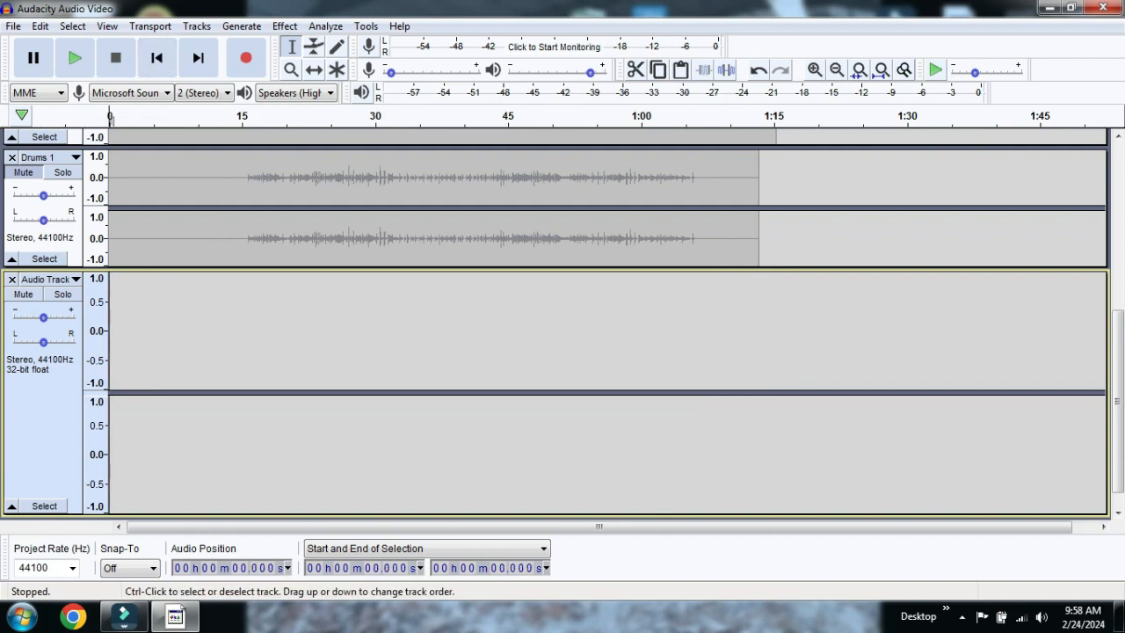
pyautogui.click(40, 25)
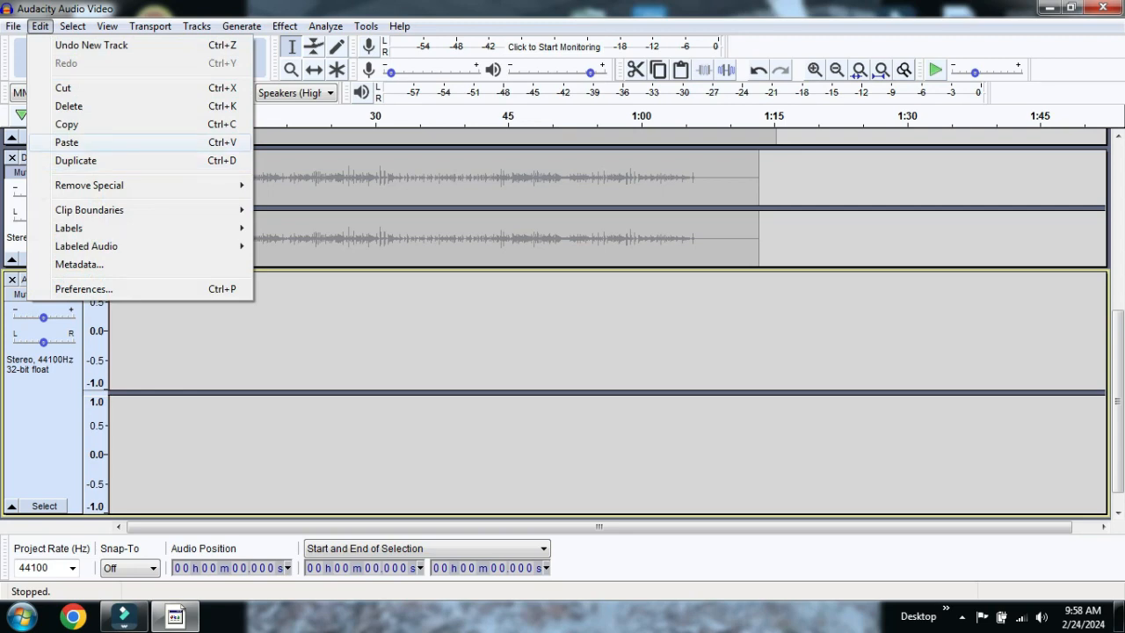
pyautogui.click(66, 143)
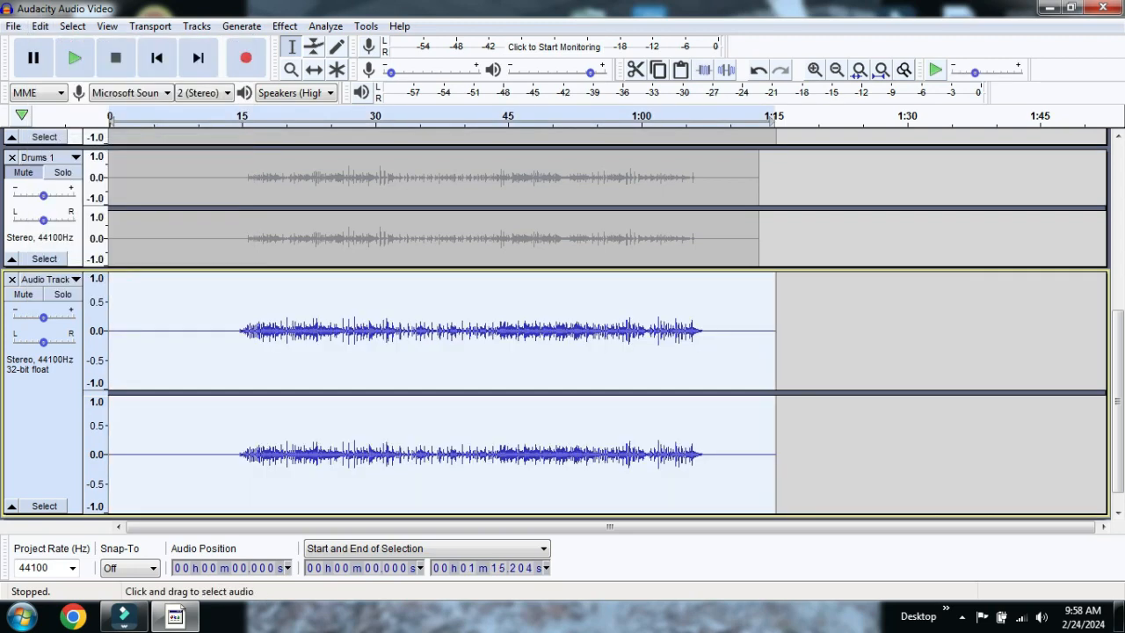
# Step: Mute the new stereo track holding the pasted drum audio
pyautogui.scroll(4, 563, 325)
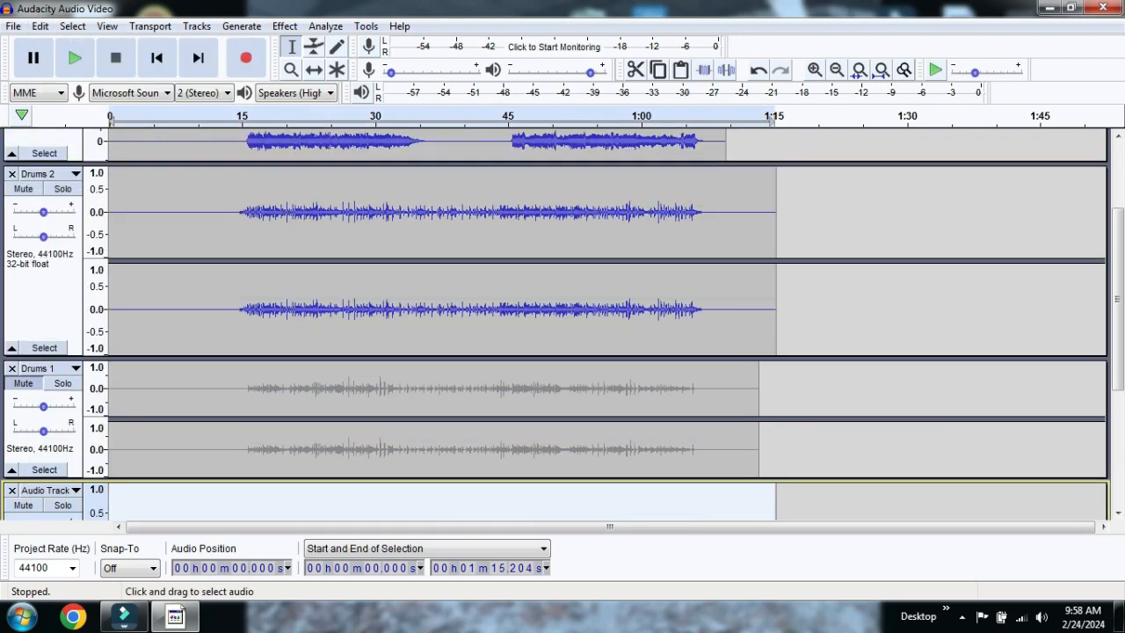
pyautogui.scroll(-4, 563, 325)
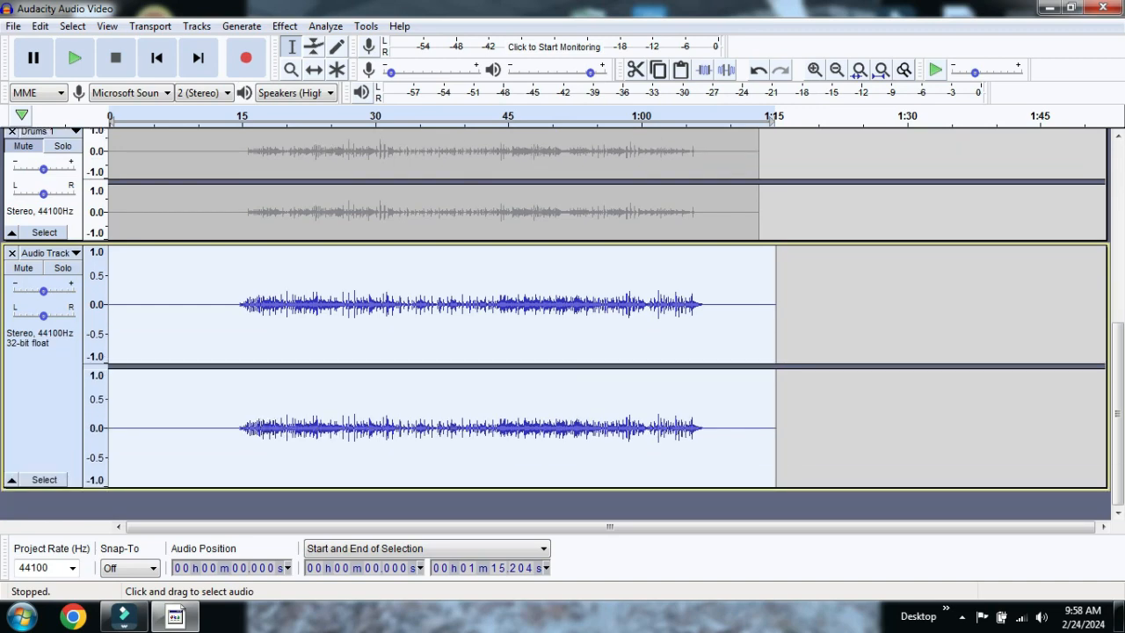
pyautogui.scroll(6, 562, 325)
pyautogui.scroll(-5, 562, 325)
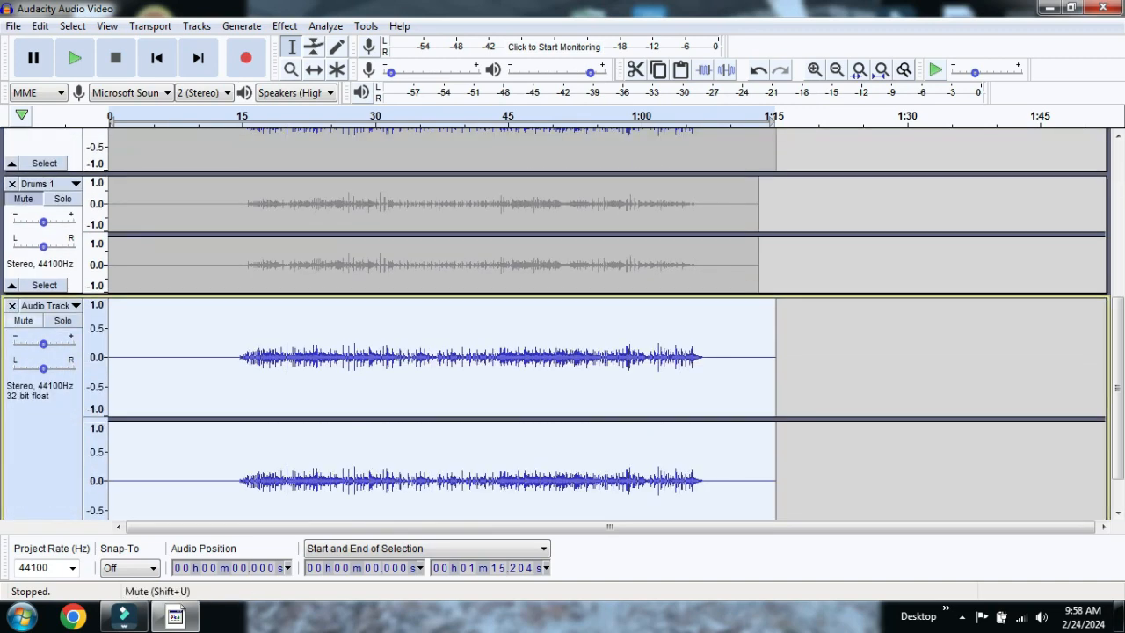
pyautogui.click(24, 321)
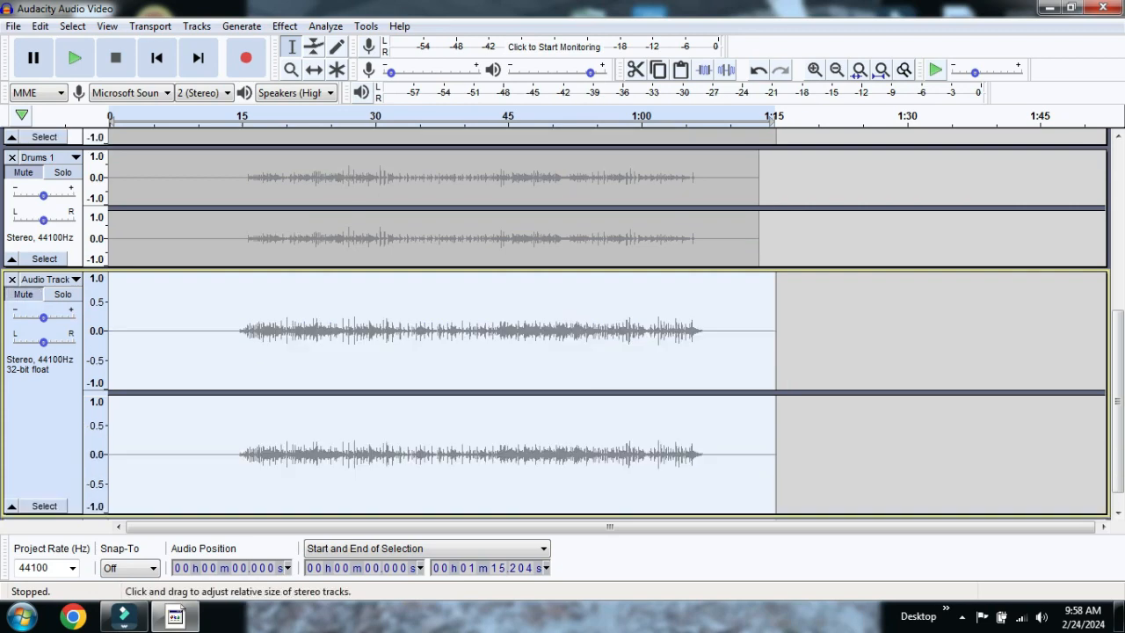
pyautogui.scroll(6, 562, 326)
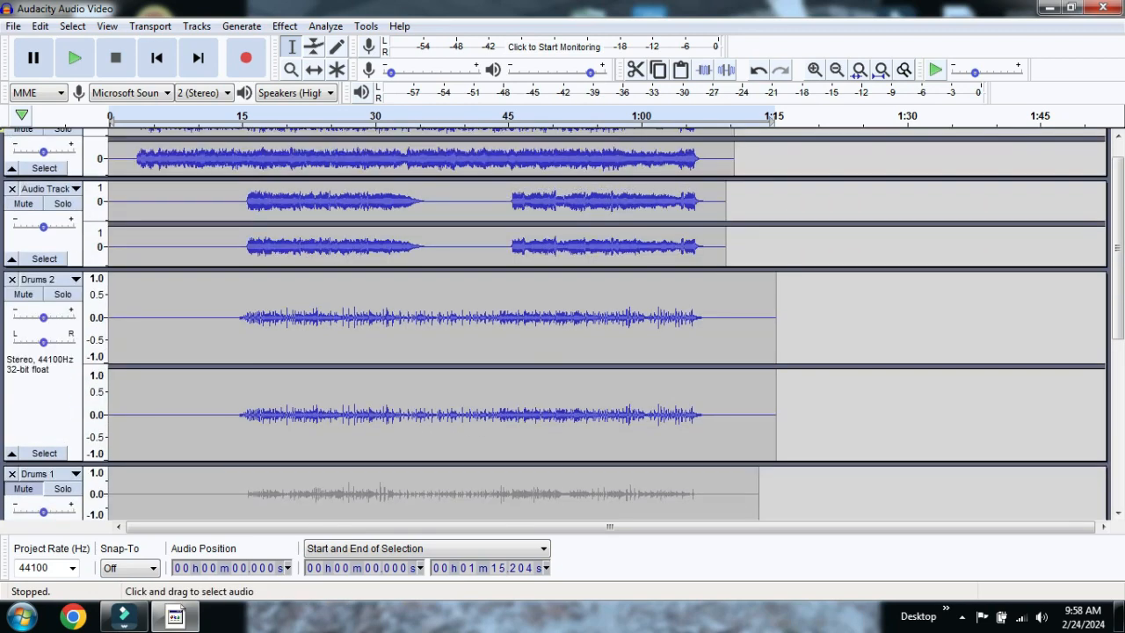
pyautogui.scroll(-6, 562, 326)
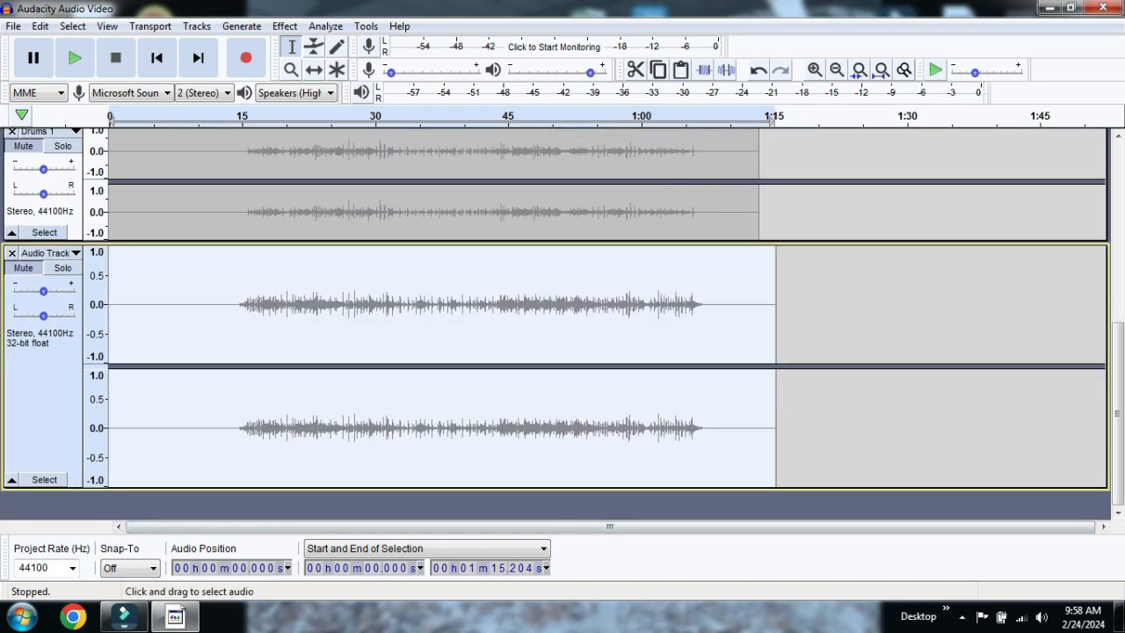
pyautogui.scroll(4, 562, 325)
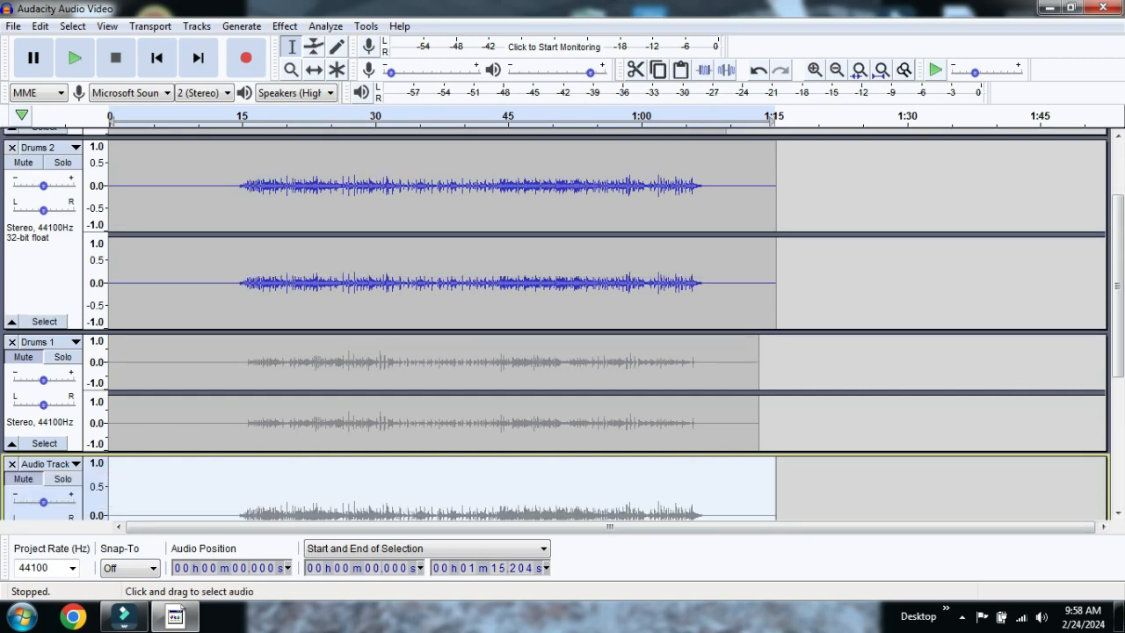
pyautogui.scroll(2, 562, 325)
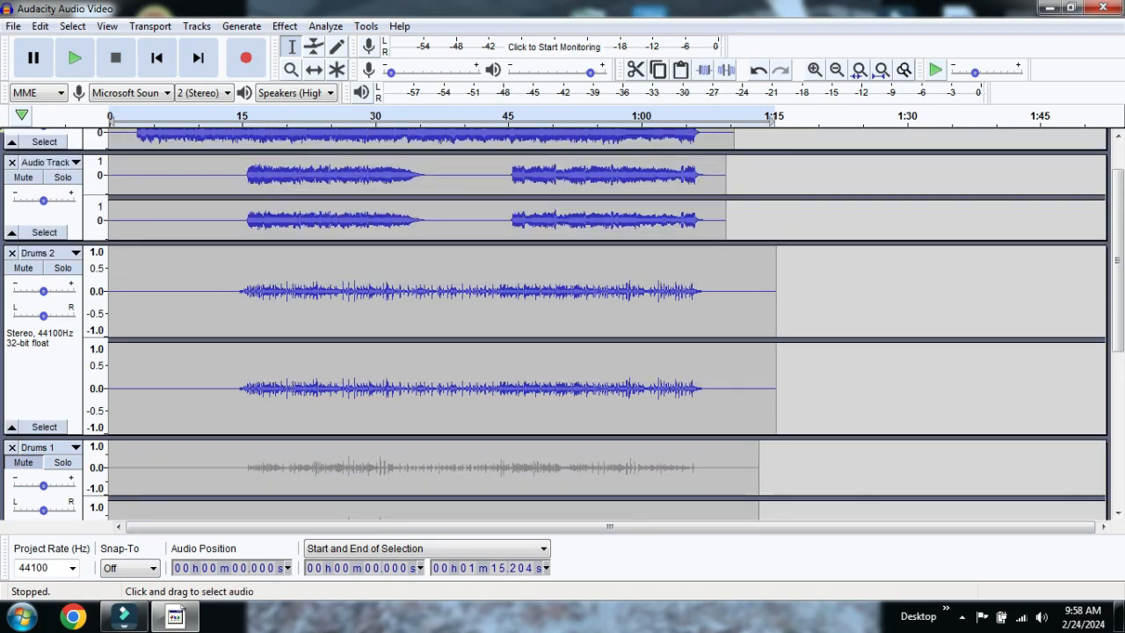
# Step: Rename the new muted stereo track holding the pasted drum audio as Drums 2 RAW
pyautogui.scroll(-6, 563, 325)
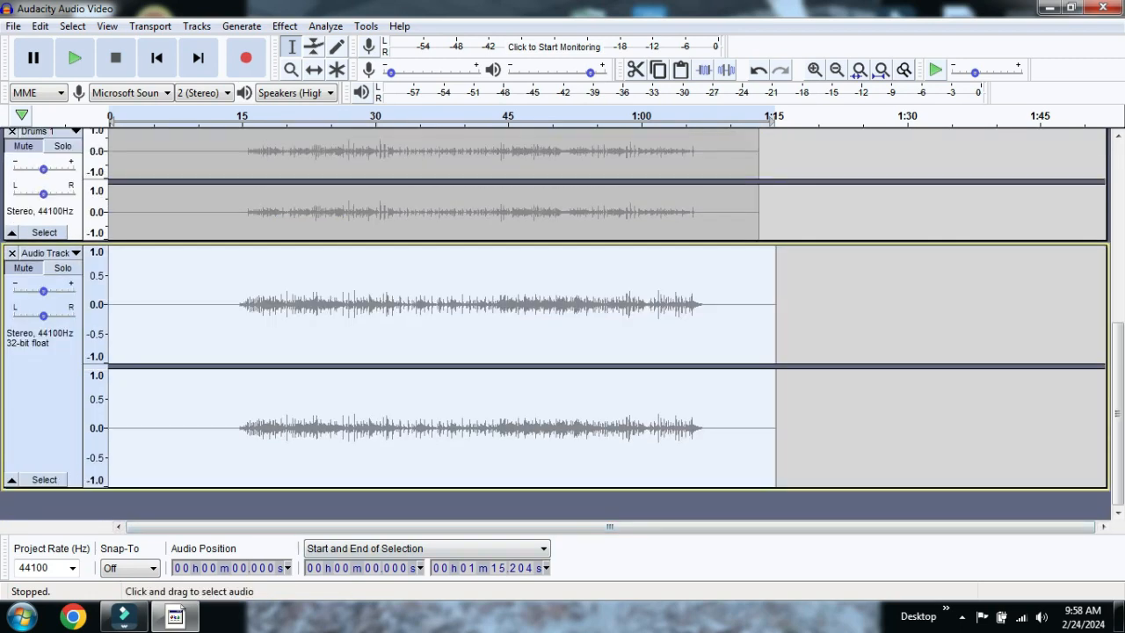
pyautogui.scroll(8, 23, 374)
pyautogui.scroll(-5, 23, 373)
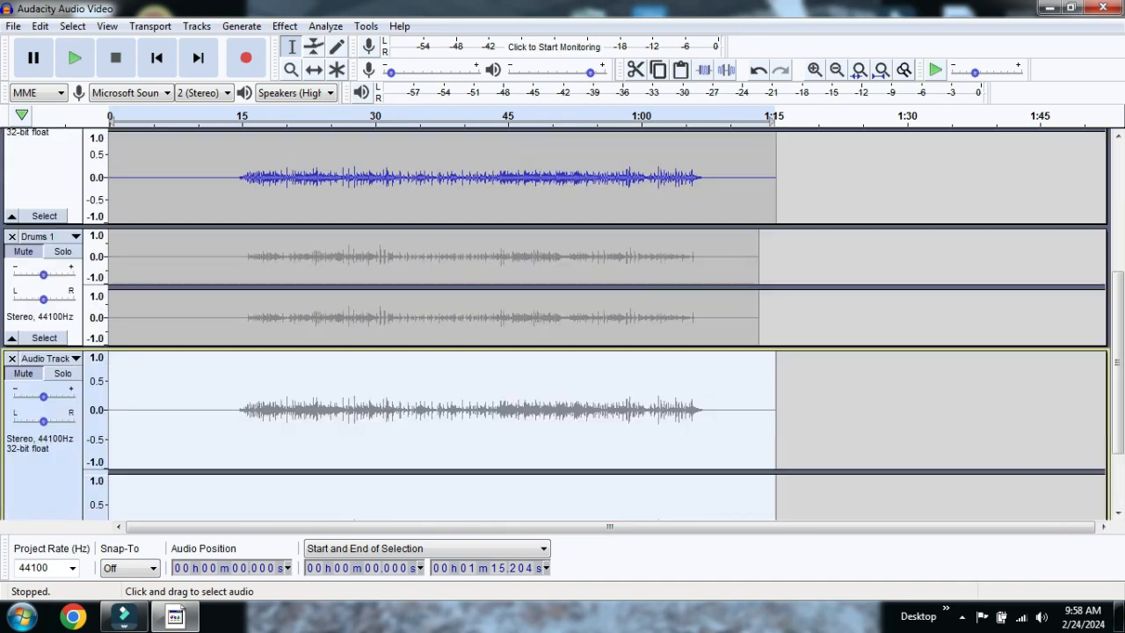
pyautogui.click(44, 357)
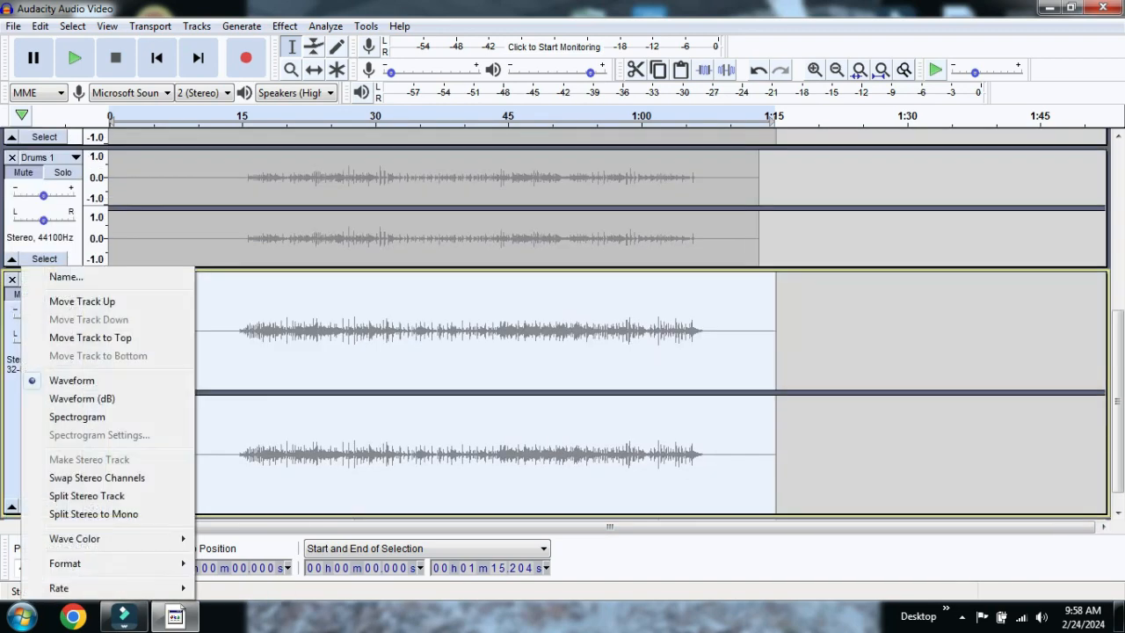
pyautogui.click(66, 277)
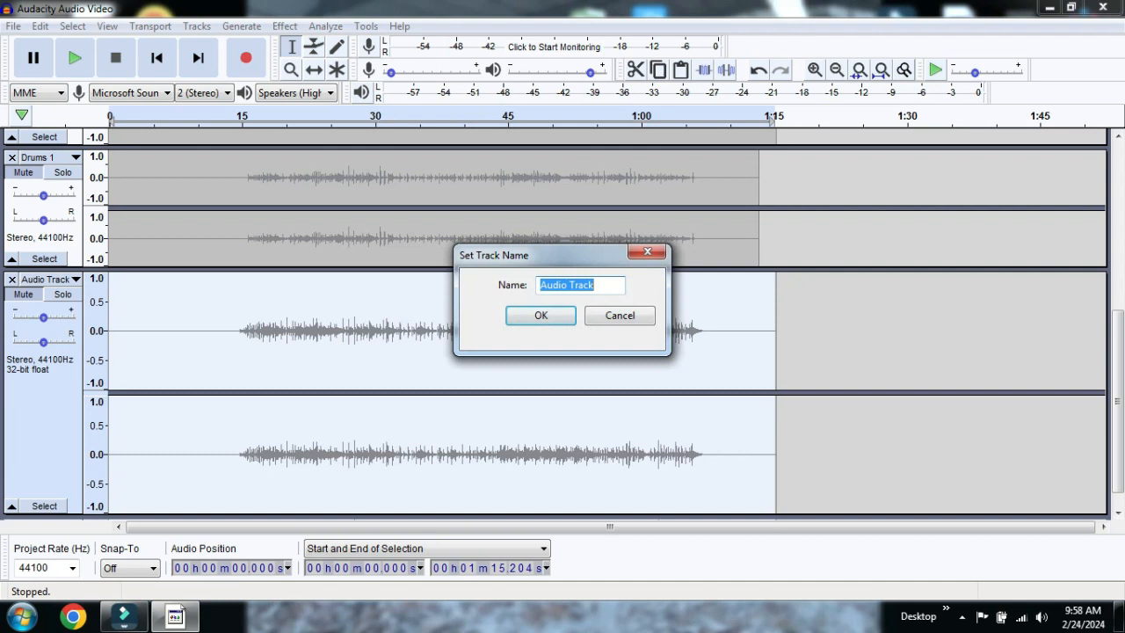
pyautogui.write('Dru')
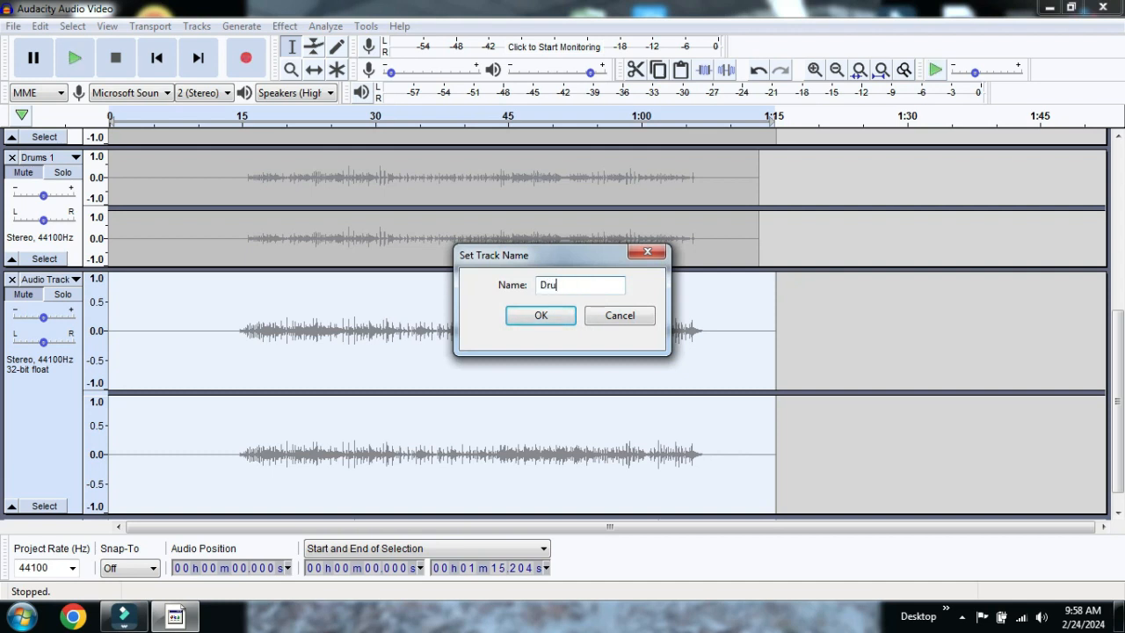
pyautogui.write('ms 2 RAW')
pyautogui.press('Return')
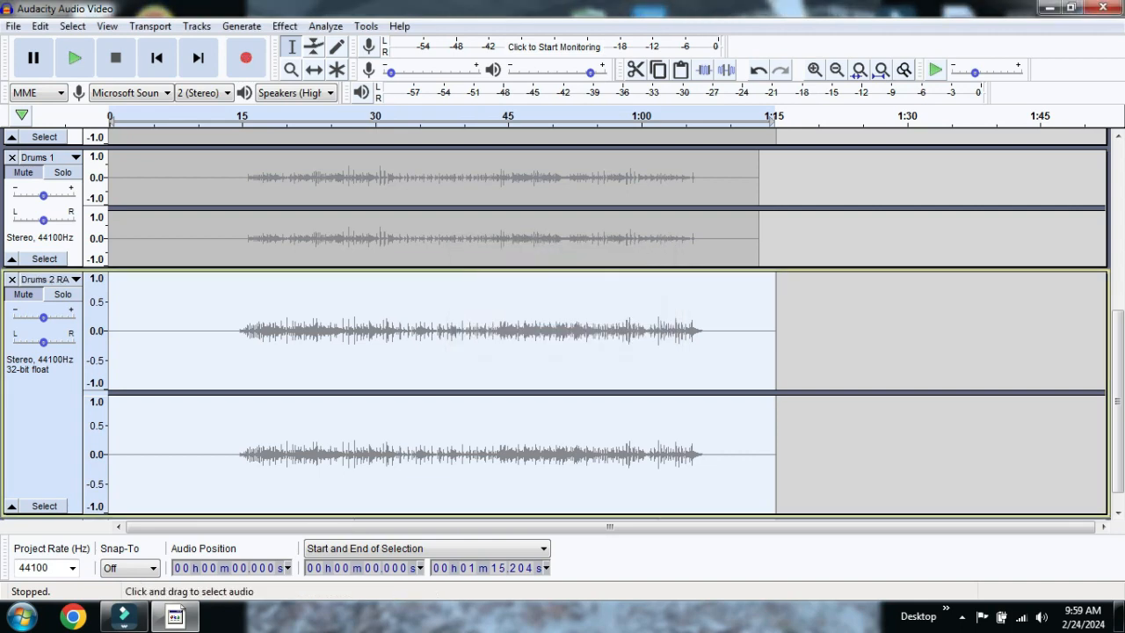
# Step: Select the silent lead-in of the Drums 2 track, from 0 to about 13.56 s, and open the list of effects
pyautogui.scroll(5, 563, 325)
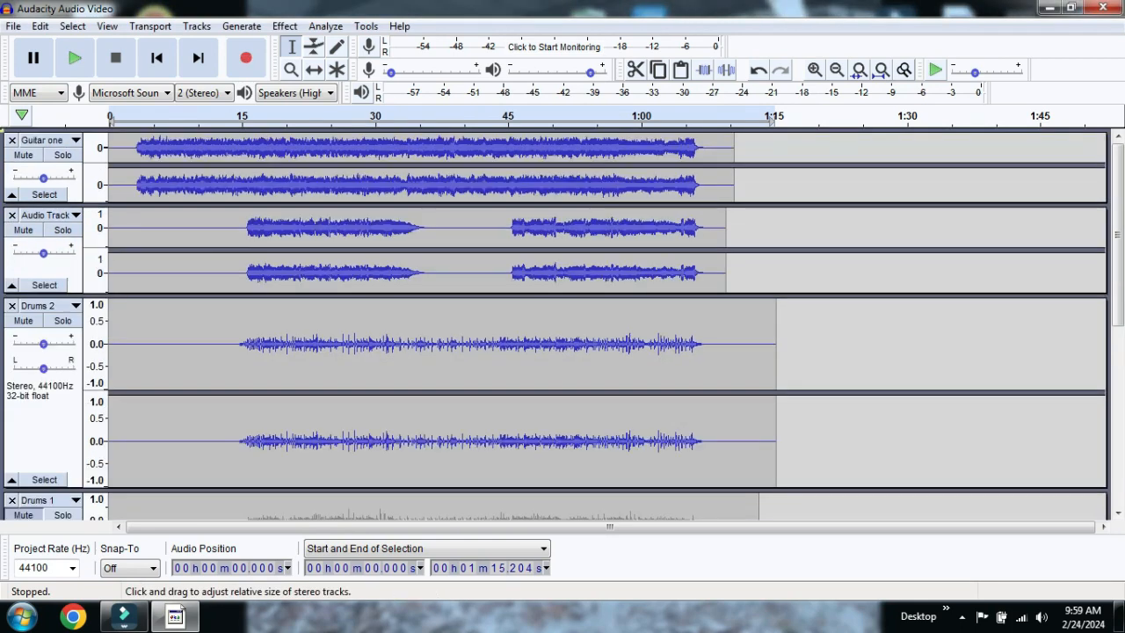
pyautogui.scroll(-2, 563, 325)
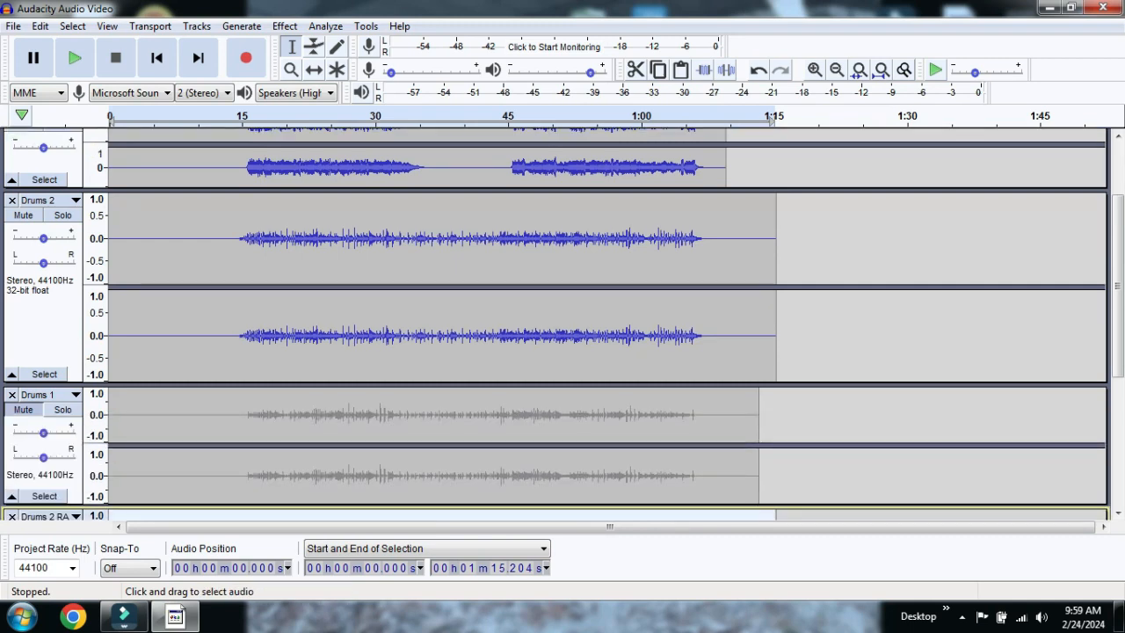
pyautogui.click(44, 316)
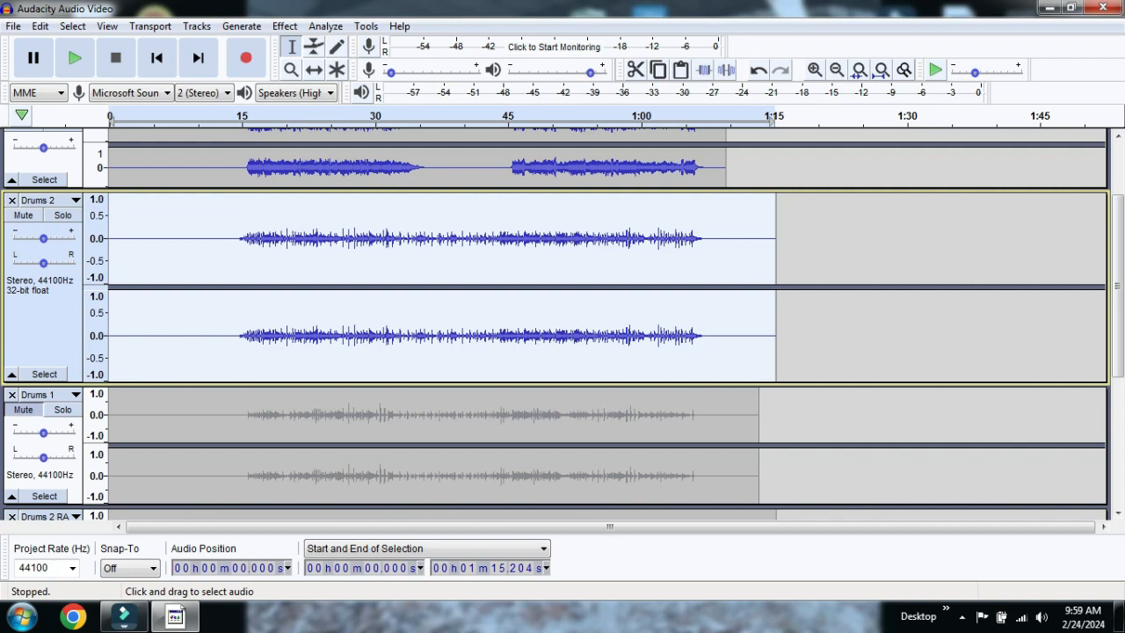
pyautogui.moveTo(228, 264); pyautogui.dragTo(109, 264)
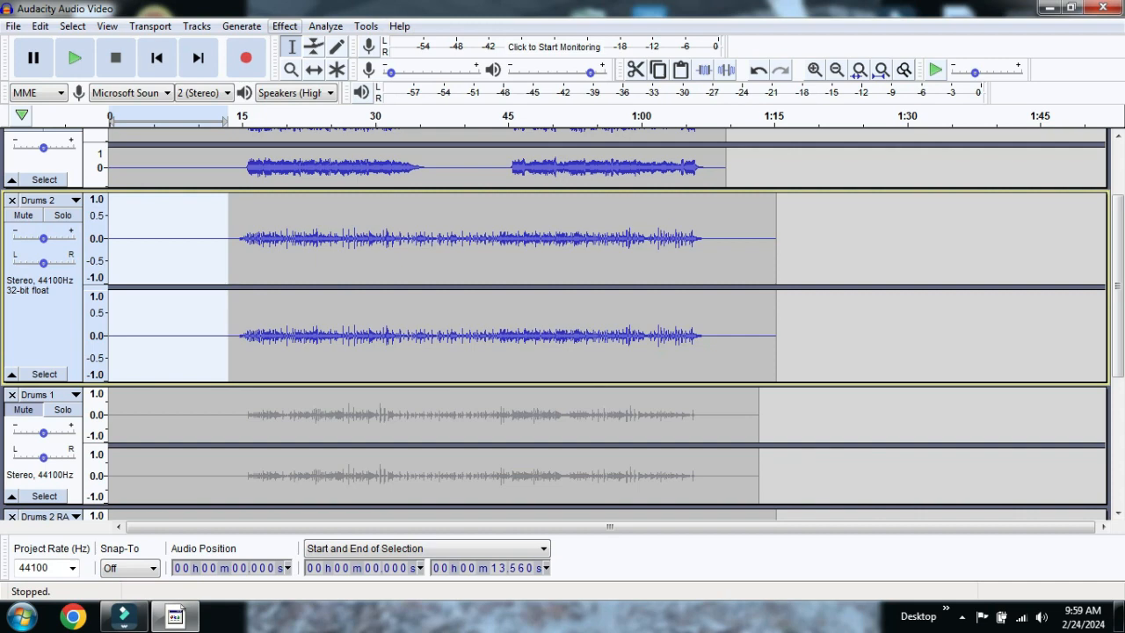
pyautogui.click(285, 25)
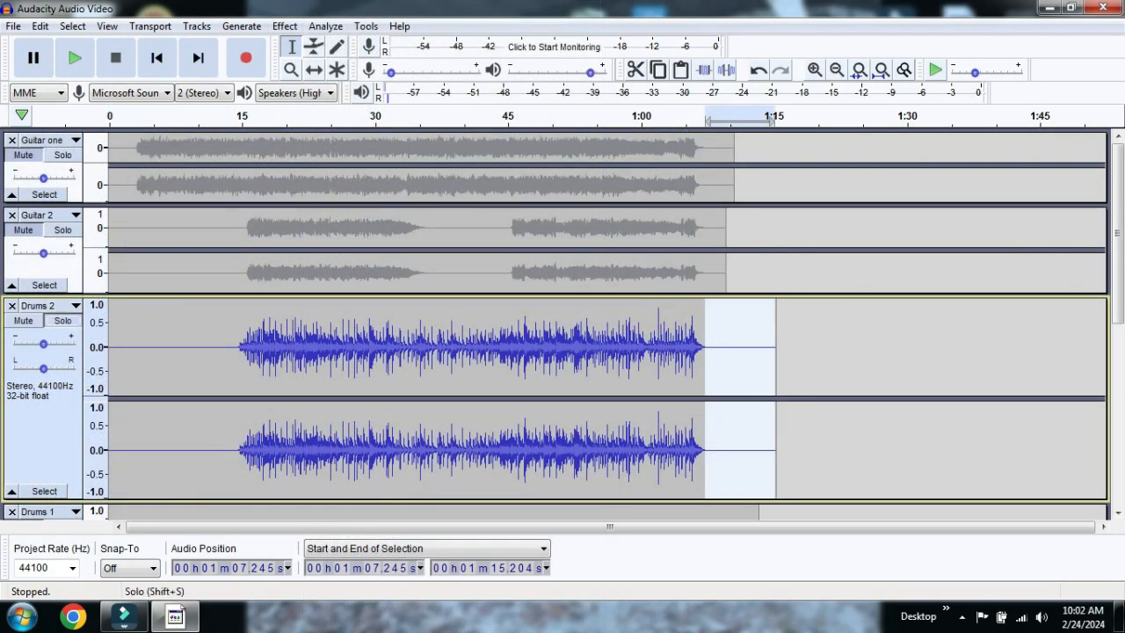
# Step: Turn off solo on the Drums 2 track, and mute both Drums 1 and Drums 2 RAW
pyautogui.click(62, 321)
pyautogui.scroll(-1, 562, 325)
pyautogui.scroll(-3, 563, 325)
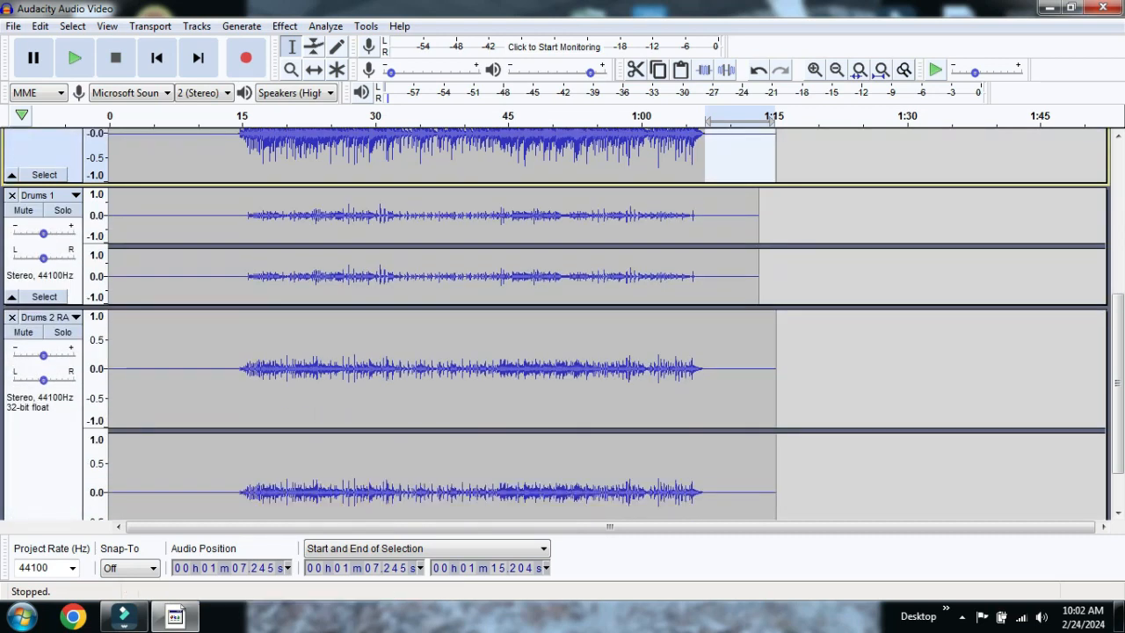
pyautogui.click(23, 210)
pyautogui.click(23, 332)
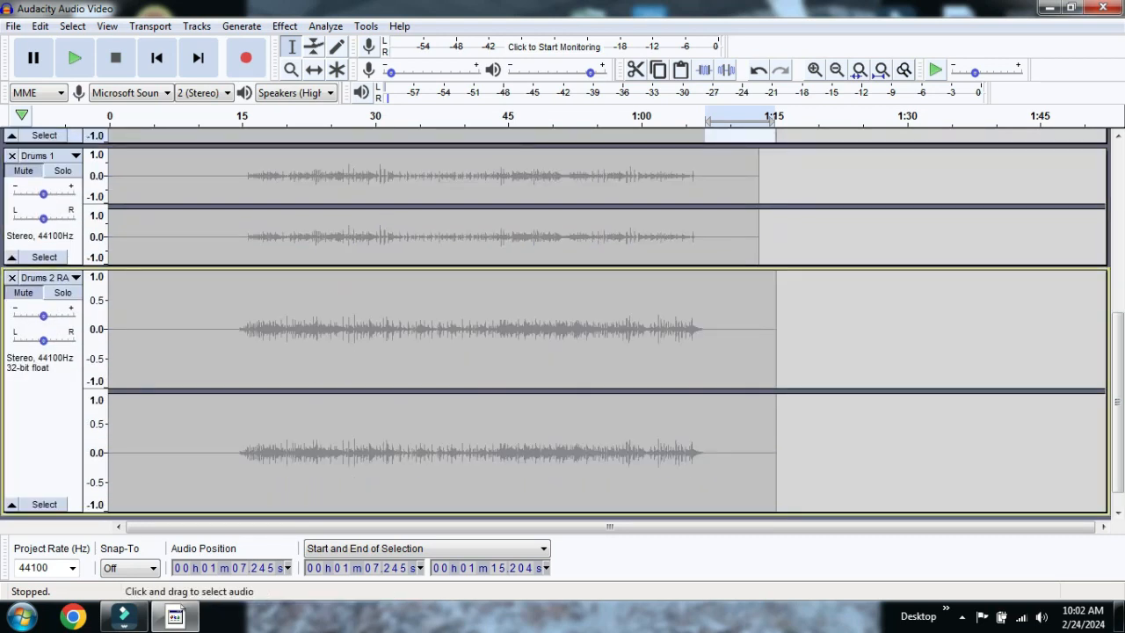
# Step: Play the mix of both guitars and Drums 2 from about 12.17 s and stop playback after listening
pyautogui.scroll(-1, 563, 325)
pyautogui.scroll(4, 562, 325)
pyautogui.scroll(3, 562, 325)
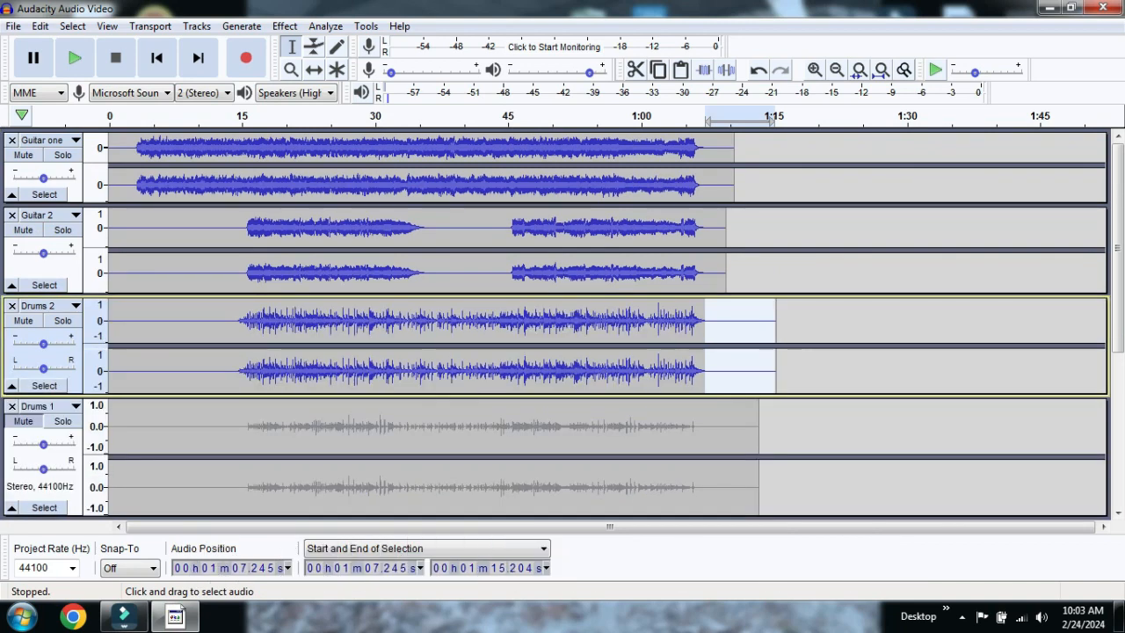
pyautogui.click(217, 246)
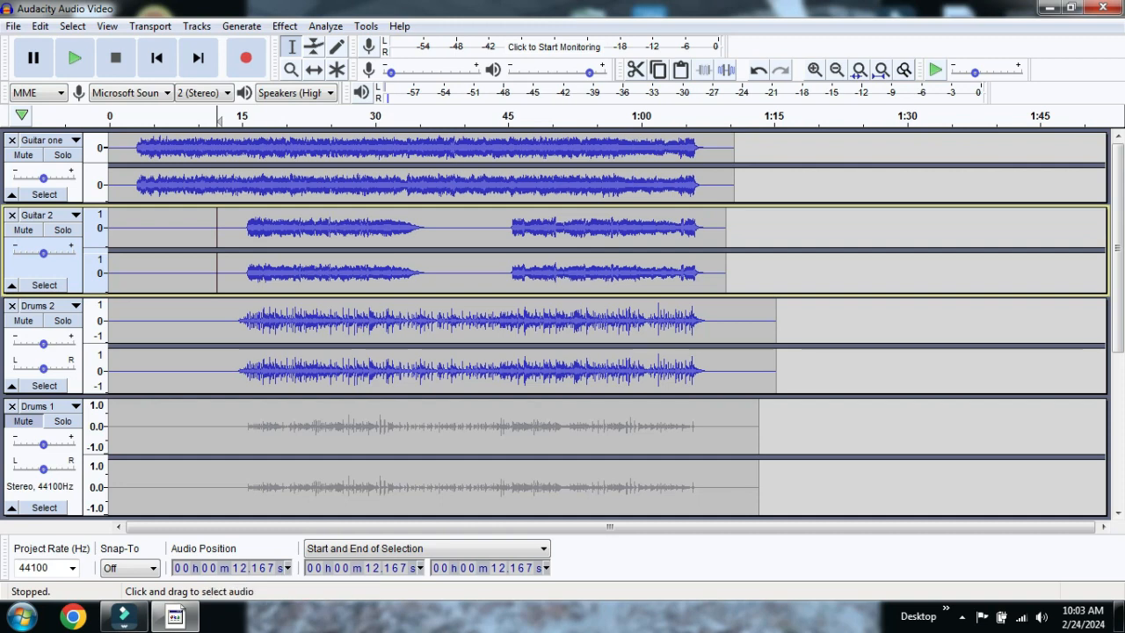
pyautogui.click(75, 58)
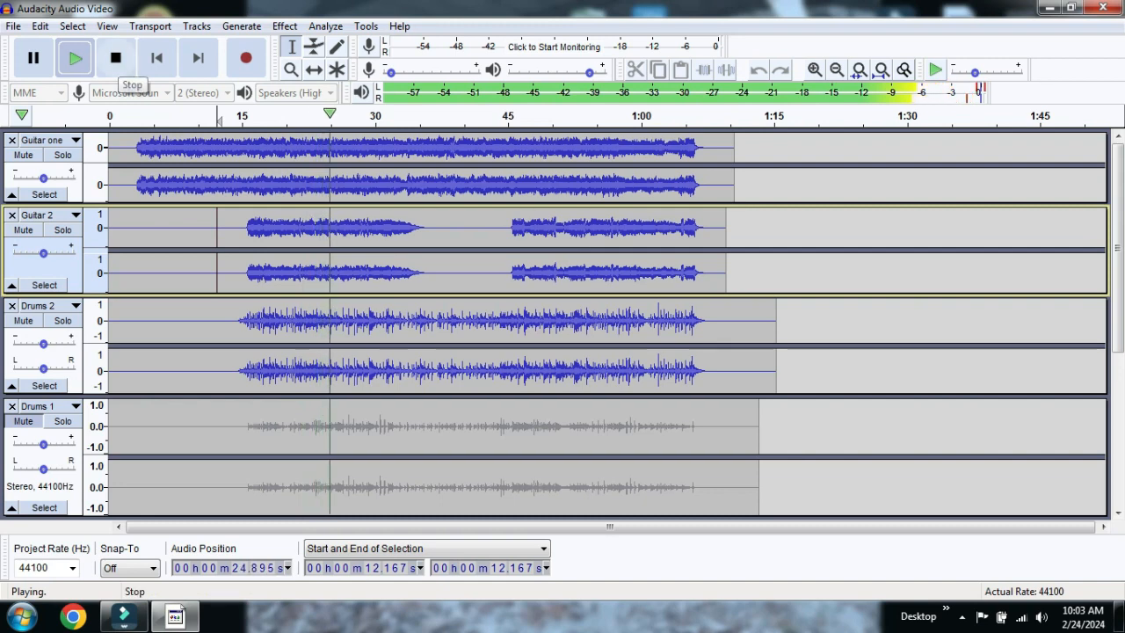
pyautogui.click(115, 58)
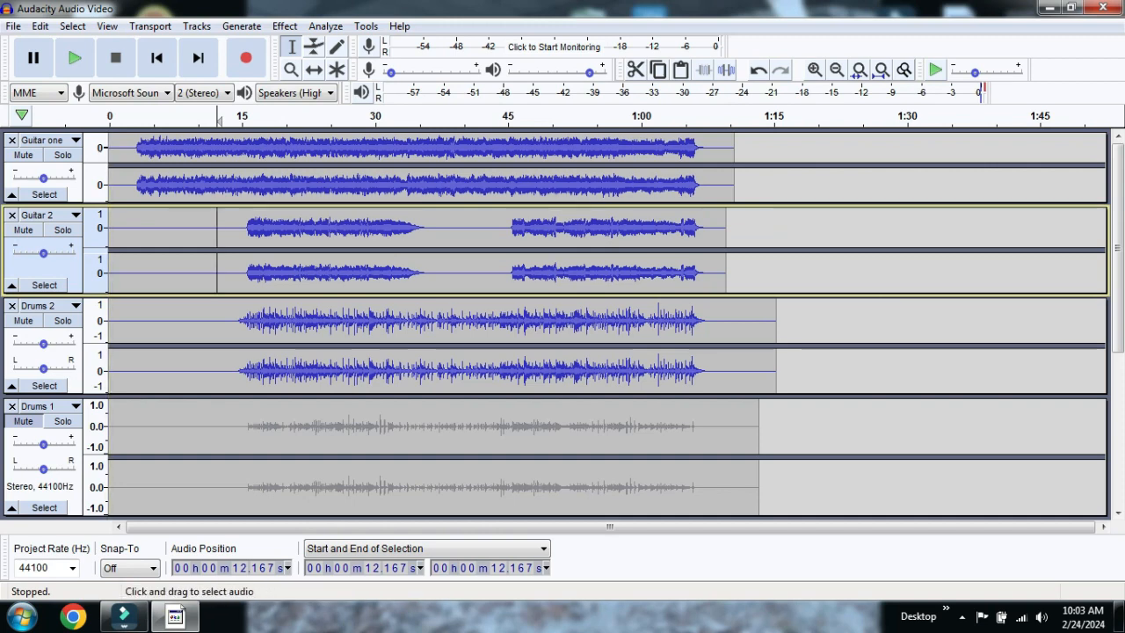
# Step: Enlarge the Drums 2 track, select all its audio and apply Bass and Treble with the output volume at 4.0 dB
pyautogui.moveTo(98, 395); pyautogui.dragTo(99, 443)
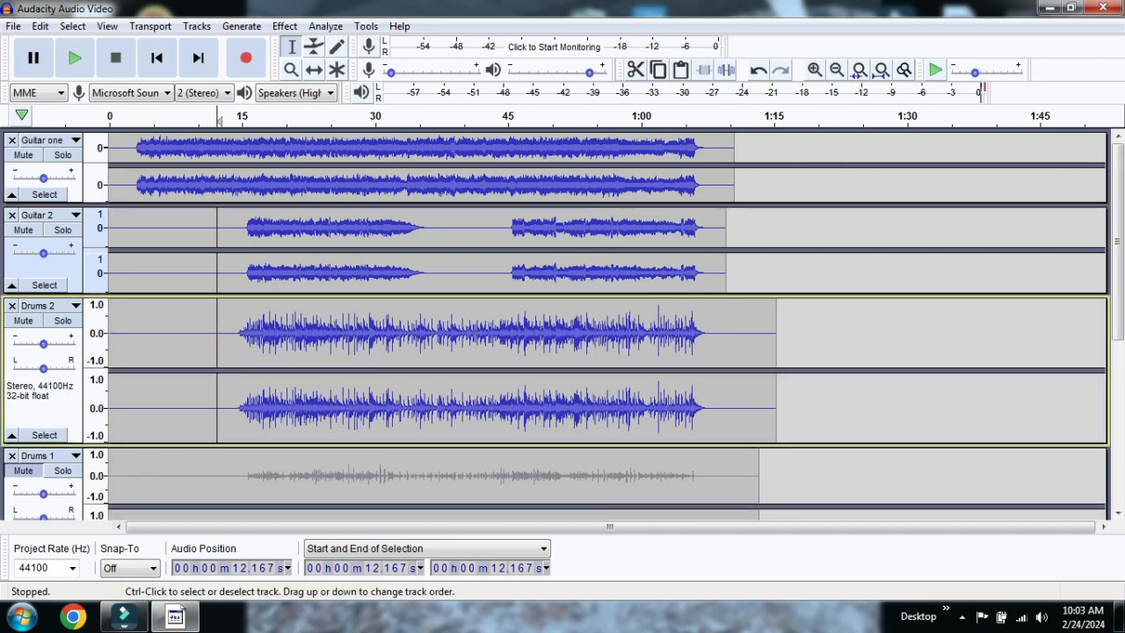
pyautogui.click(42, 411)
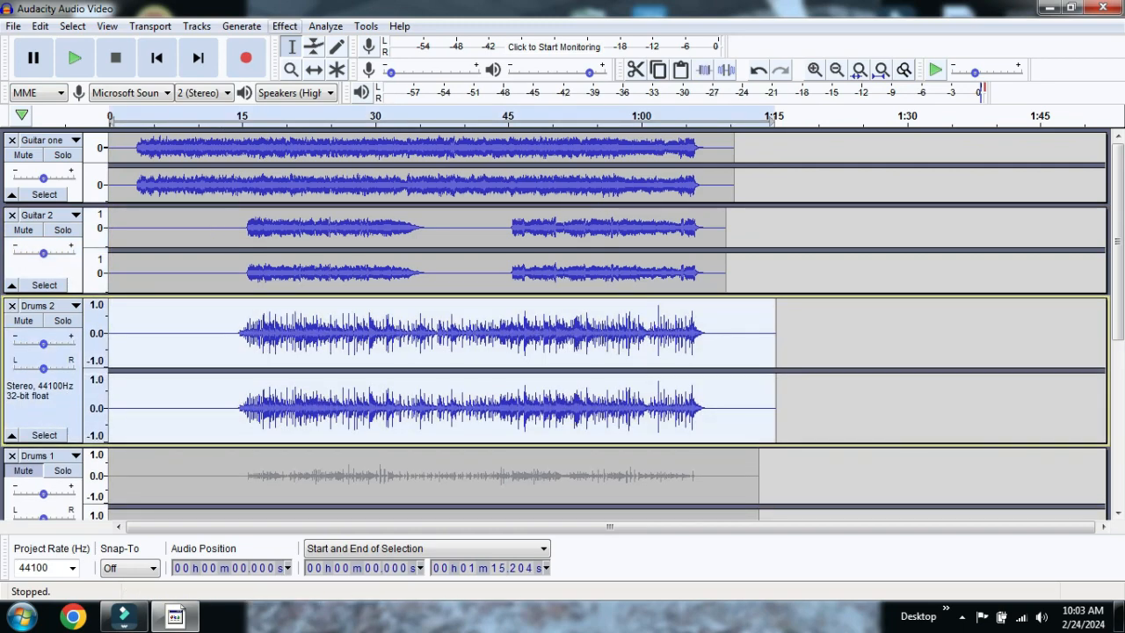
pyautogui.click(285, 26)
pyautogui.click(369, 108)
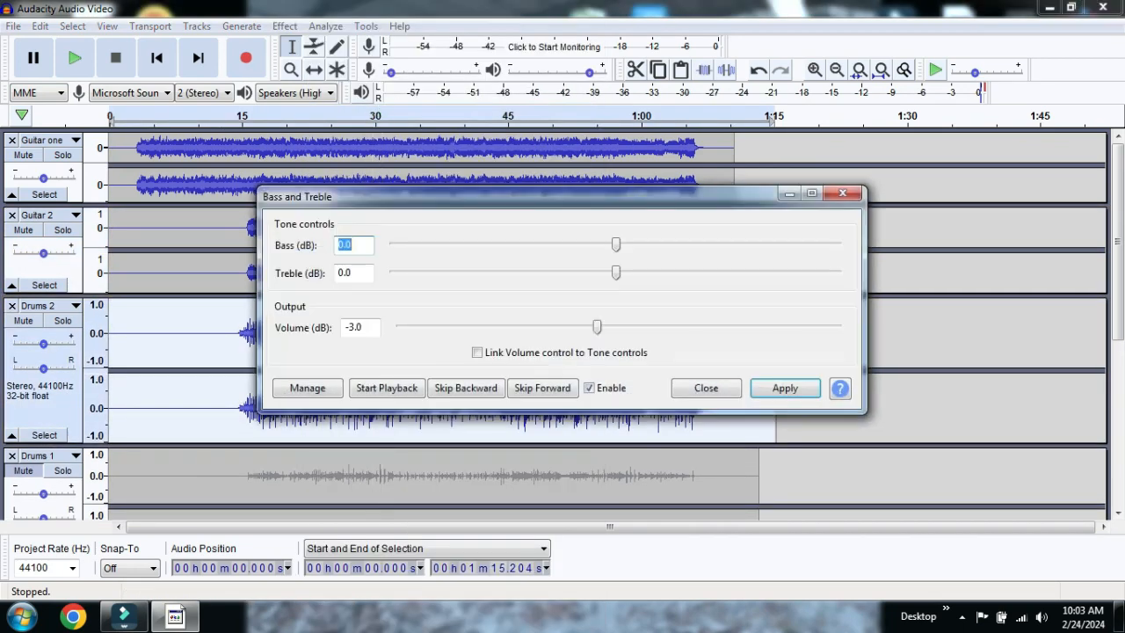
pyautogui.moveTo(597, 327); pyautogui.dragTo(633, 327)
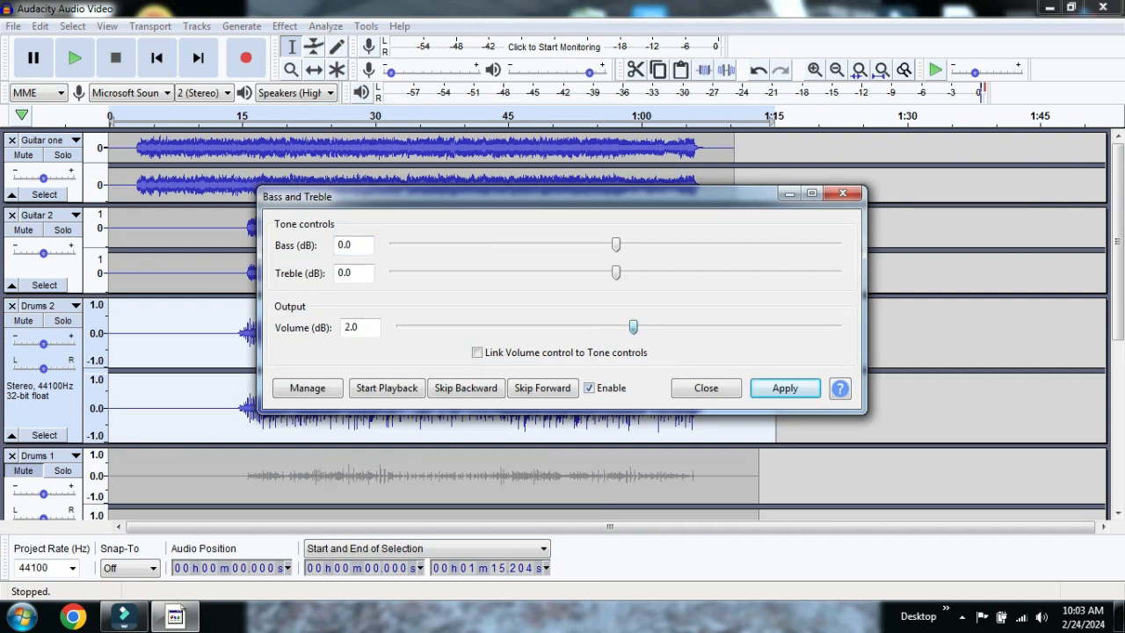
pyautogui.press('Right')
pyautogui.press('Right')
pyautogui.click(785, 387)
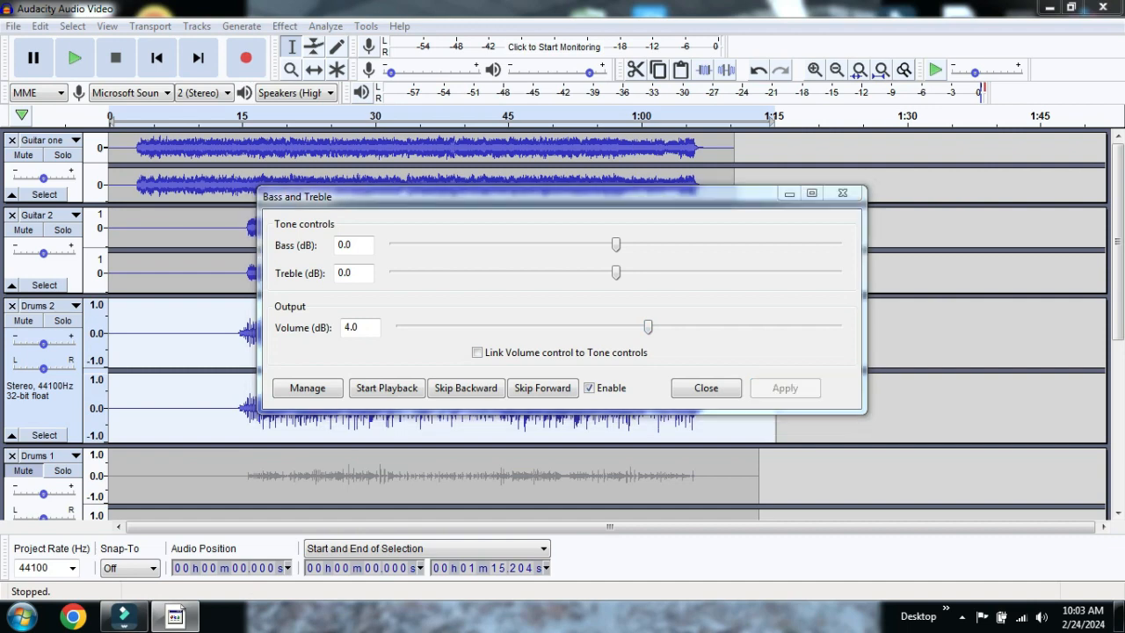
pyautogui.click(706, 388)
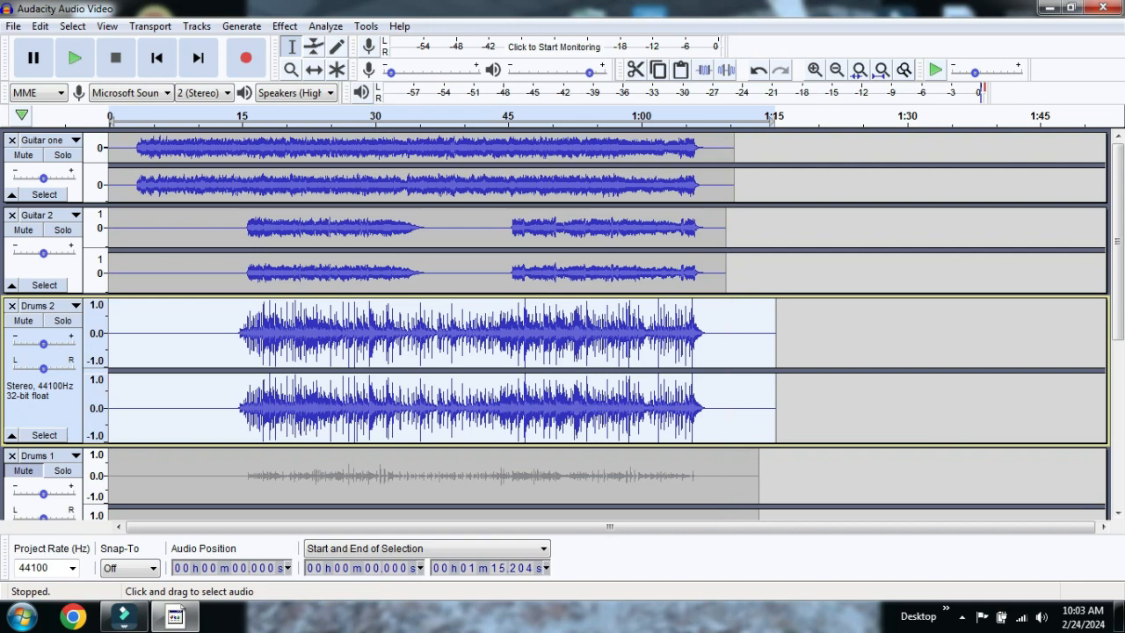
# Step: Increase the display height of the Drums 2 track, play the mix from about 11.15 s and stop after listening
pyautogui.moveTo(528, 446); pyautogui.dragTo(527, 618)
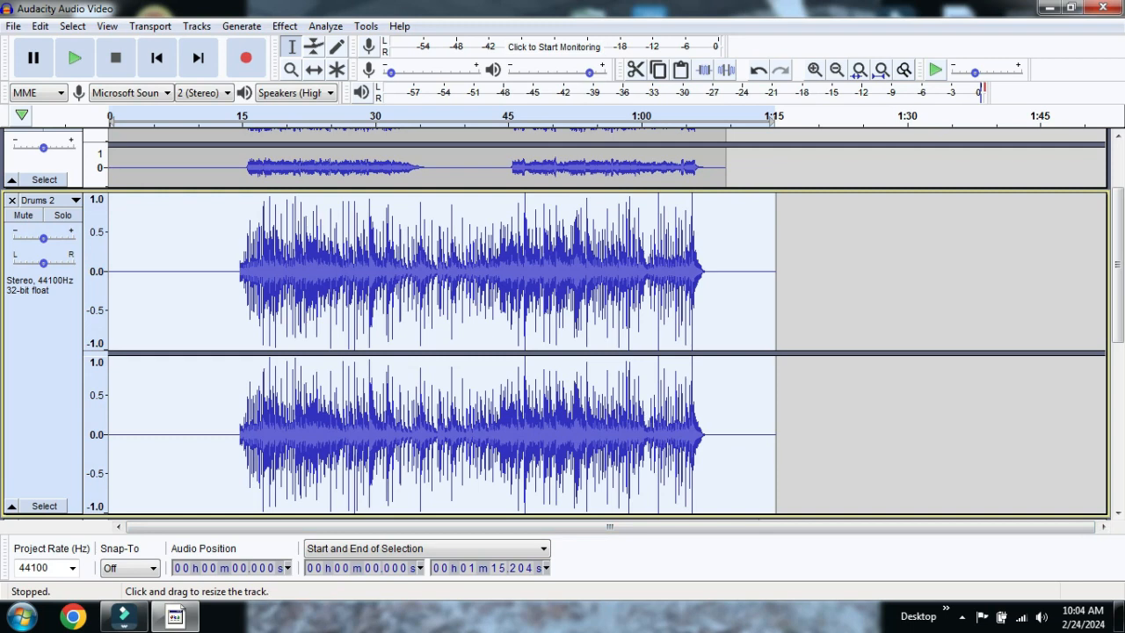
pyautogui.click(210, 264)
pyautogui.click(75, 58)
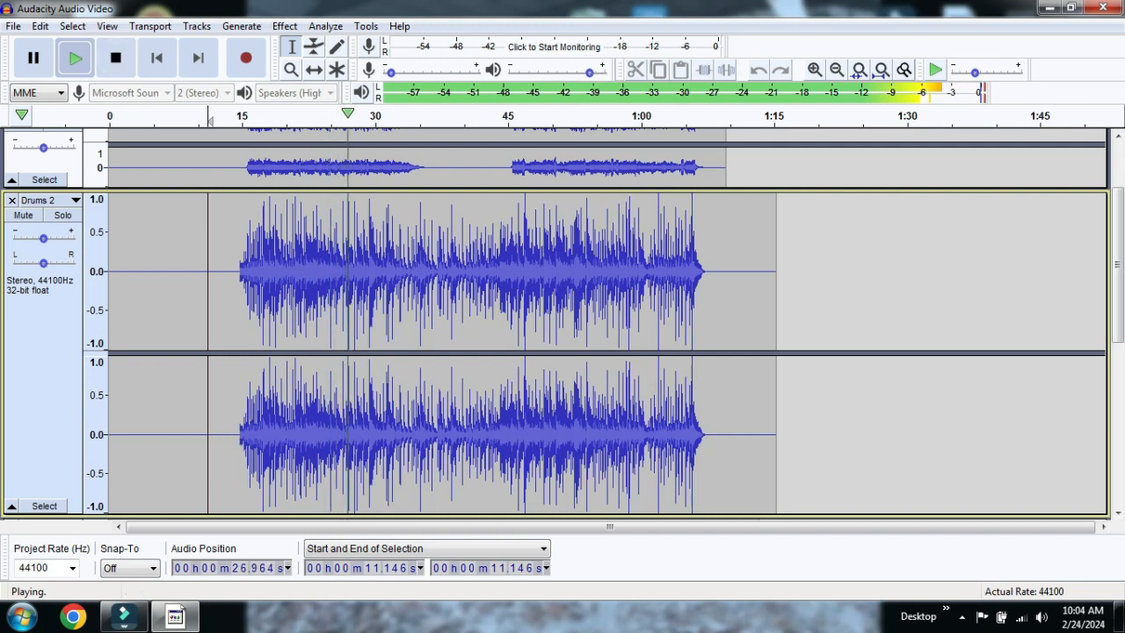
pyautogui.click(116, 58)
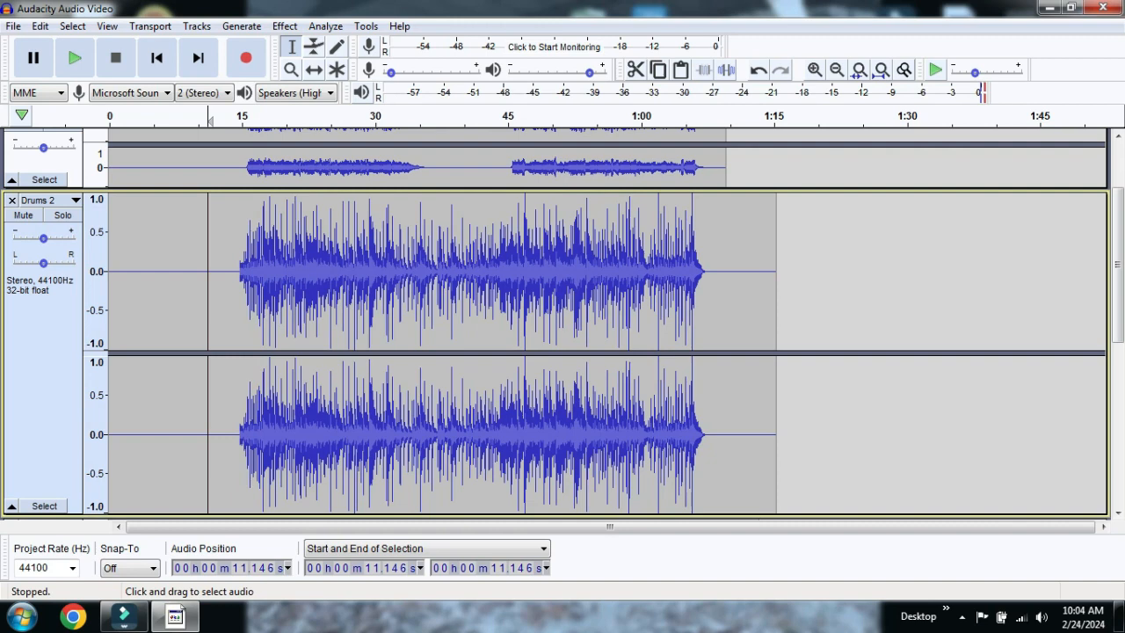
# Step: Select a short silent piece of Drums 2 just before the drums begin, from about 14.624 to 14.640 s, and copy it
pyautogui.click(238, 272)
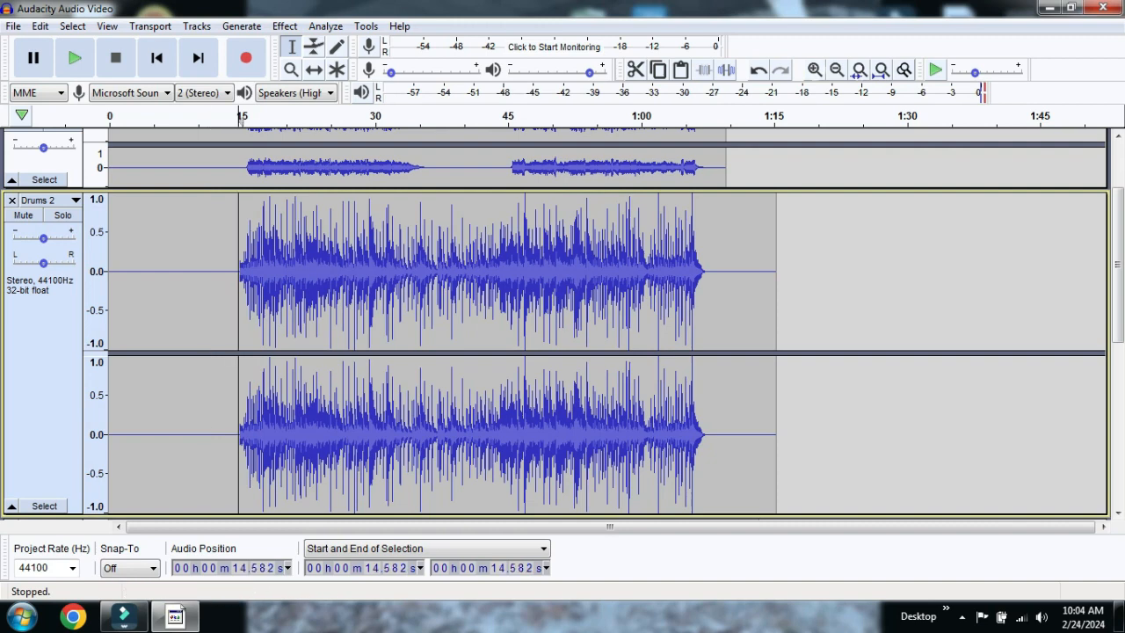
pyautogui.click(815, 69)
pyautogui.click(814, 69)
pyautogui.click(814, 70)
pyautogui.click(814, 70)
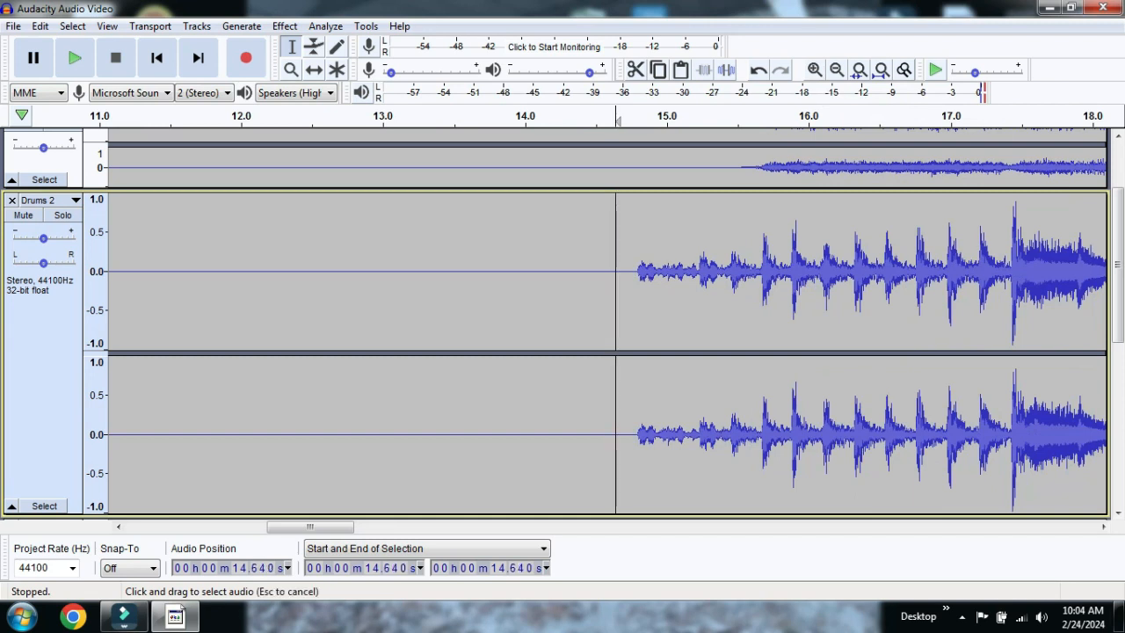
pyautogui.moveTo(615, 272); pyautogui.dragTo(610, 271)
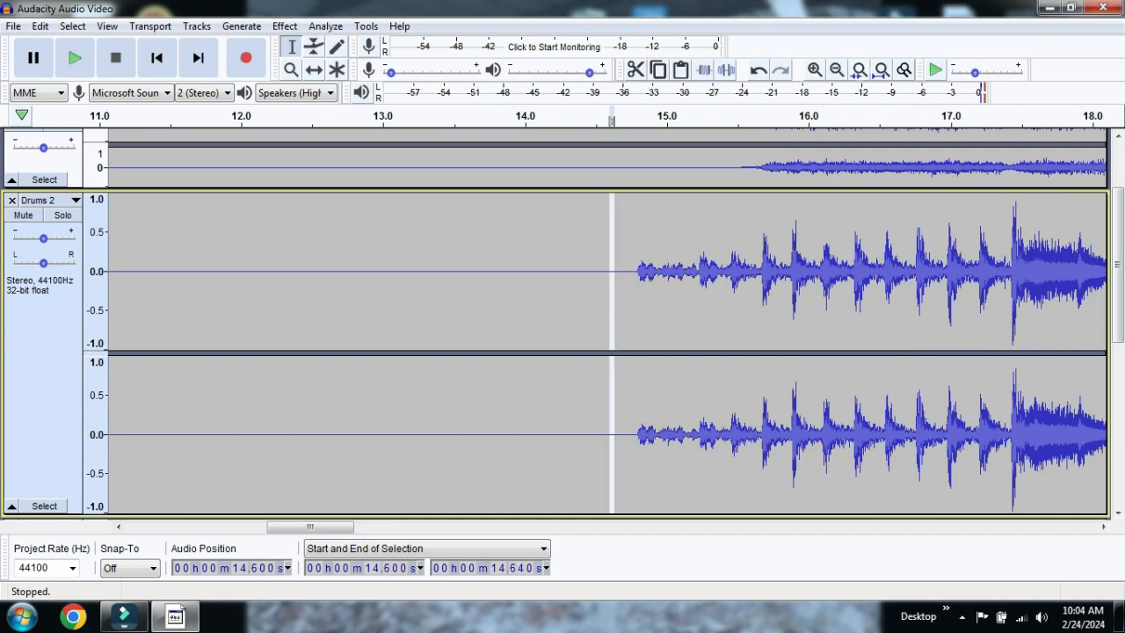
pyautogui.click(814, 70)
pyautogui.click(814, 69)
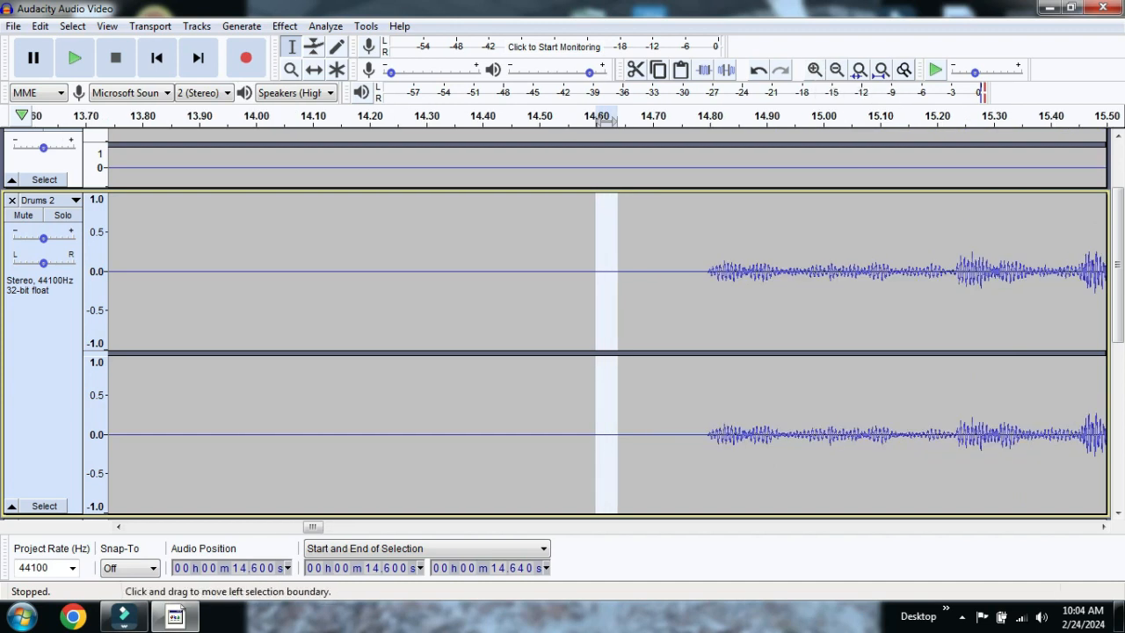
pyautogui.moveTo(596, 272); pyautogui.dragTo(610, 272)
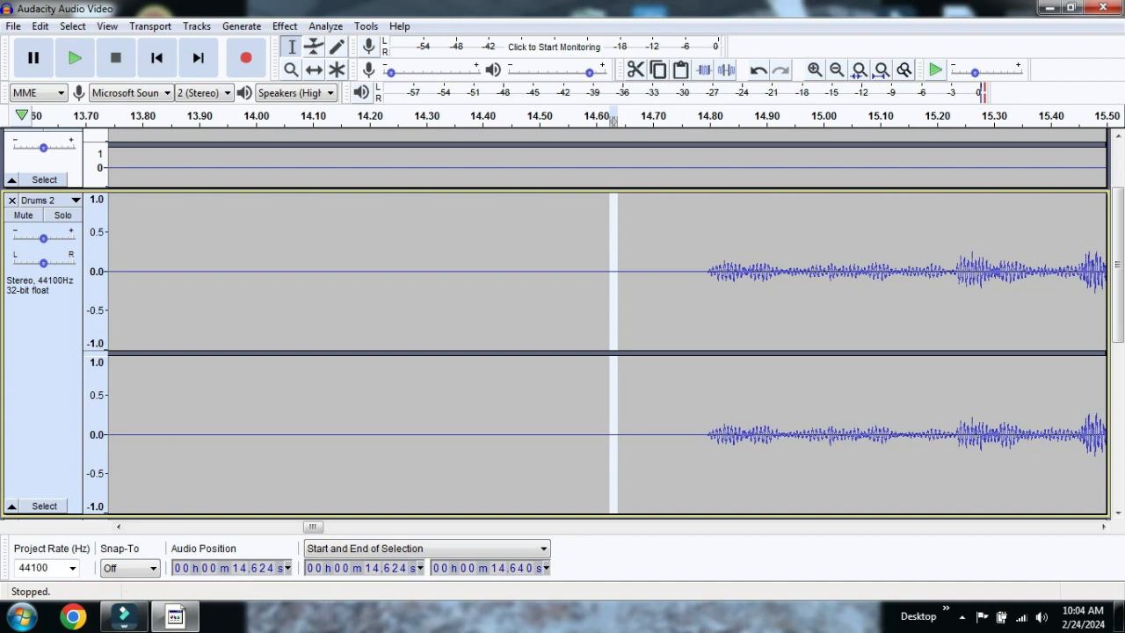
pyautogui.click(41, 26)
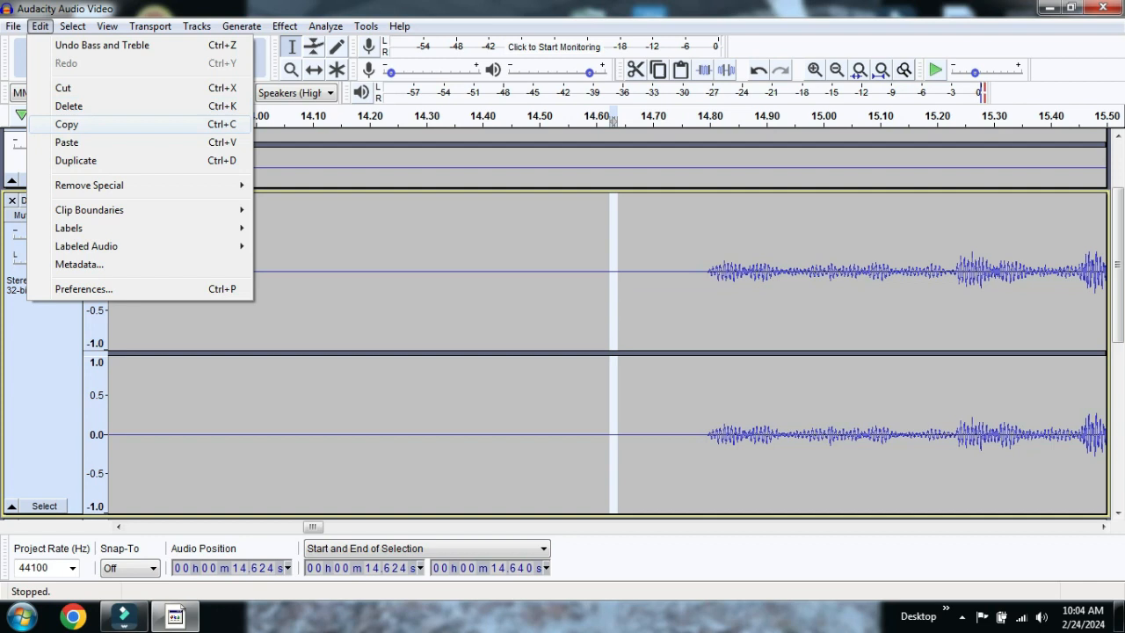
pyautogui.click(67, 124)
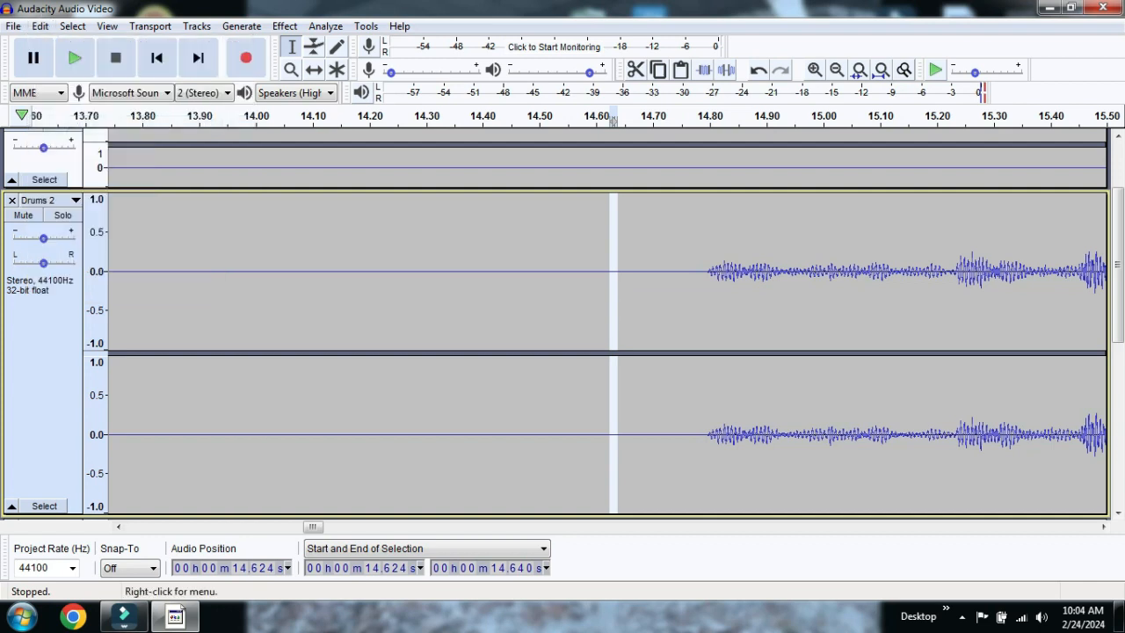
# Step: Paste the copied silence into Drums 2 at about 14.685 s, just before the drums begin
pyautogui.click(646, 264)
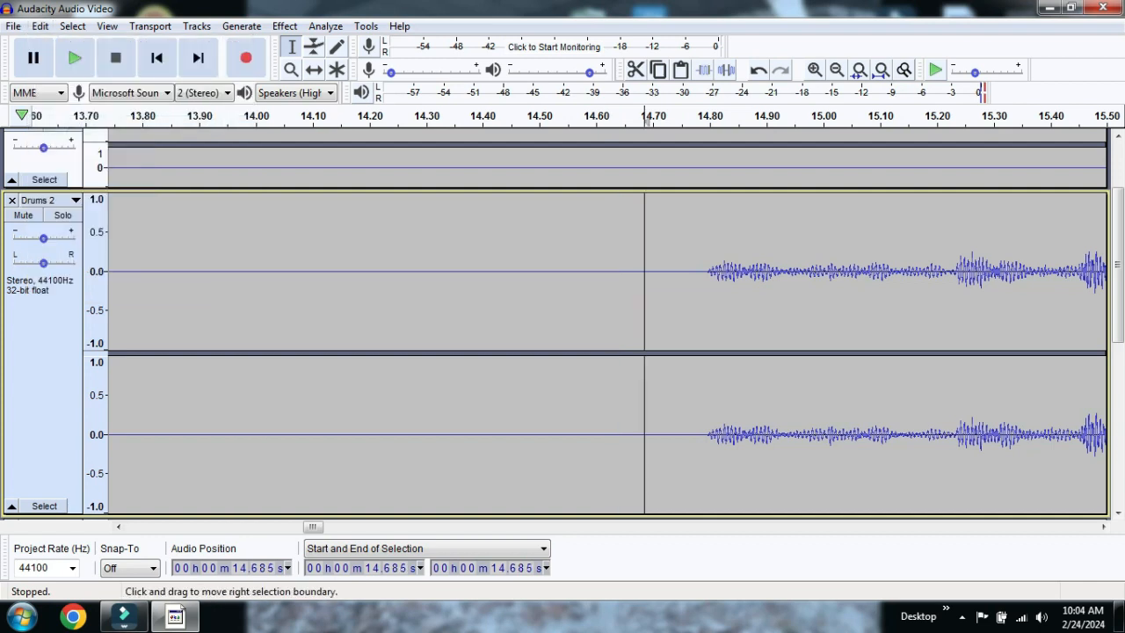
pyautogui.click(41, 26)
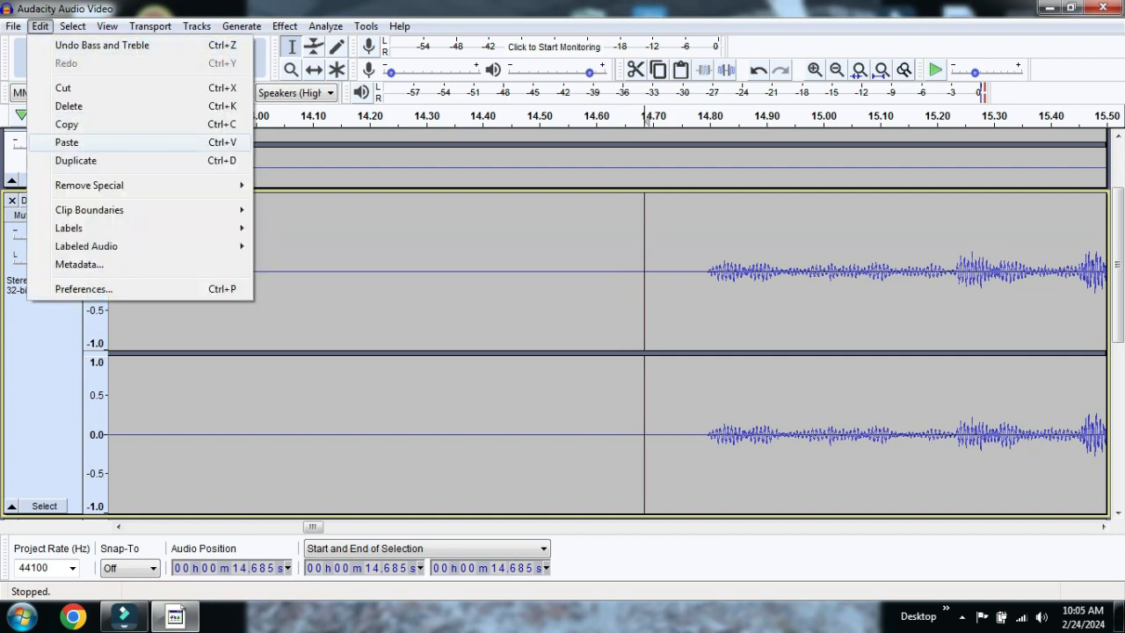
pyautogui.click(66, 142)
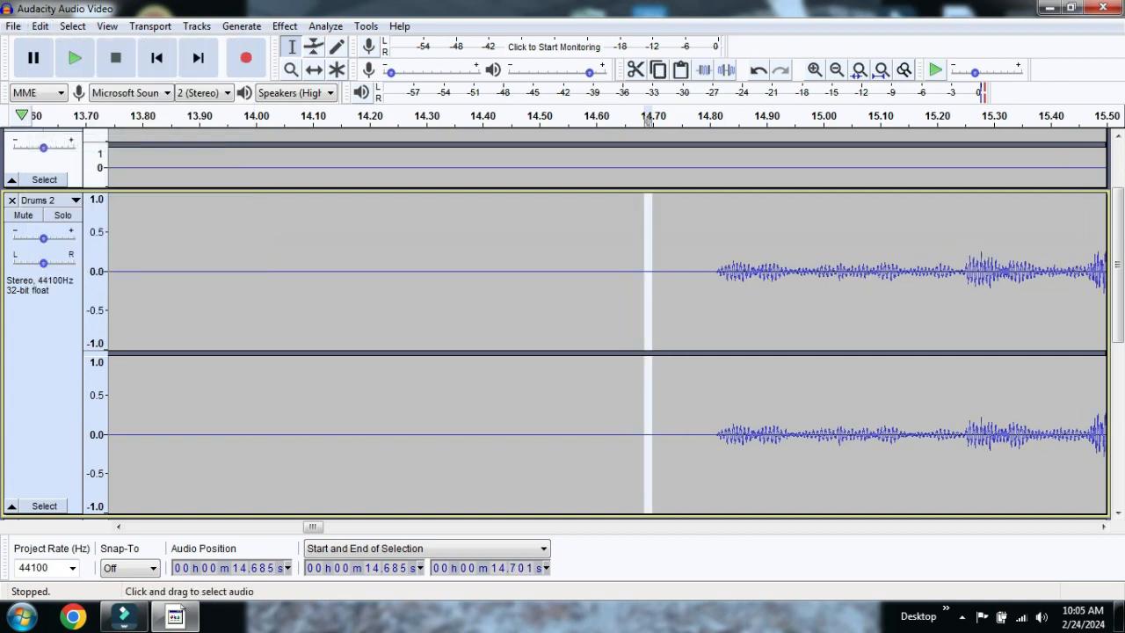
# Step: Play the mix of both guitars and Drums 2 from about 12.54 s and stop after listening to the end
pyautogui.click(837, 69)
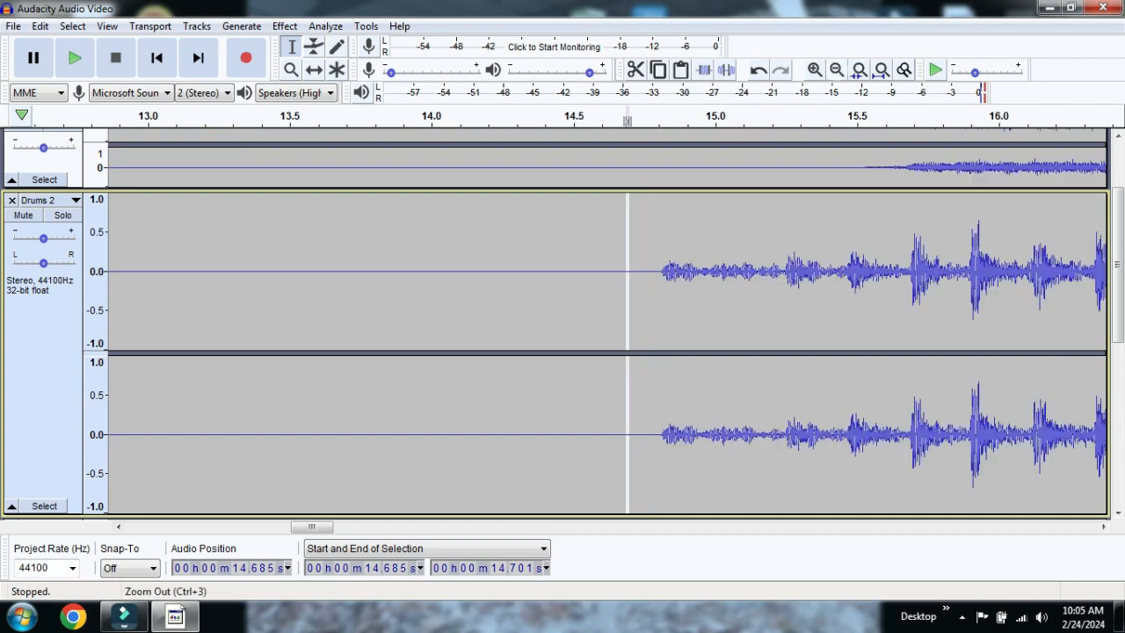
pyautogui.click(836, 69)
pyautogui.click(837, 69)
pyautogui.click(837, 69)
pyautogui.click(837, 70)
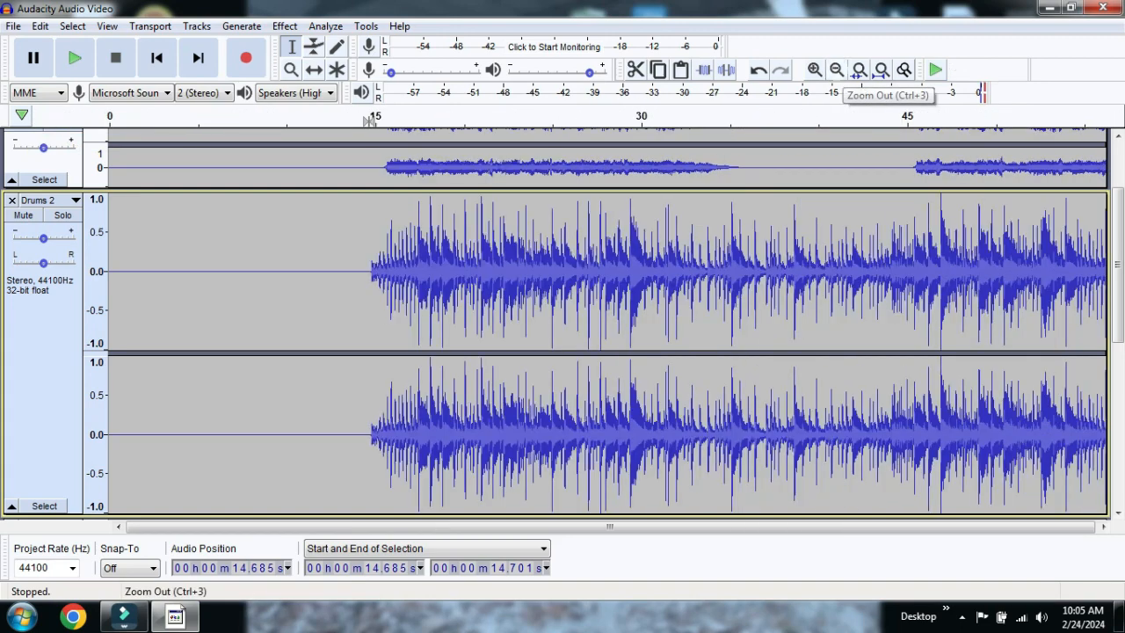
pyautogui.click(837, 69)
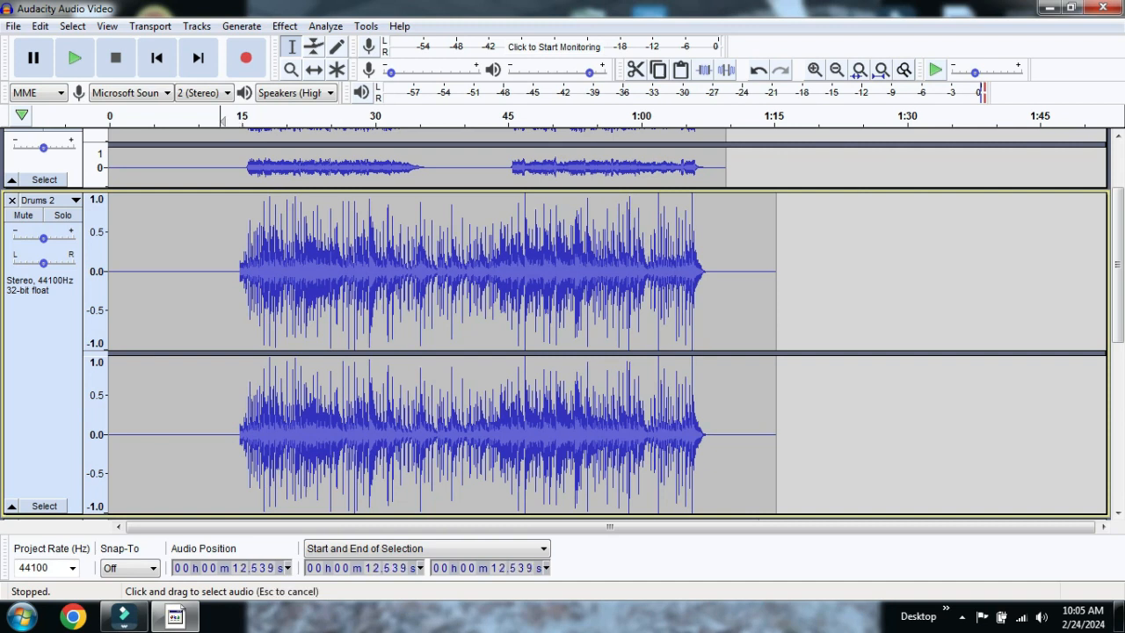
pyautogui.click(74, 58)
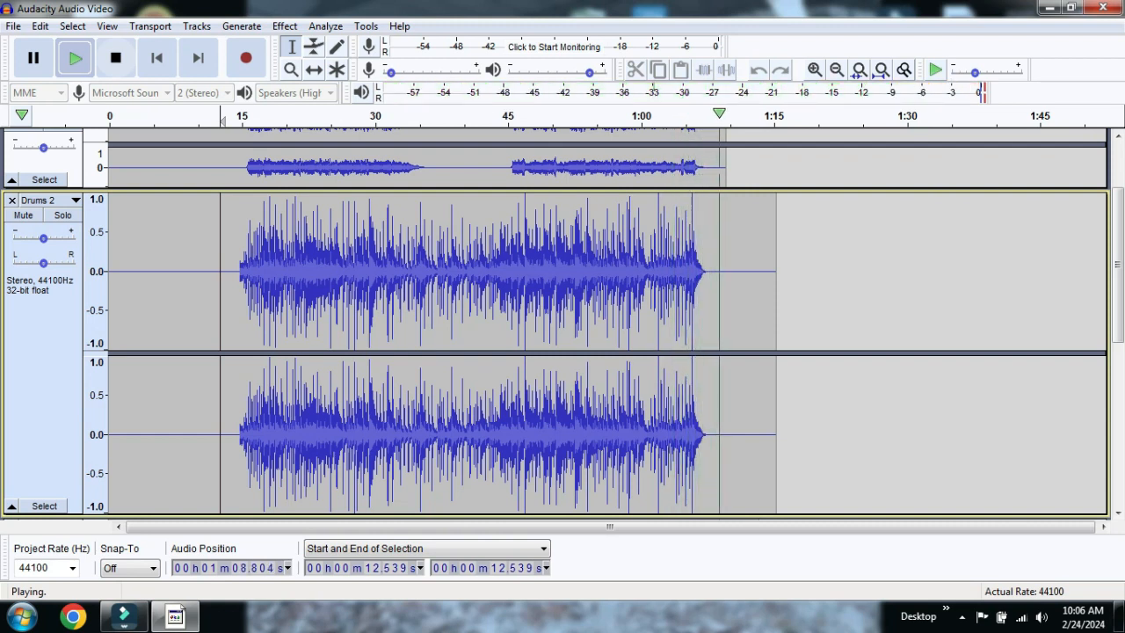
pyautogui.click(116, 58)
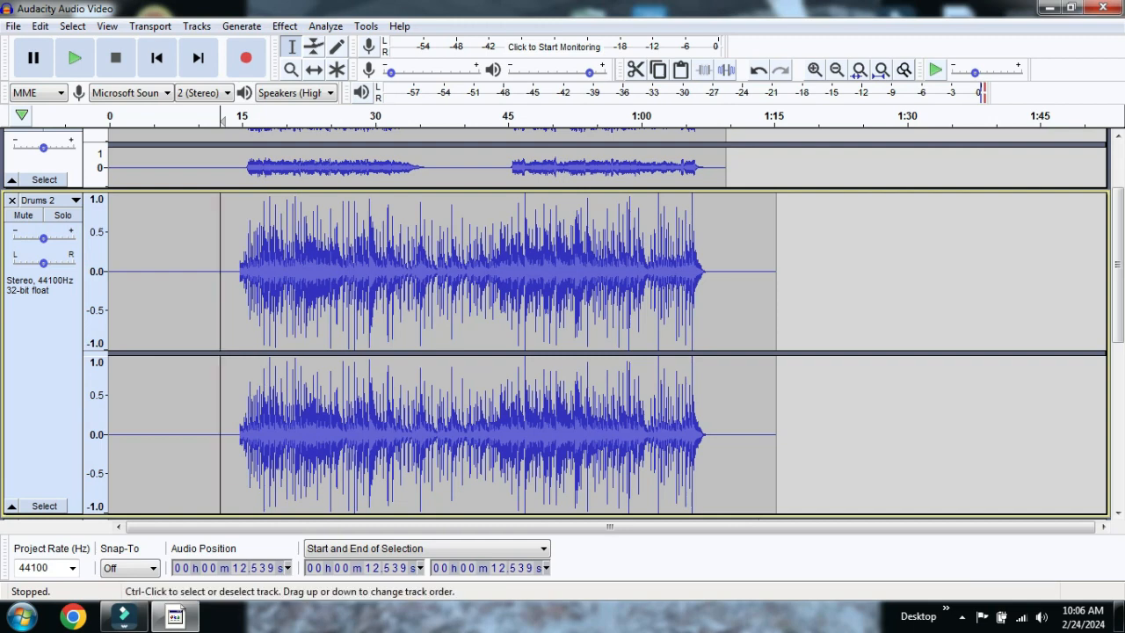
# Step: Select all of the Drums 2 audio and apply Bass and Treble with the output volume at -1.0 dB
pyautogui.click(42, 327)
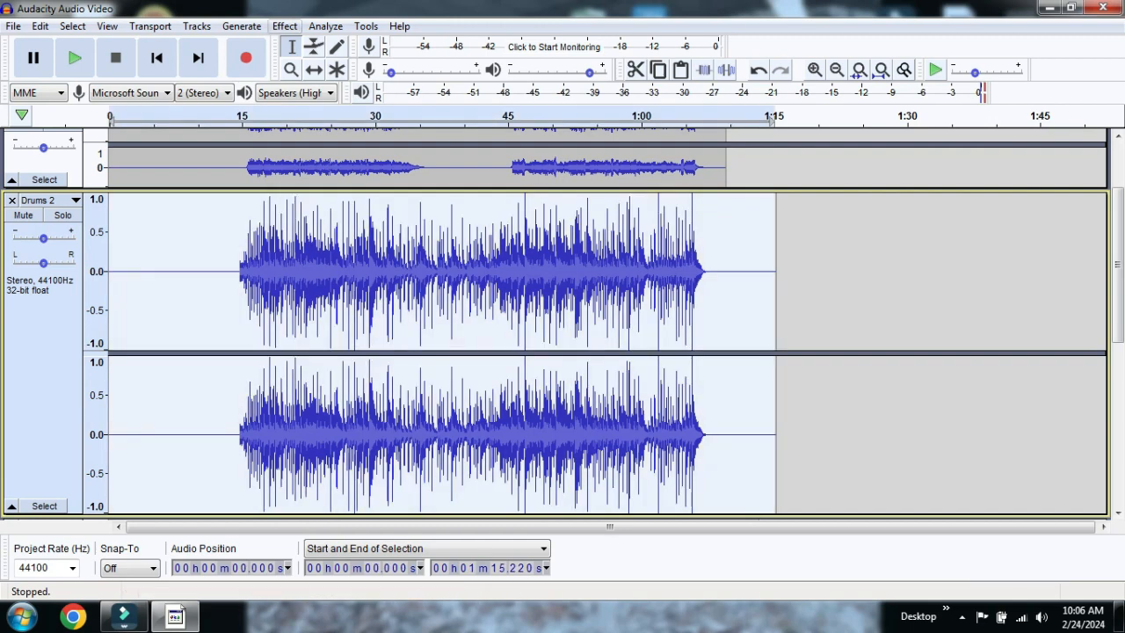
pyautogui.click(285, 25)
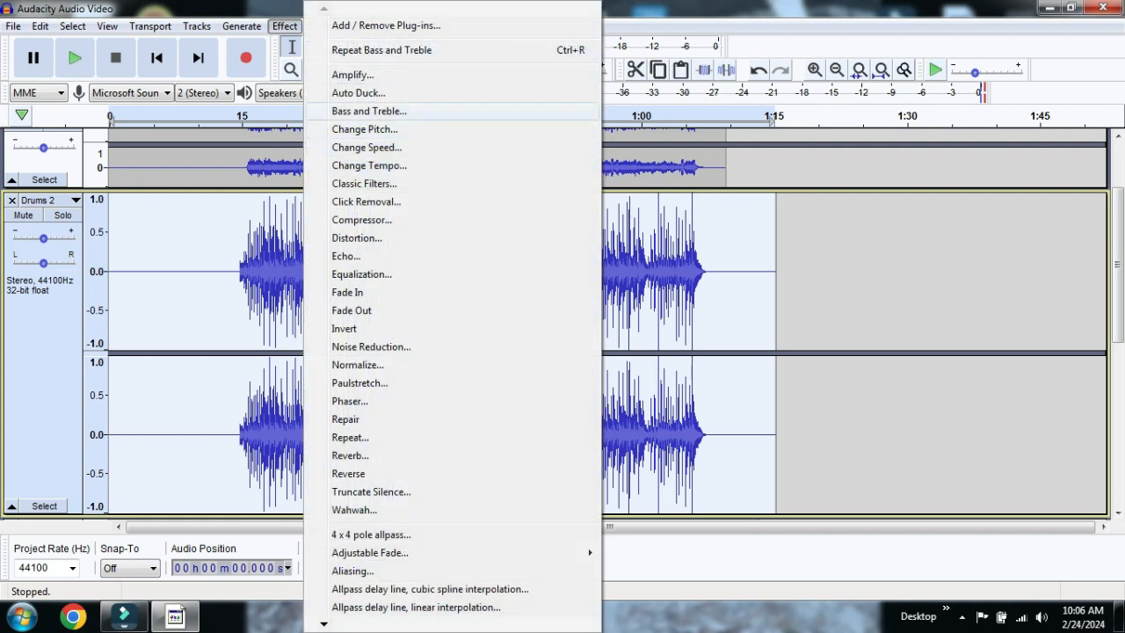
pyautogui.click(369, 111)
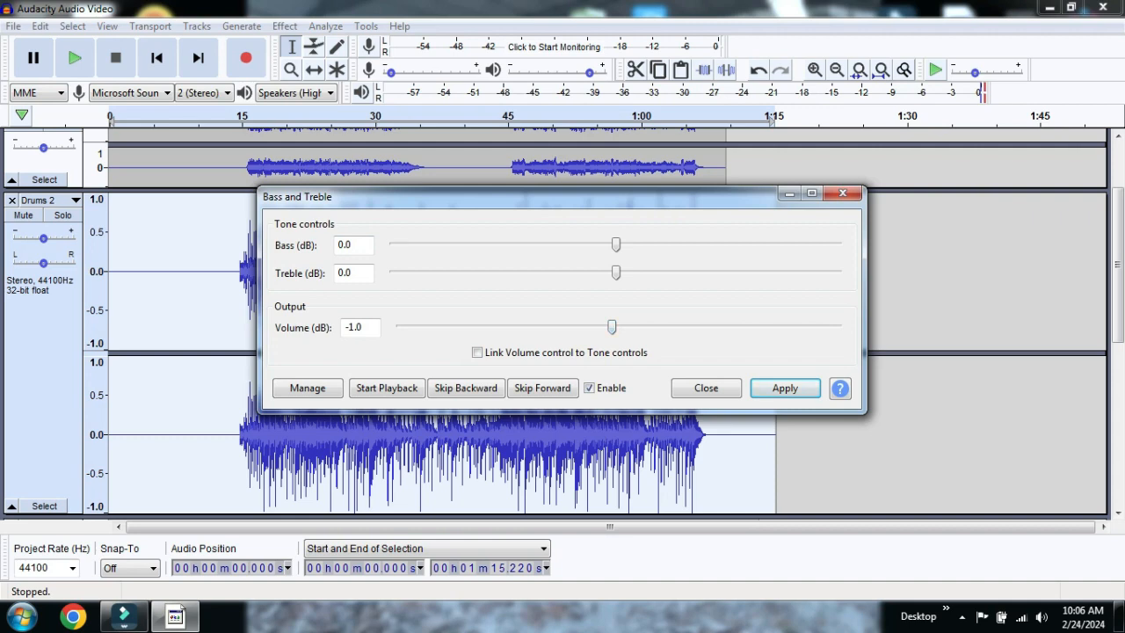
pyautogui.click(785, 387)
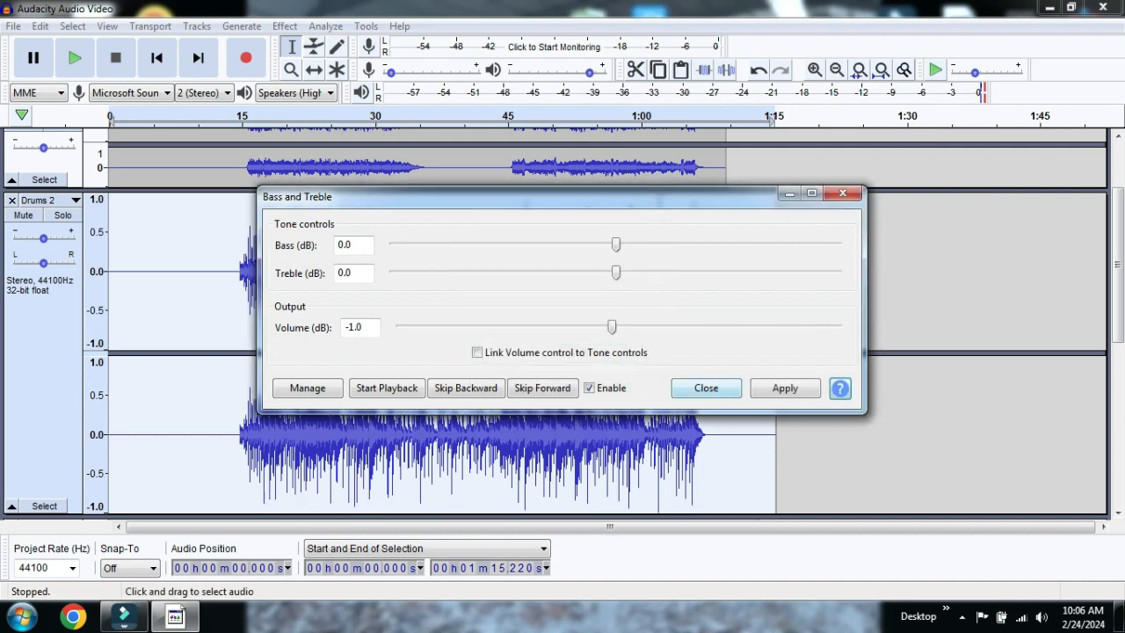
pyautogui.click(706, 387)
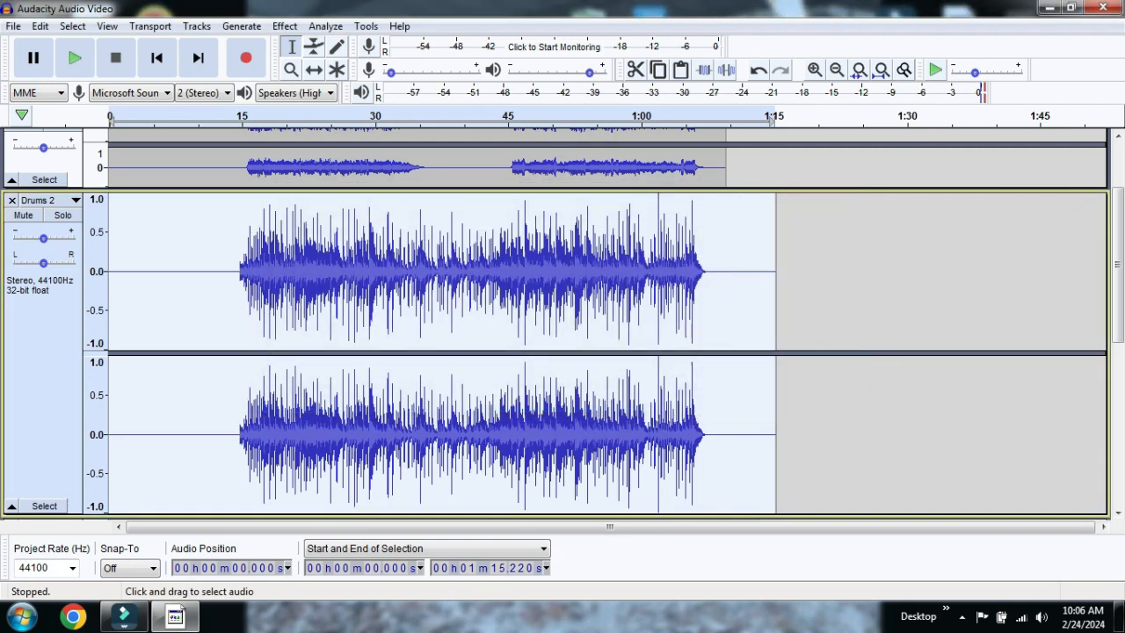
# Step: Select all of the Guitar 2 audio and apply Bass and Treble with the output volume at -2.0 dB
pyautogui.scroll(4, 563, 323)
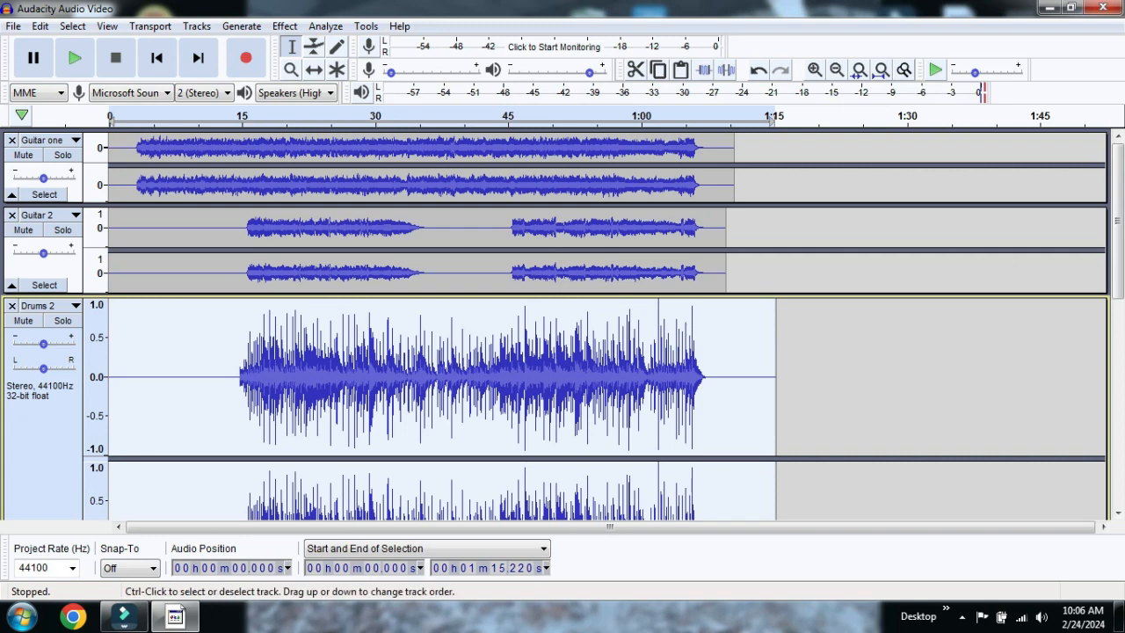
pyautogui.click(43, 269)
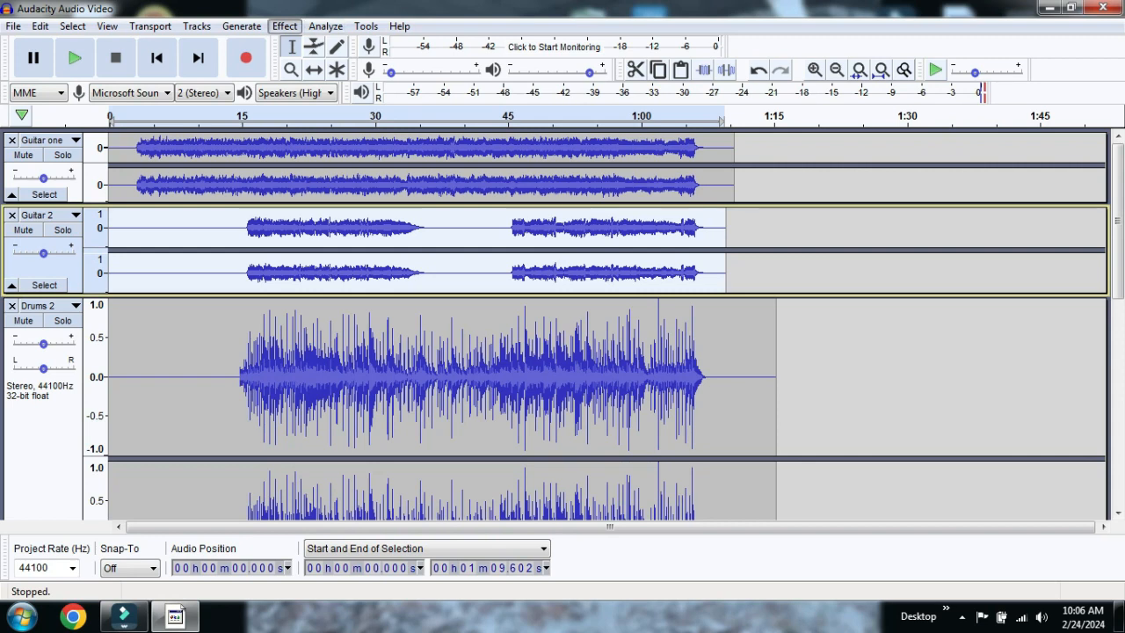
pyautogui.click(284, 26)
pyautogui.click(361, 112)
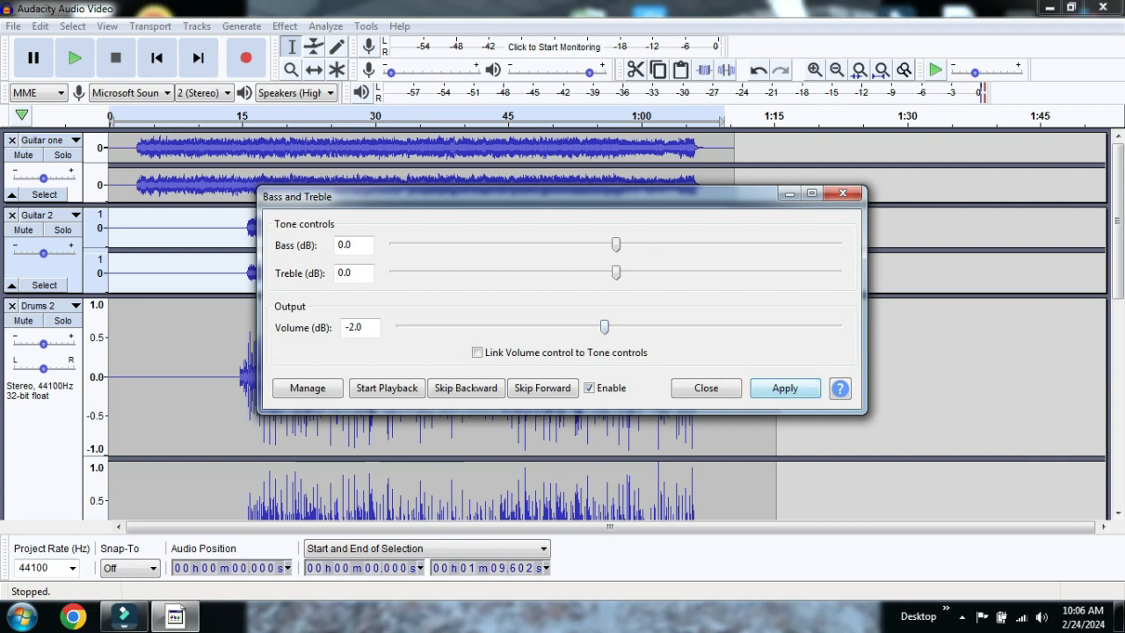
pyautogui.click(785, 388)
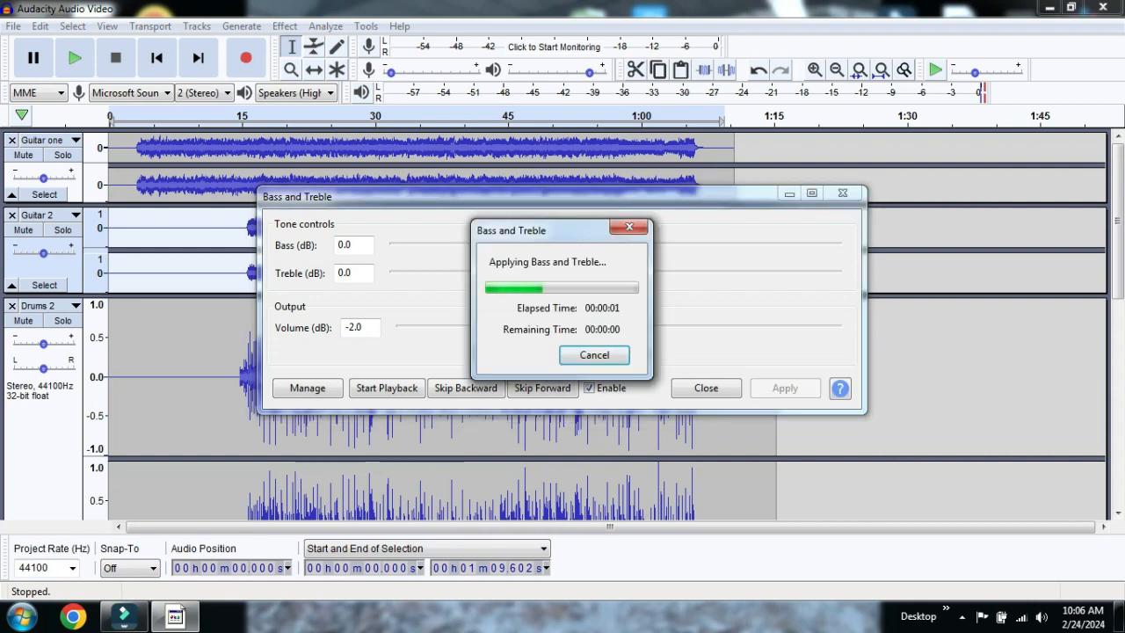
pyautogui.click(705, 388)
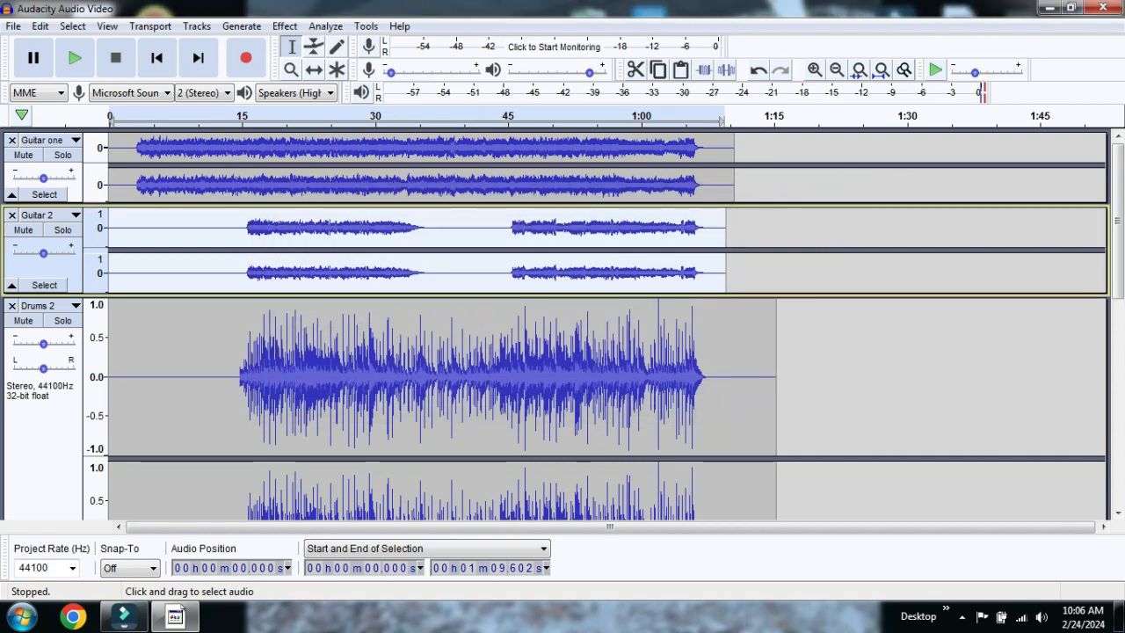
# Step: Play the mix from about 13.28 s and stop playback after listening to the new balance
pyautogui.click(227, 255)
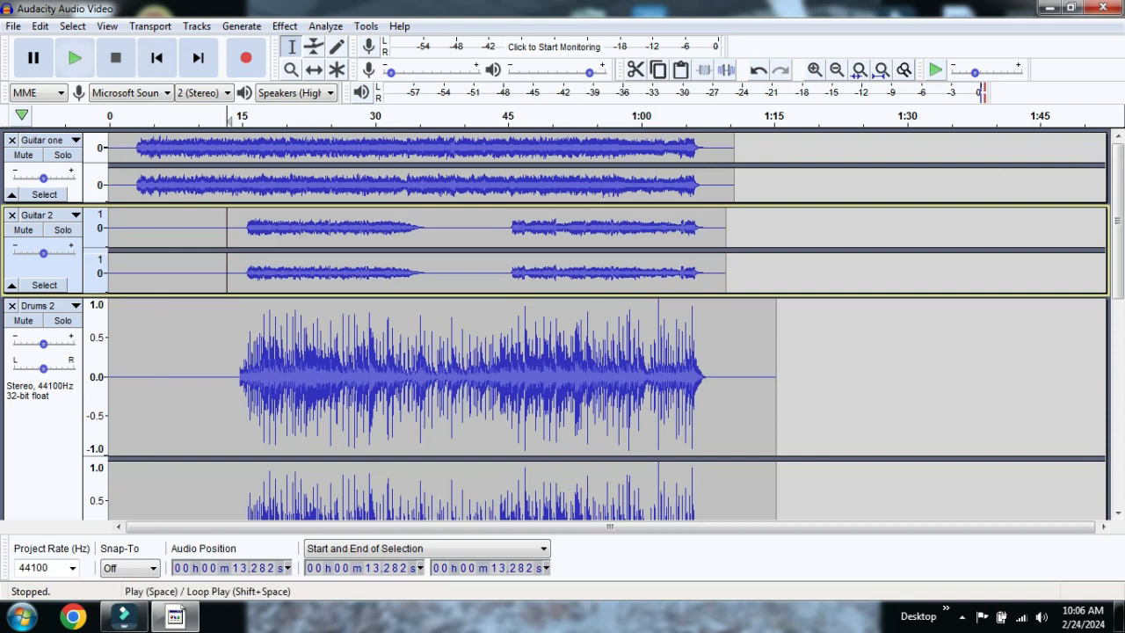
pyautogui.click(74, 58)
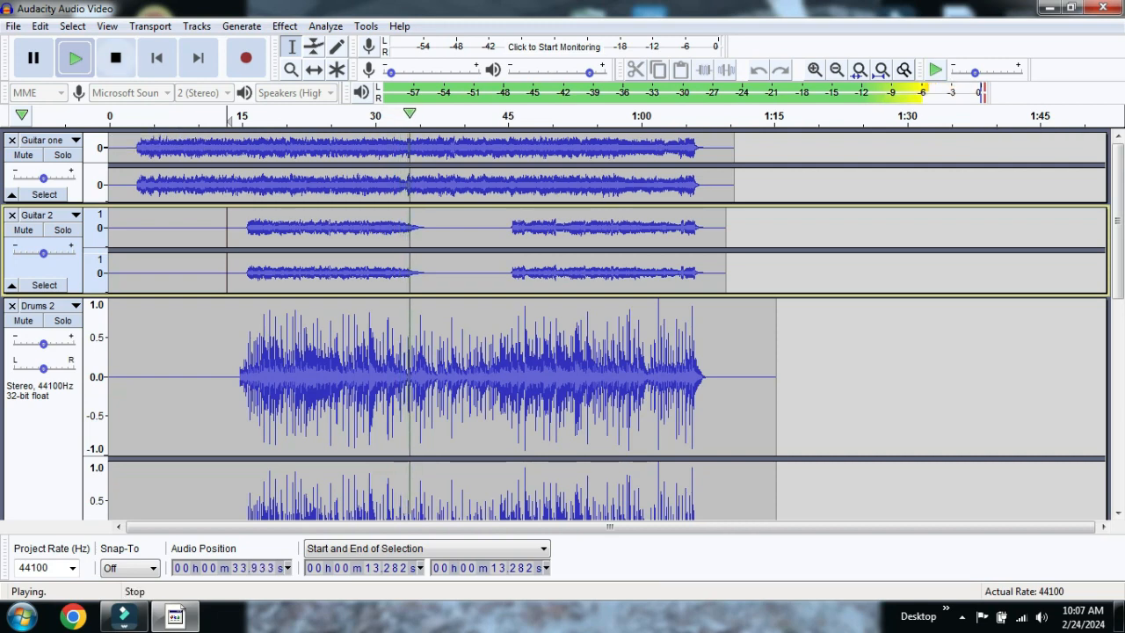
pyautogui.click(115, 57)
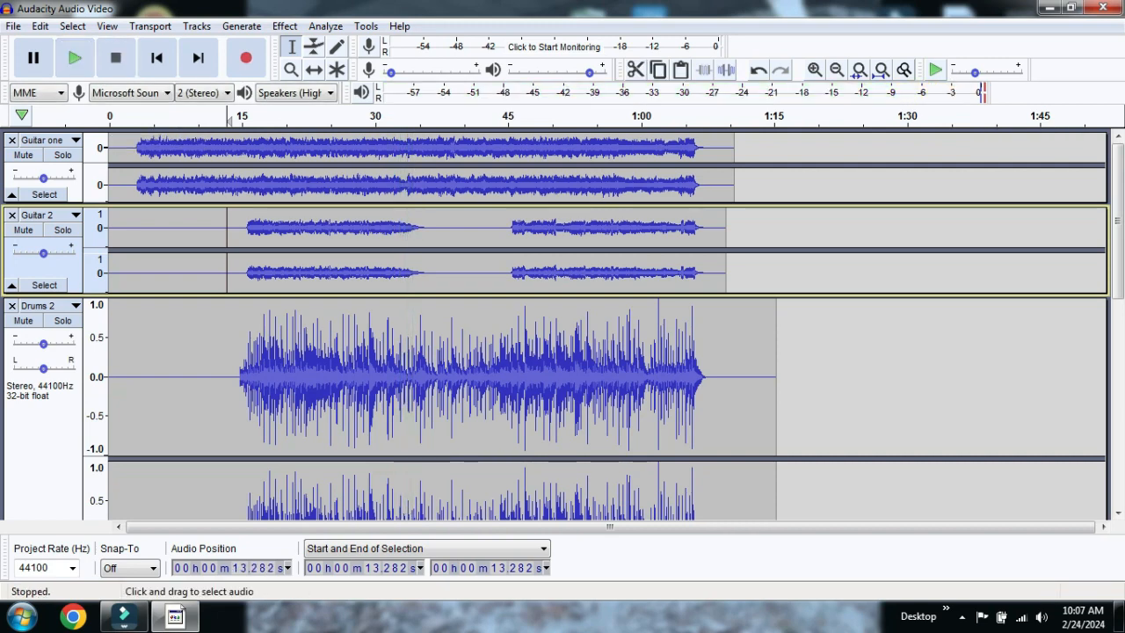
# Step: Solo the Guitar one track, play it from about 13.28 s and stop to check its playback level
pyautogui.click(63, 155)
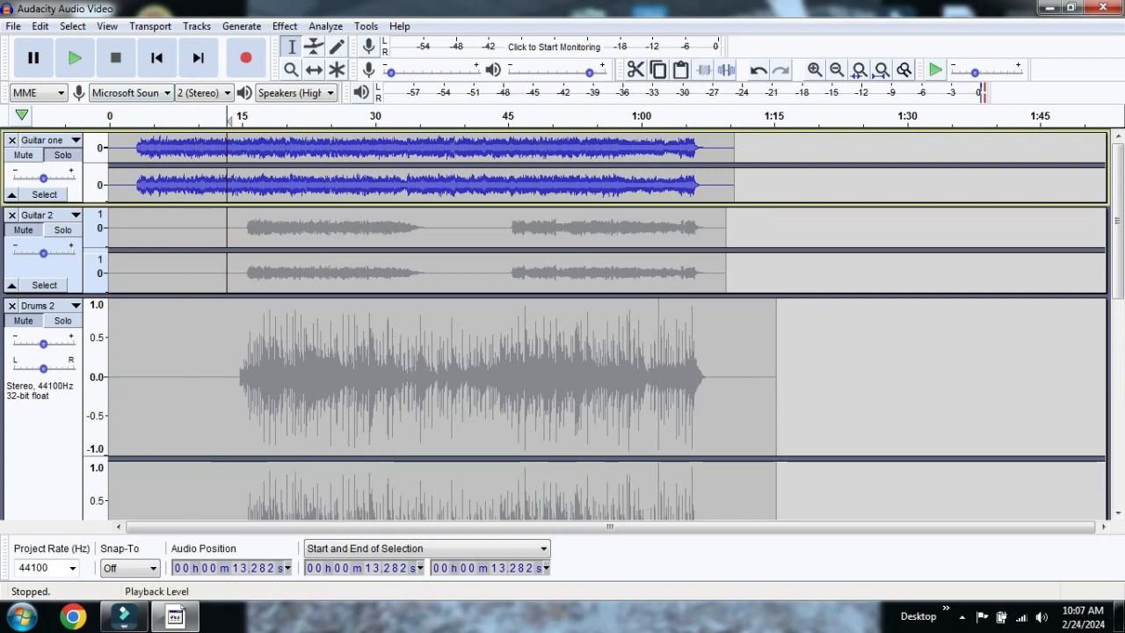
pyautogui.click(74, 58)
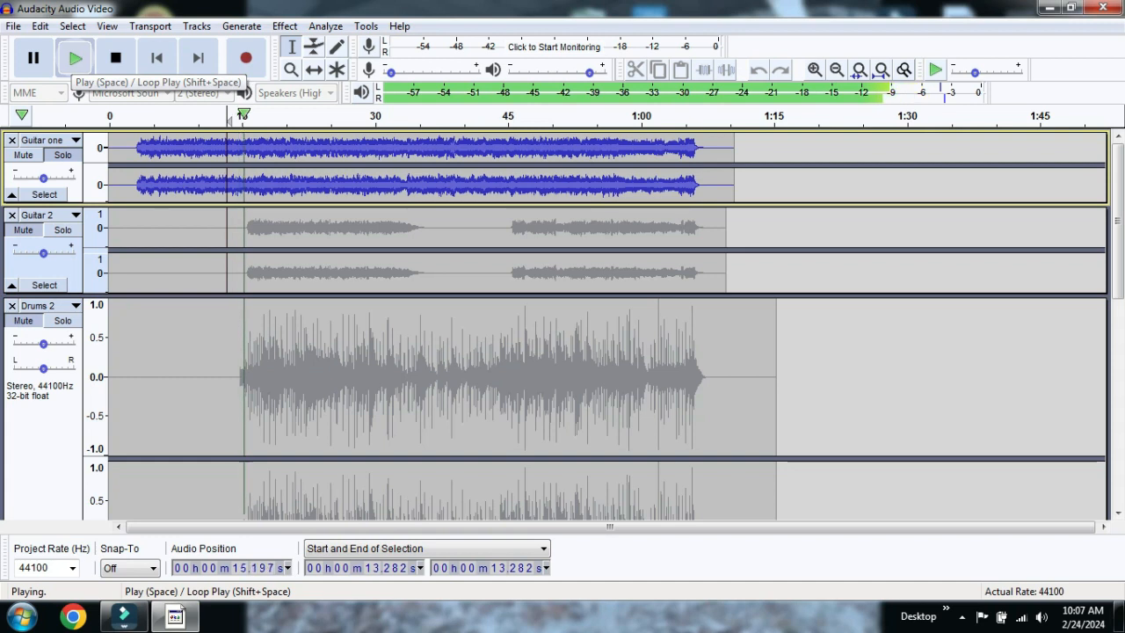
pyautogui.click(115, 58)
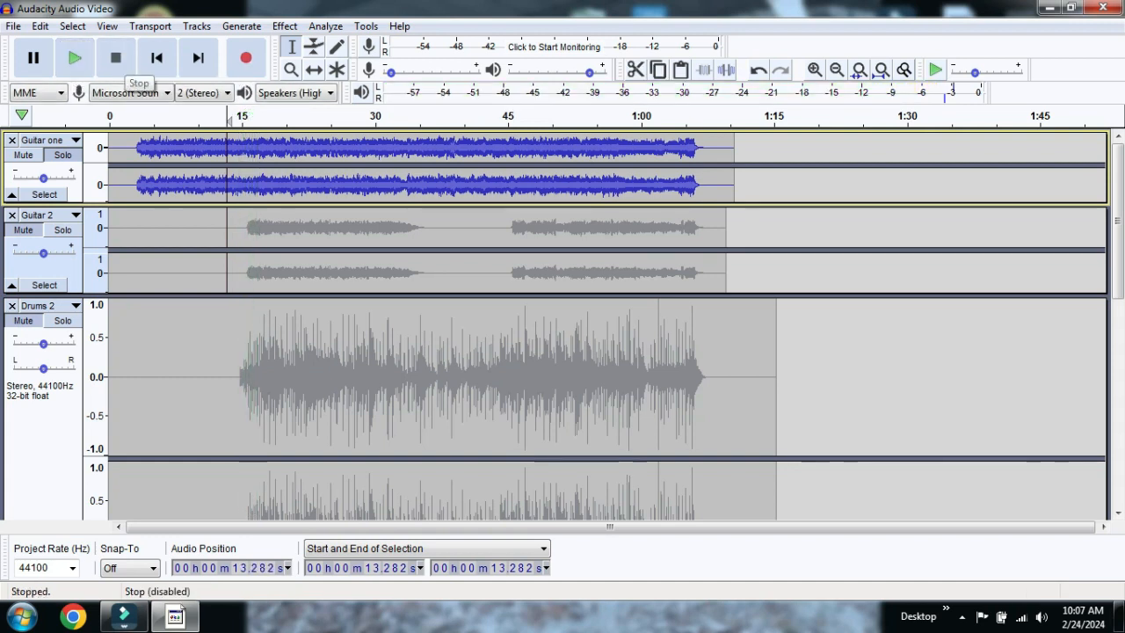
# Step: Solo the Guitar 2 track, play it from about 13.28 s and stop to check its playback level
pyautogui.click(63, 230)
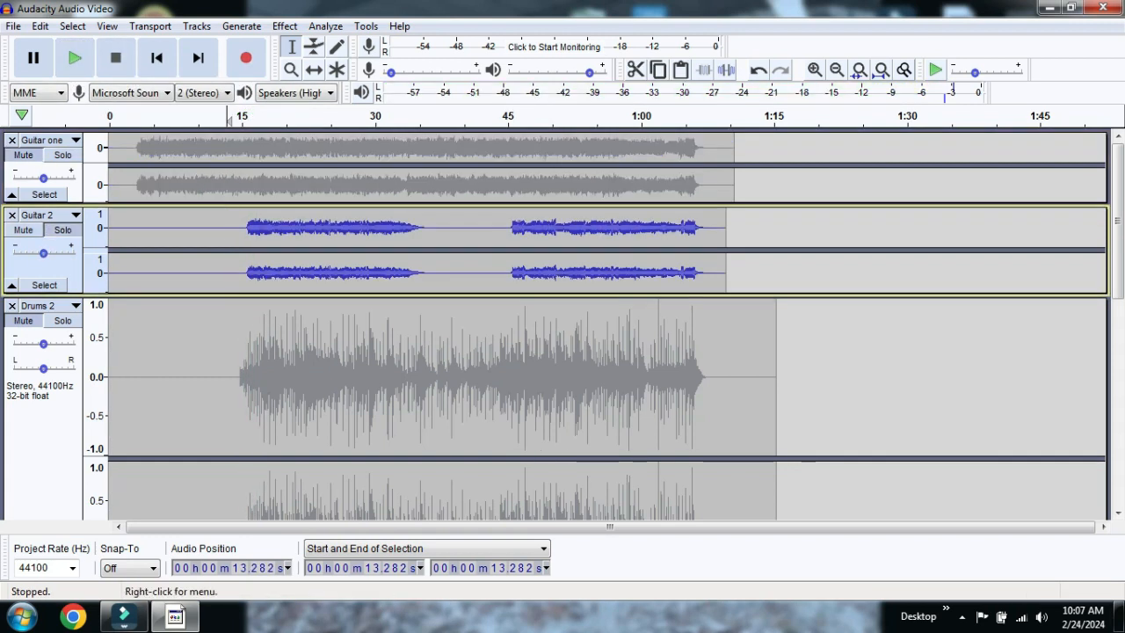
pyautogui.click(74, 58)
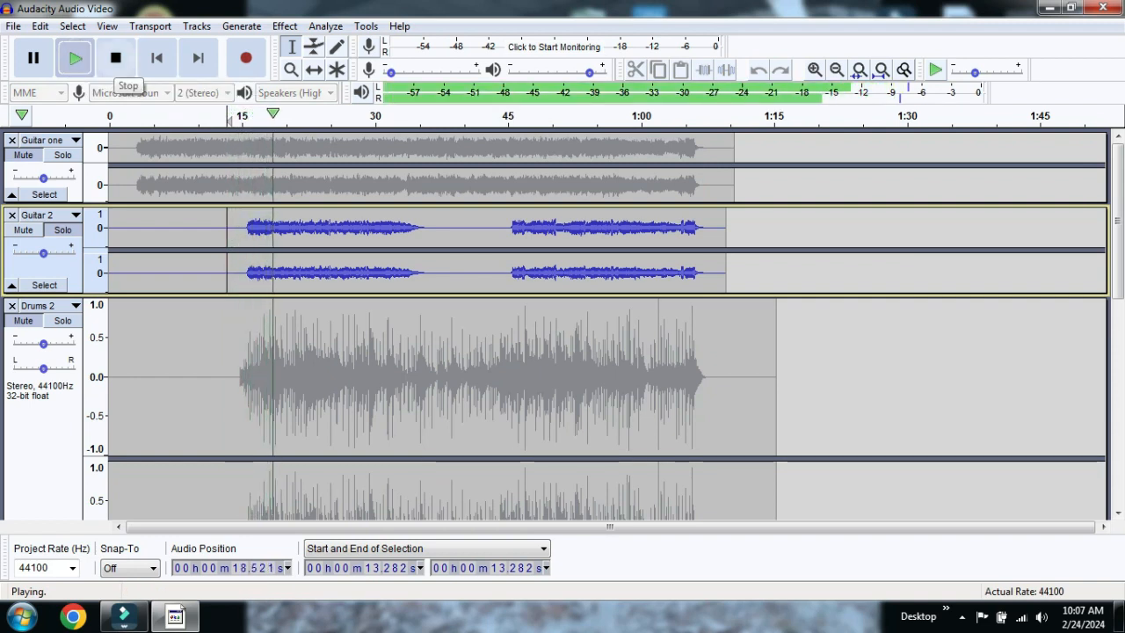
pyautogui.click(116, 63)
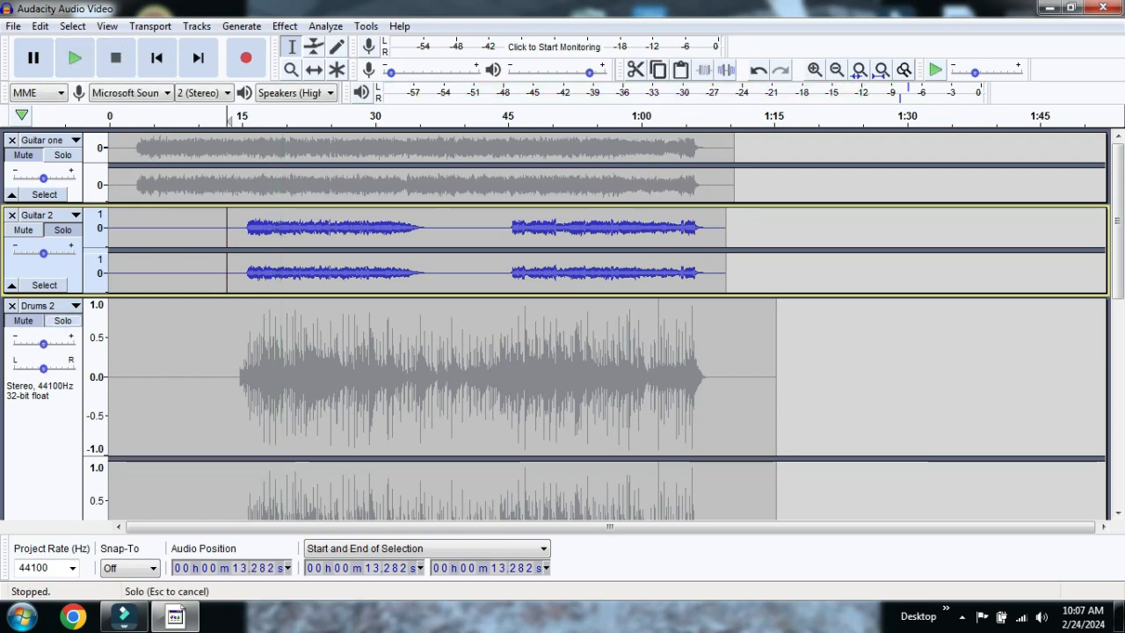
# Step: Solo Drums 2, play it from about 16.35 s to check its level, stop playback and turn solo off
pyautogui.click(63, 320)
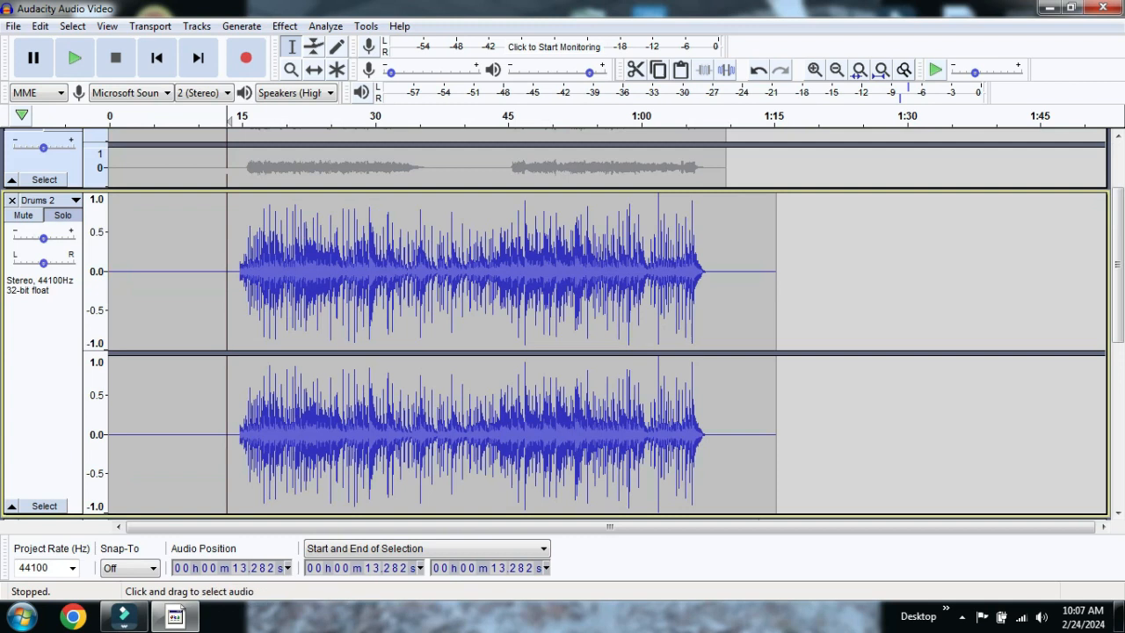
pyautogui.click(254, 273)
pyautogui.click(75, 58)
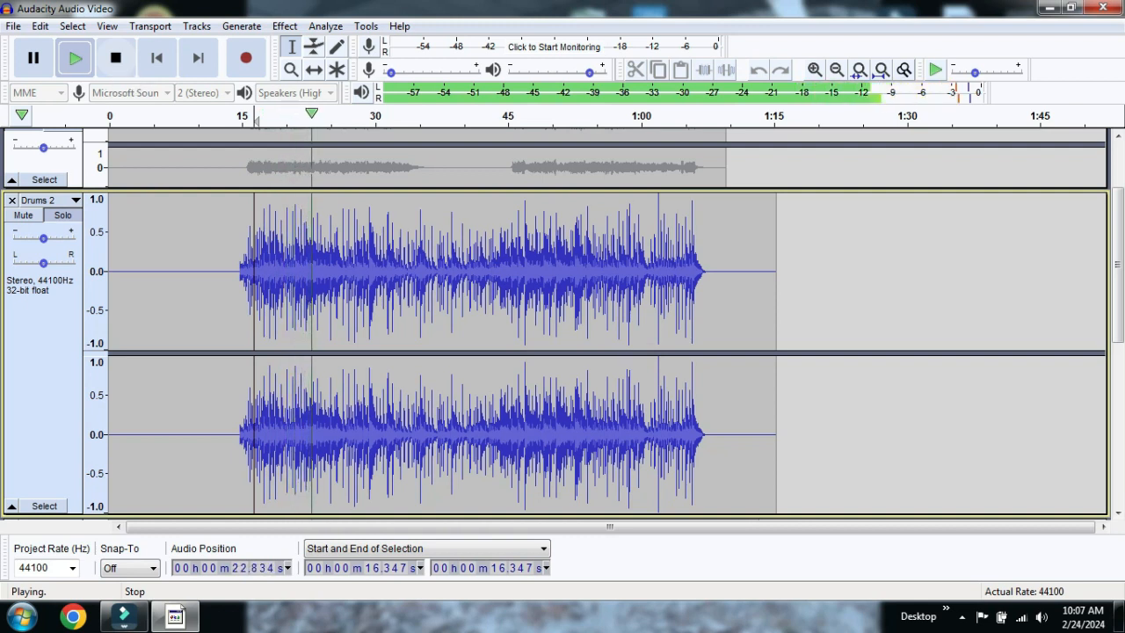
pyautogui.click(115, 57)
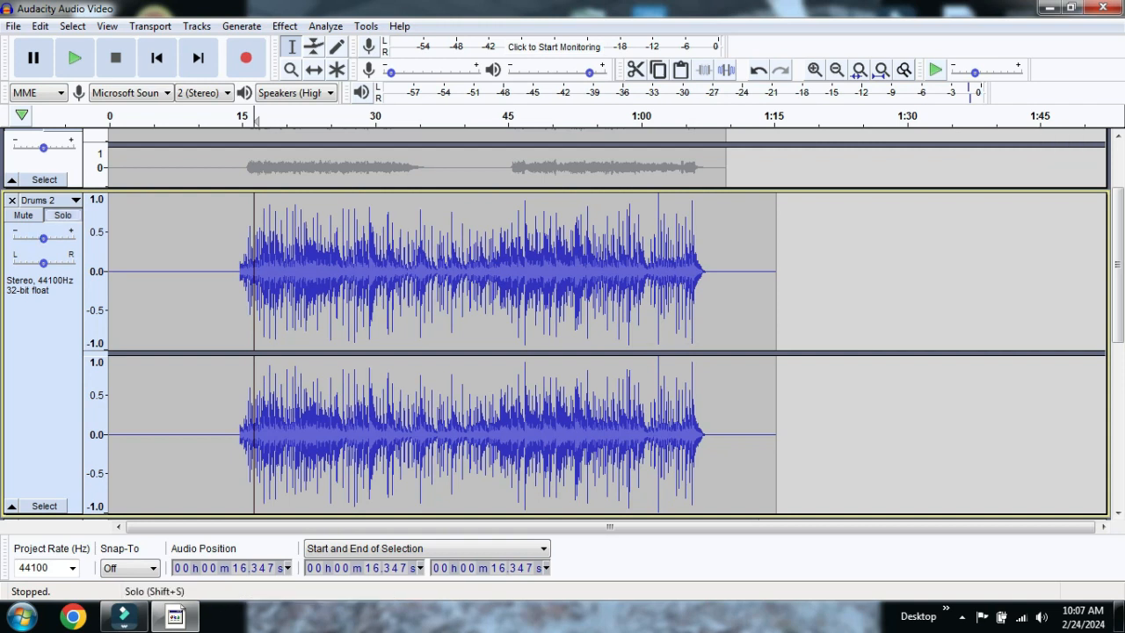
pyautogui.scroll(3, 607, 325)
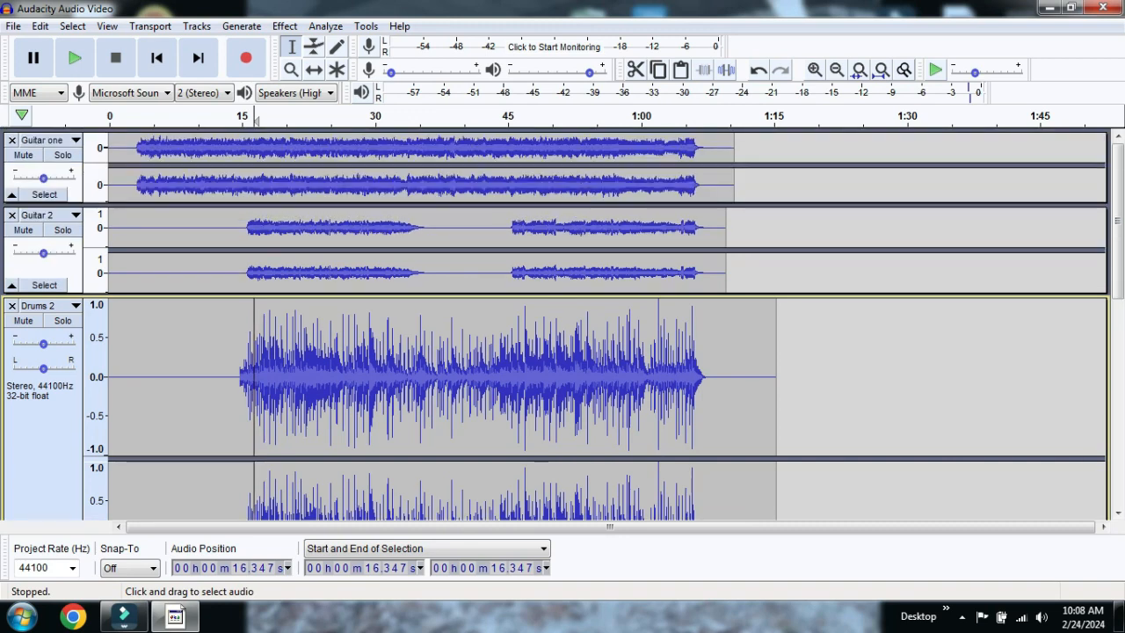
# Step: Play the full mix from about 15.33 s and stop playback after checking how Guitar 2 sits in it
pyautogui.scroll(-4, 606, 325)
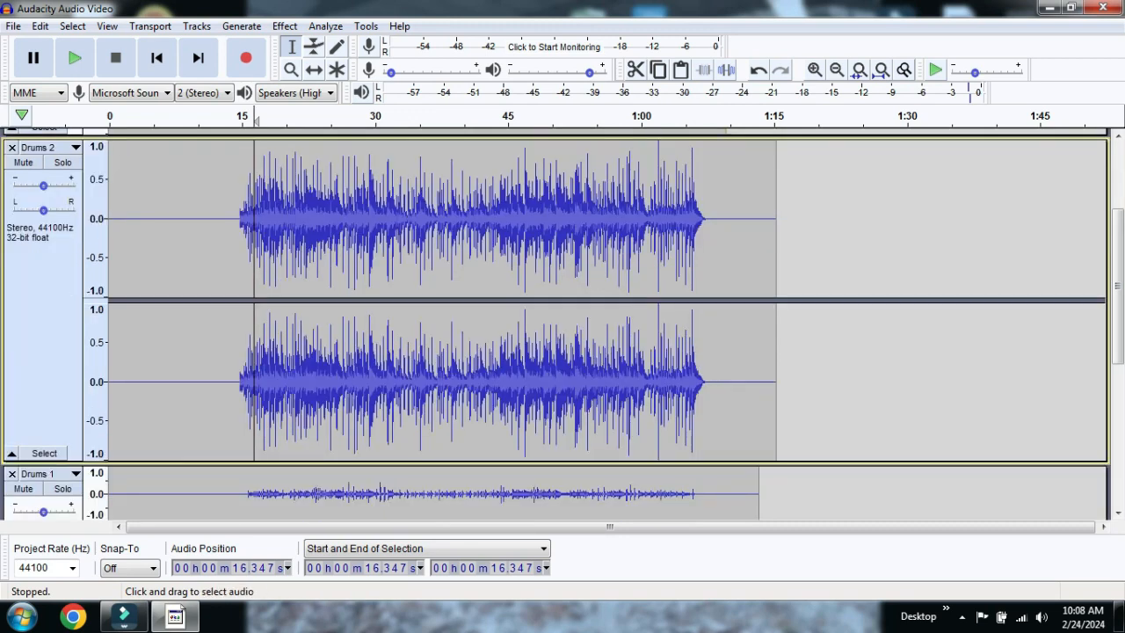
pyautogui.scroll(4, 606, 299)
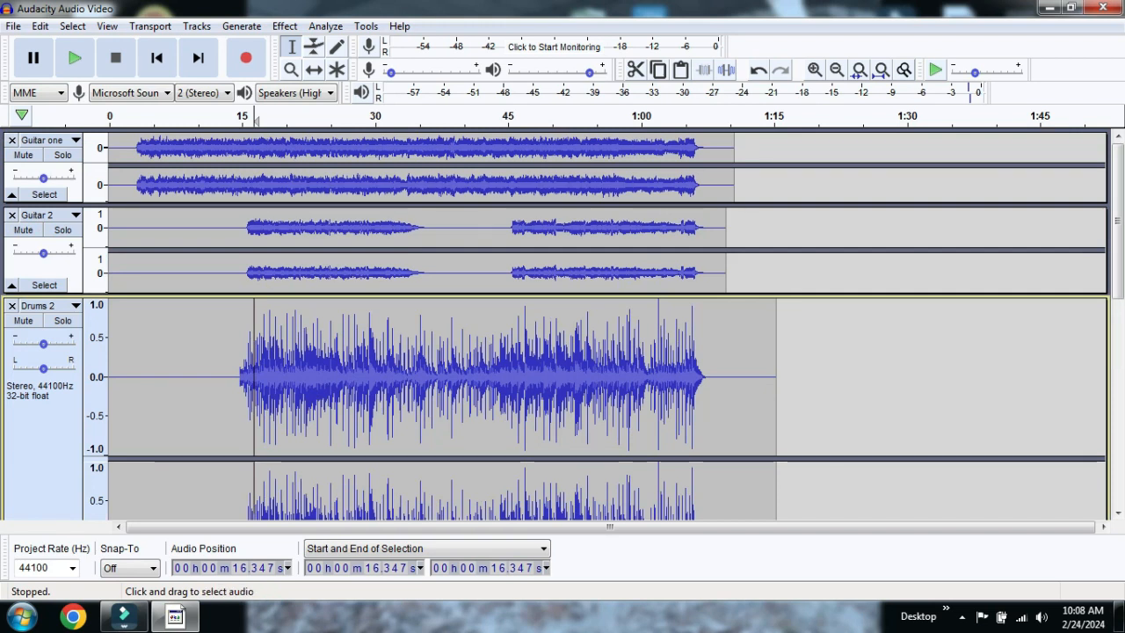
pyautogui.click(42, 269)
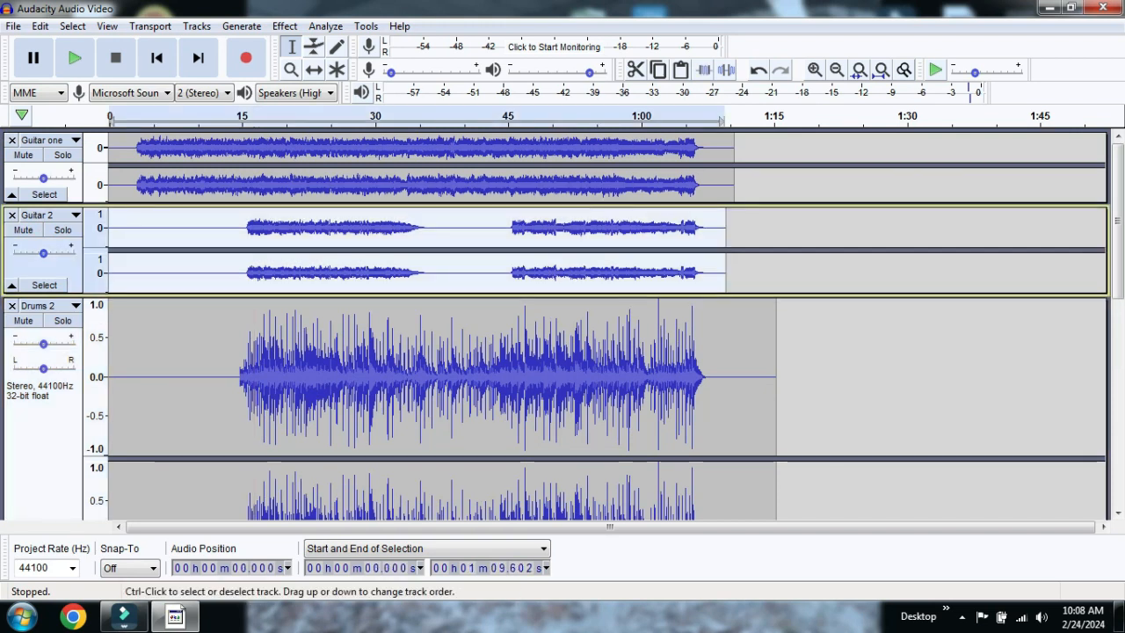
pyautogui.click(245, 119)
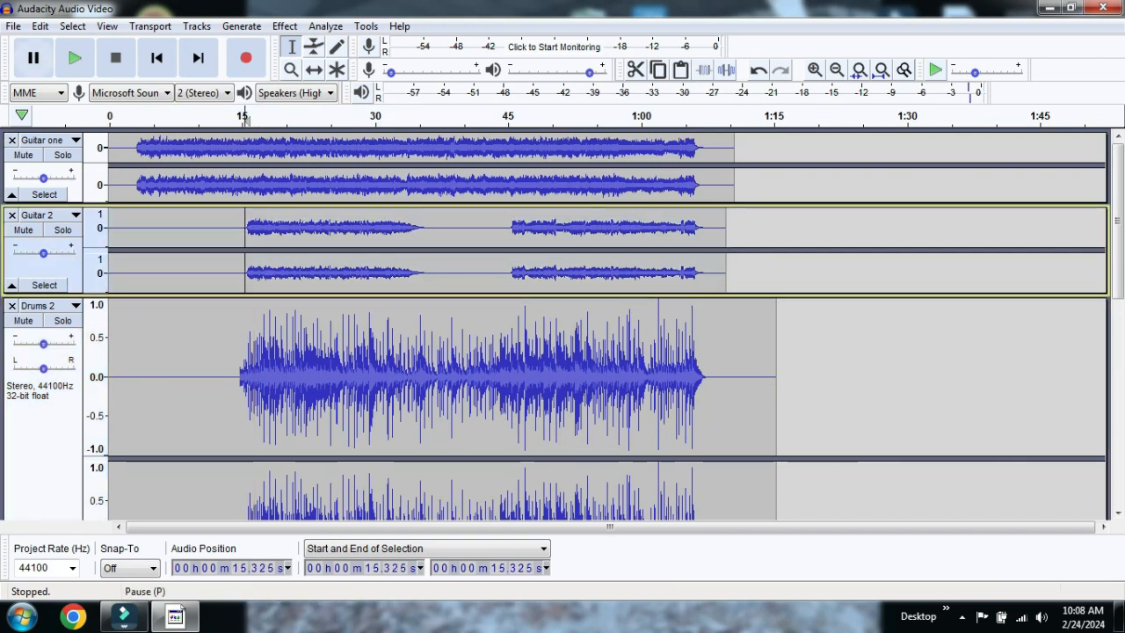
pyautogui.click(75, 58)
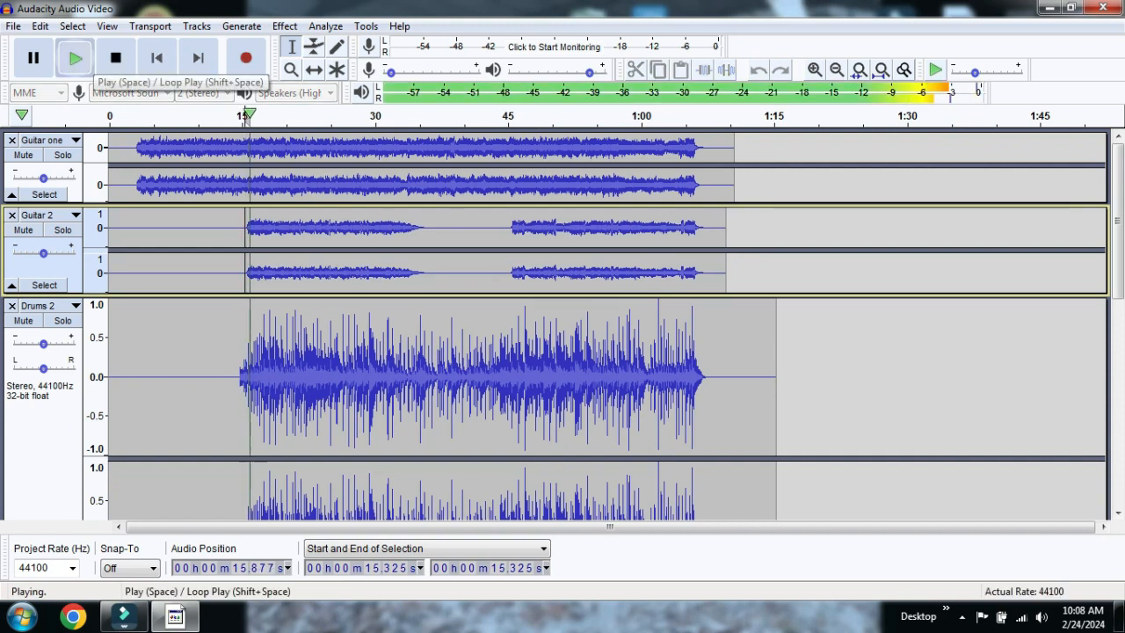
pyautogui.press('space')
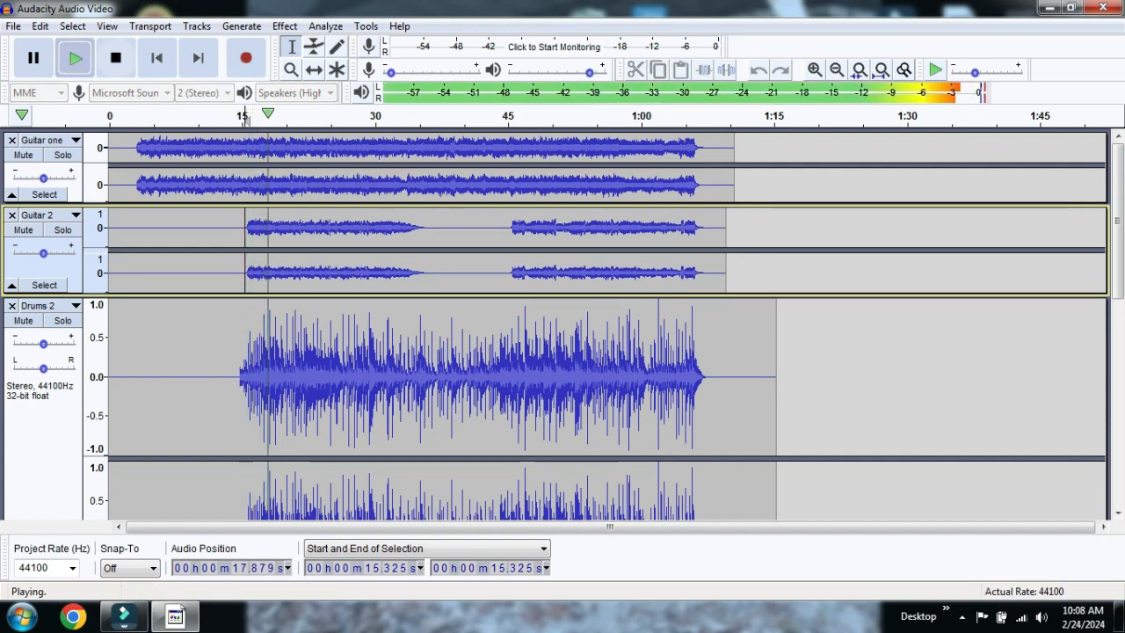
# Step: Solo Guitar 2, play it from about 15.33 s and stop playback
pyautogui.click(63, 230)
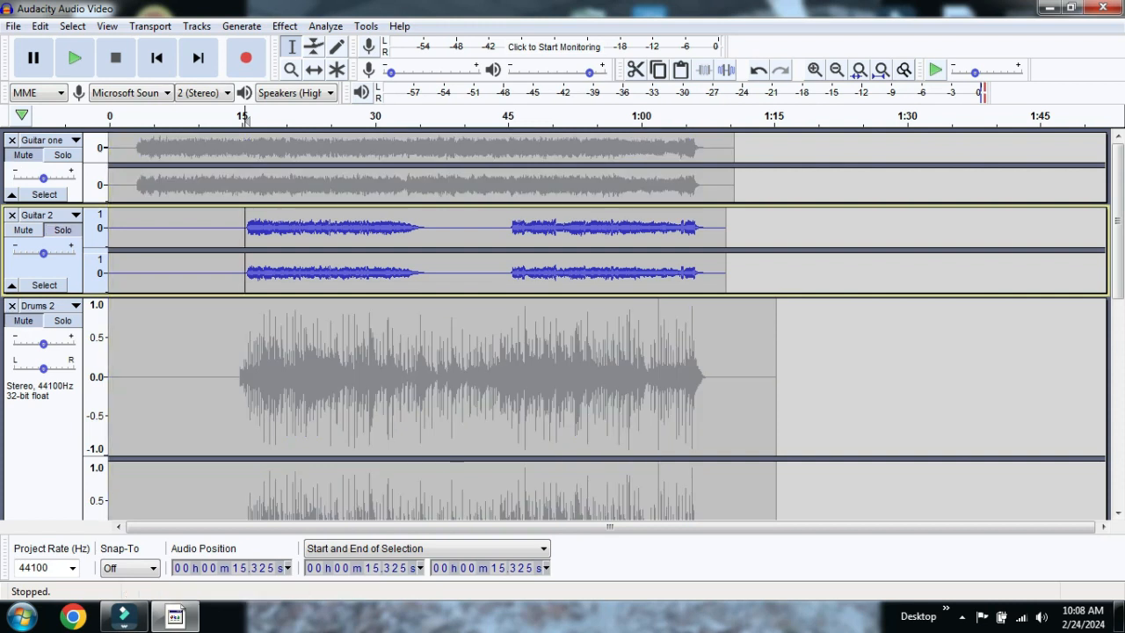
pyautogui.click(74, 58)
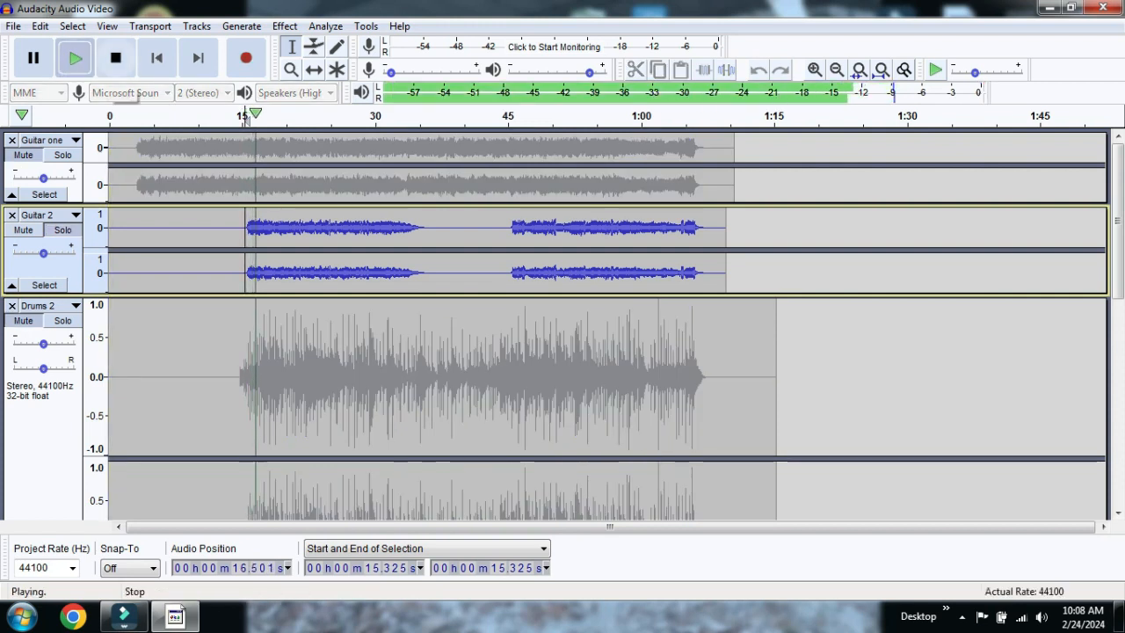
pyautogui.click(115, 58)
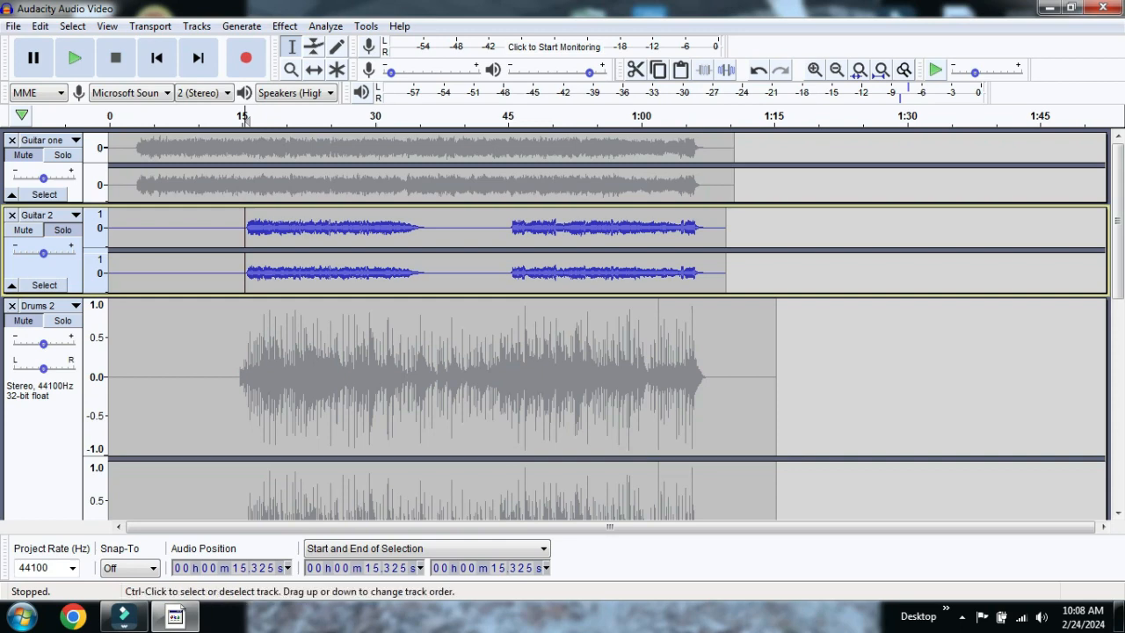
# Step: Apply Reverb with the Large Room factory preset to the whole Guitar 2 track
pyautogui.click(54, 269)
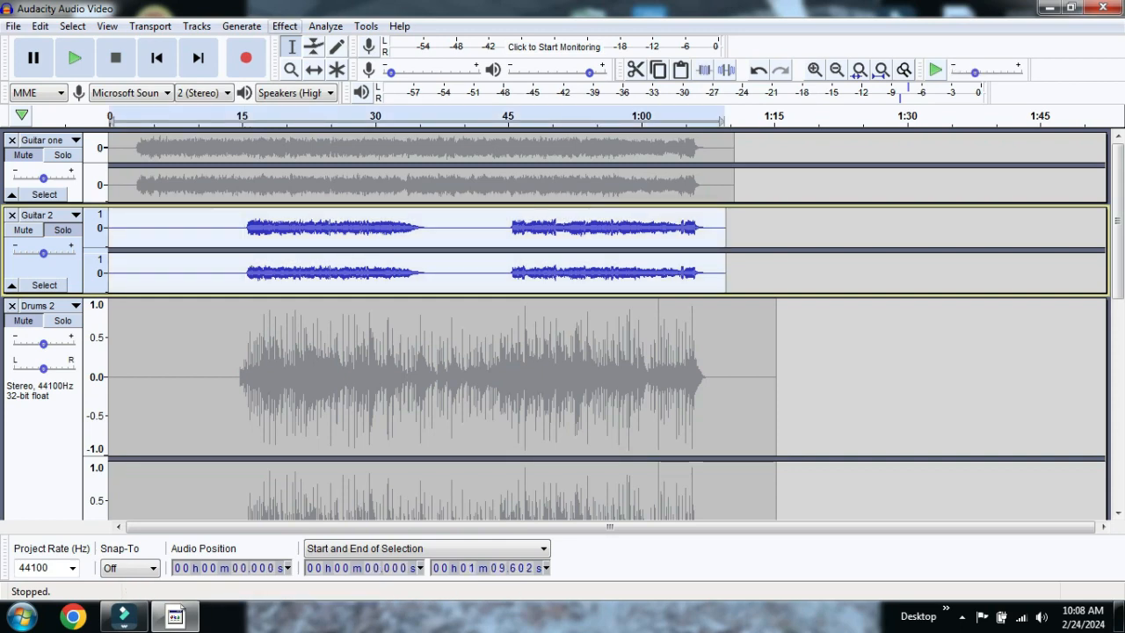
pyautogui.click(285, 26)
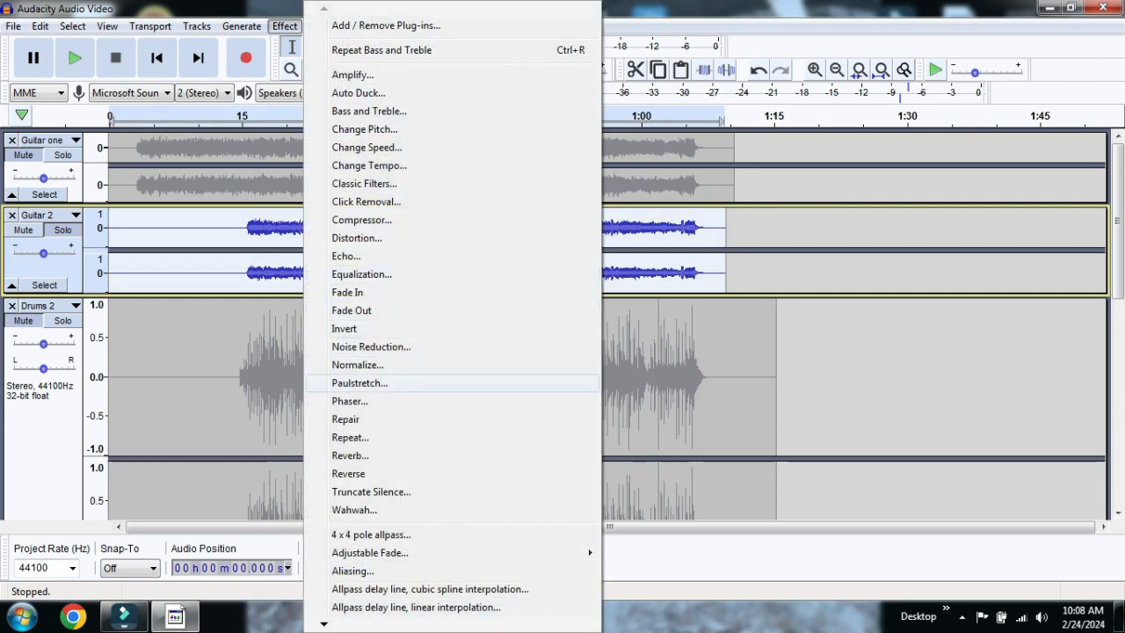
pyautogui.click(350, 455)
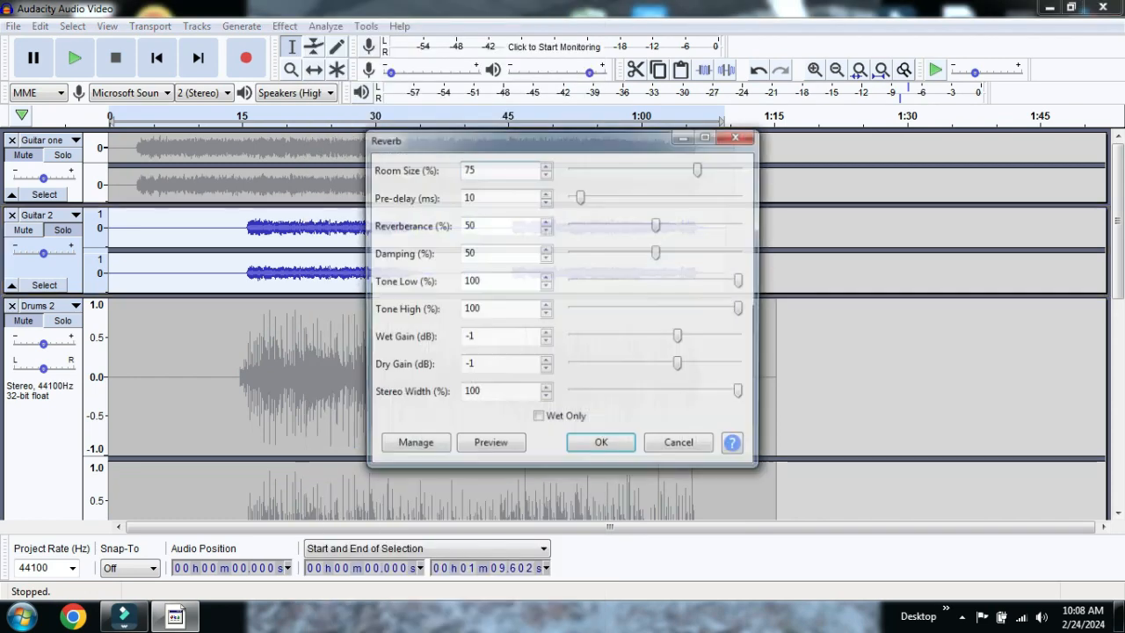
pyautogui.click(413, 445)
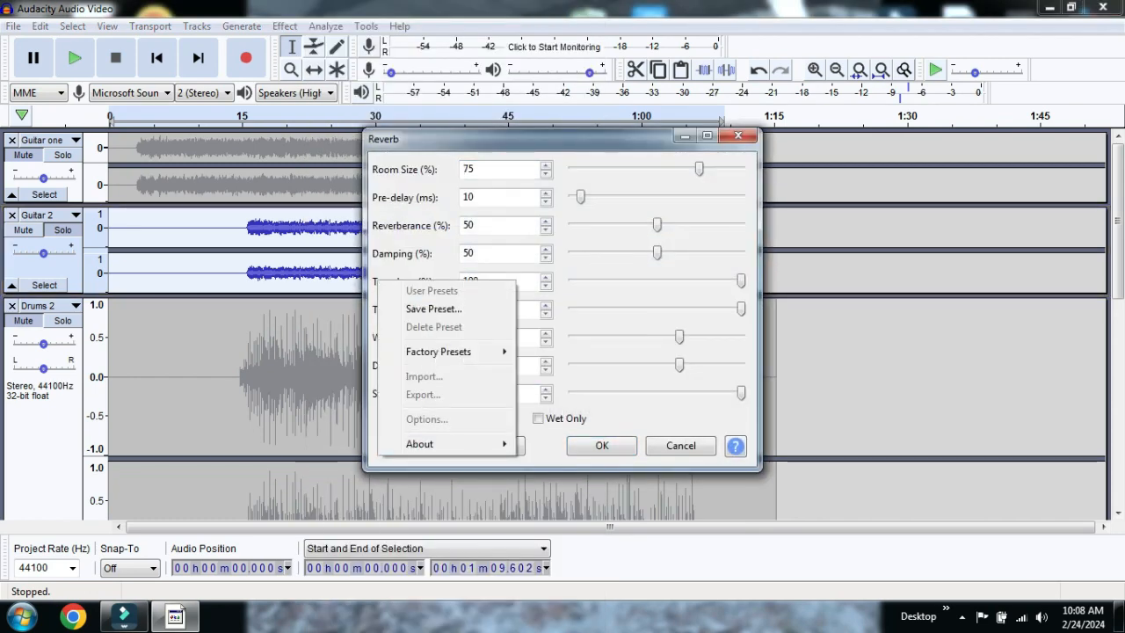
pyautogui.moveTo(438, 351)
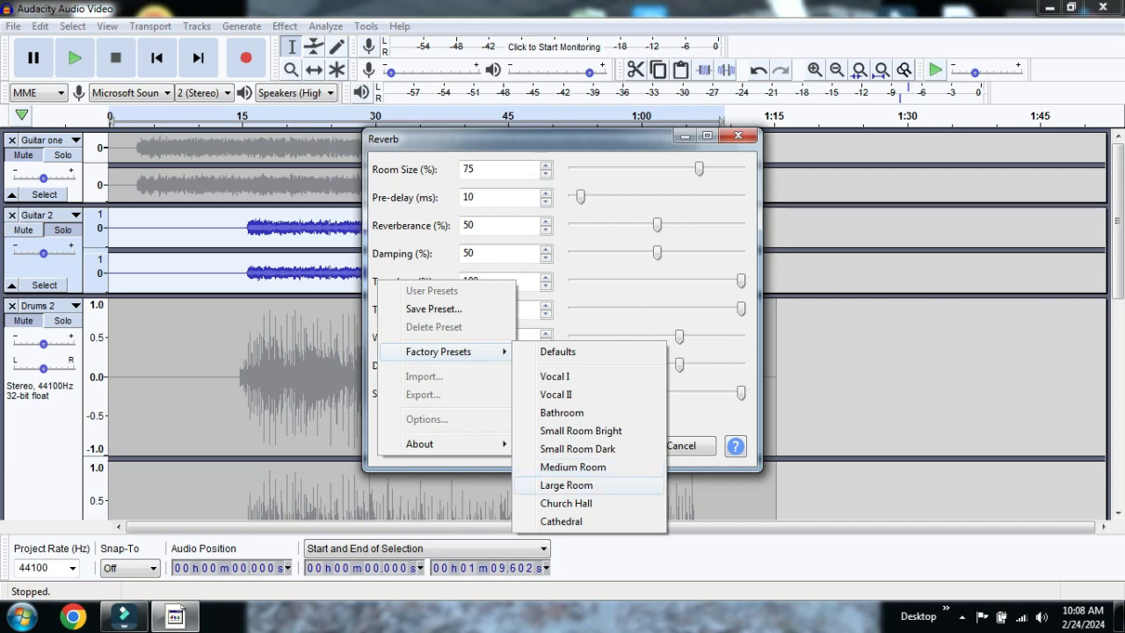
pyautogui.click(567, 485)
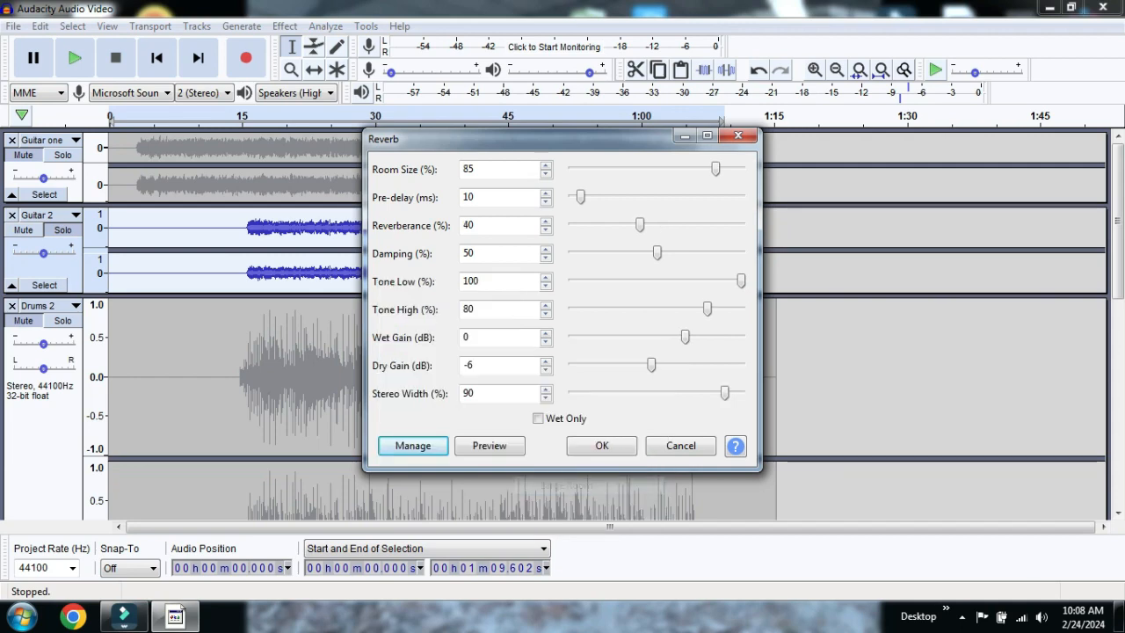
pyautogui.click(601, 446)
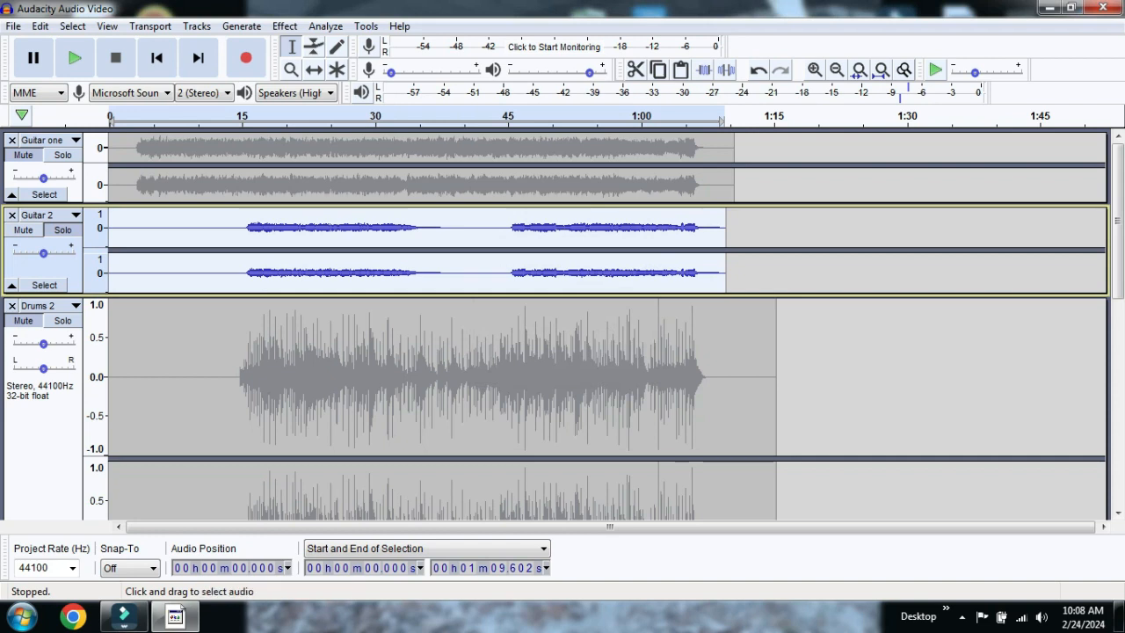
# Step: Play the soloed Guitar 2 from about 15.05 s to hear its reverb and stop playback
pyautogui.click(242, 239)
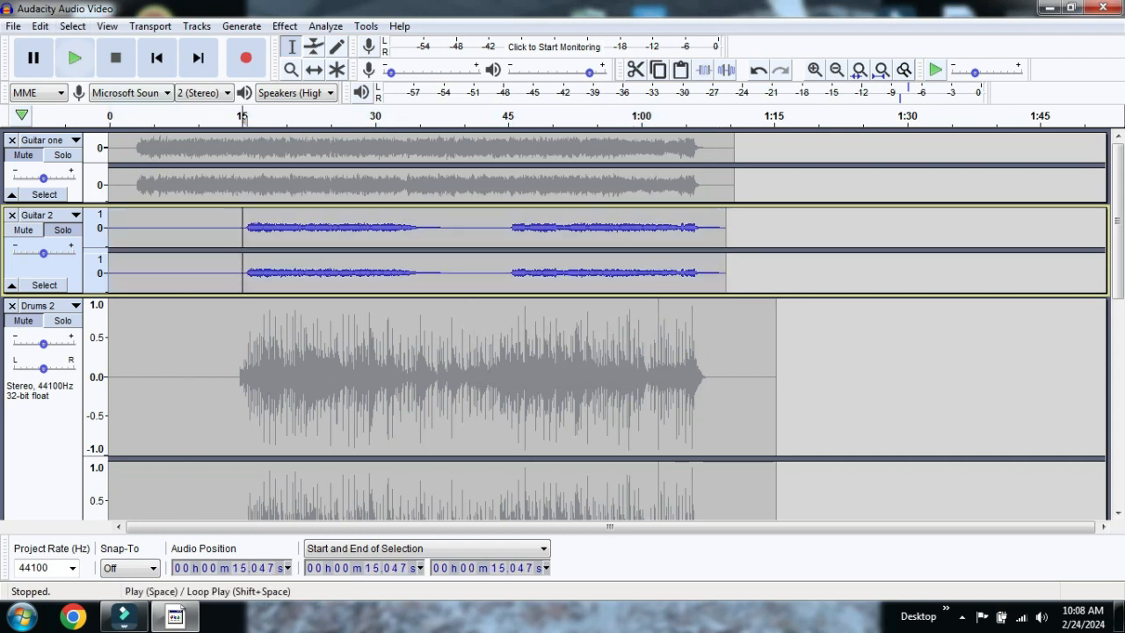
pyautogui.click(74, 58)
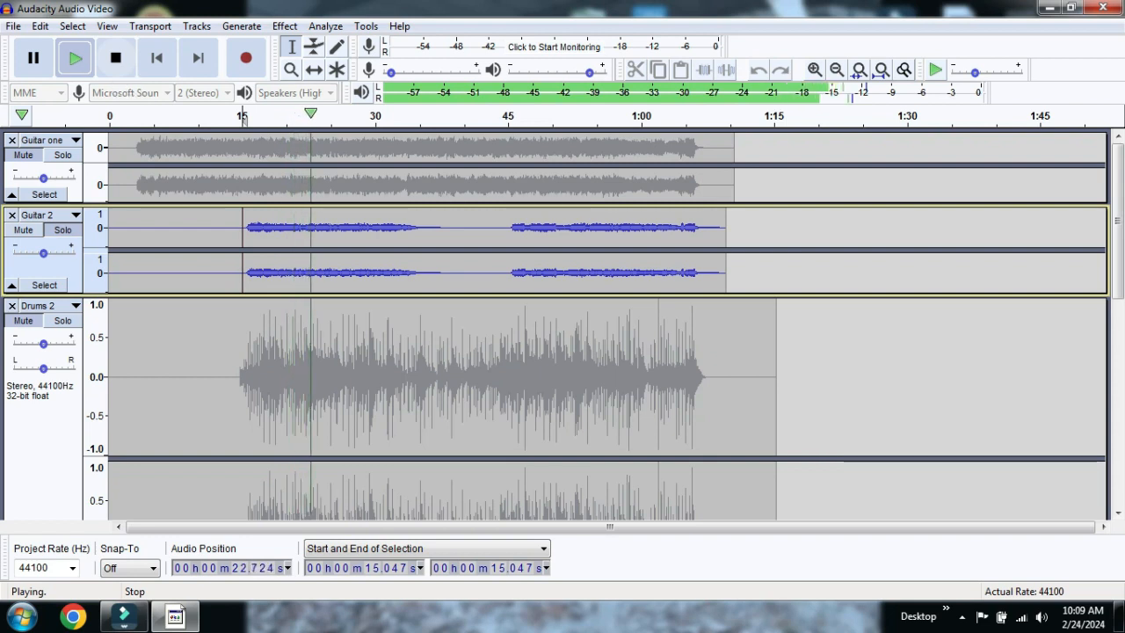
pyautogui.click(115, 58)
# Step: Turn off solo on Guitar 2, play the full mix from about 15.05 s and stop playback
pyautogui.click(63, 229)
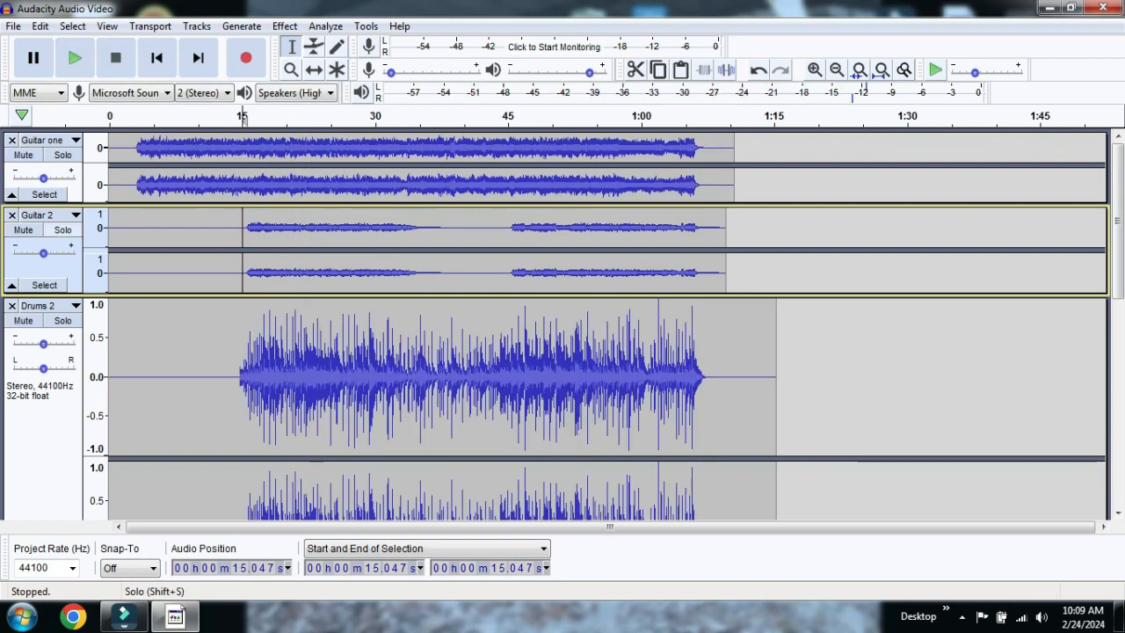
pyautogui.click(75, 58)
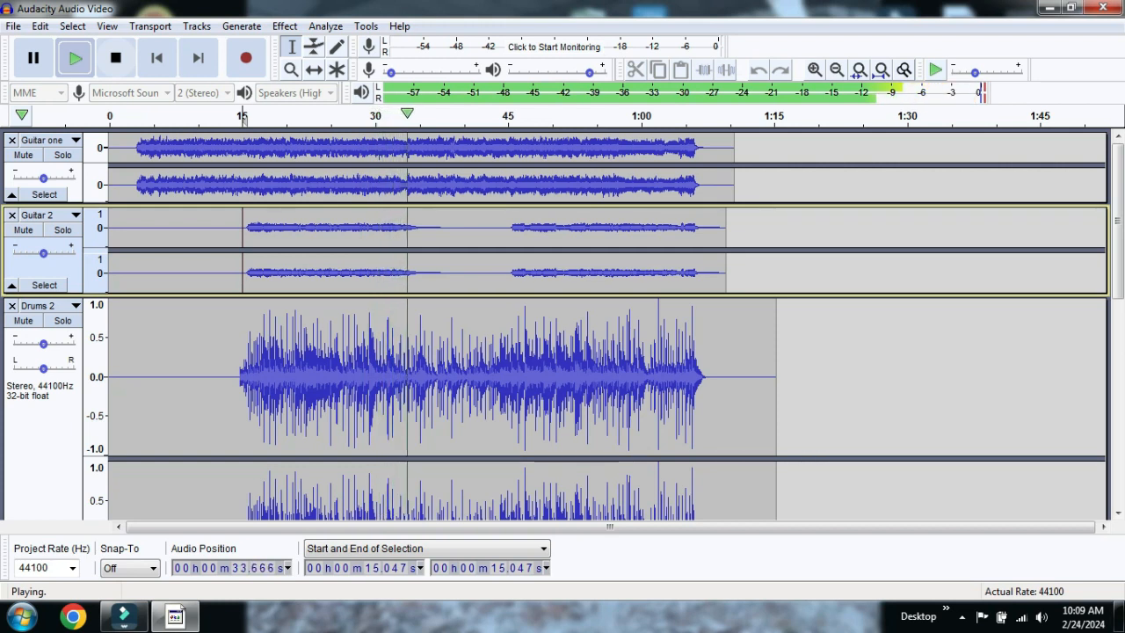
pyautogui.press('space')
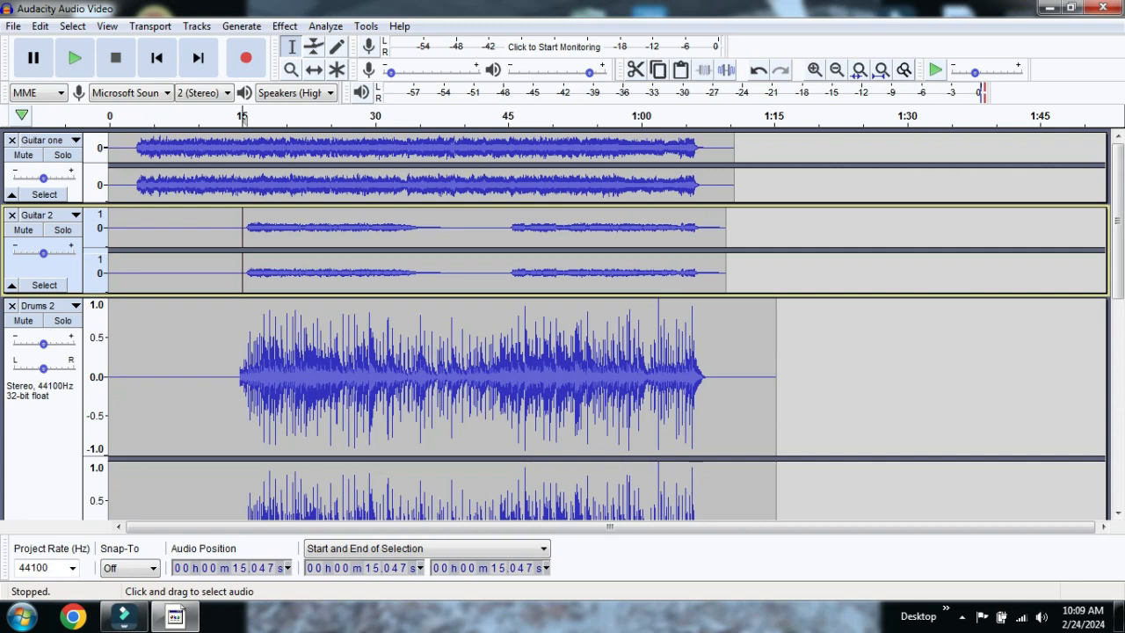
# Step: Apply Reverb with the Large Room factory preset to the whole Drums 2 track
pyautogui.click(43, 430)
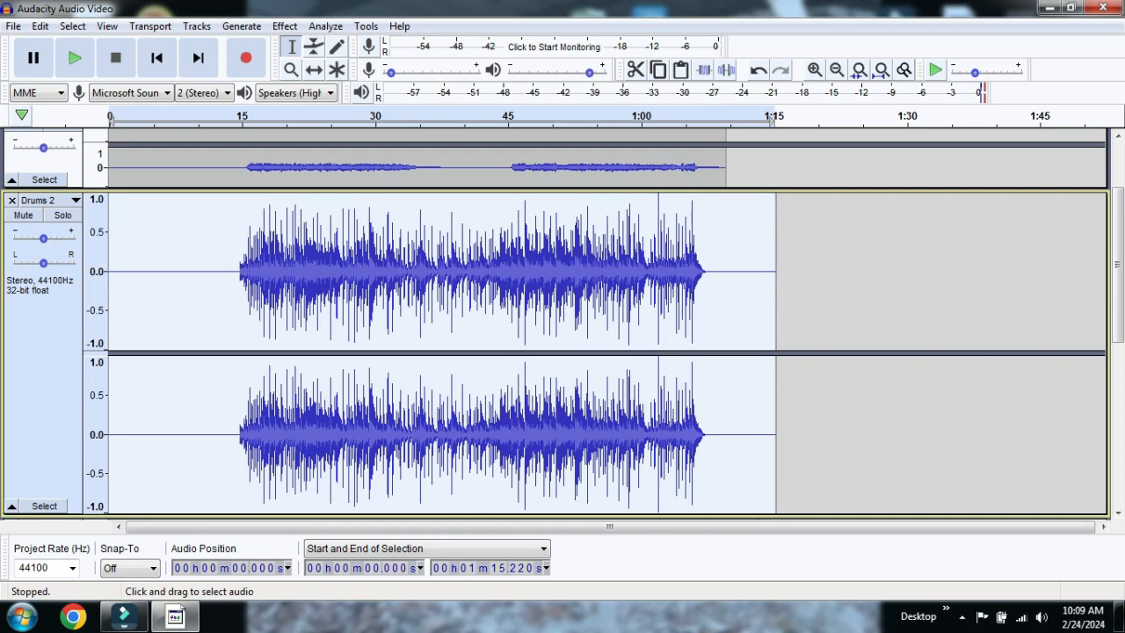
pyautogui.hotkey('alt', 'c')
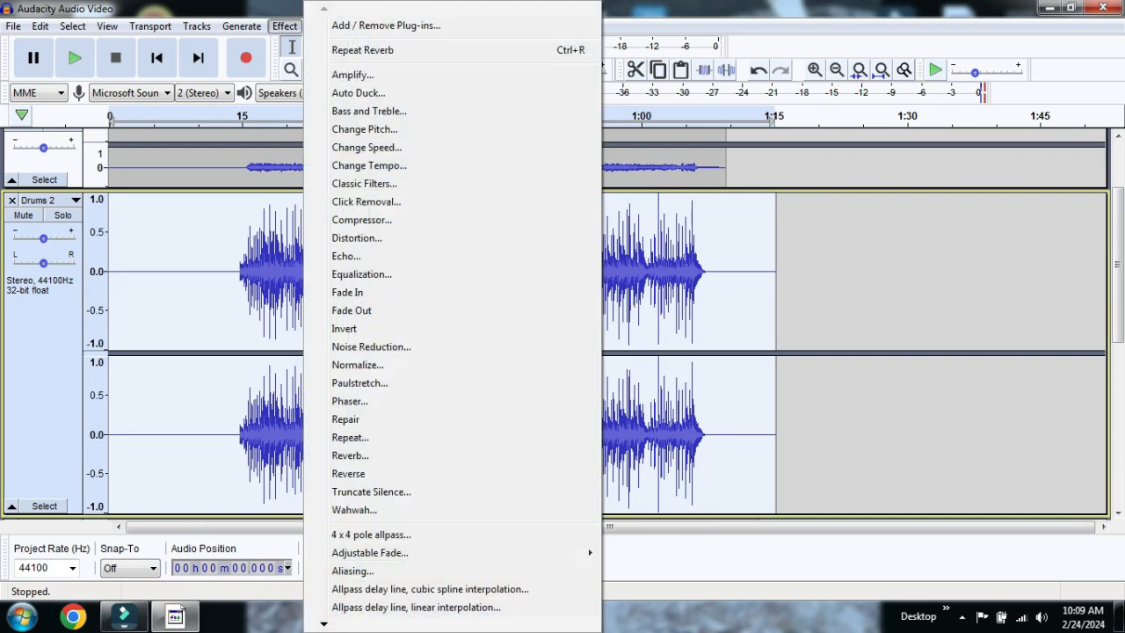
pyautogui.press('Down')
pyautogui.press('Down')
pyautogui.press('Down')
pyautogui.press('Down')
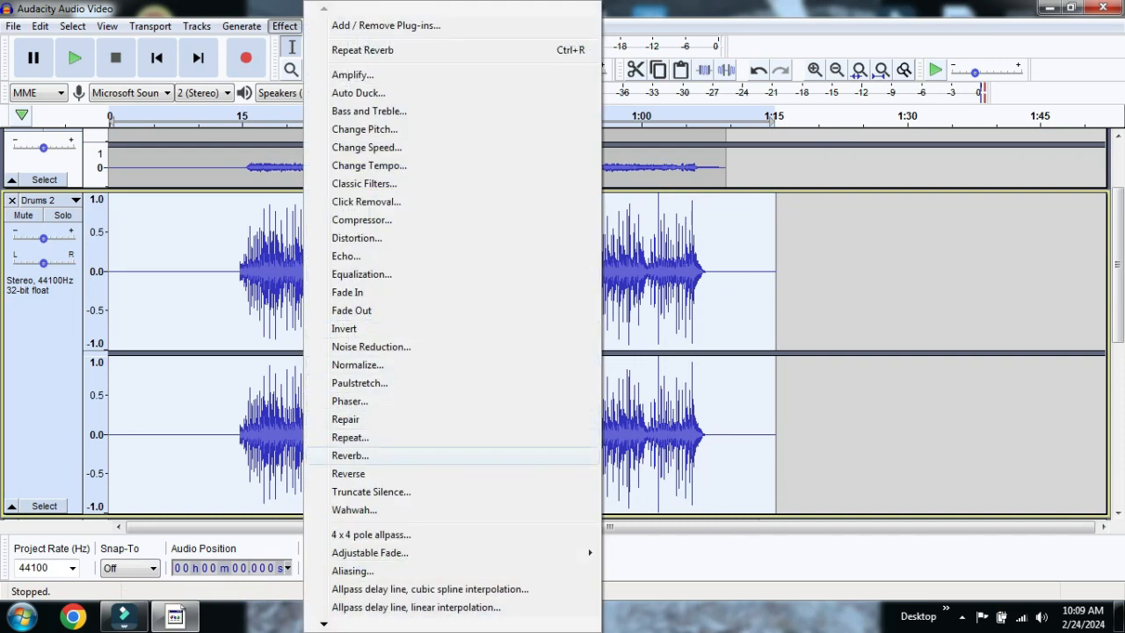
pyautogui.press('Return')
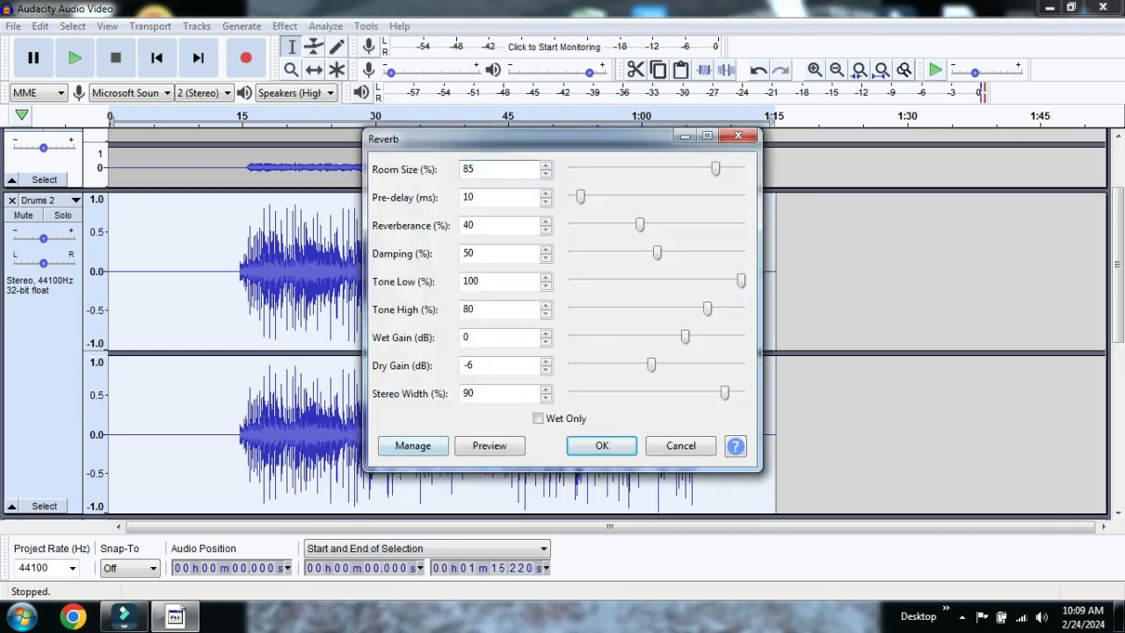
pyautogui.click(413, 445)
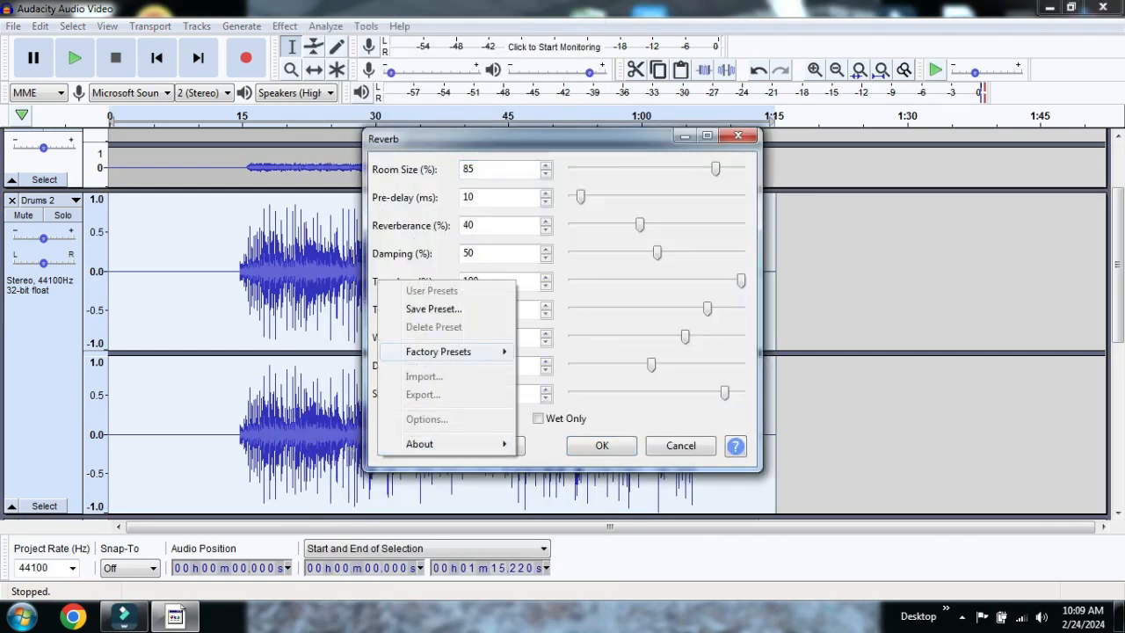
pyautogui.moveTo(449, 351)
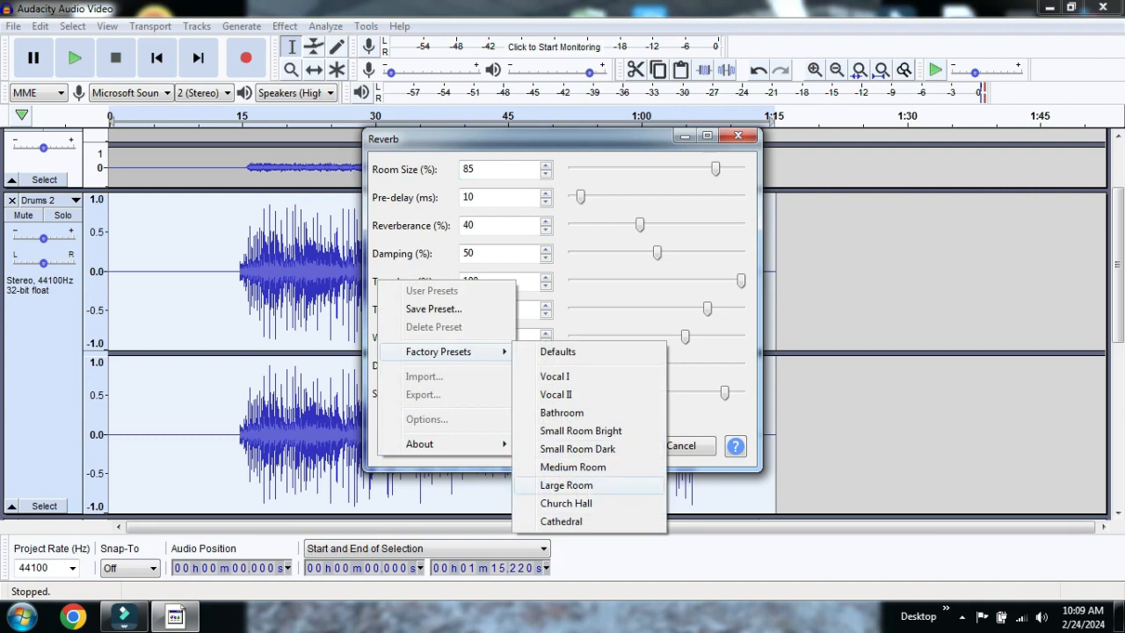
pyautogui.click(566, 485)
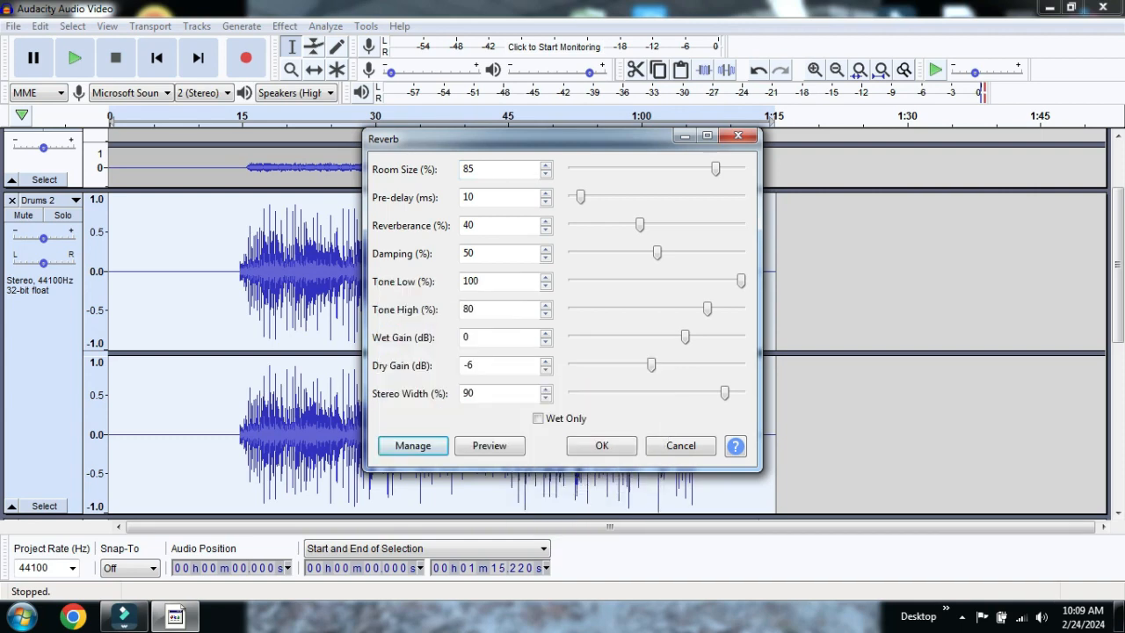
pyautogui.press('Return')
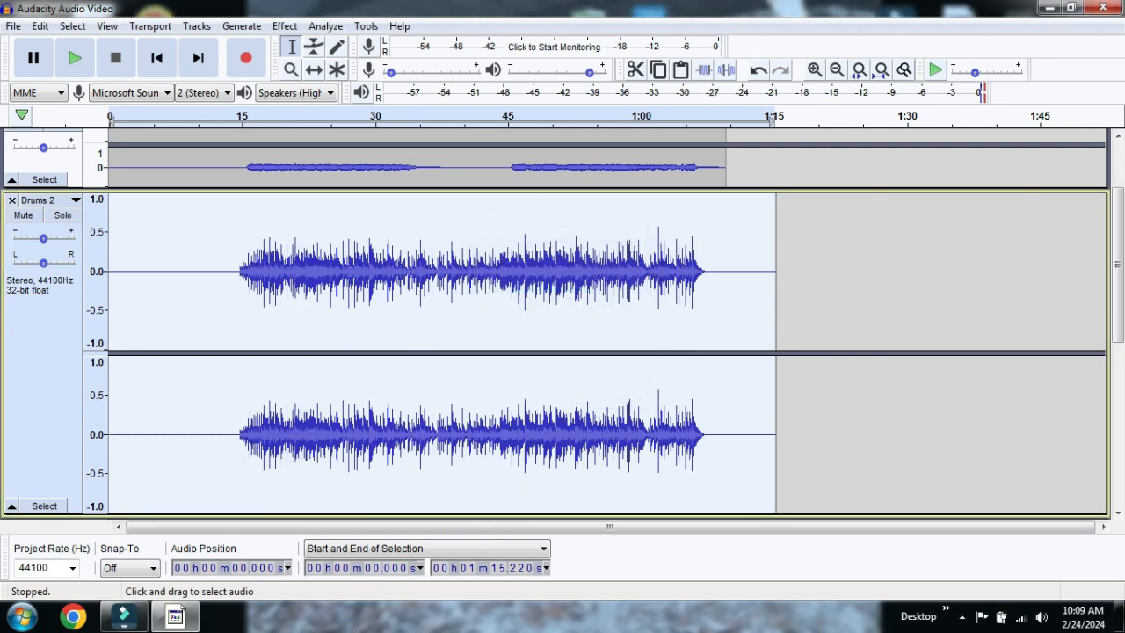
# Step: Play the mix twice from about 14.49 s to hear the reverb on Drums 2, stopping playback each time
pyautogui.click(239, 263)
pyautogui.click(75, 57)
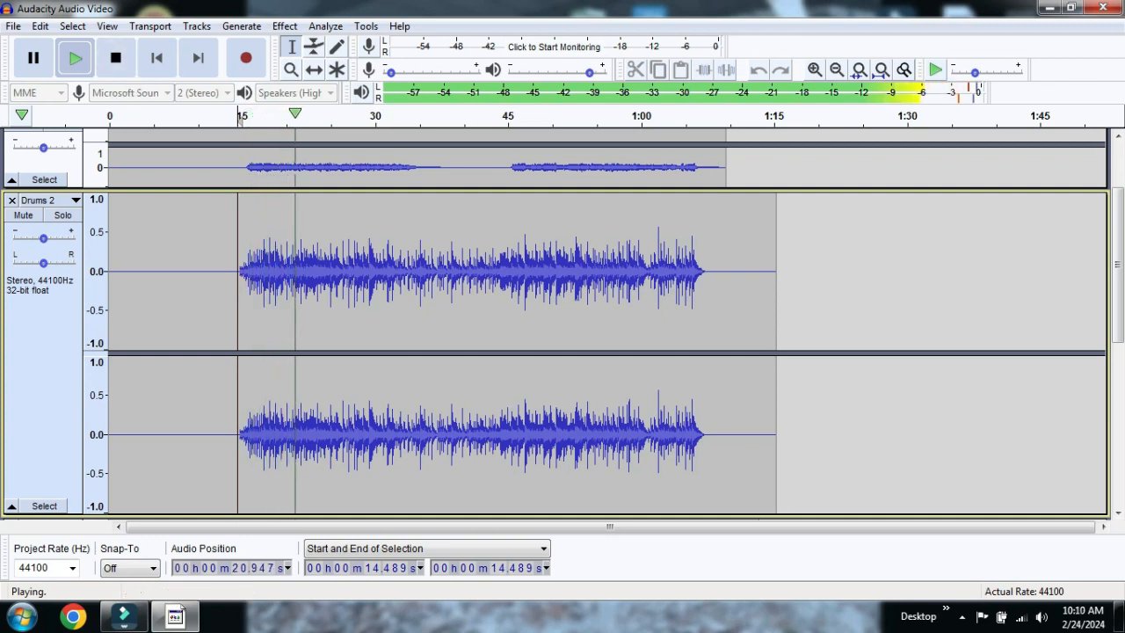
pyautogui.click(115, 57)
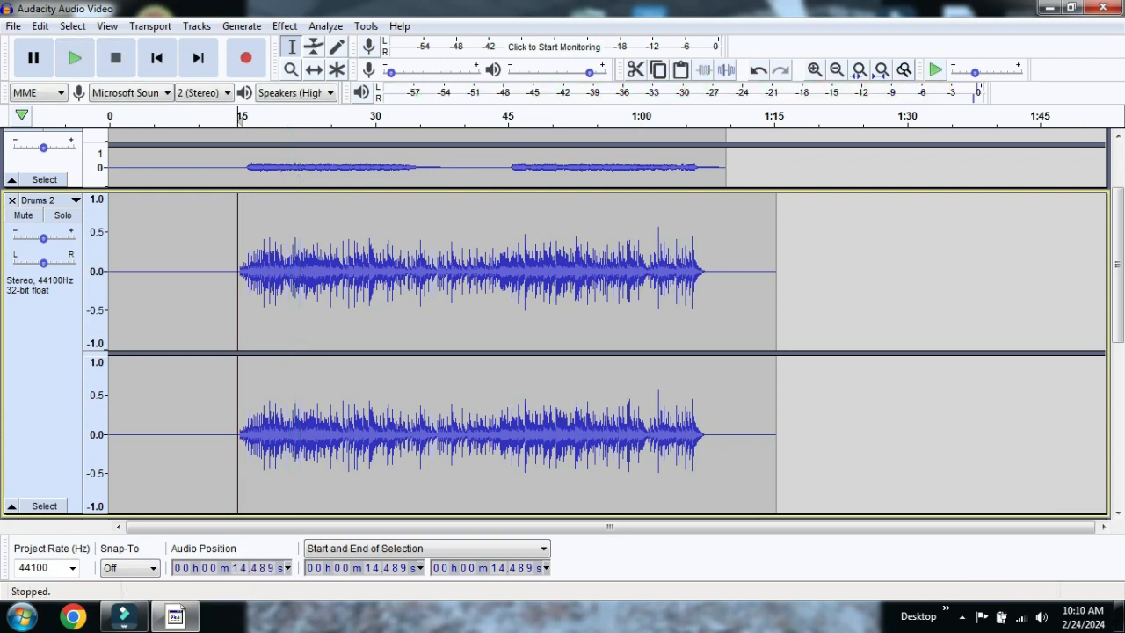
pyautogui.click(74, 58)
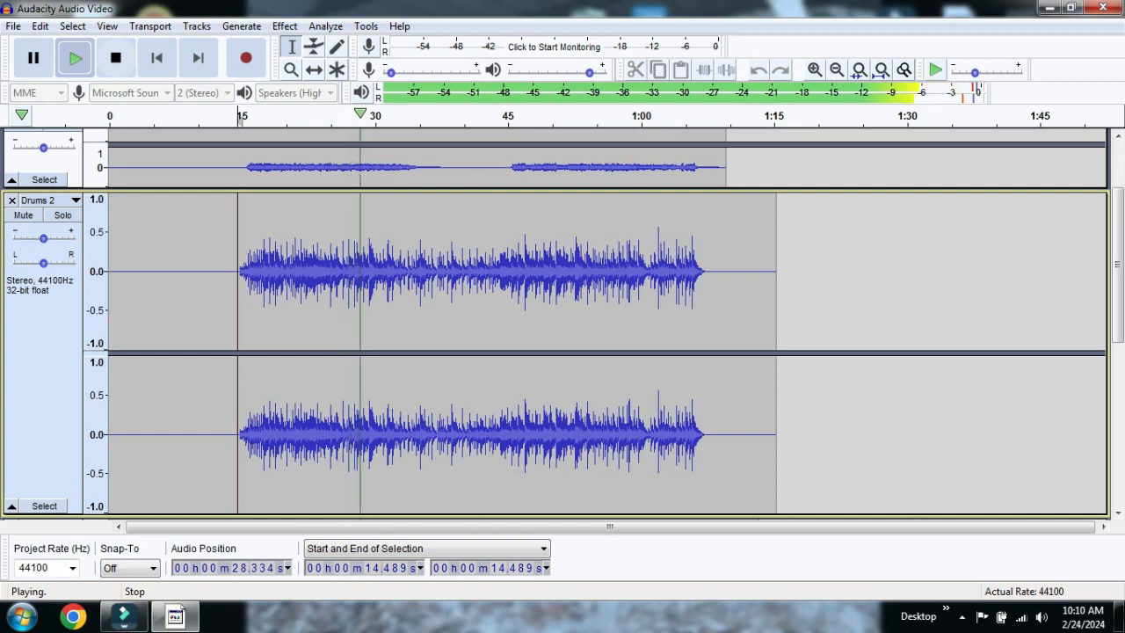
pyautogui.click(115, 58)
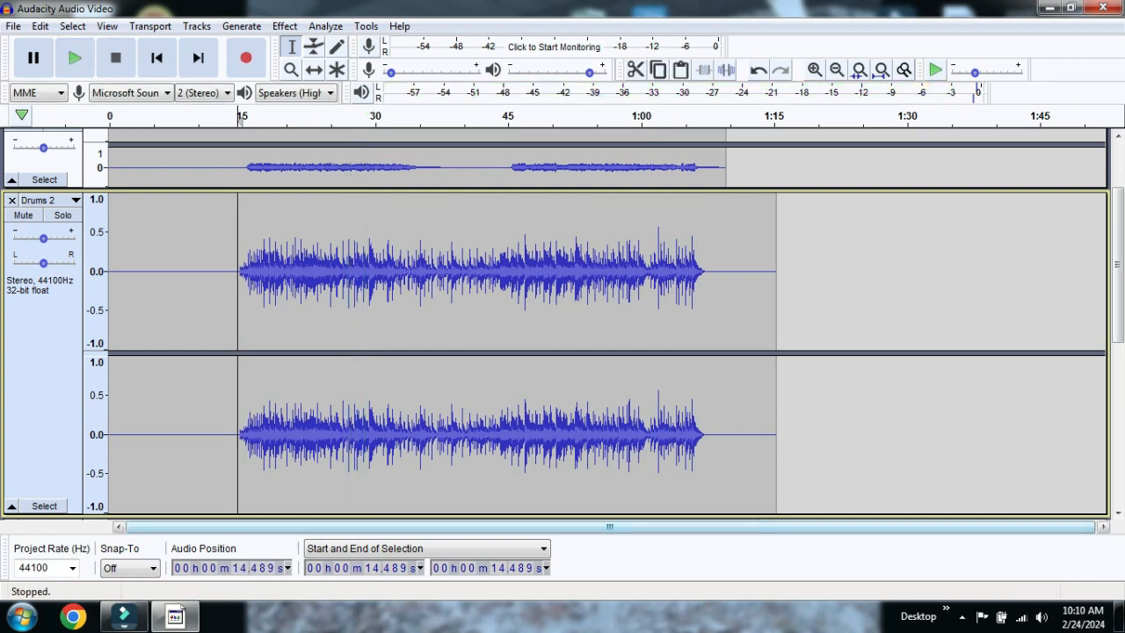
# Step: Reduce the display height of the Drums 2 track
pyautogui.moveTo(352, 516); pyautogui.dragTo(352, 283)
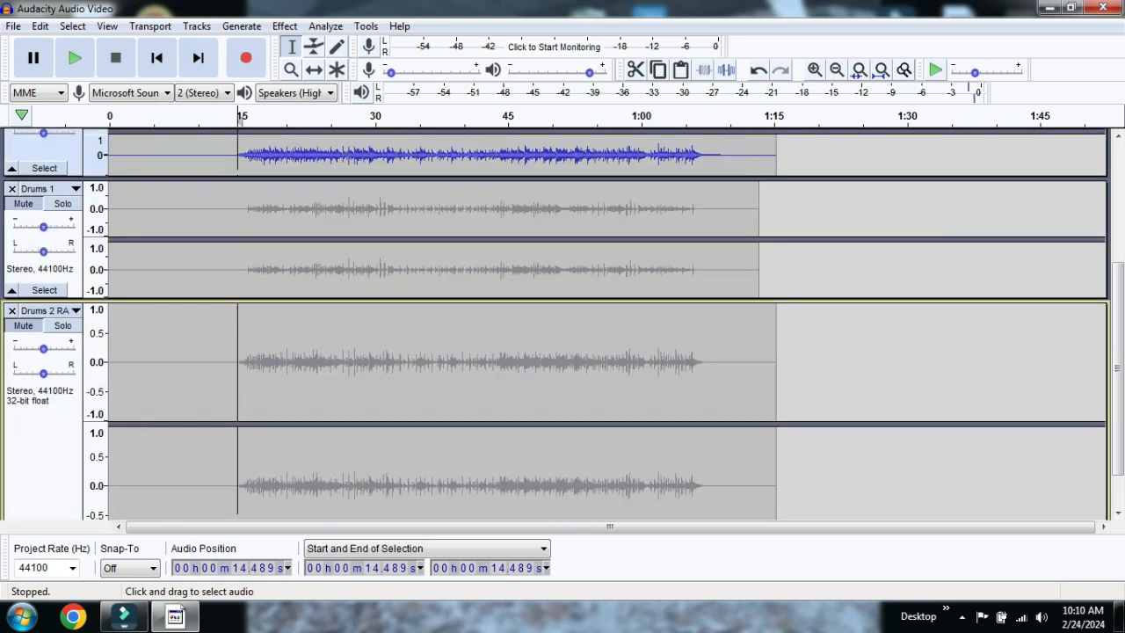
pyautogui.scroll(-1, 563, 326)
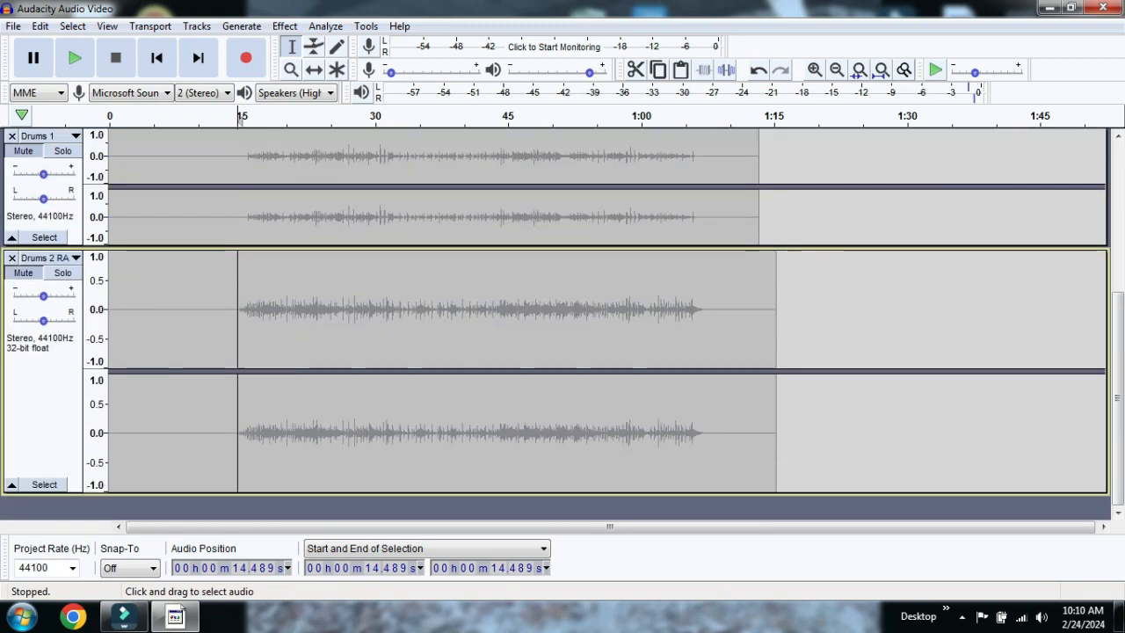
# Step: Add a new stereo track to the project
pyautogui.scroll(3, 562, 325)
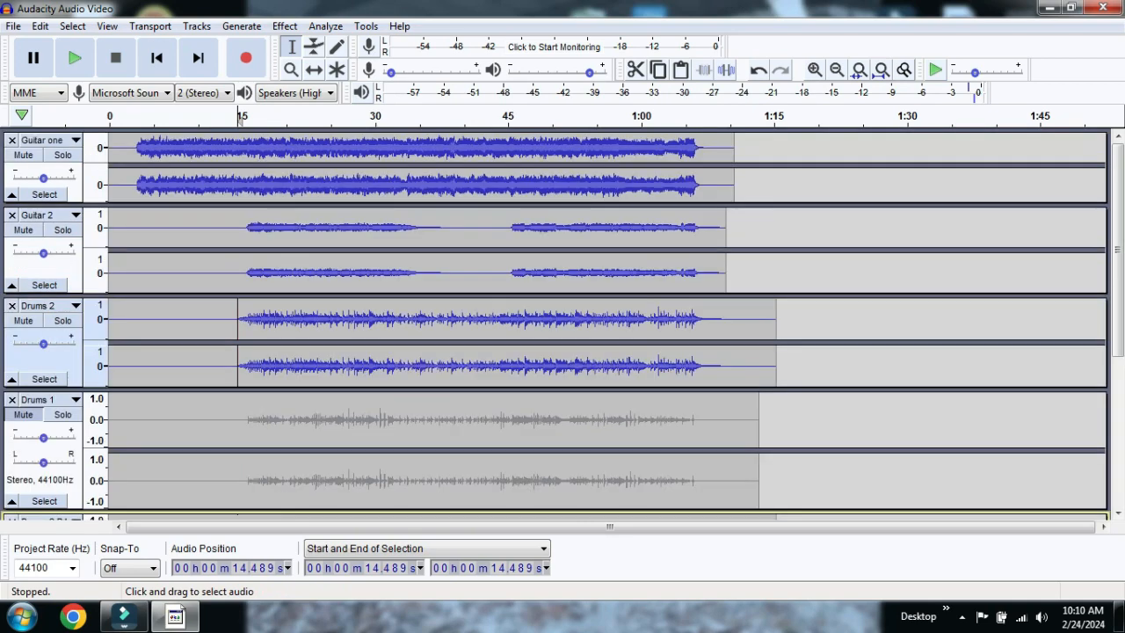
pyautogui.scroll(-2, 562, 325)
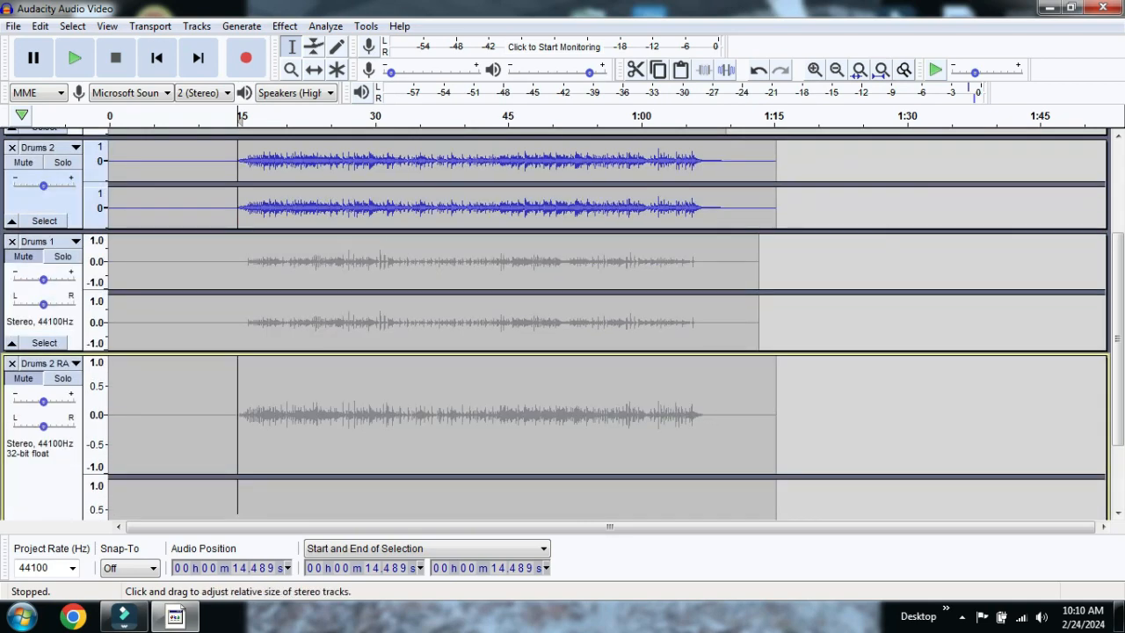
pyautogui.scroll(2, 562, 325)
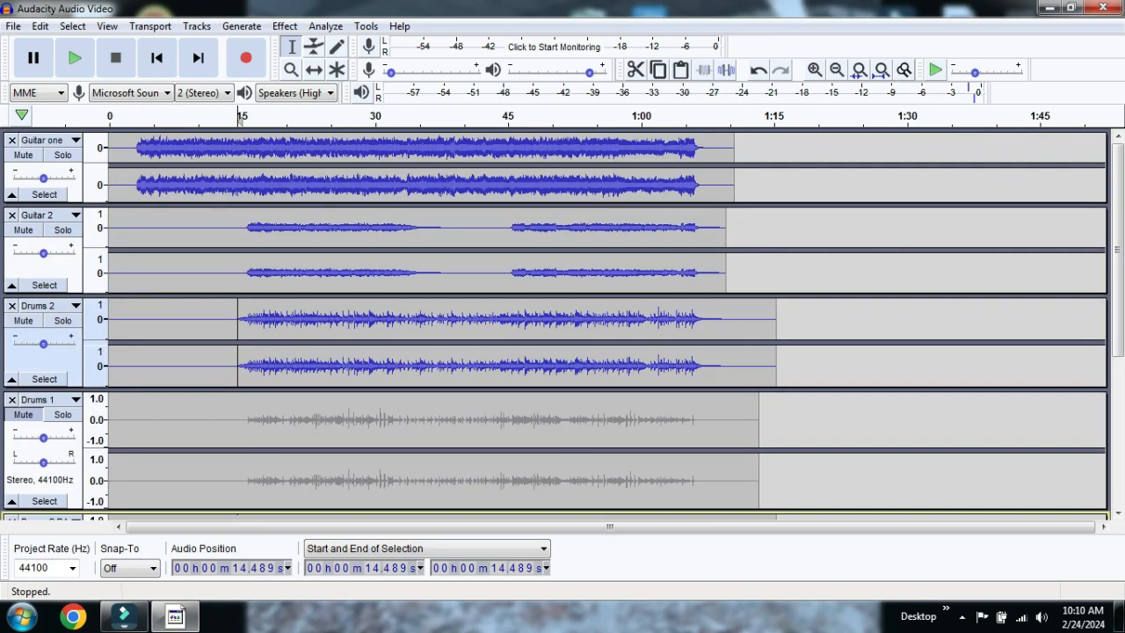
pyautogui.click(196, 25)
pyautogui.moveTo(226, 45)
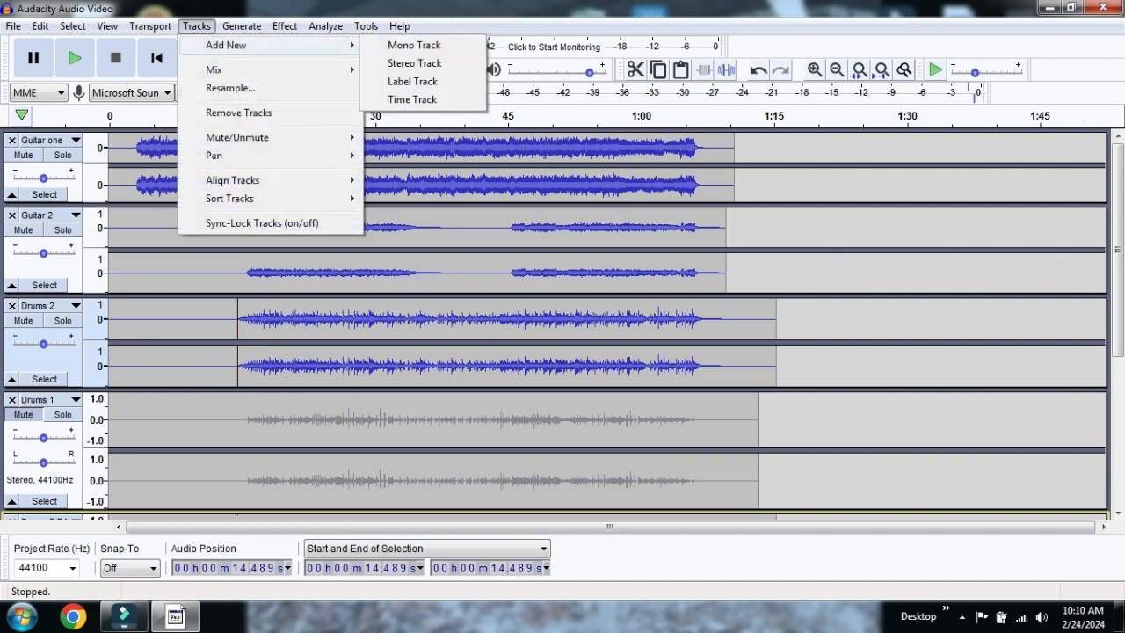
pyautogui.click(414, 64)
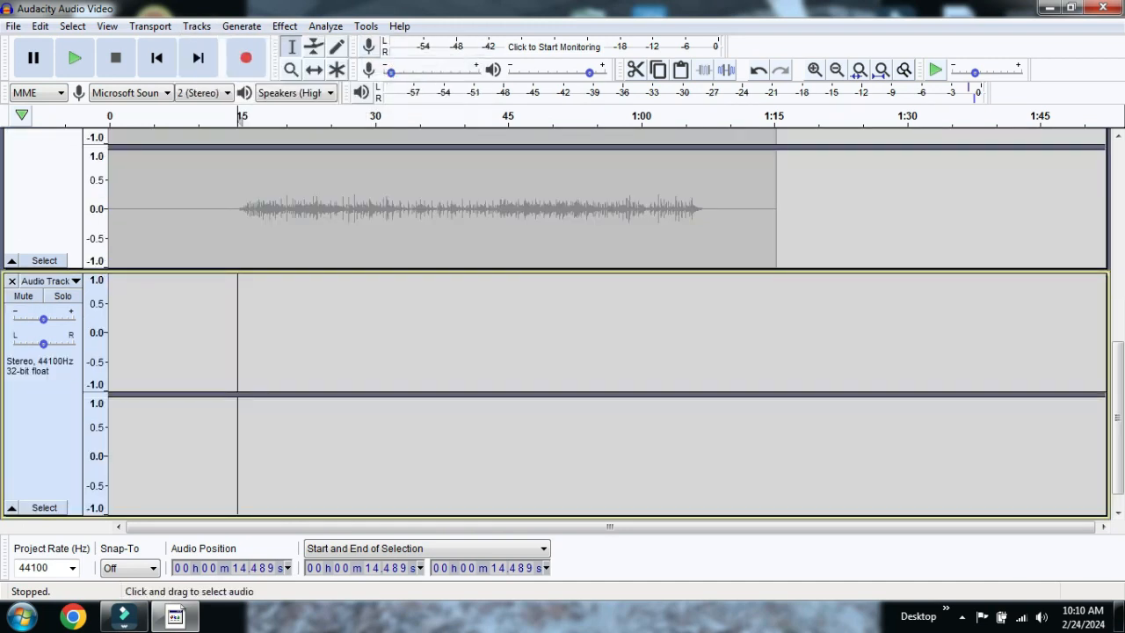
# Step: Move the new empty stereo track up two places so it sits directly below Drums 2
pyautogui.scroll(6, 563, 323)
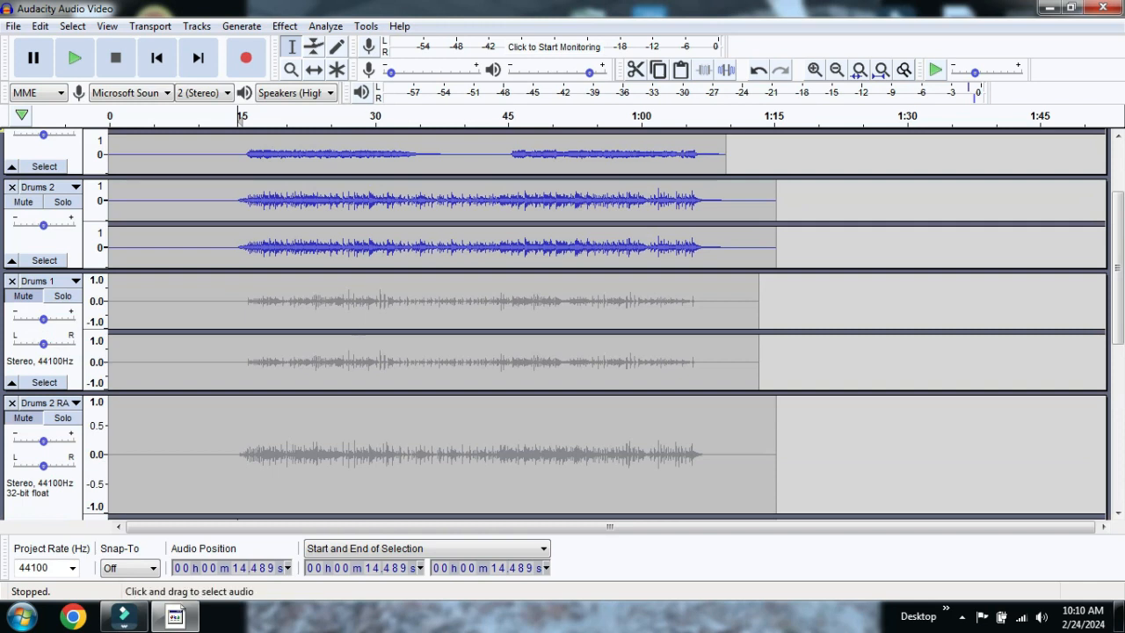
pyautogui.scroll(-1, 563, 325)
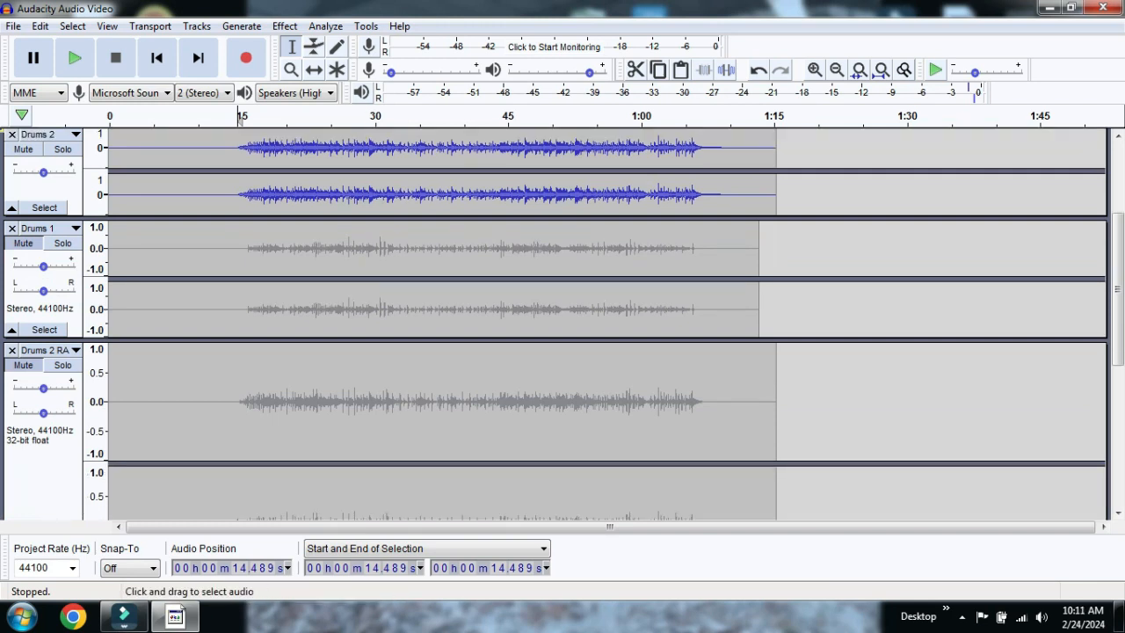
pyautogui.scroll(-4, 563, 325)
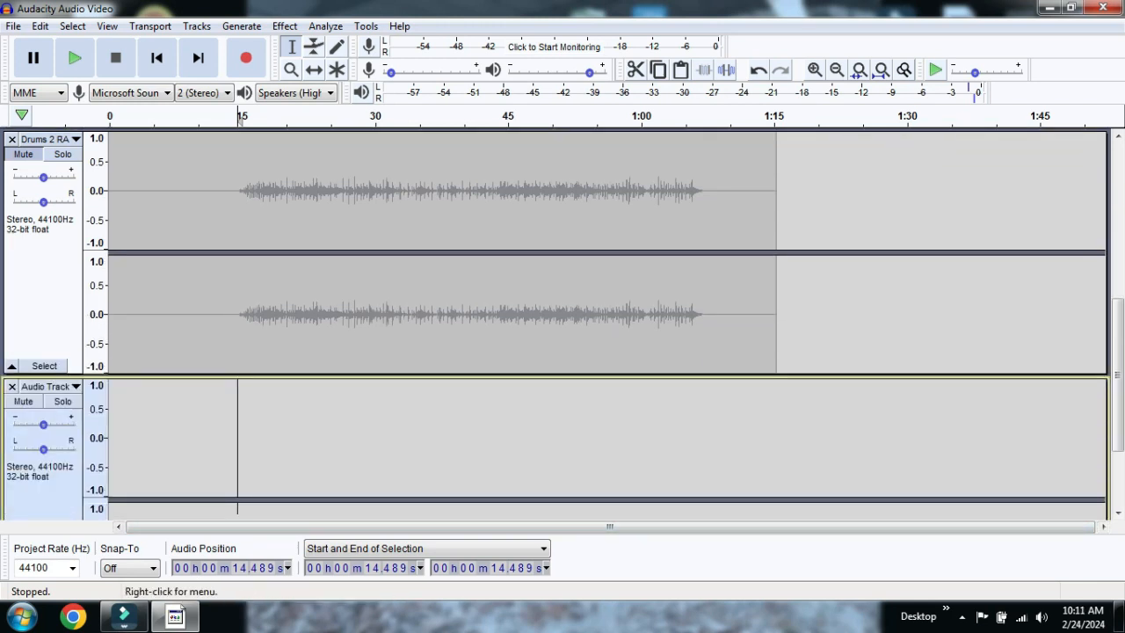
pyautogui.click(43, 387)
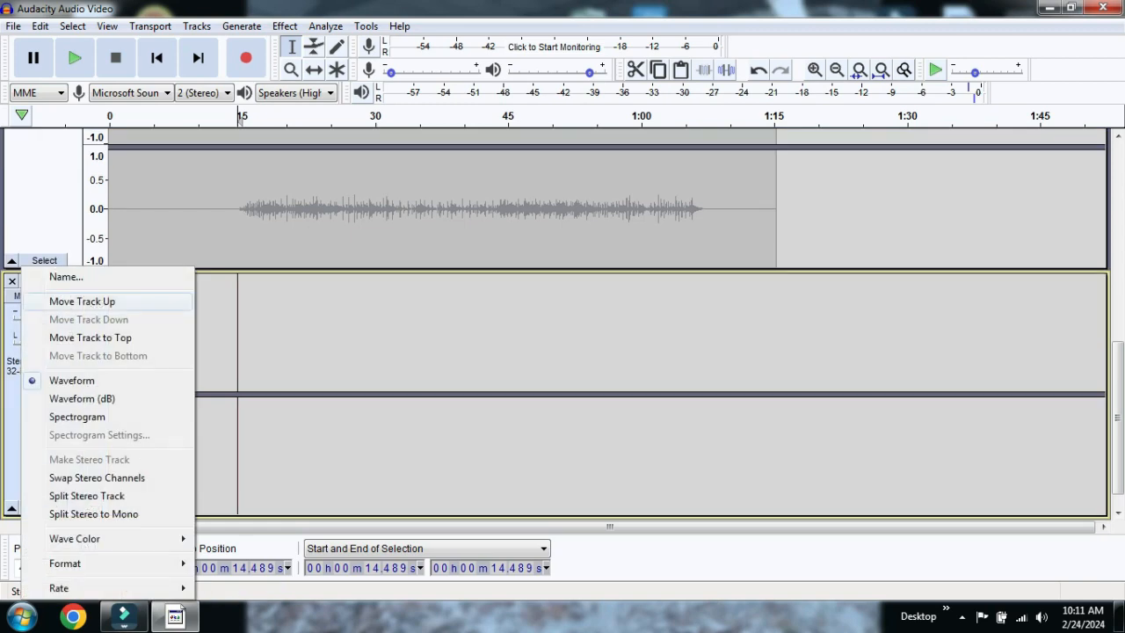
pyautogui.click(82, 300)
pyautogui.scroll(3, 563, 325)
pyautogui.scroll(2, 49, 299)
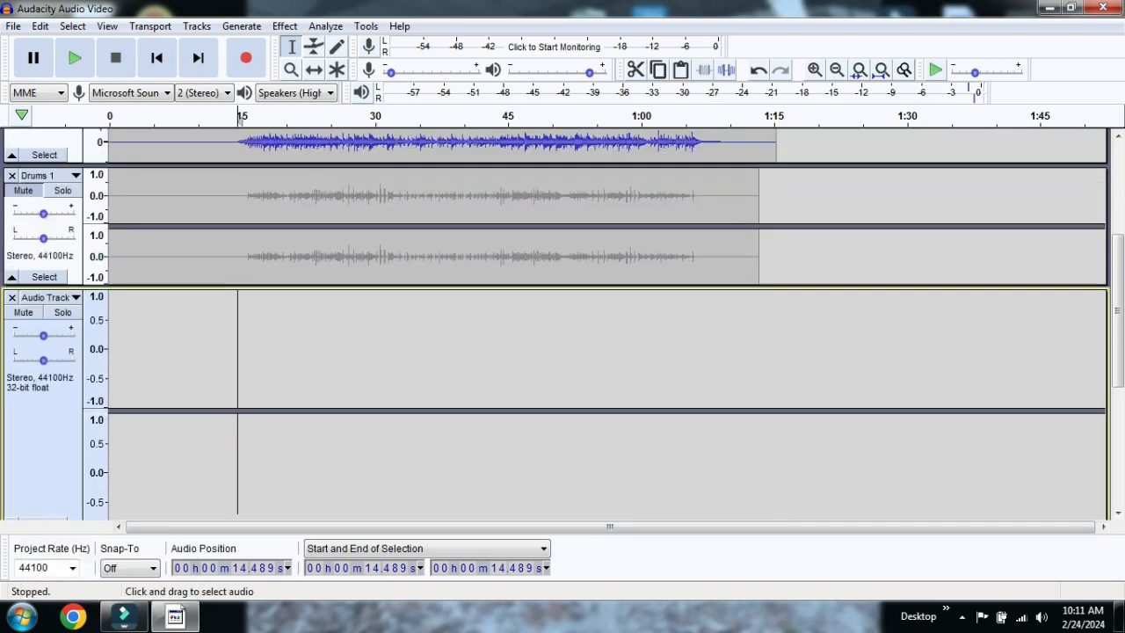
pyautogui.click(48, 296)
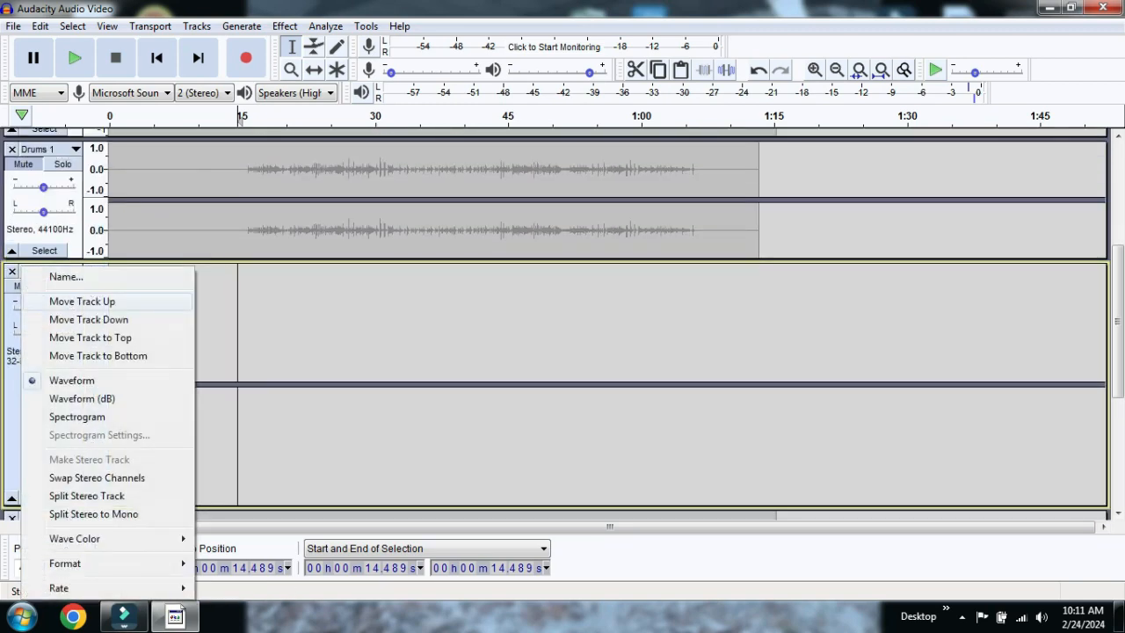
pyautogui.click(82, 300)
pyautogui.scroll(5, 82, 301)
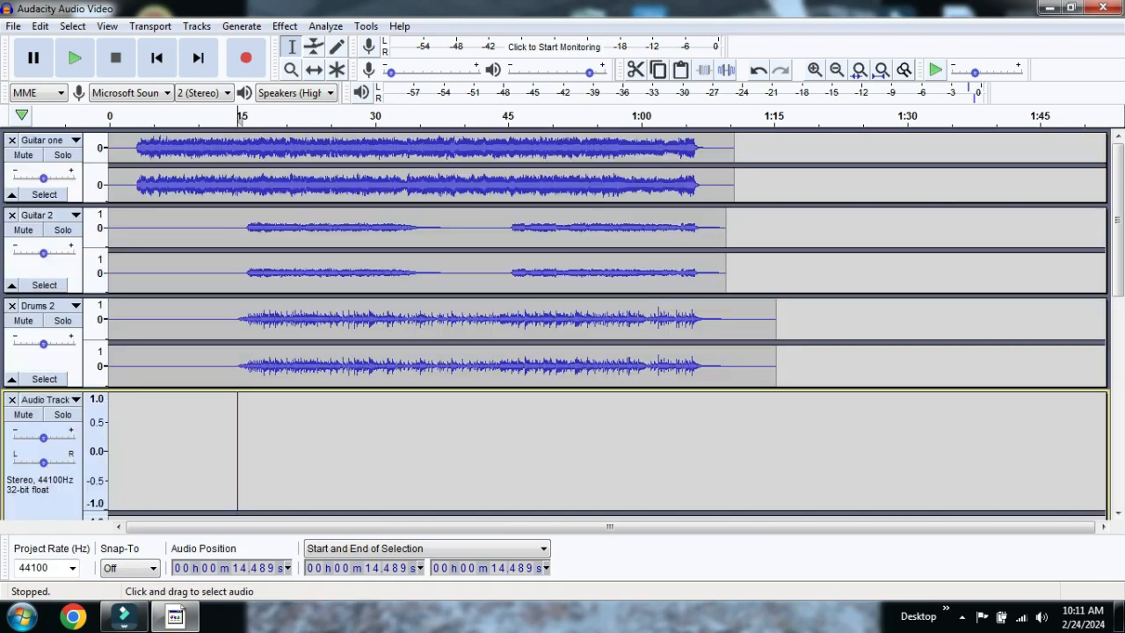
pyautogui.scroll(-5, 44, 188)
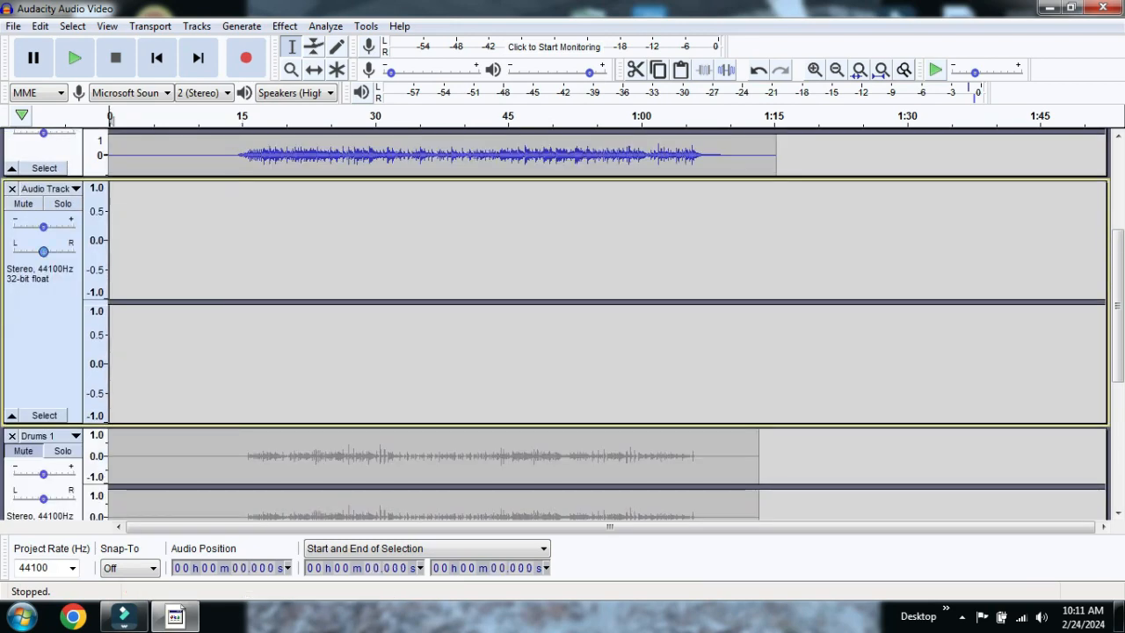
# Step: Rename the new stereo track as Vocals
pyautogui.click(44, 188)
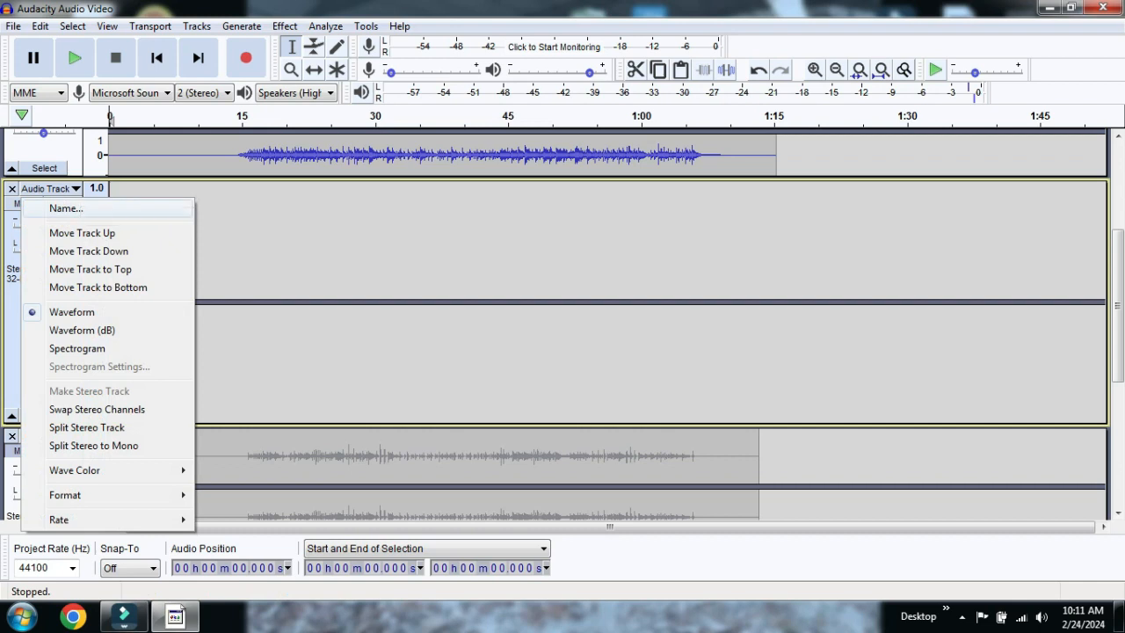
pyautogui.click(66, 208)
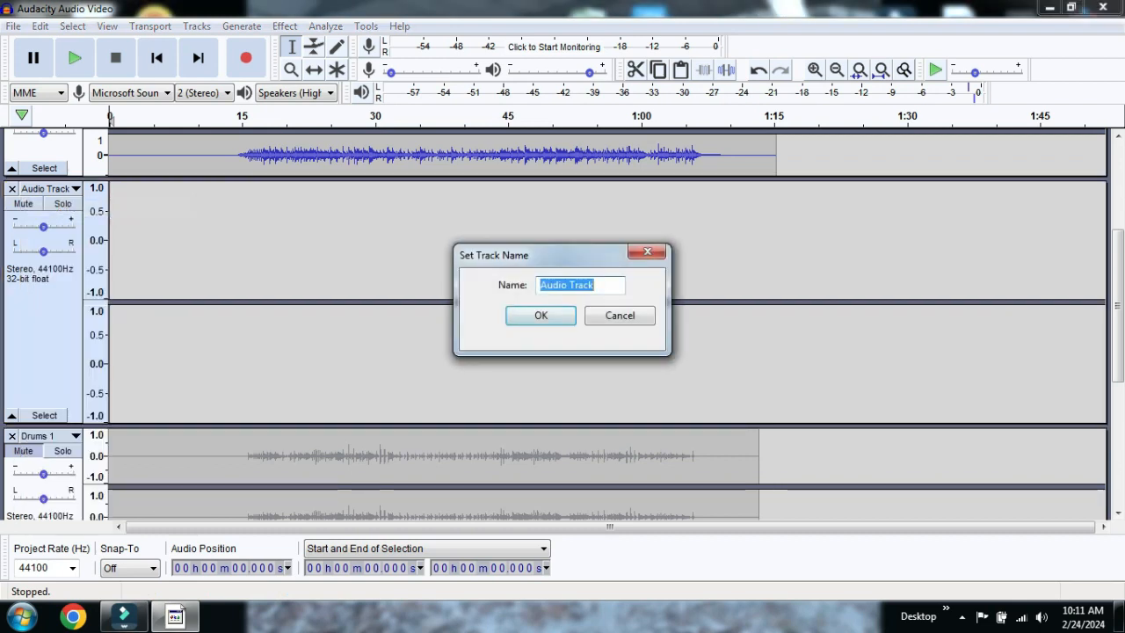
pyautogui.write('Vocals')
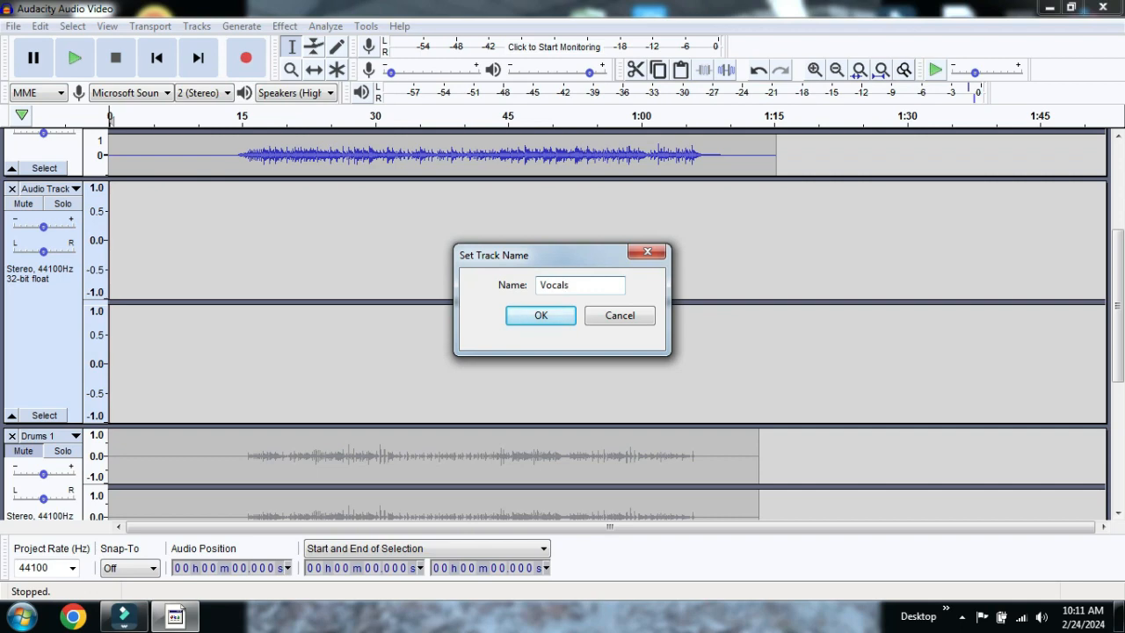
pyautogui.press('Return')
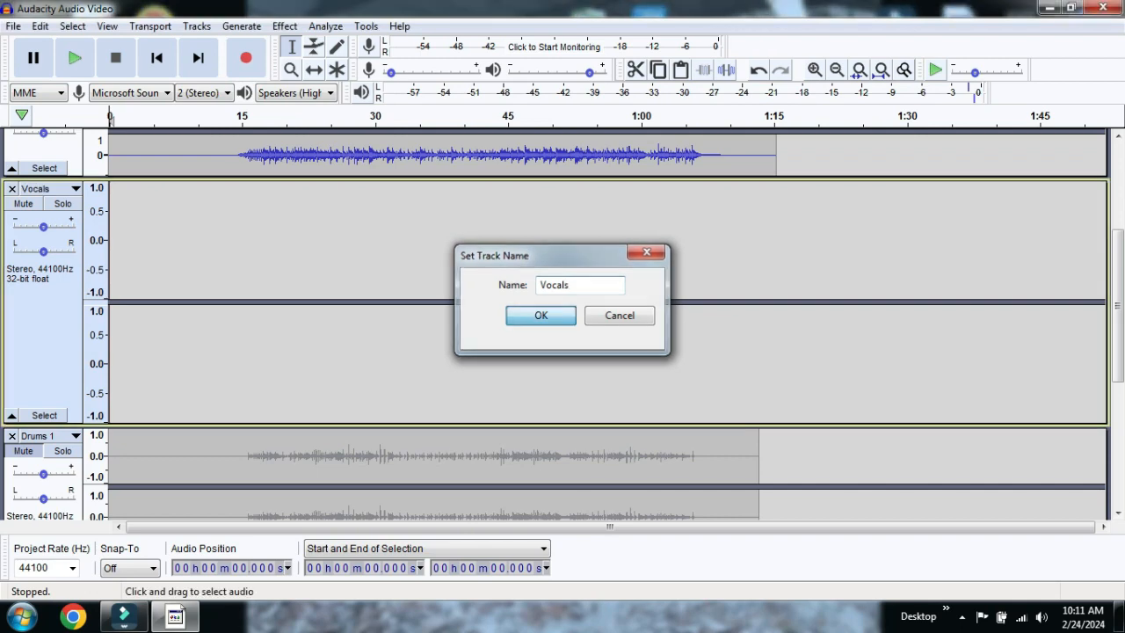
pyautogui.scroll(5, 180, 613)
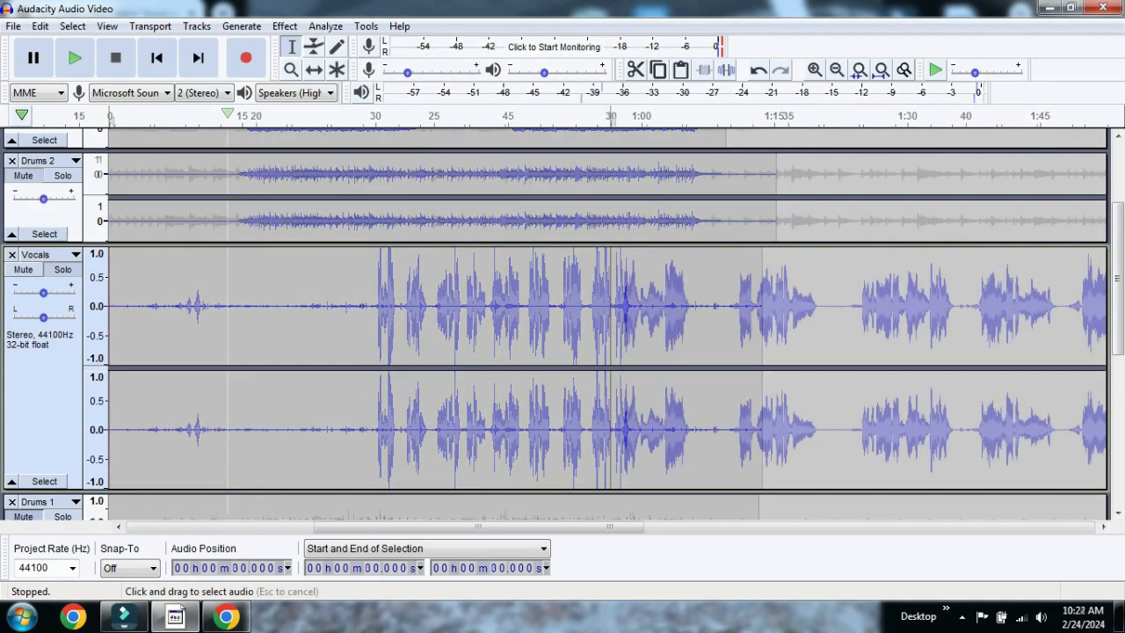
# Step: Silence the noise between phrases on the Vocals track from 32.508 s to 33.321 s
pyautogui.moveTo(611, 352); pyautogui.dragTo(516, 352)
pyautogui.moveTo(586, 527); pyautogui.dragTo(616, 527)
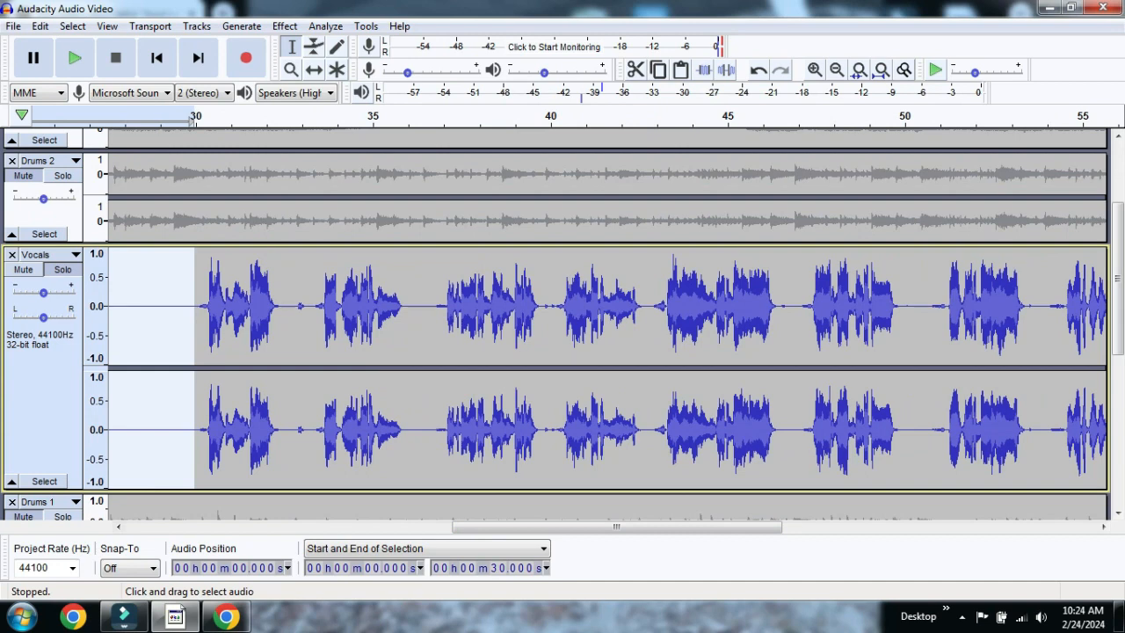
pyautogui.moveTo(312, 352); pyautogui.dragTo(284, 352)
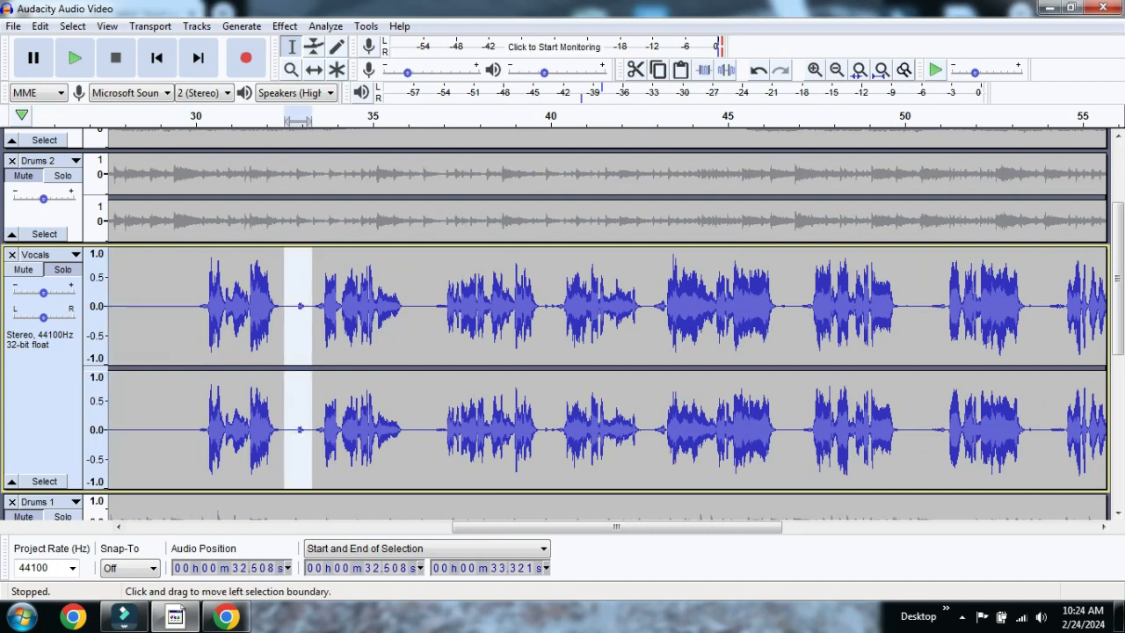
pyautogui.click(726, 70)
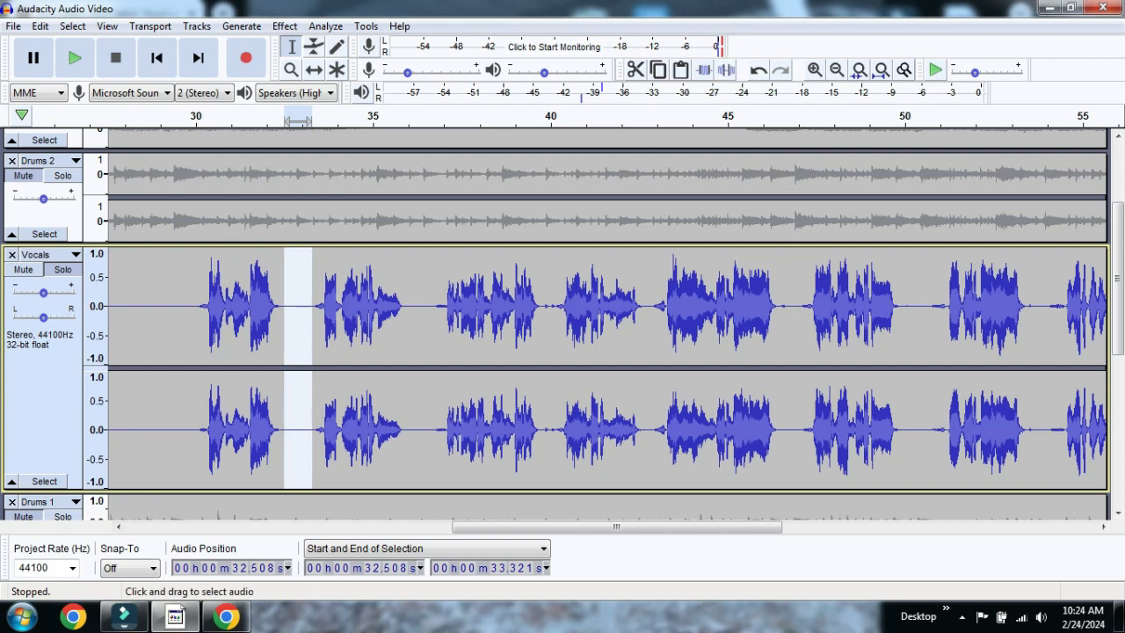
# Step: Play the Vocals track from 39.753 s and silence the noise from there to 40.397 s
pyautogui.click(543, 352)
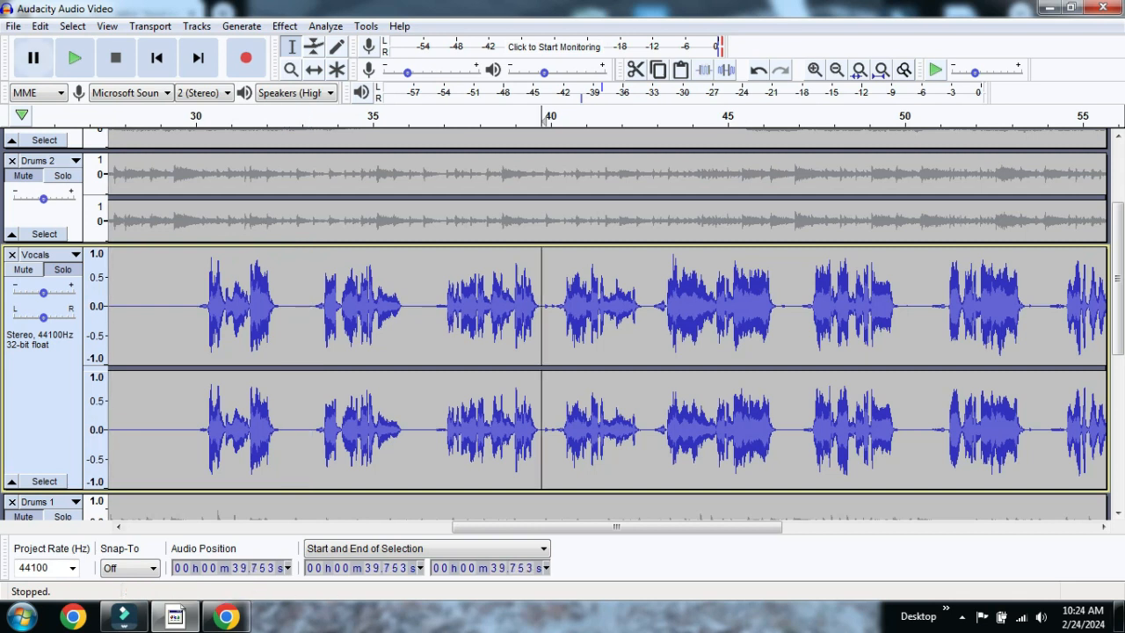
pyautogui.press('space')
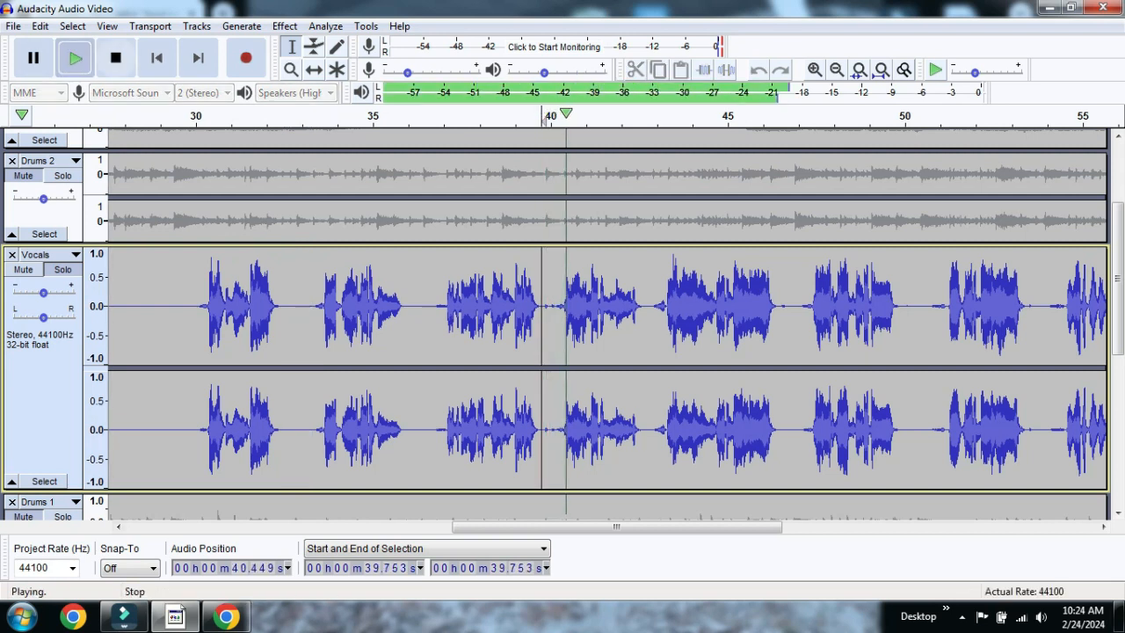
pyautogui.press('space')
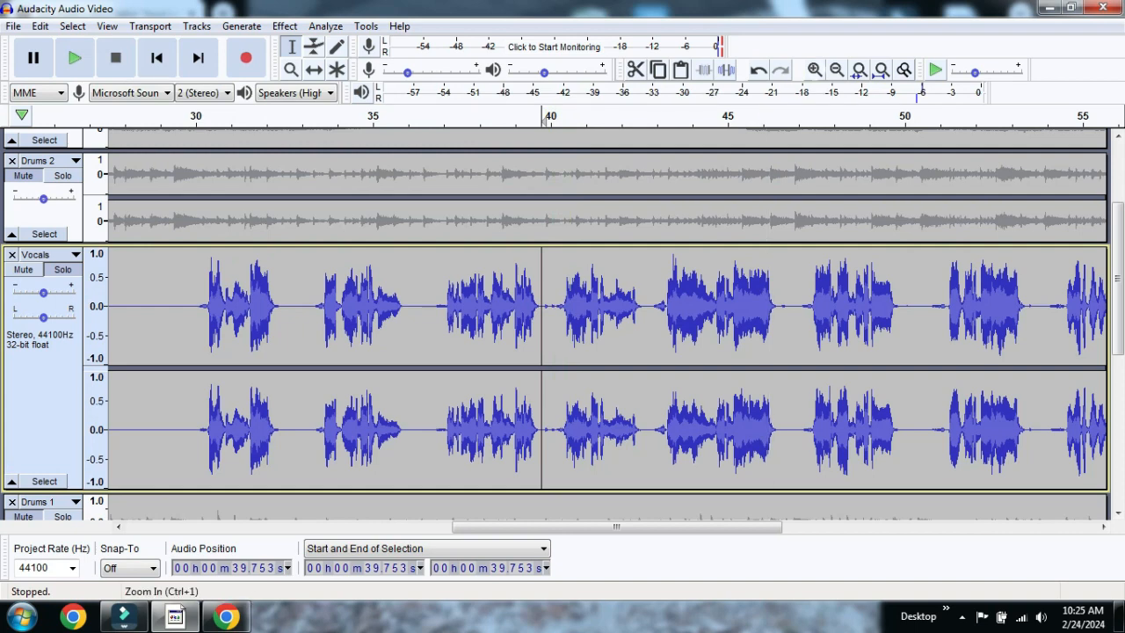
pyautogui.click(813, 70)
pyautogui.click(814, 70)
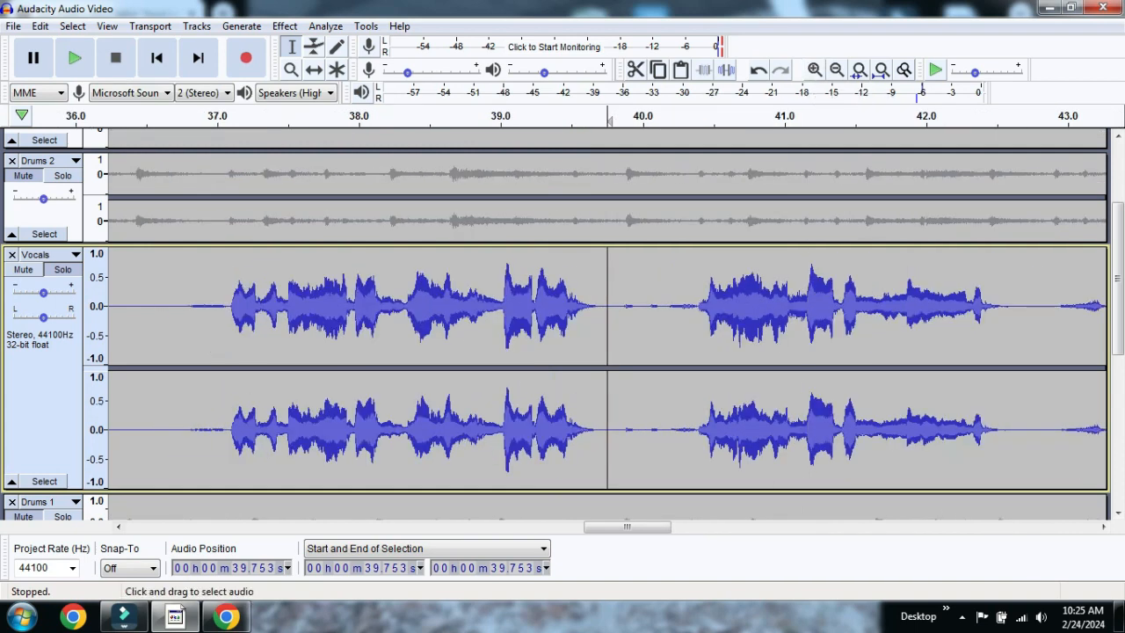
pyautogui.moveTo(608, 308); pyautogui.dragTo(698, 308)
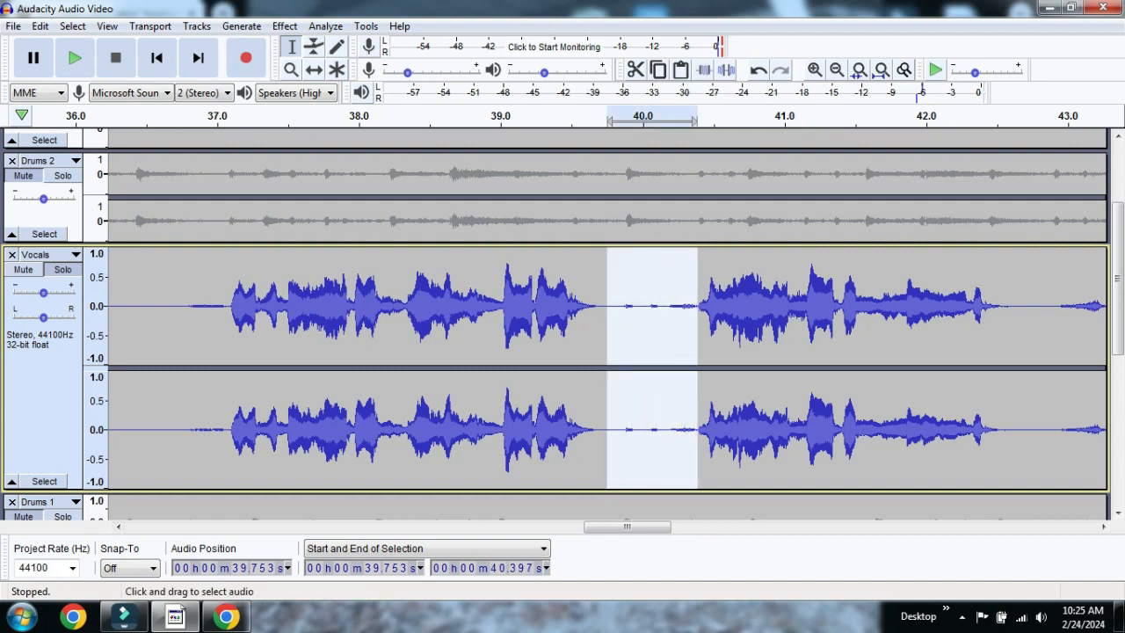
pyautogui.click(726, 69)
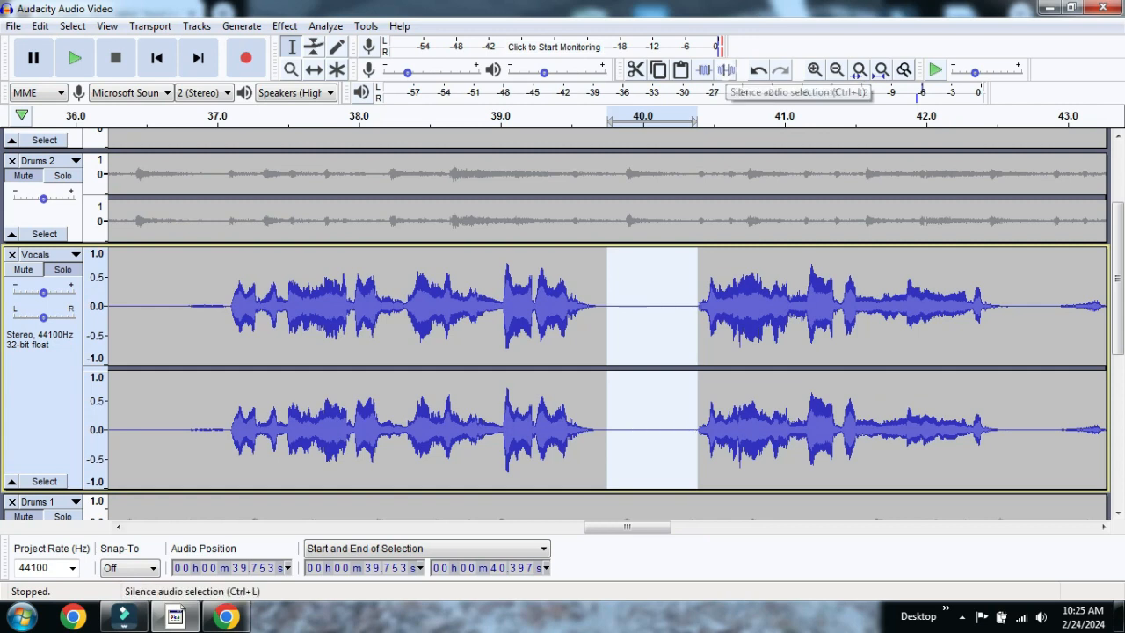
# Step: Listen to the Vocals section from 42.841 s to 43.317 s and silence it
pyautogui.hscroll(8, 607, 368)
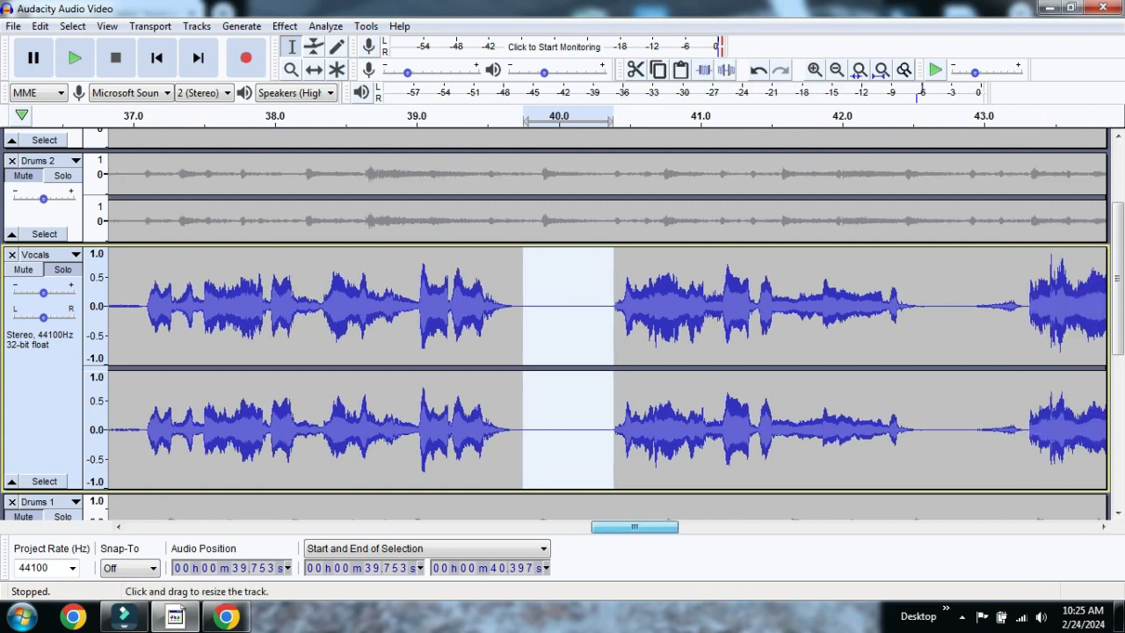
pyautogui.hscroll(-2, 606, 368)
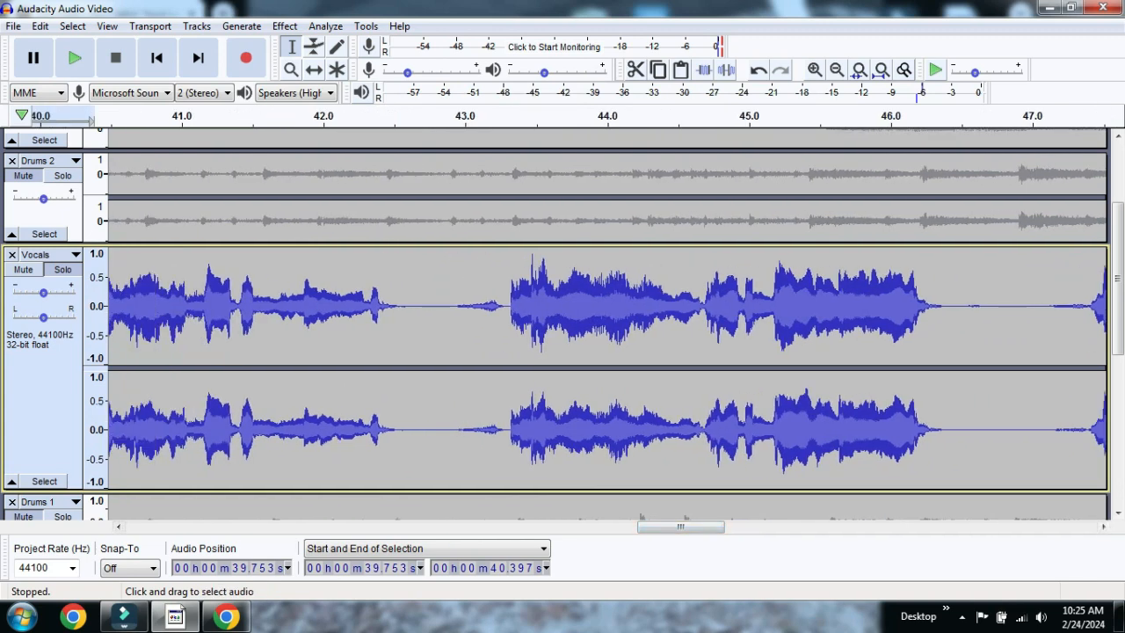
pyautogui.moveTo(509, 307); pyautogui.dragTo(442, 308)
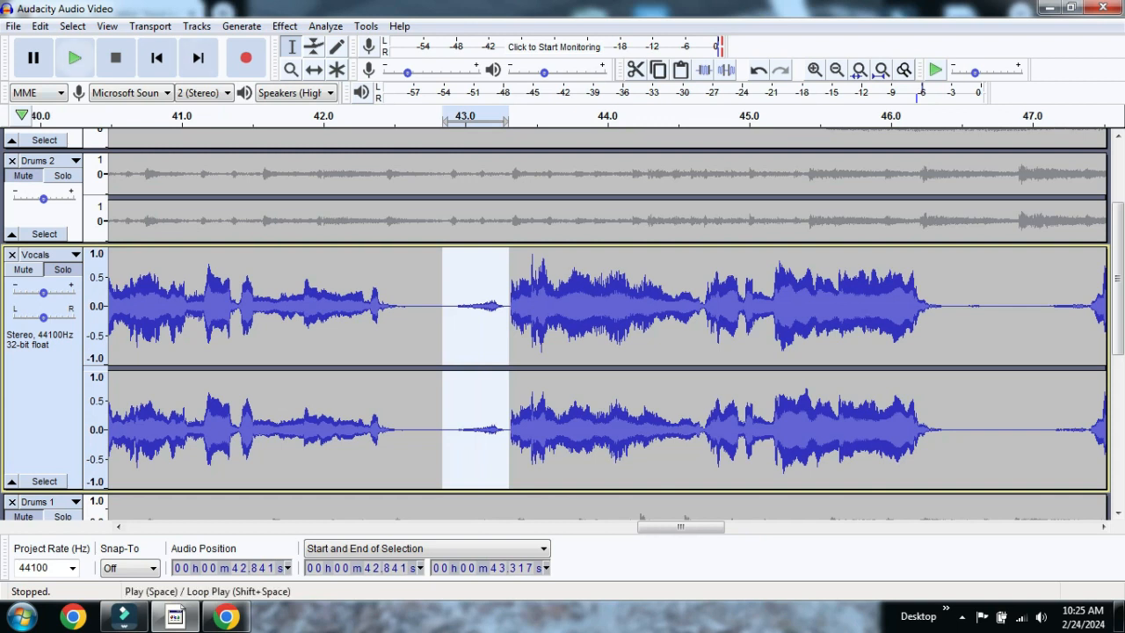
pyautogui.click(75, 59)
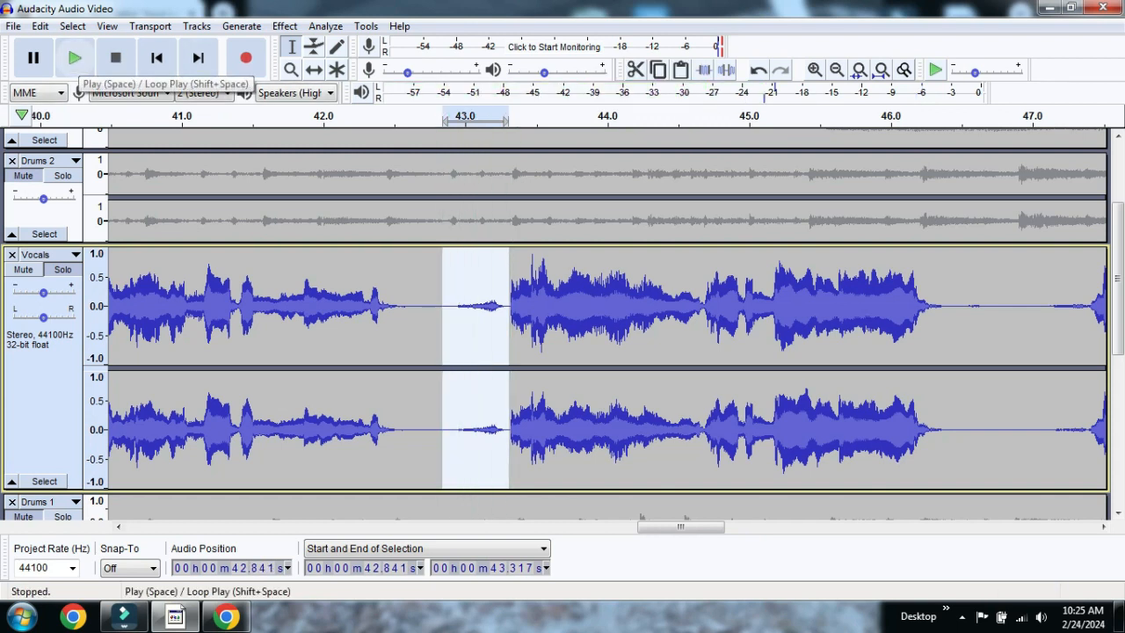
pyautogui.click(74, 59)
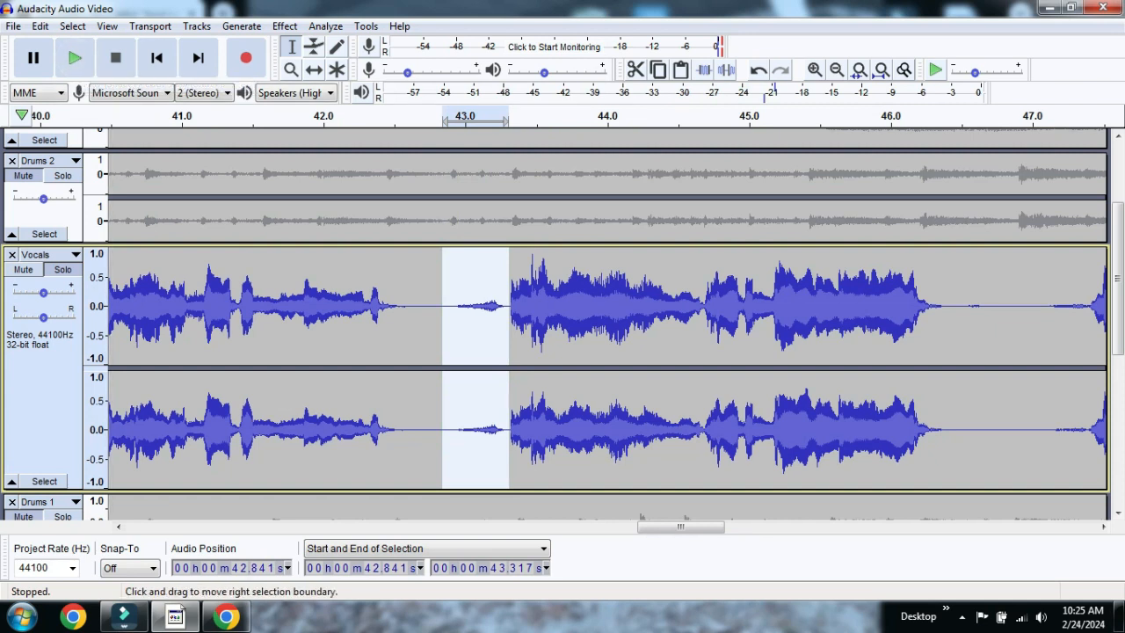
pyautogui.click(726, 70)
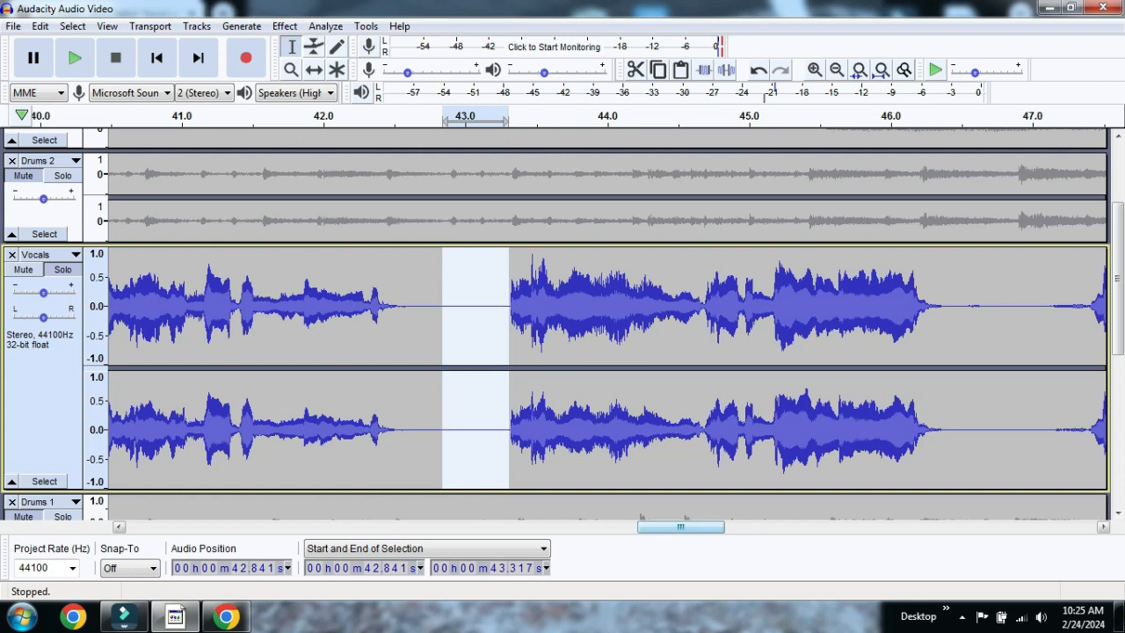
# Step: Silence the noise on the Vocals track from 46.382 s to 47.398 s and from 49.830 s to 51.246 s
pyautogui.moveTo(681, 527); pyautogui.dragTo(735, 528)
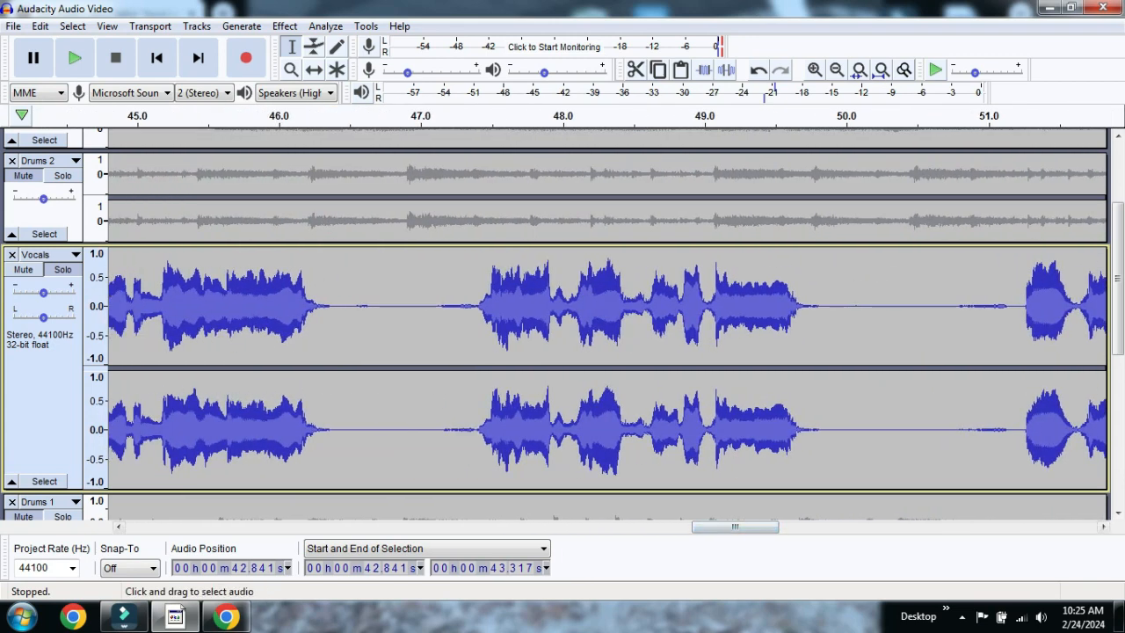
pyautogui.moveTo(477, 307); pyautogui.dragTo(333, 307)
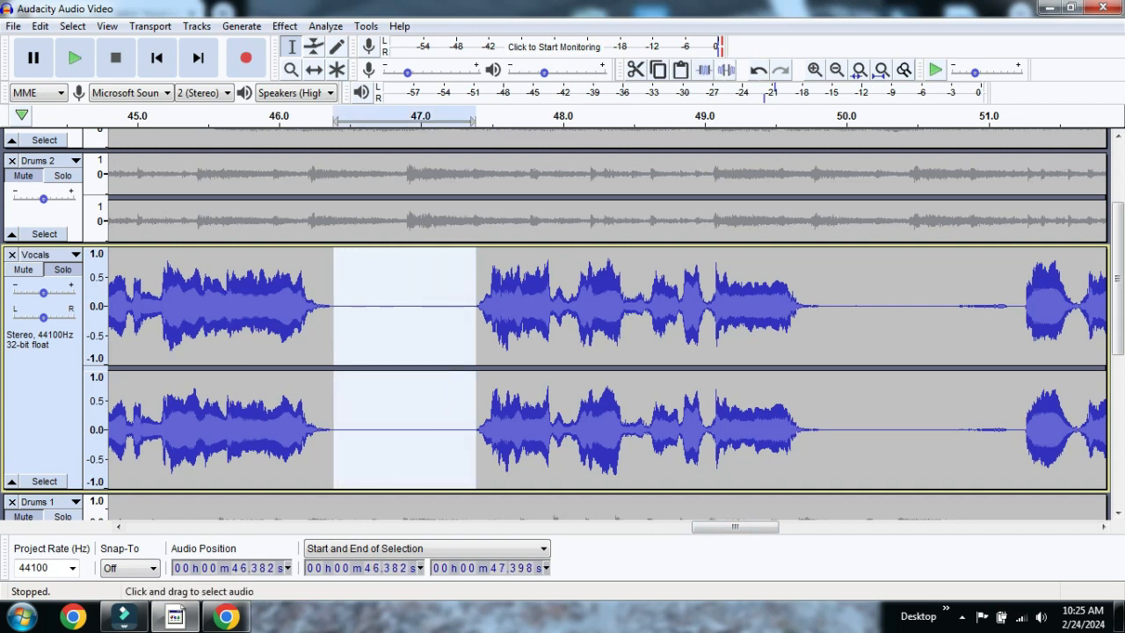
pyautogui.moveTo(823, 307); pyautogui.dragTo(1023, 308)
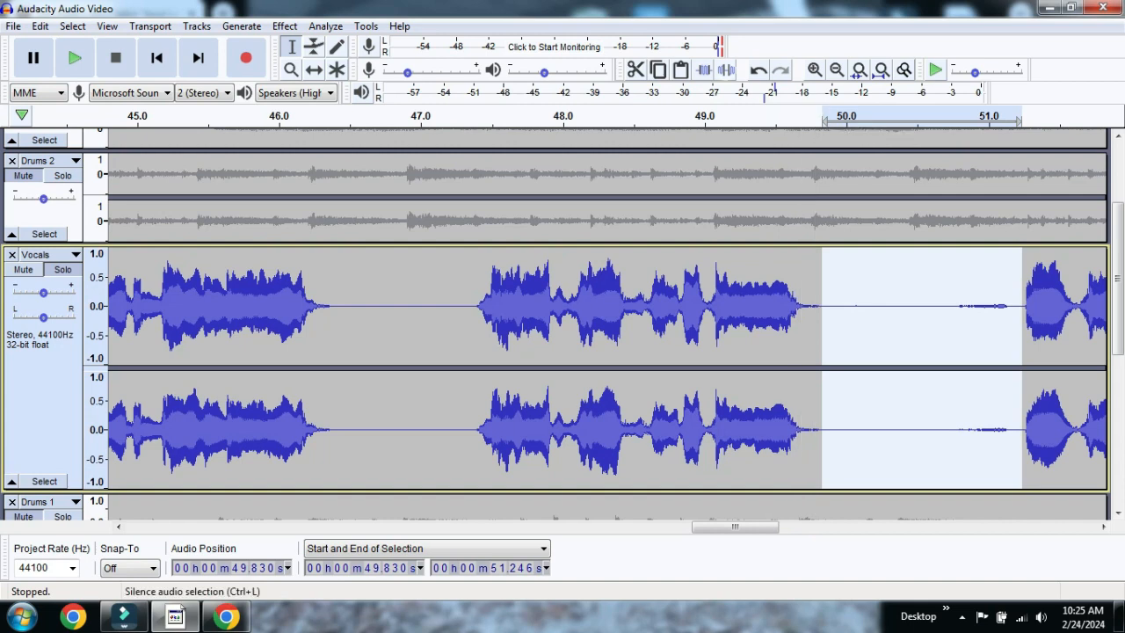
pyautogui.click(726, 69)
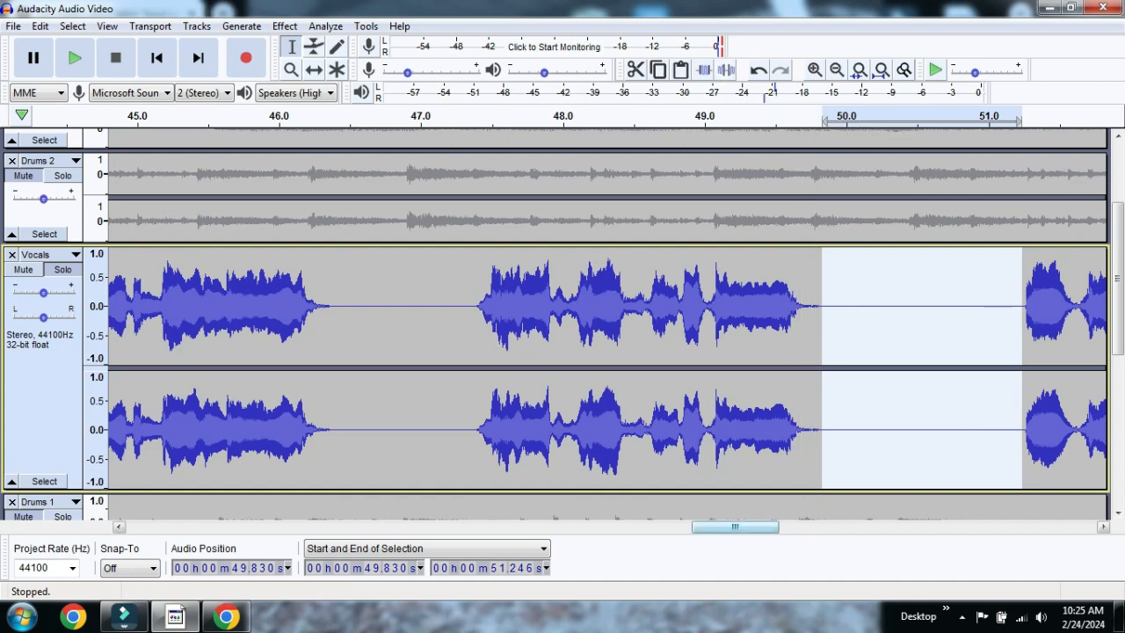
# Step: Silence the Vocals gaps from 53.394 s to 54.573 s and from 56.692 s to 57.150 s
pyautogui.moveTo(735, 526); pyautogui.dragTo(831, 527)
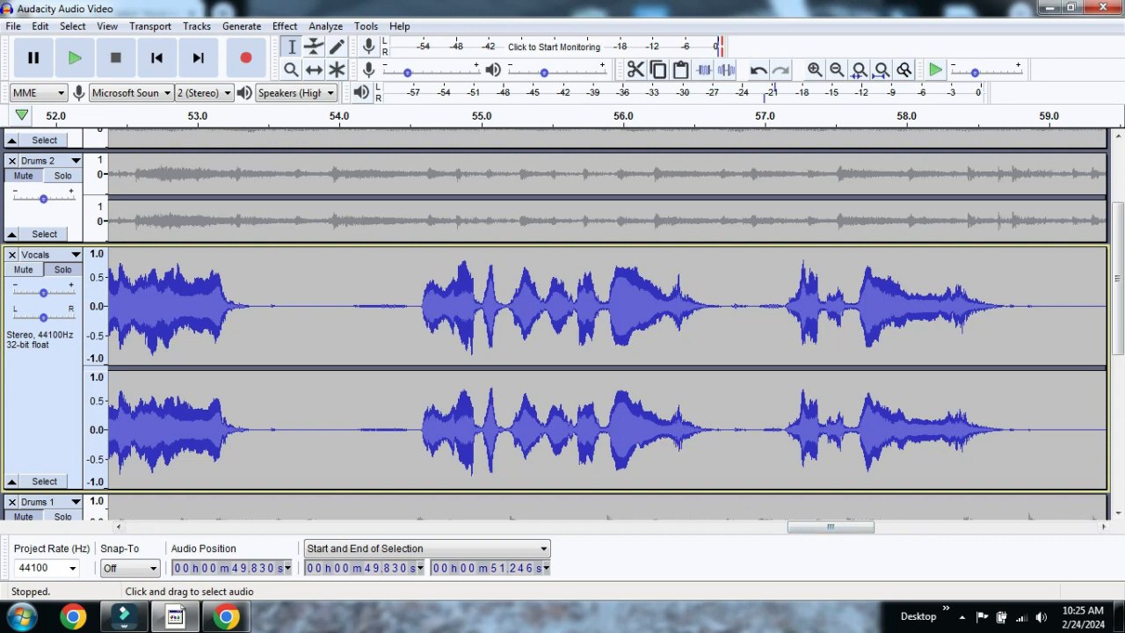
pyautogui.moveTo(252, 308); pyautogui.dragTo(420, 307)
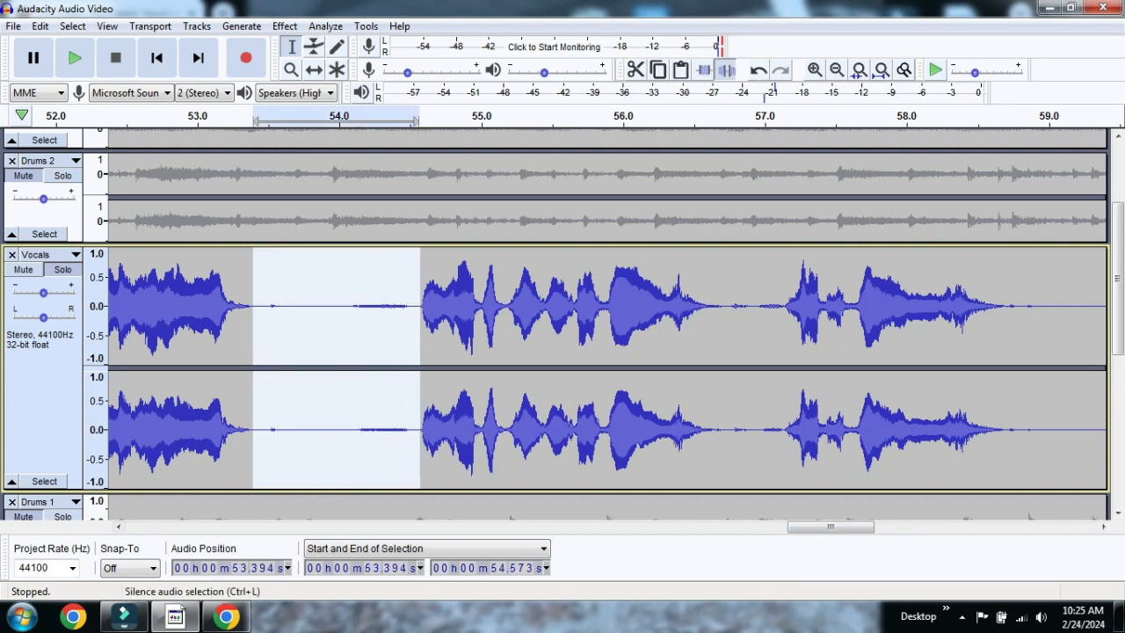
pyautogui.click(725, 69)
pyautogui.moveTo(720, 308); pyautogui.dragTo(785, 308)
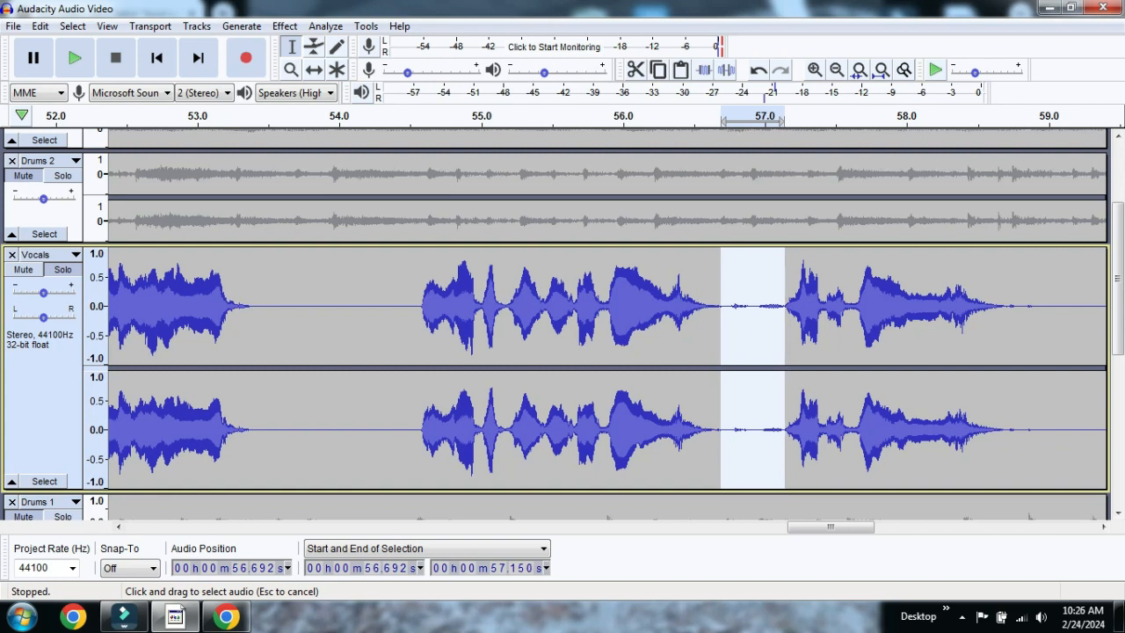
pyautogui.click(726, 69)
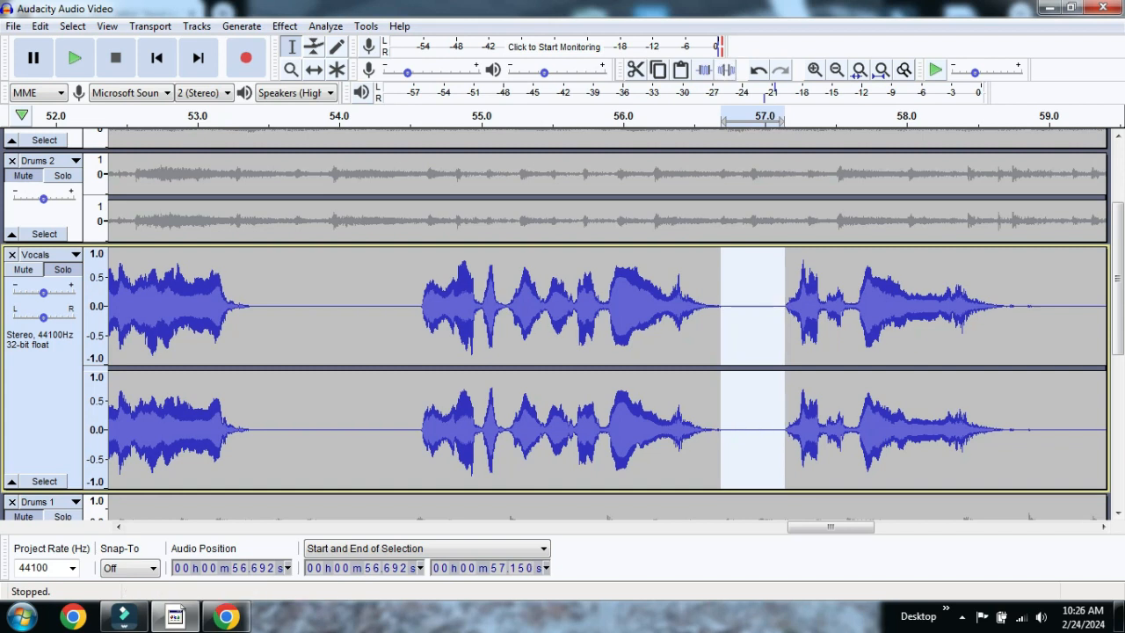
# Step: Silence the tail of the Vocals track after the last phrase, from 58.979 s to 1 min 13.637 s
pyautogui.moveTo(831, 527); pyautogui.dragTo(856, 527)
pyautogui.click(836, 69)
pyautogui.click(837, 70)
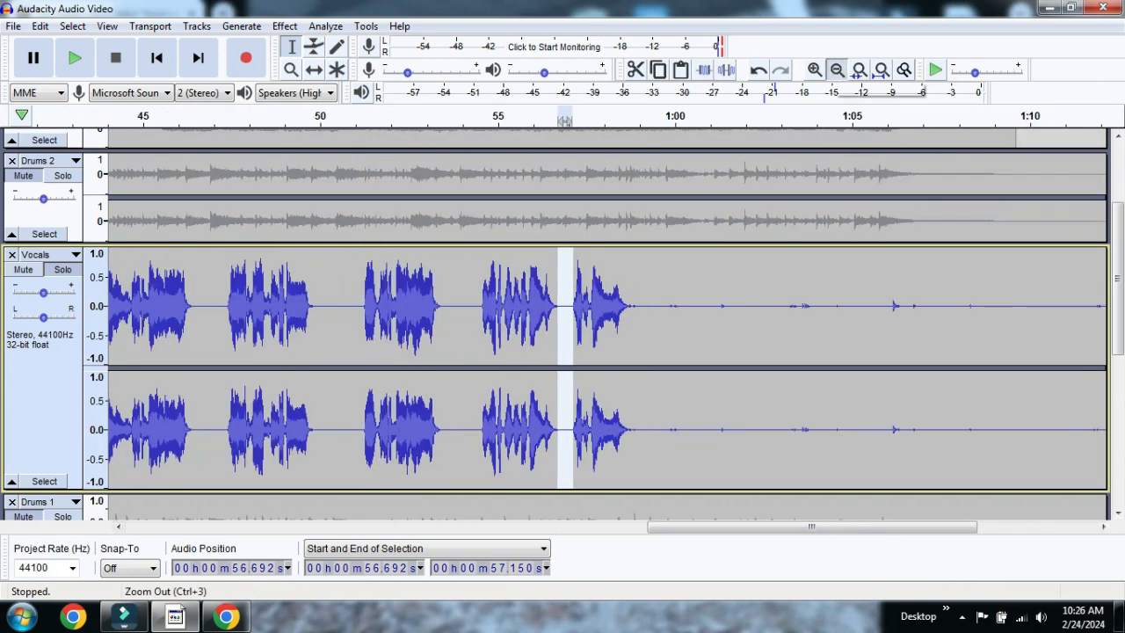
pyautogui.click(837, 70)
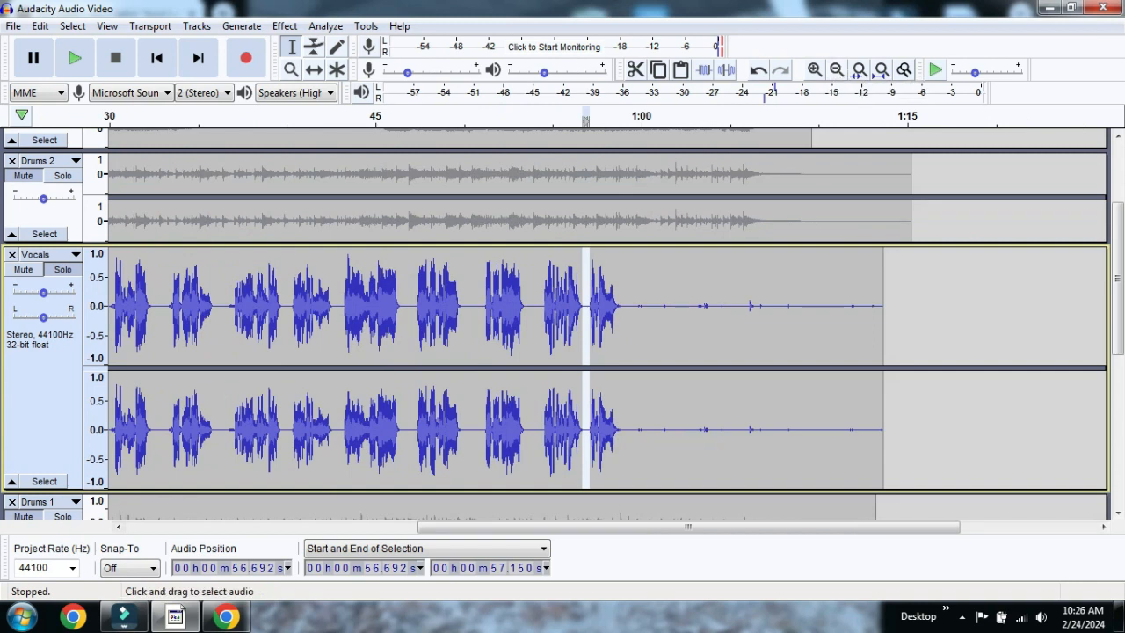
pyautogui.moveTo(622, 307); pyautogui.dragTo(883, 307)
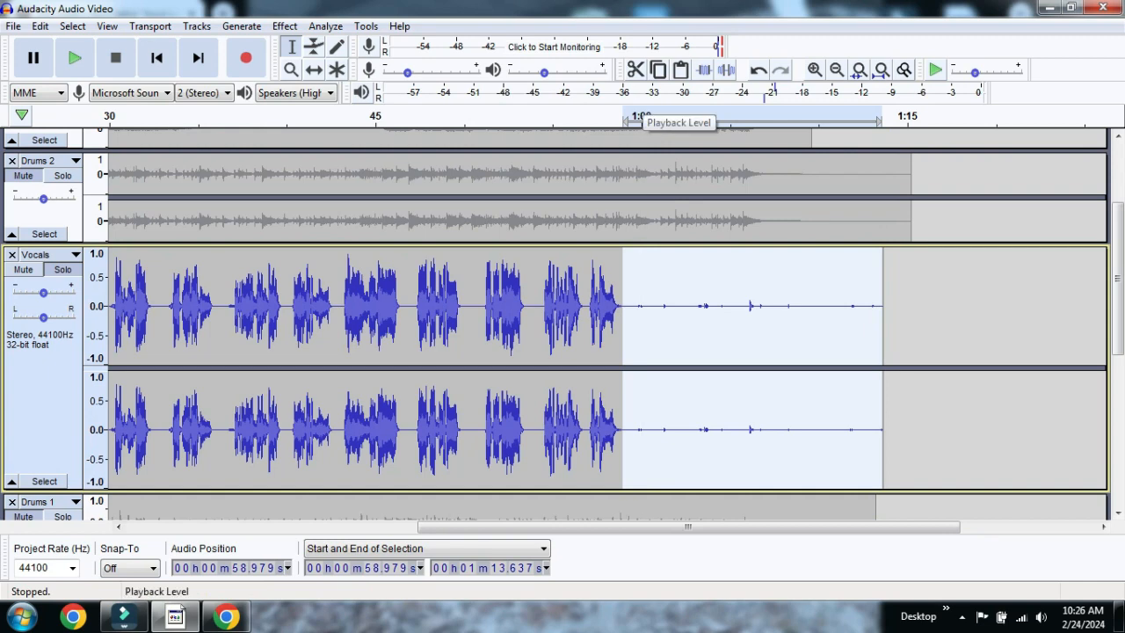
pyautogui.click(726, 69)
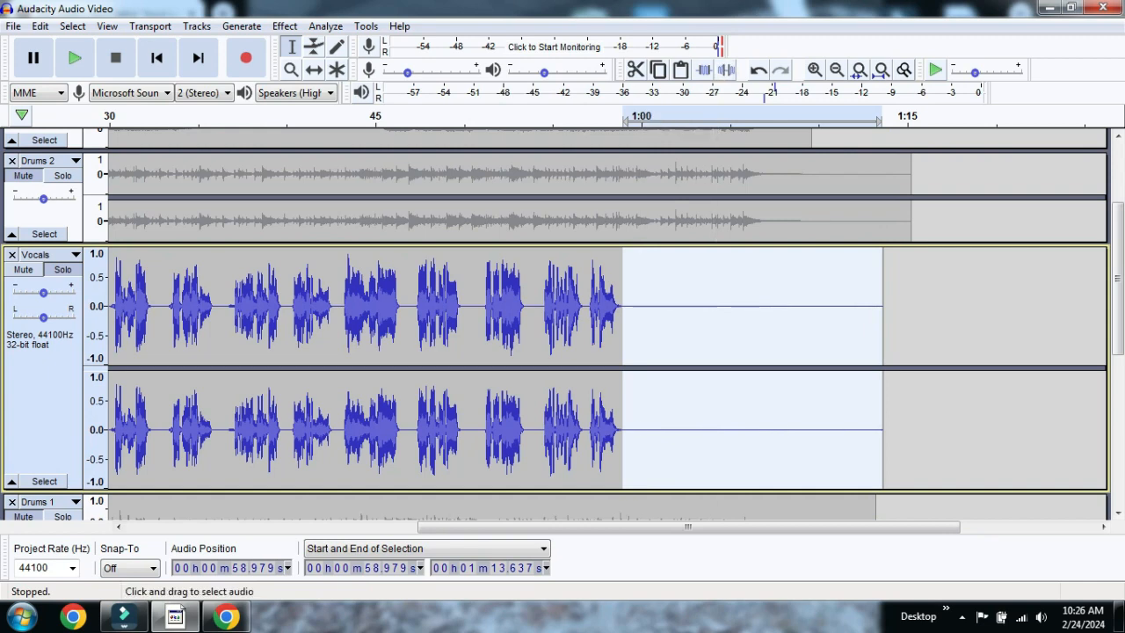
# Step: Silence the leftover noise just before the third Vocals phrase, from 36.766 s to 37.097 s
pyautogui.hscroll(-5, 598, 369)
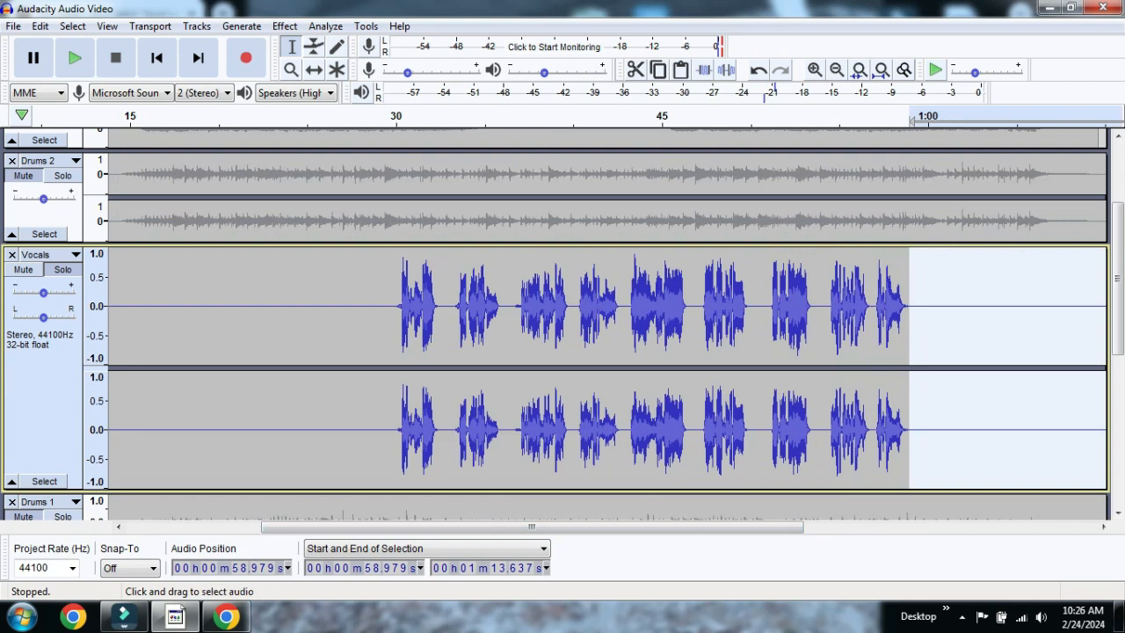
pyautogui.click(517, 351)
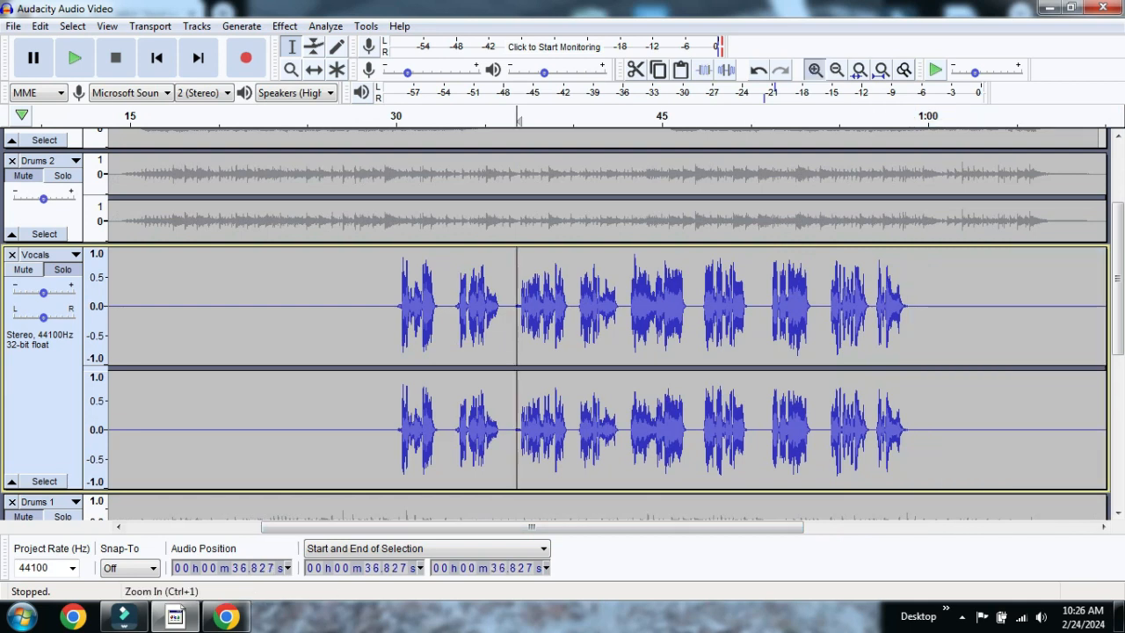
pyautogui.click(815, 69)
pyautogui.click(815, 69)
pyautogui.click(814, 70)
pyautogui.click(814, 69)
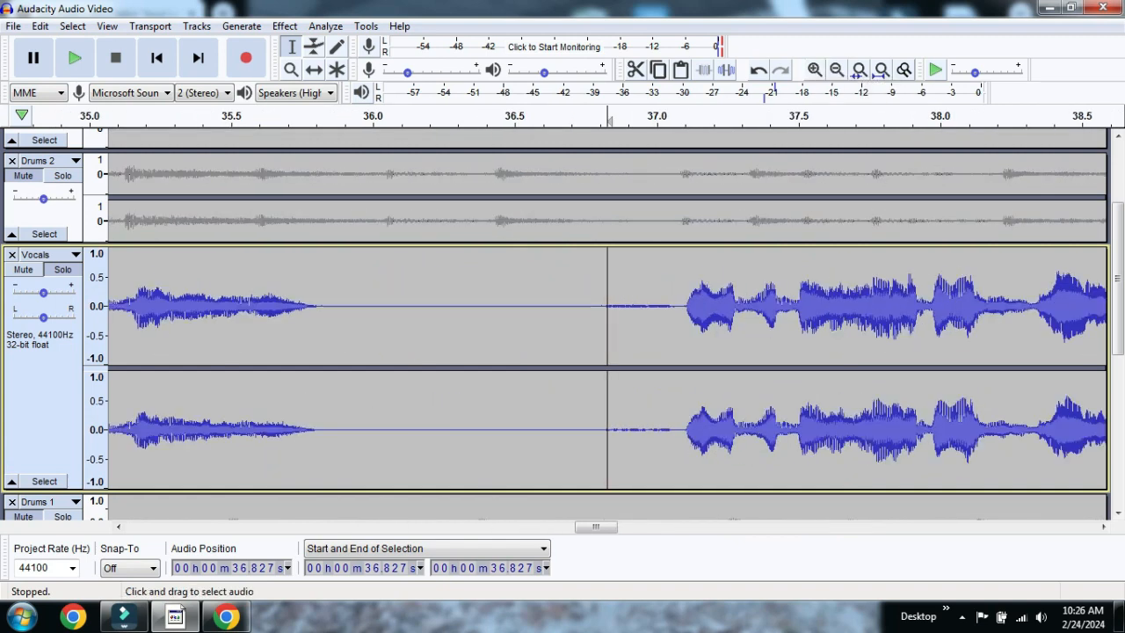
pyautogui.moveTo(683, 308); pyautogui.dragTo(589, 307)
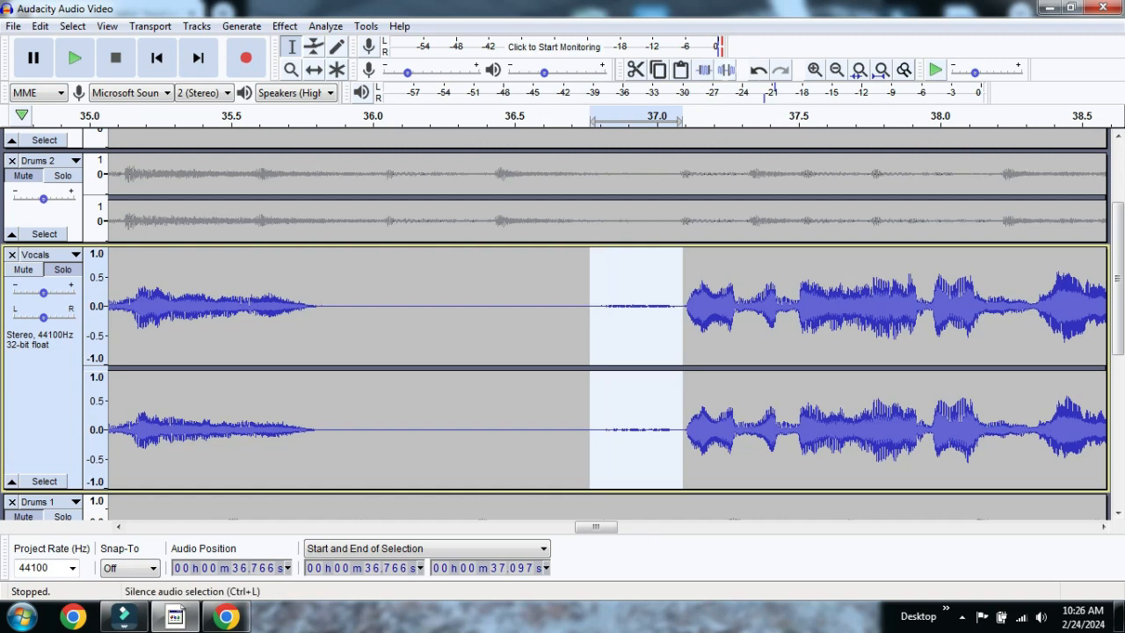
pyautogui.click(726, 69)
# Step: Apply a factory-preset Reverb with 75% room size and 50% reverberance to the Vocals from 29.164 s to 1 min 0.929 s, and play the start
pyautogui.click(837, 70)
pyautogui.click(837, 70)
pyautogui.click(837, 69)
pyautogui.click(836, 69)
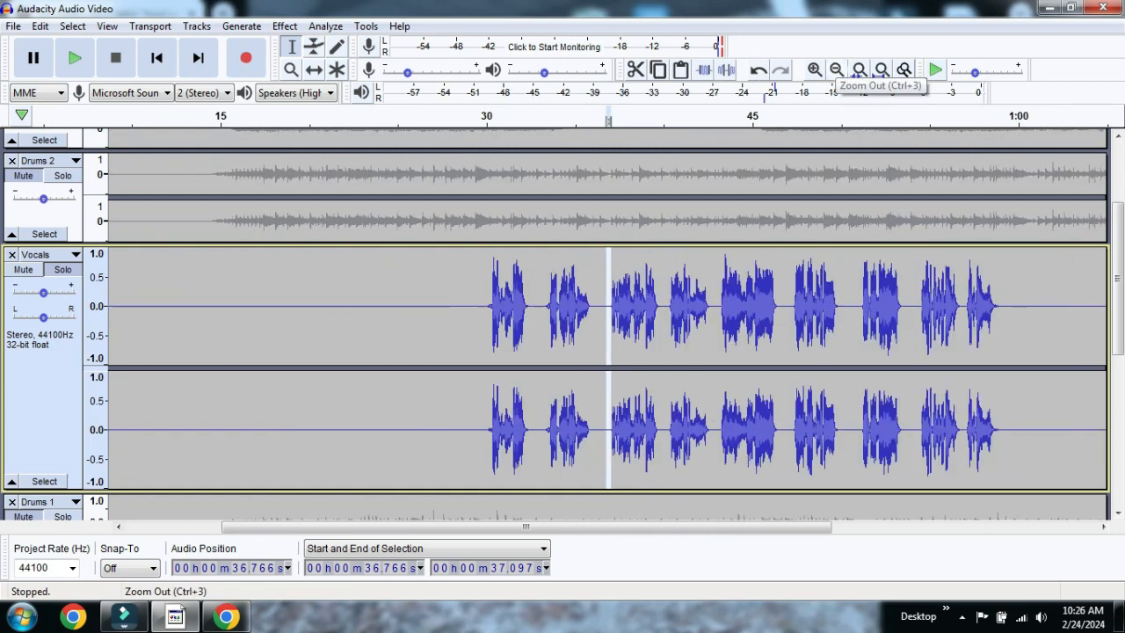
pyautogui.click(837, 70)
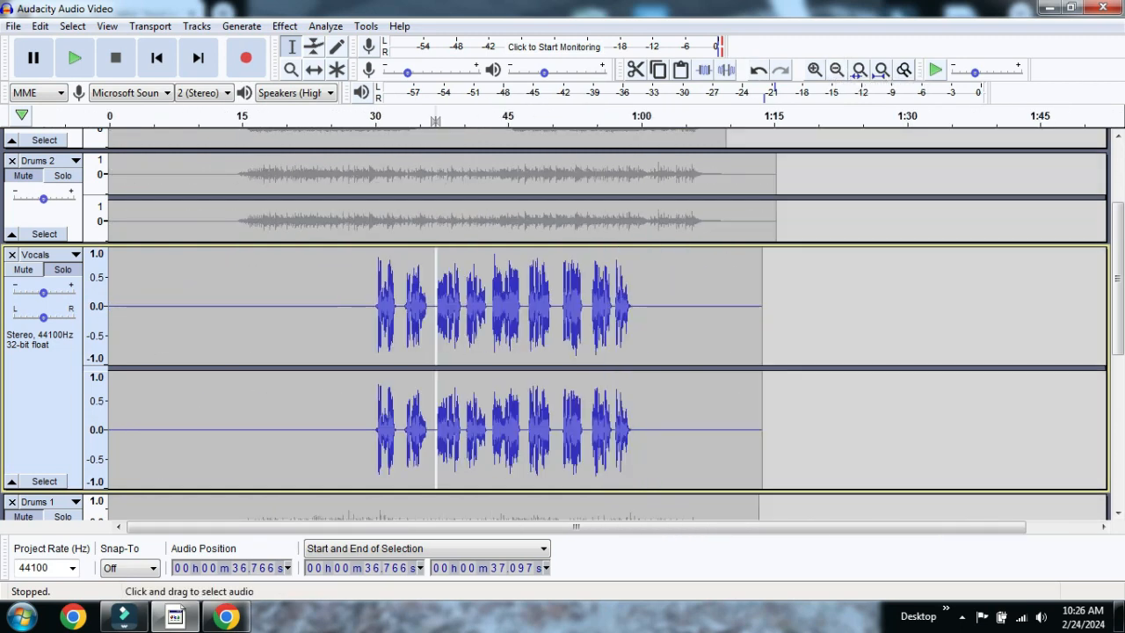
pyautogui.click(356, 308)
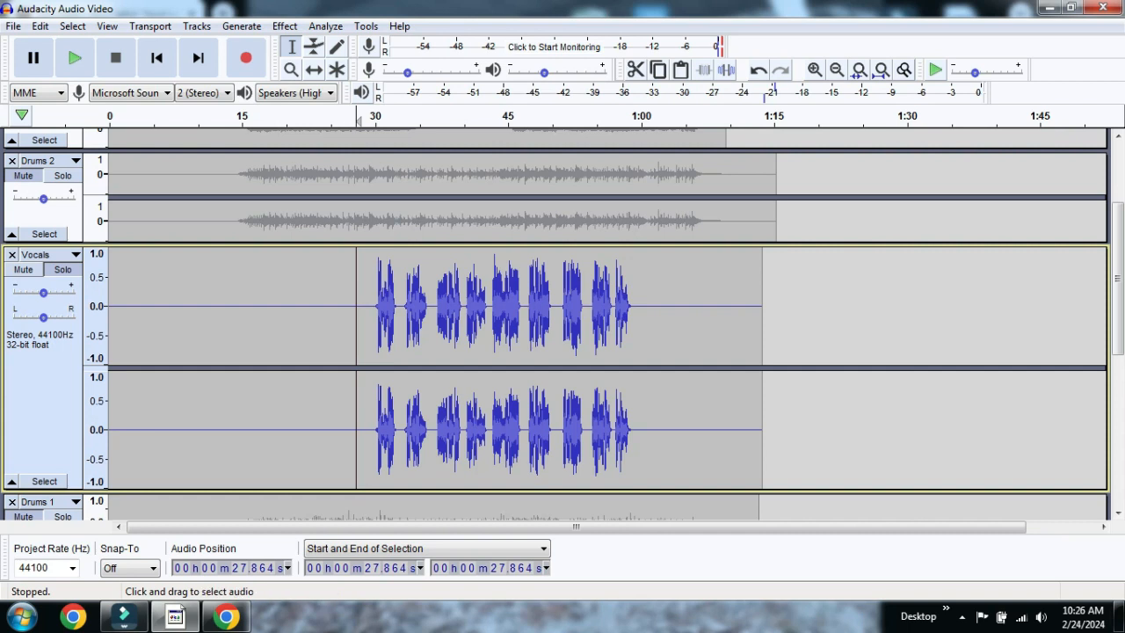
pyautogui.moveTo(367, 308); pyautogui.dragTo(647, 307)
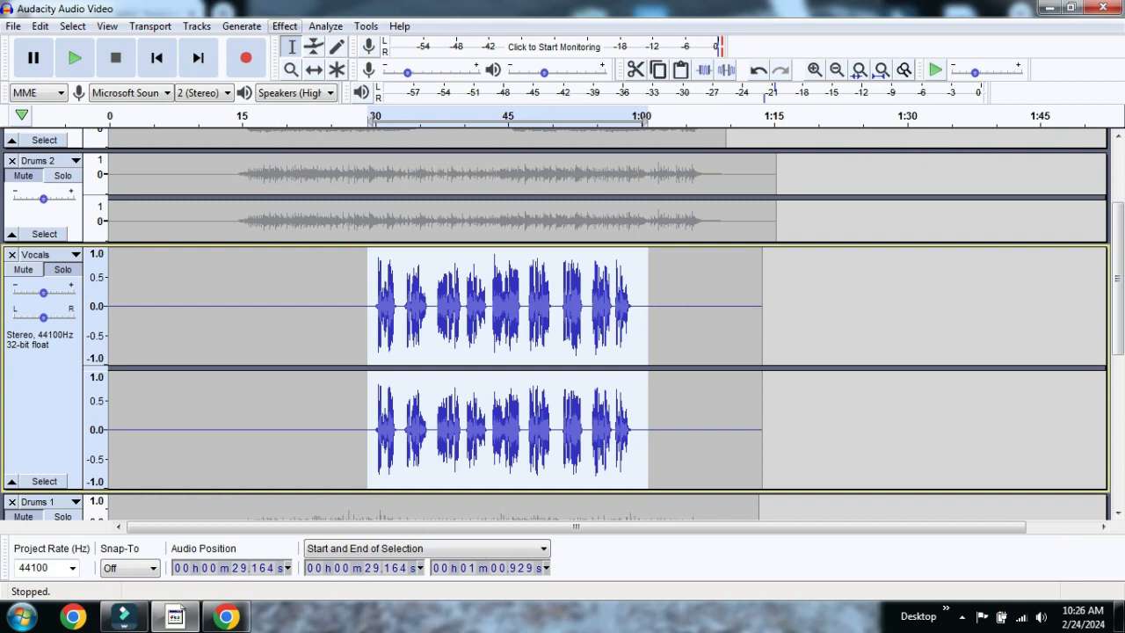
pyautogui.click(284, 26)
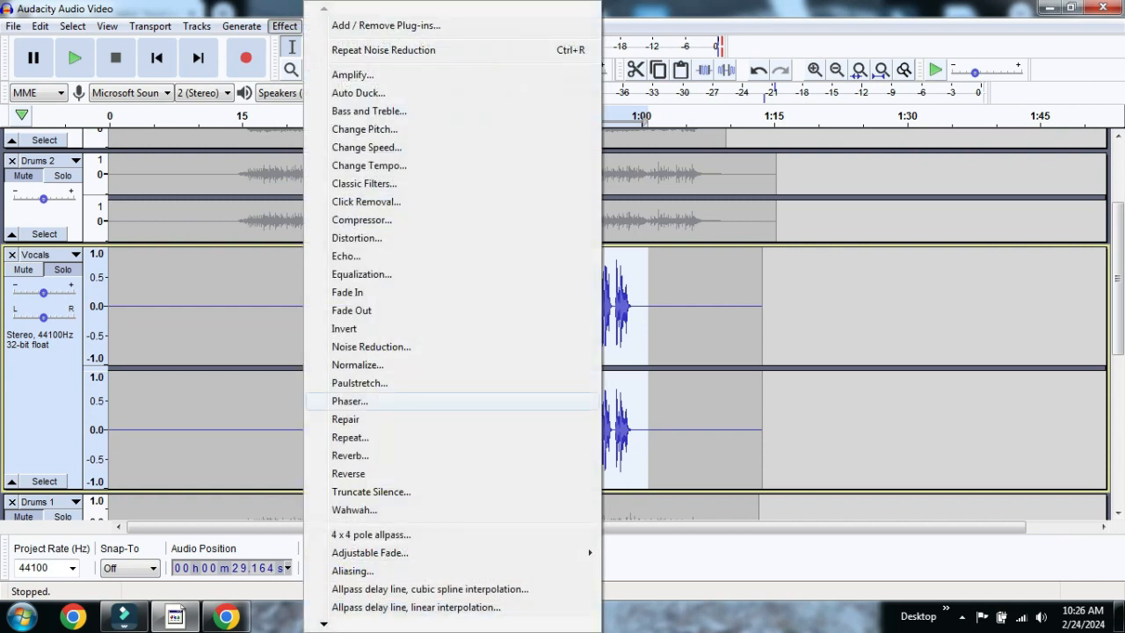
pyautogui.click(350, 455)
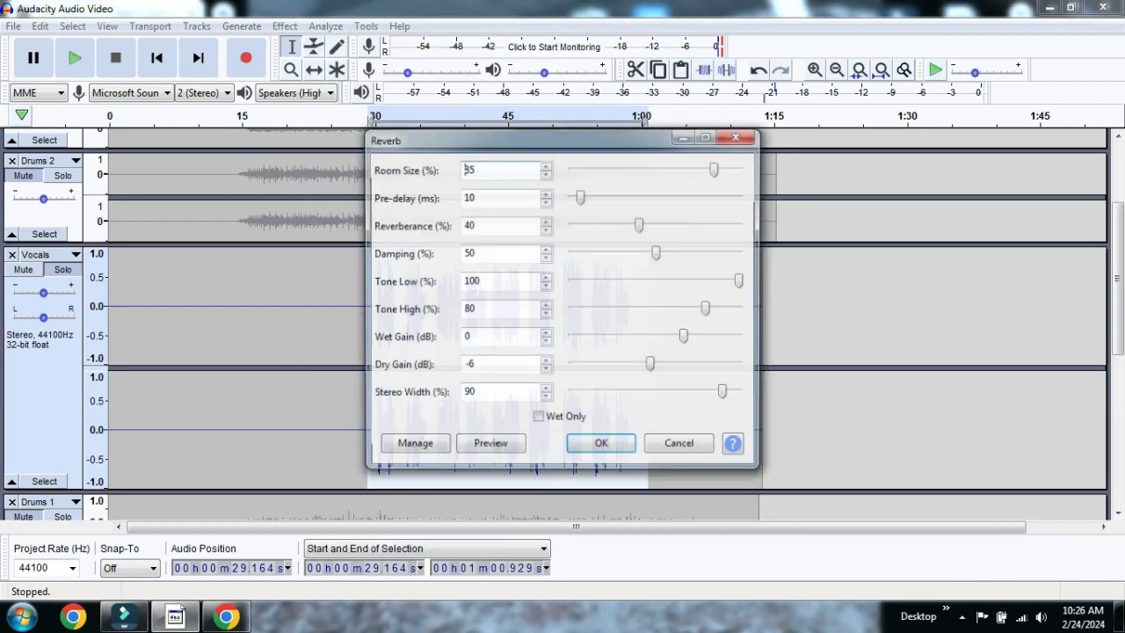
pyautogui.click(410, 445)
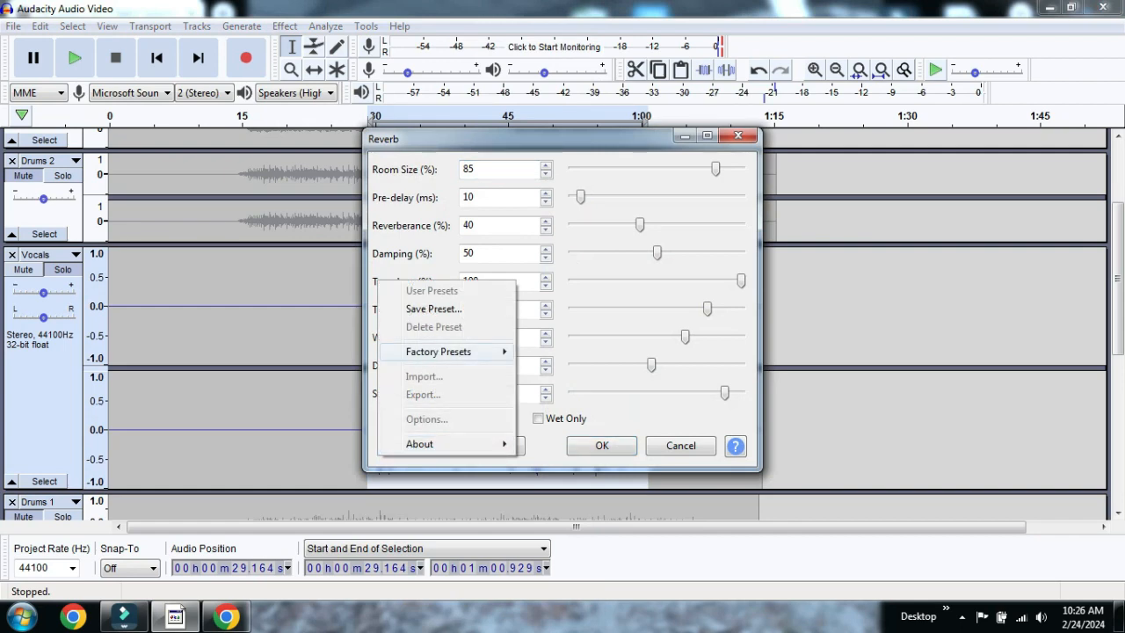
pyautogui.moveTo(439, 351)
pyautogui.press('Return')
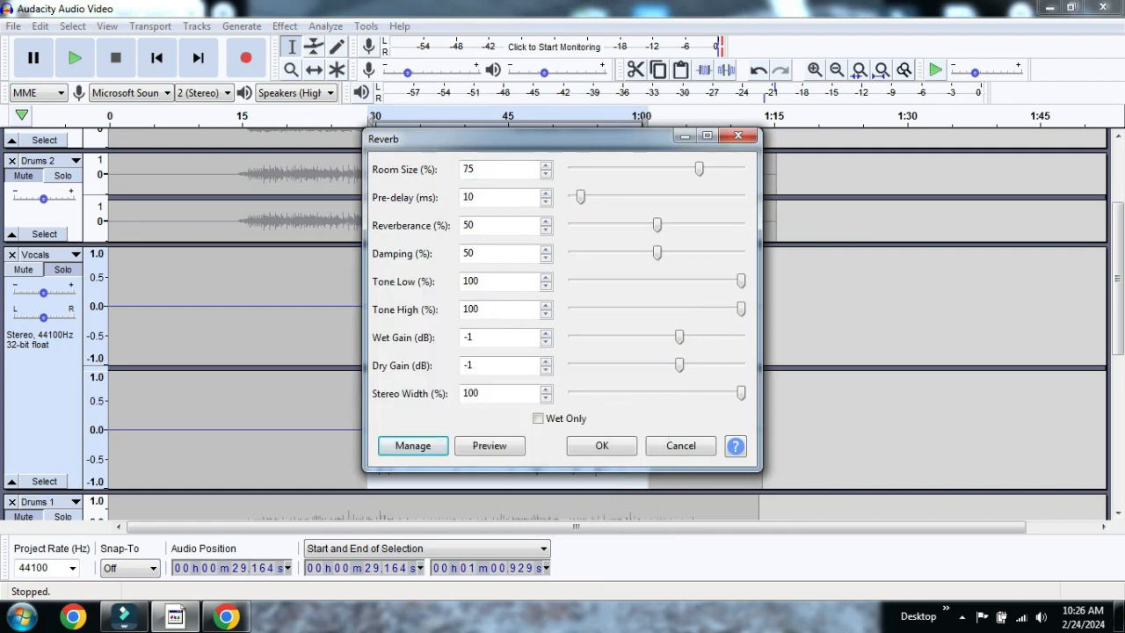
pyautogui.click(601, 446)
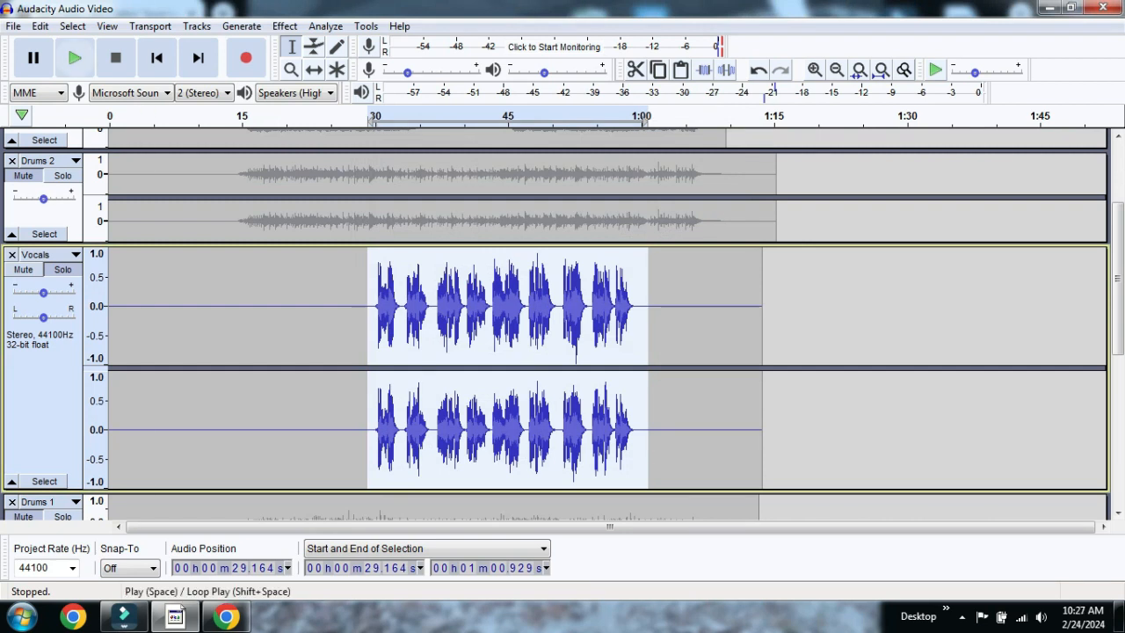
pyautogui.click(75, 57)
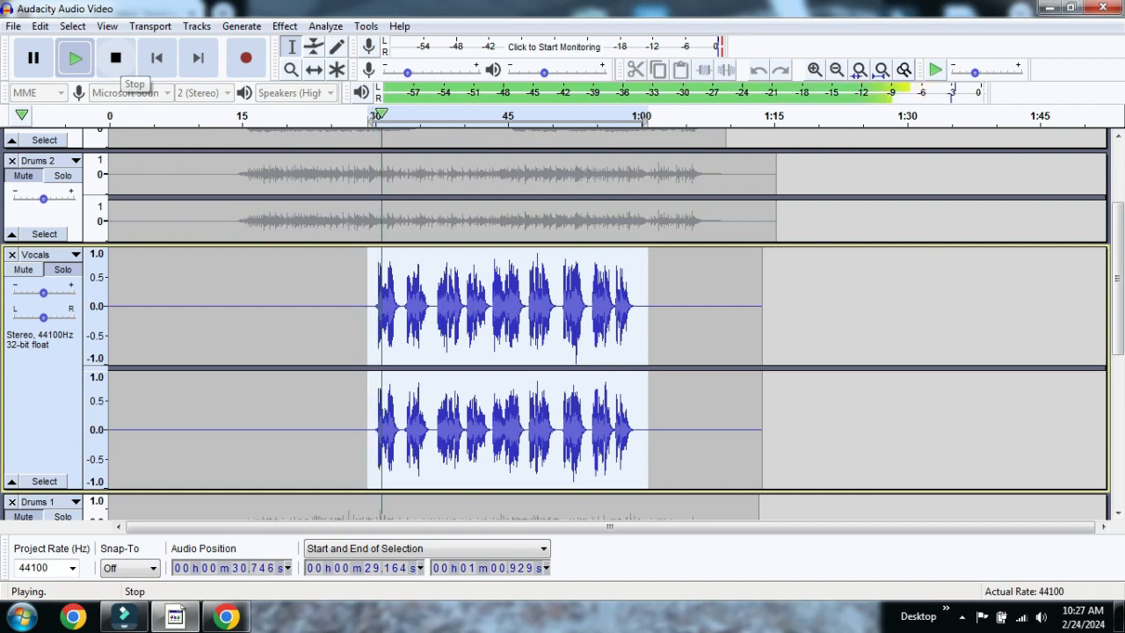
pyautogui.click(115, 58)
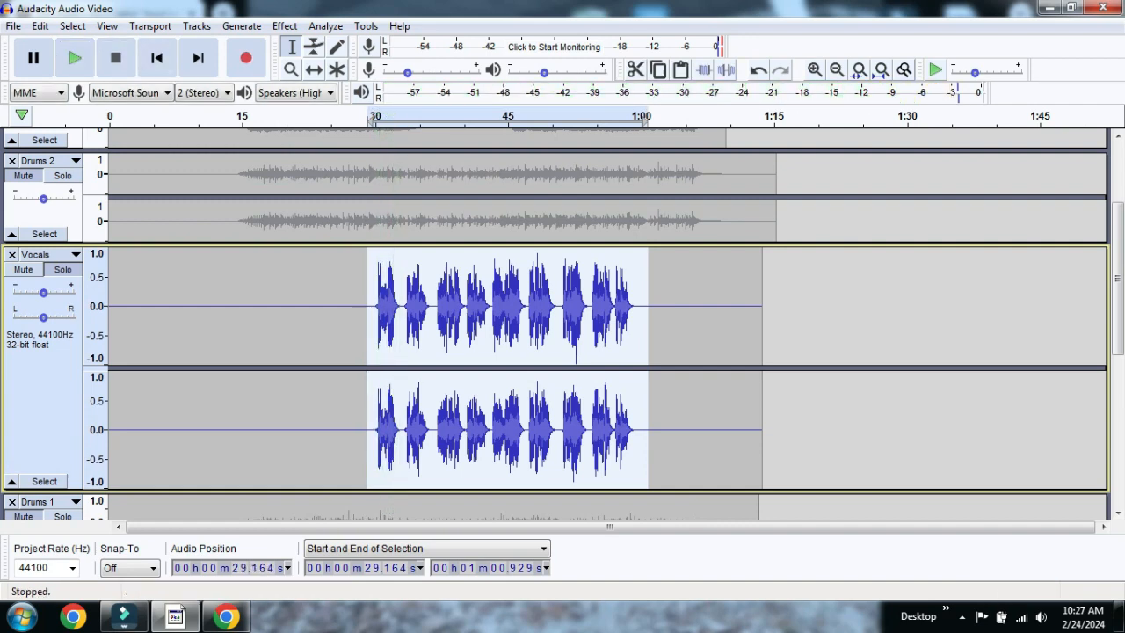
pyautogui.click(283, 25)
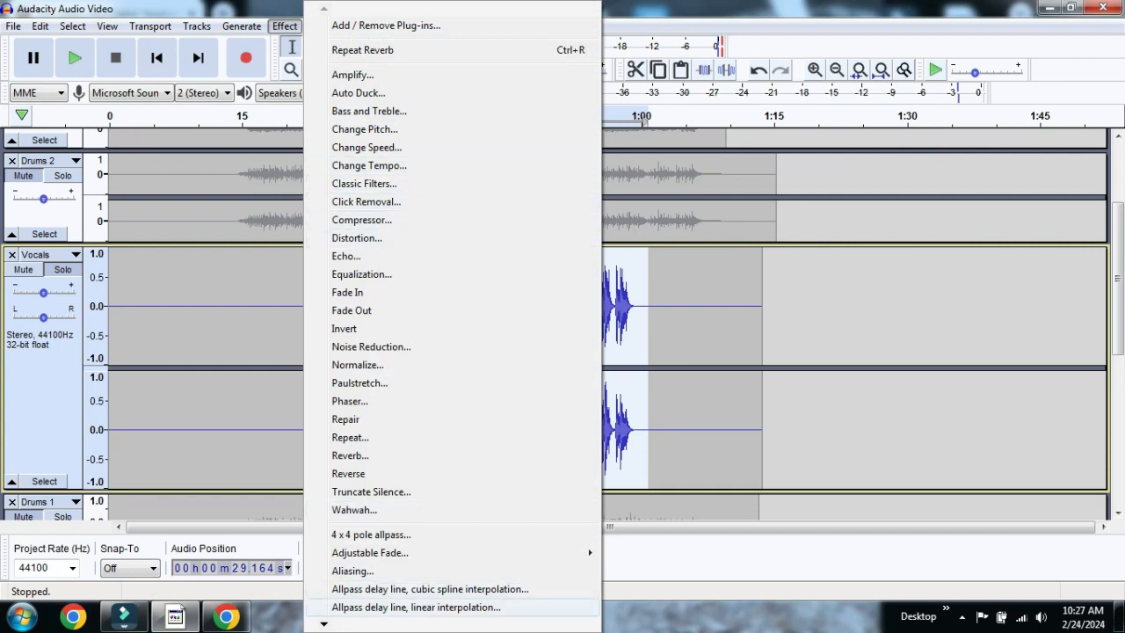
pyautogui.moveTo(323, 624)
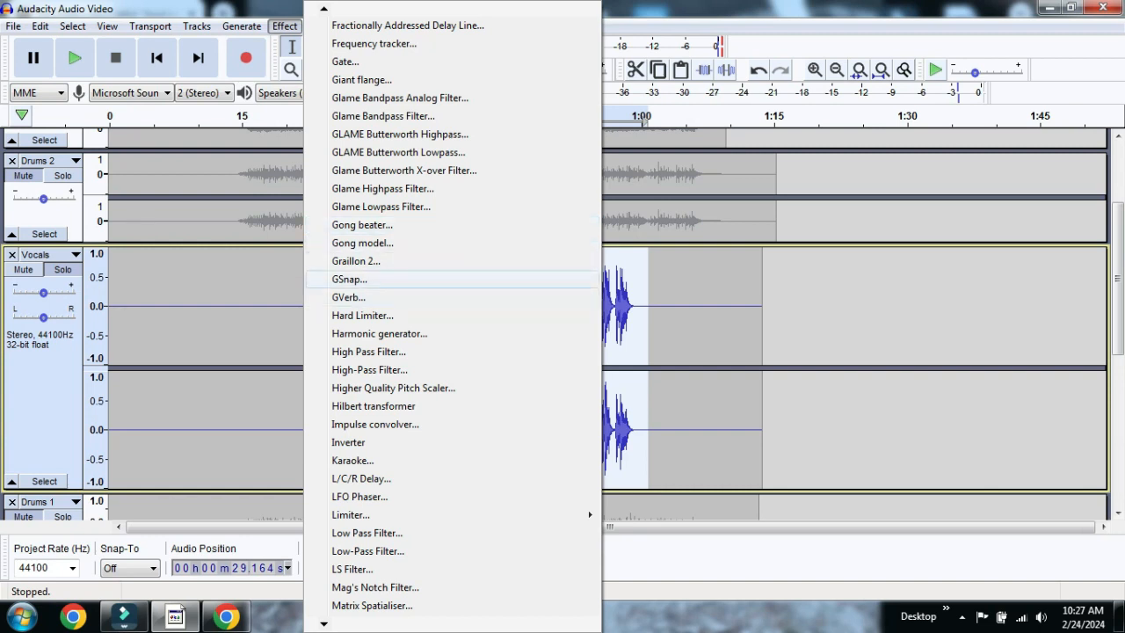
pyautogui.click(350, 280)
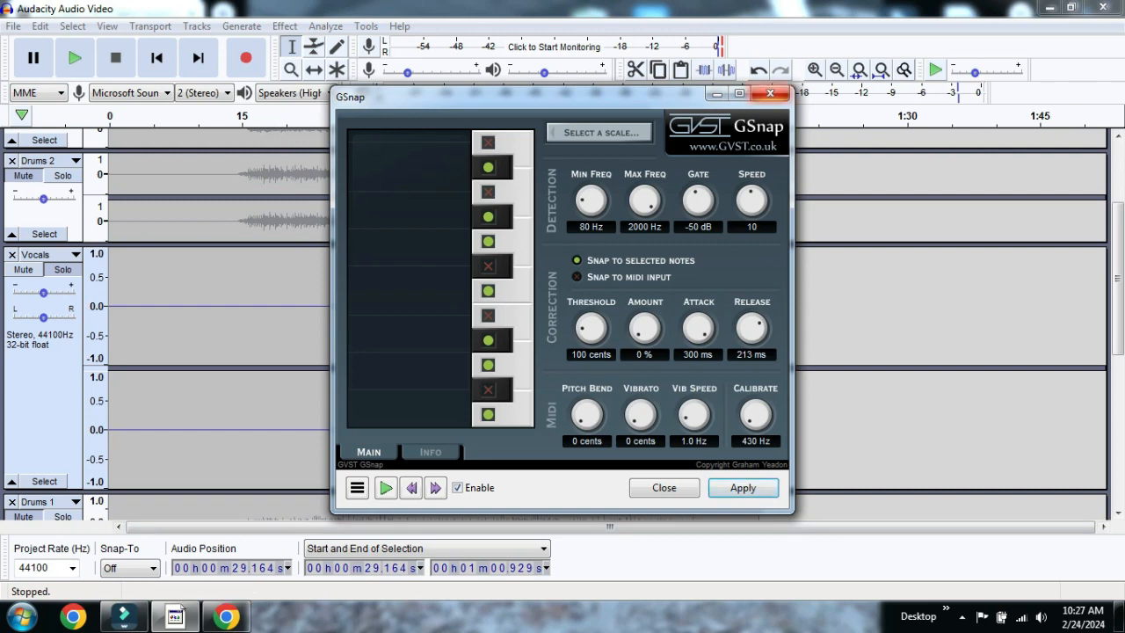
pyautogui.click(770, 93)
# Step: Open the Graillon 2 effect for the selected vocals, load the Robot Correct factory preset, and preview the sound
pyautogui.click(285, 26)
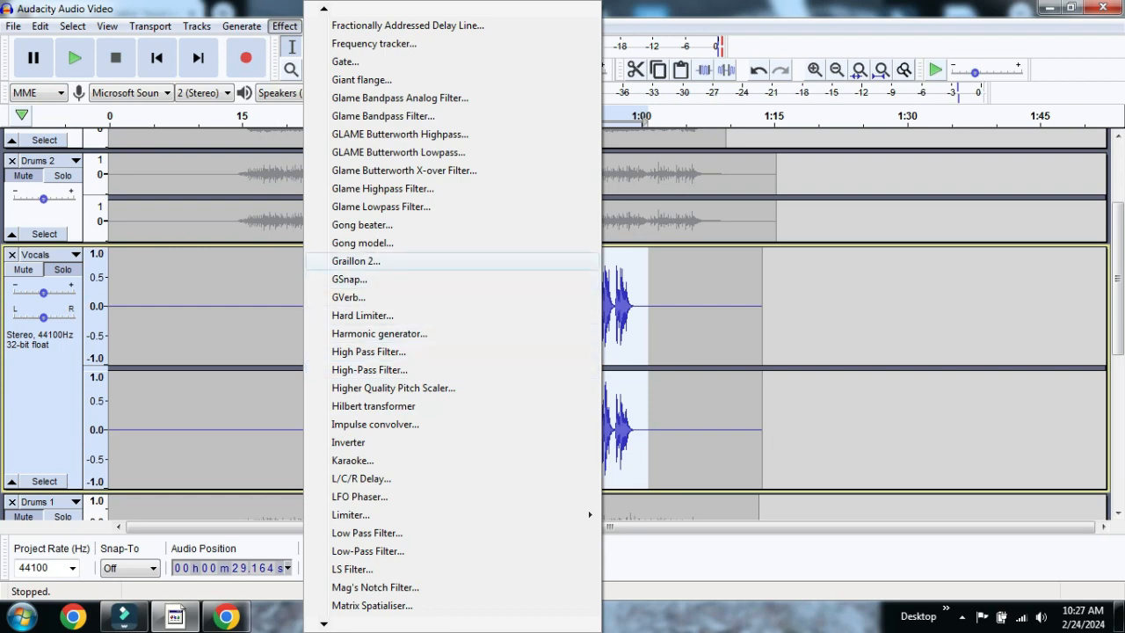
pyautogui.click(356, 261)
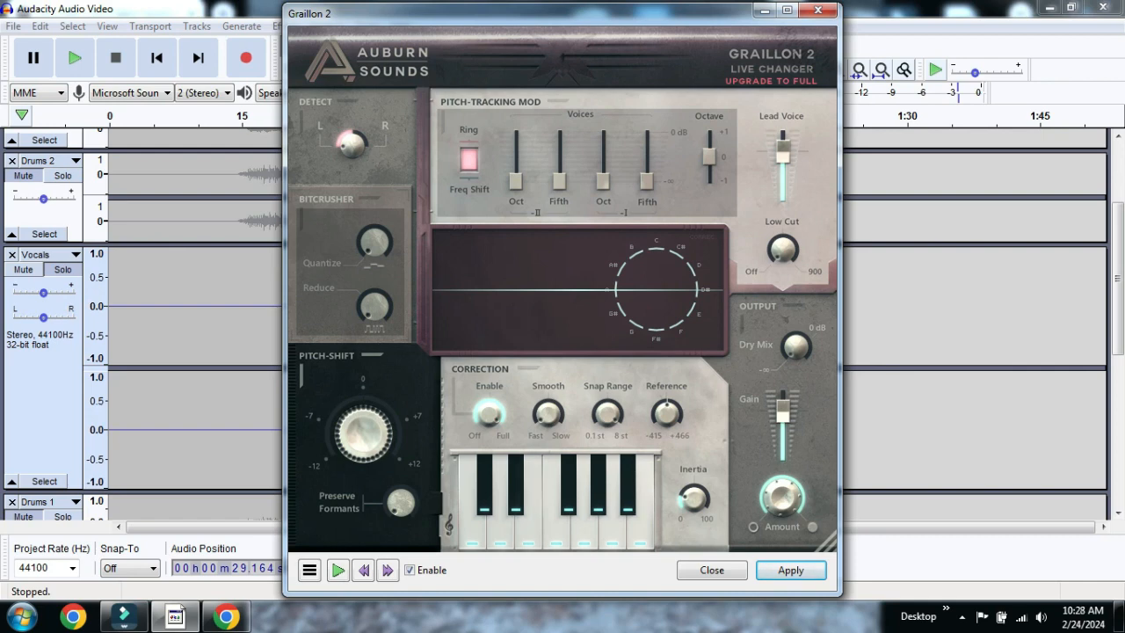
pyautogui.click(309, 570)
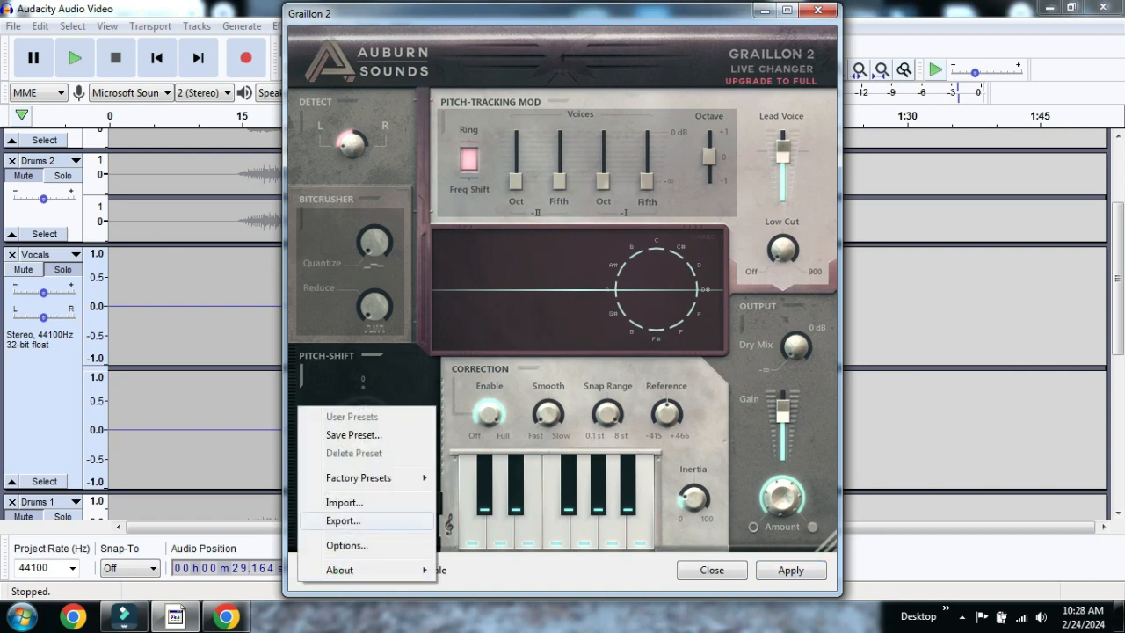
pyautogui.moveTo(358, 477)
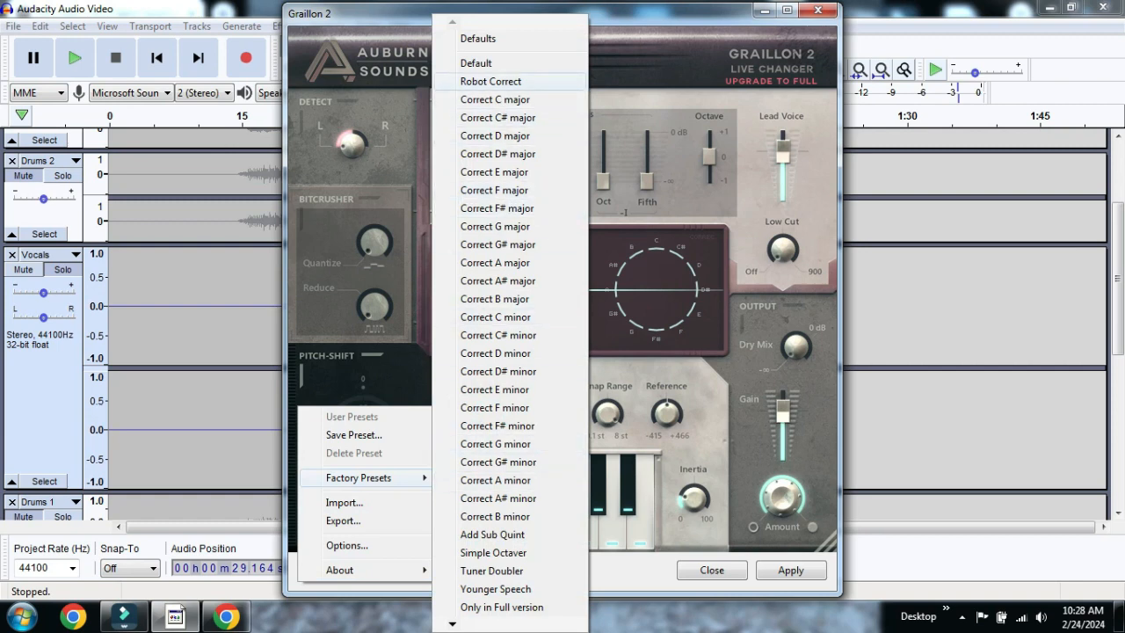
pyautogui.click(491, 81)
pyautogui.click(339, 569)
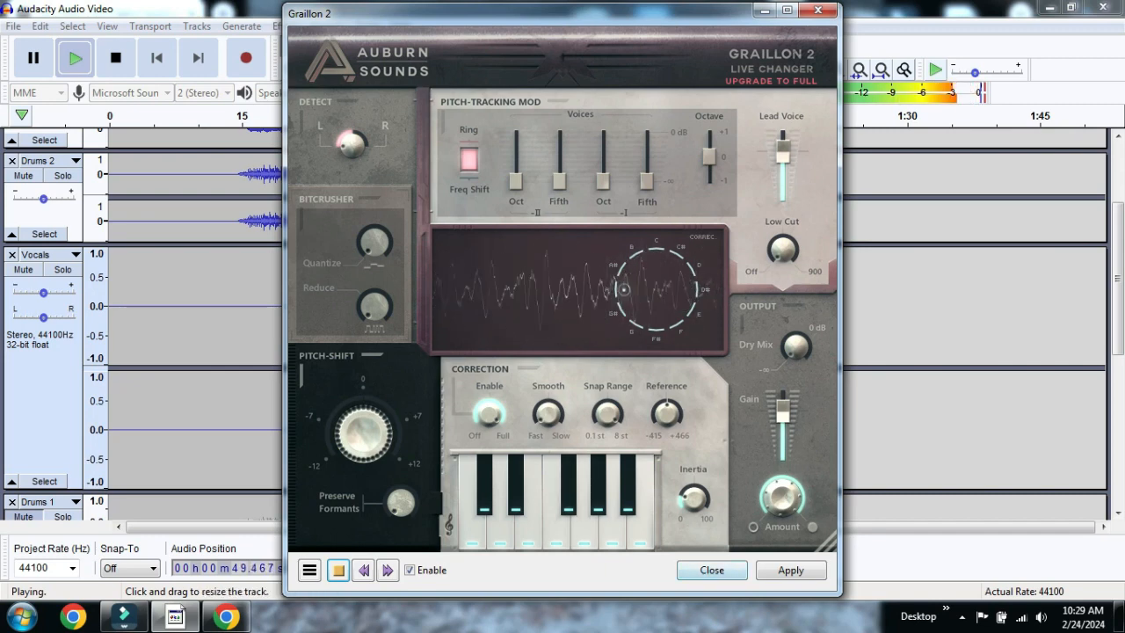
# Step: Stop the current preview, load the Simple Octaver factory preset in Graillon 2, and preview its sound on the vocals
pyautogui.press('space')
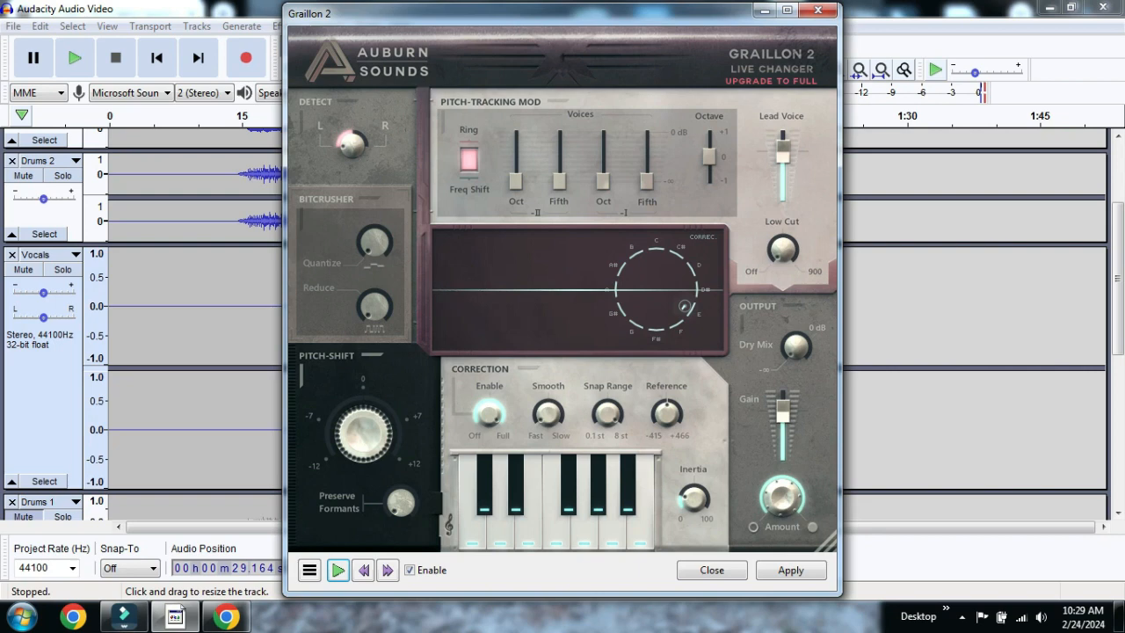
pyautogui.click(309, 570)
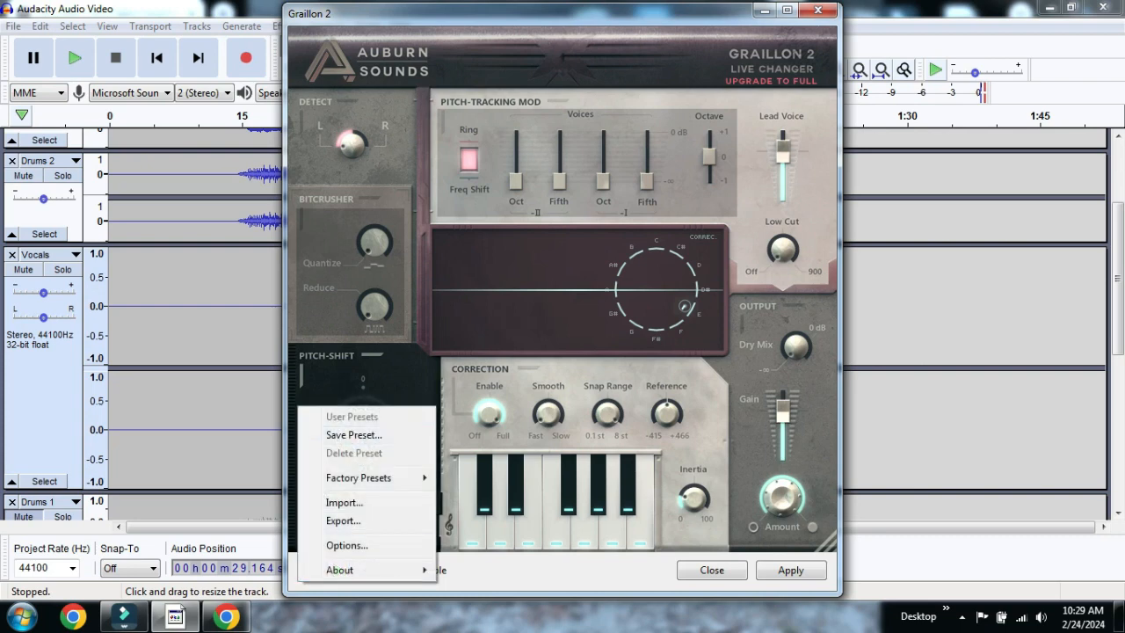
pyautogui.click(791, 570)
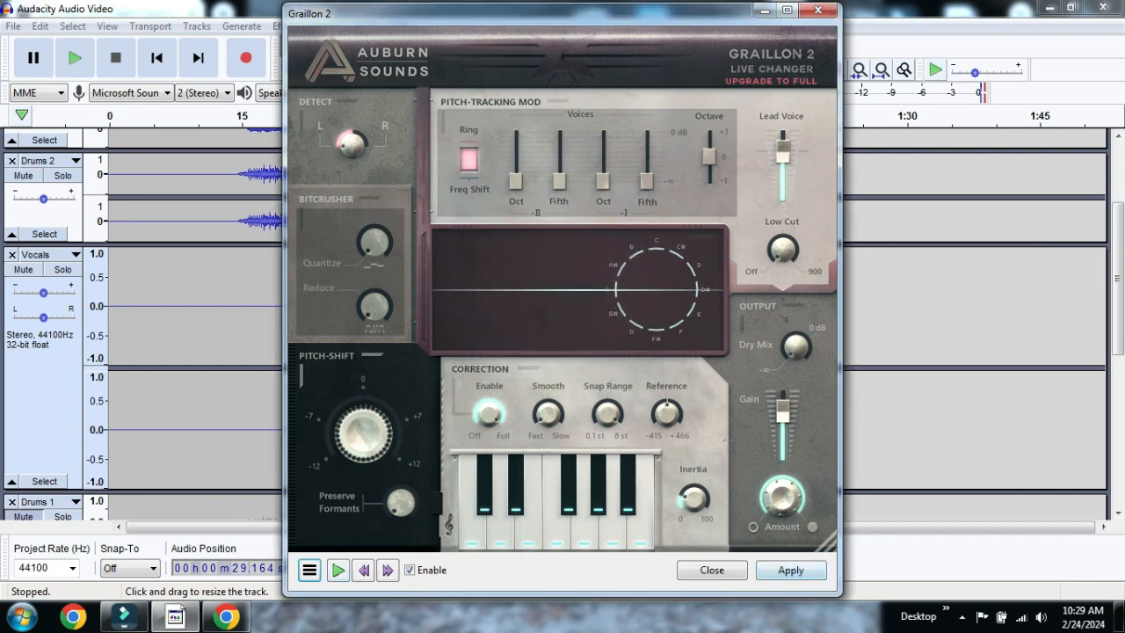
pyautogui.click(309, 570)
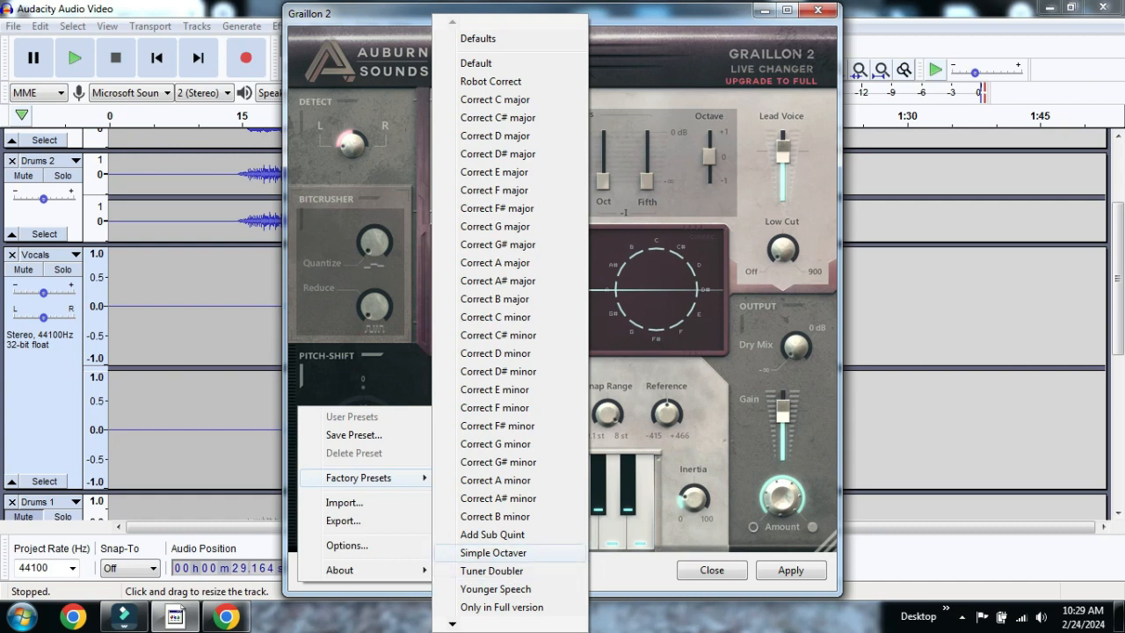
pyautogui.click(493, 552)
pyautogui.click(338, 569)
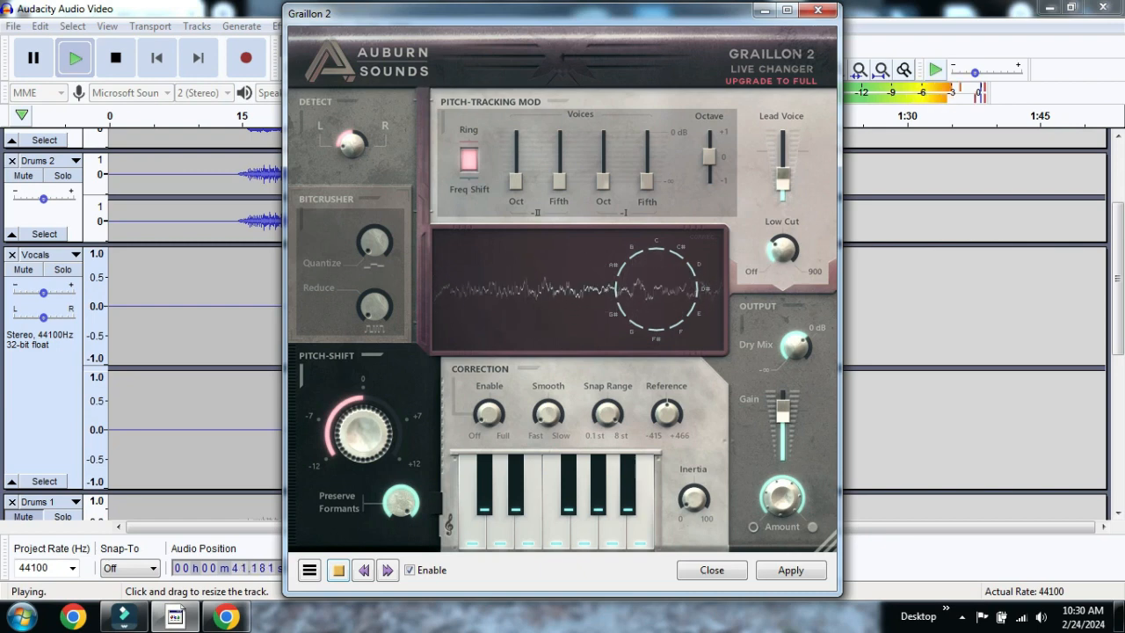
pyautogui.click(339, 570)
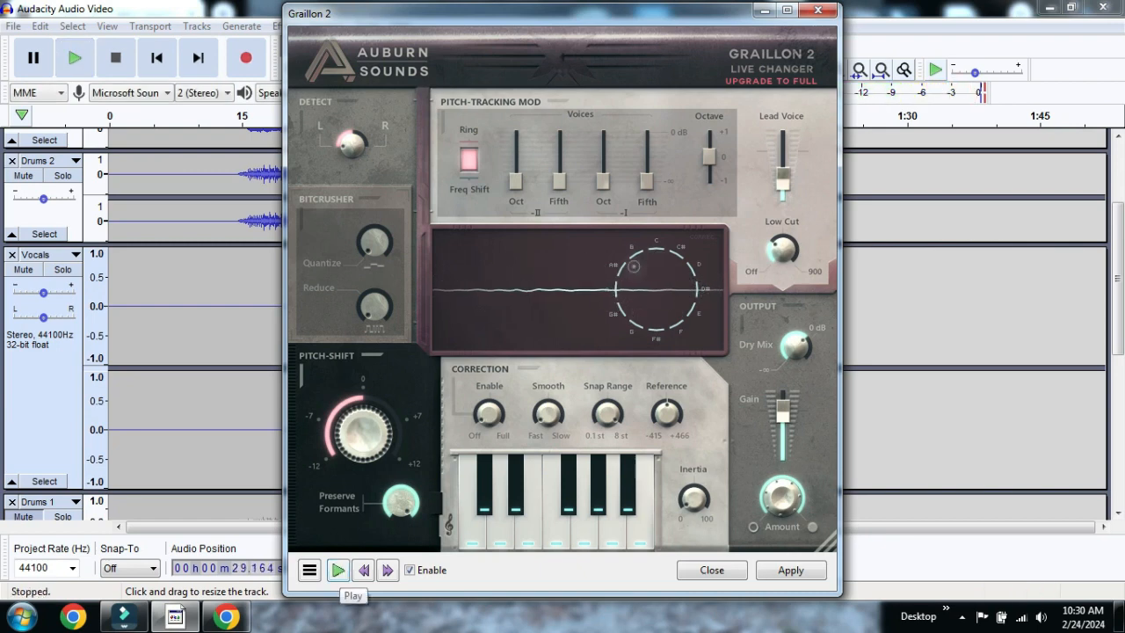
# Step: Apply Graillon 2 with the Simple Octaver settings to the selected vocals and close the effect
pyautogui.click(310, 570)
pyautogui.click(358, 477)
pyautogui.click(492, 437)
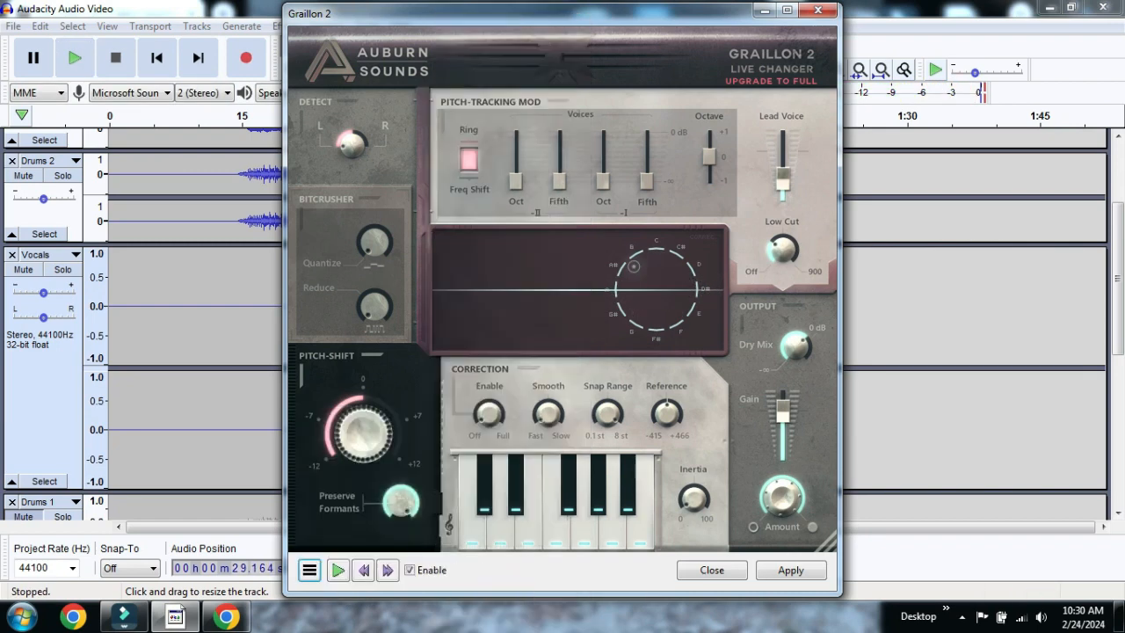
pyautogui.click(790, 570)
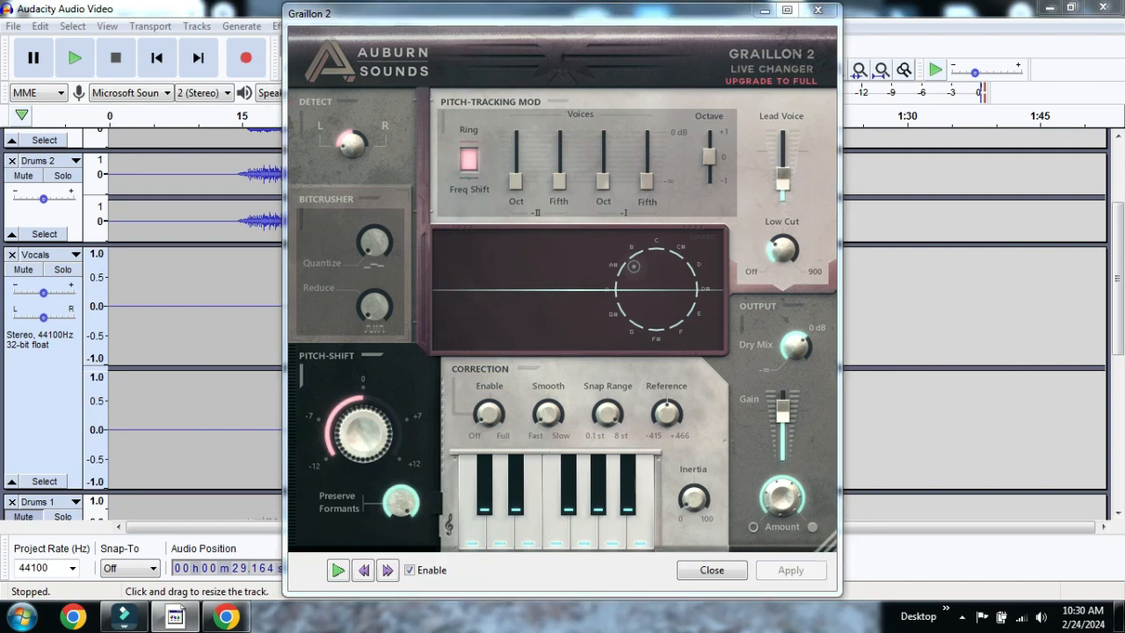
pyautogui.click(712, 570)
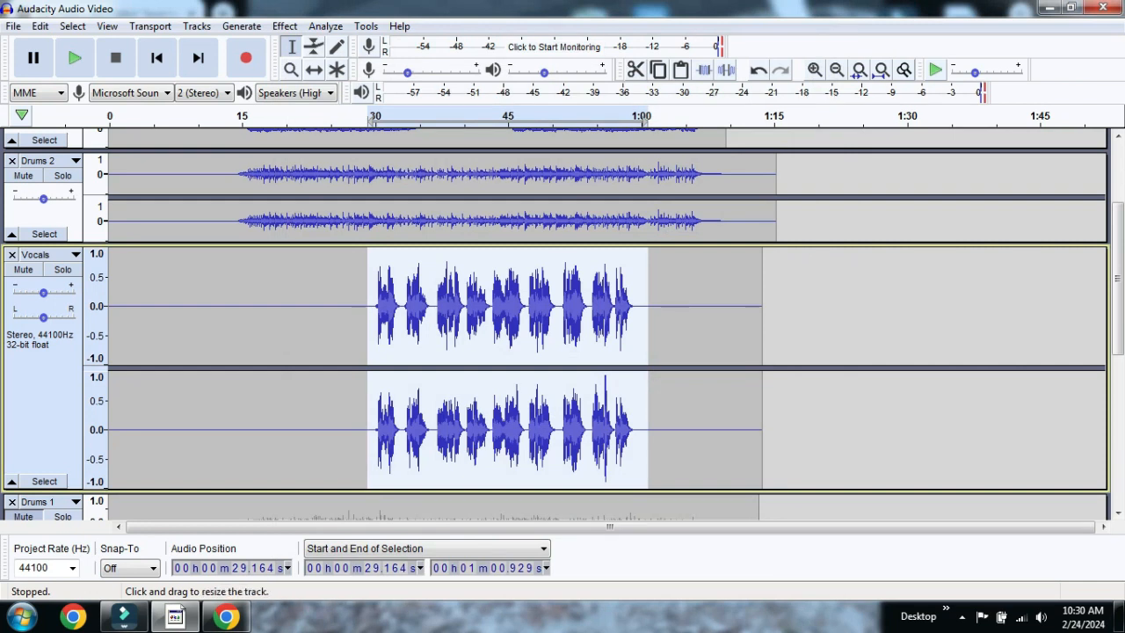
# Step: Reduce the Vocals track's display height, and briefly unmute the Drums 1 track before muting it again
pyautogui.moveTo(439, 489); pyautogui.dragTo(440, 342)
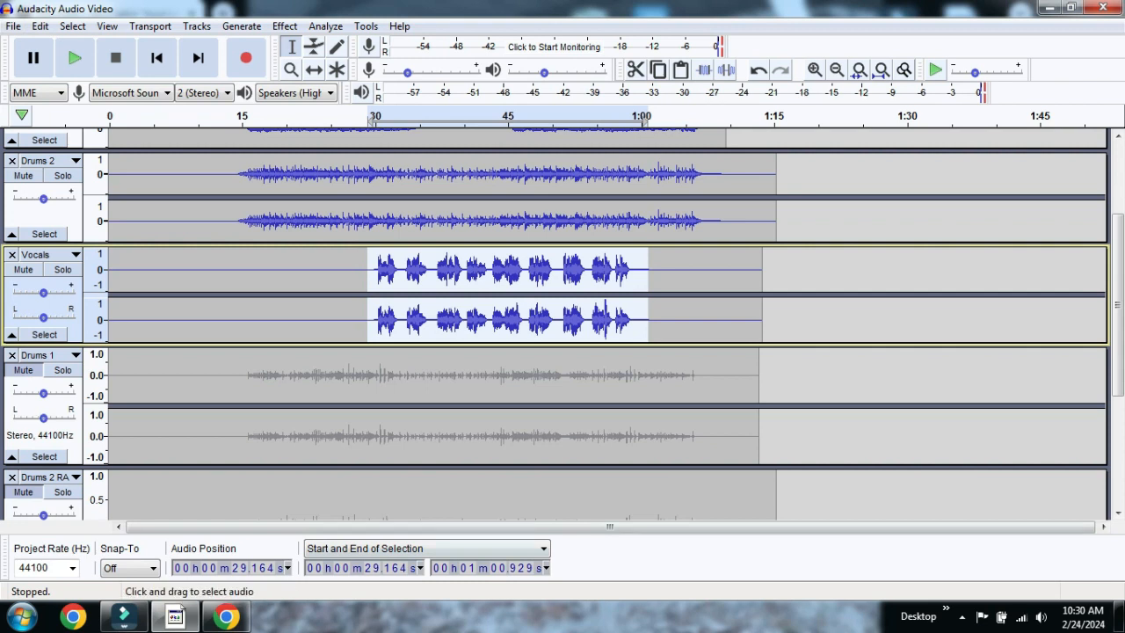
pyautogui.click(23, 370)
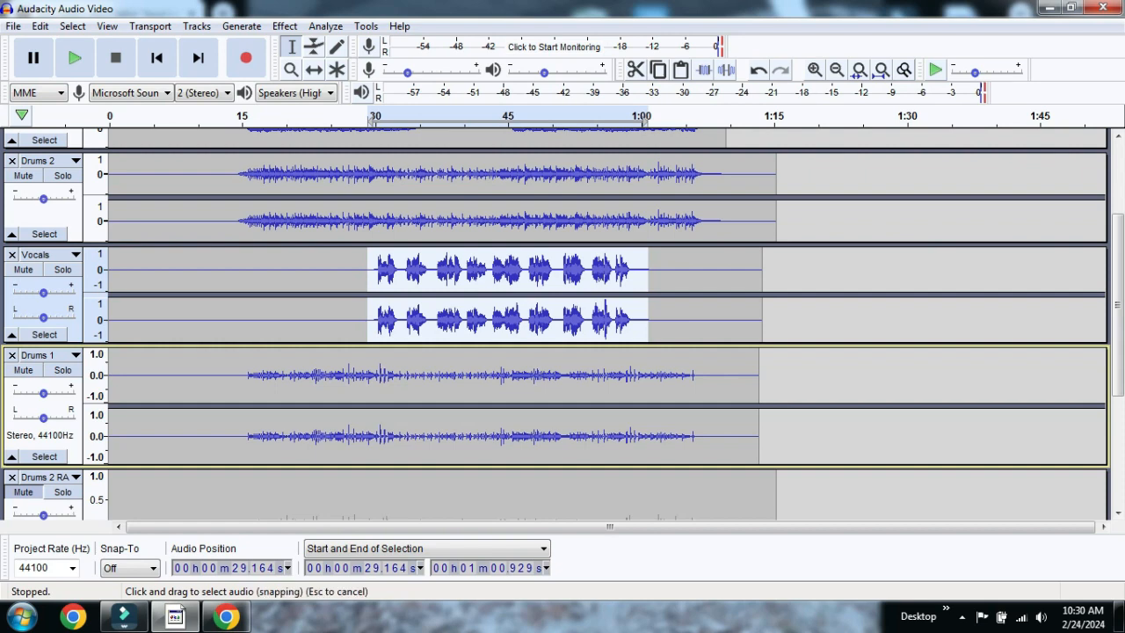
pyautogui.scroll(-3, 606, 325)
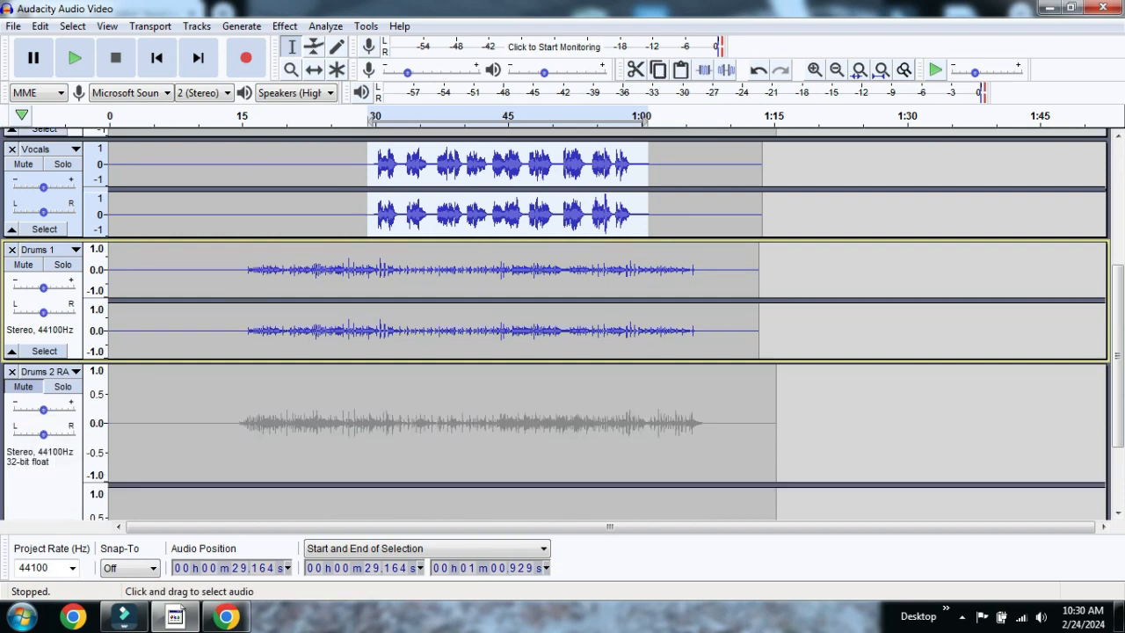
pyautogui.scroll(4, 606, 325)
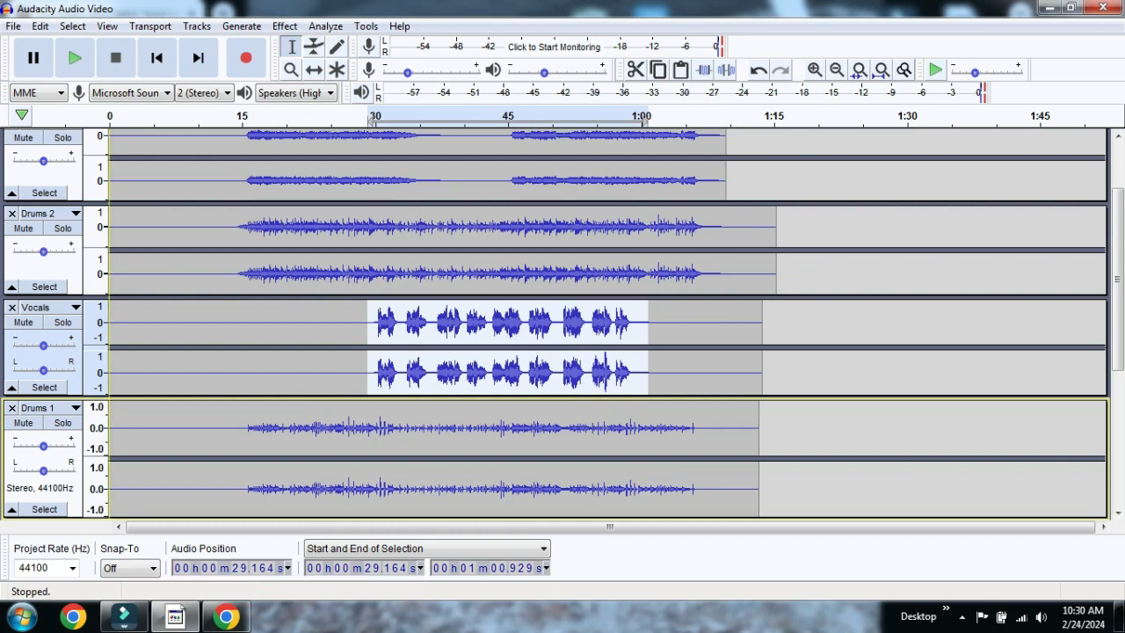
pyautogui.click(23, 423)
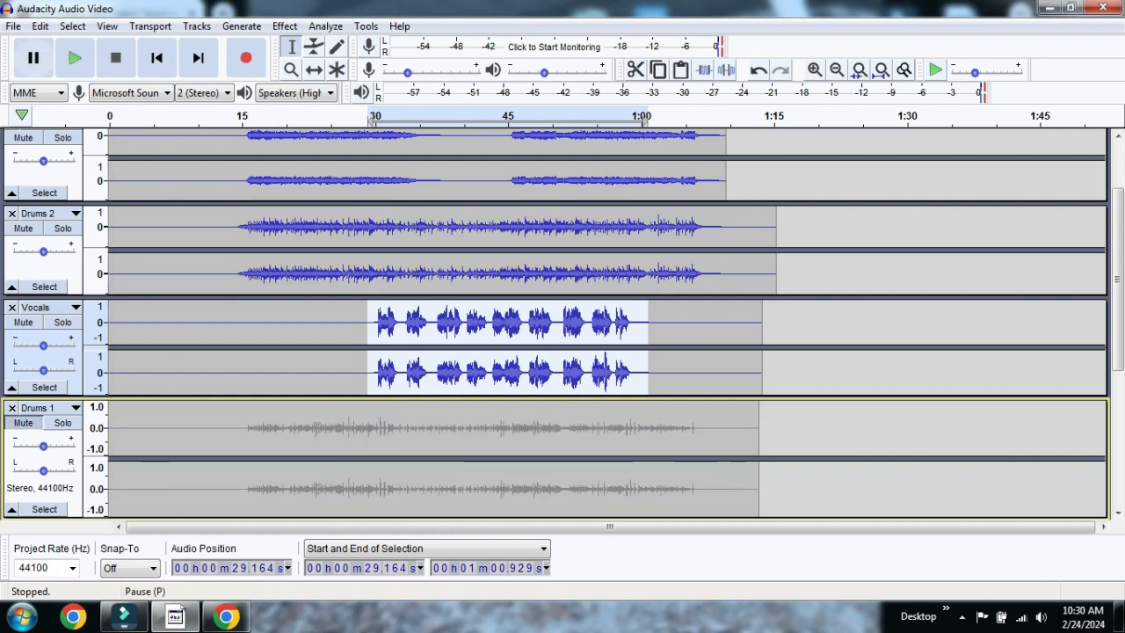
# Step: Save the project and place the cursor near the start of the Vocals track at 1.765 s
pyautogui.click(13, 26)
pyautogui.moveTo(54, 124)
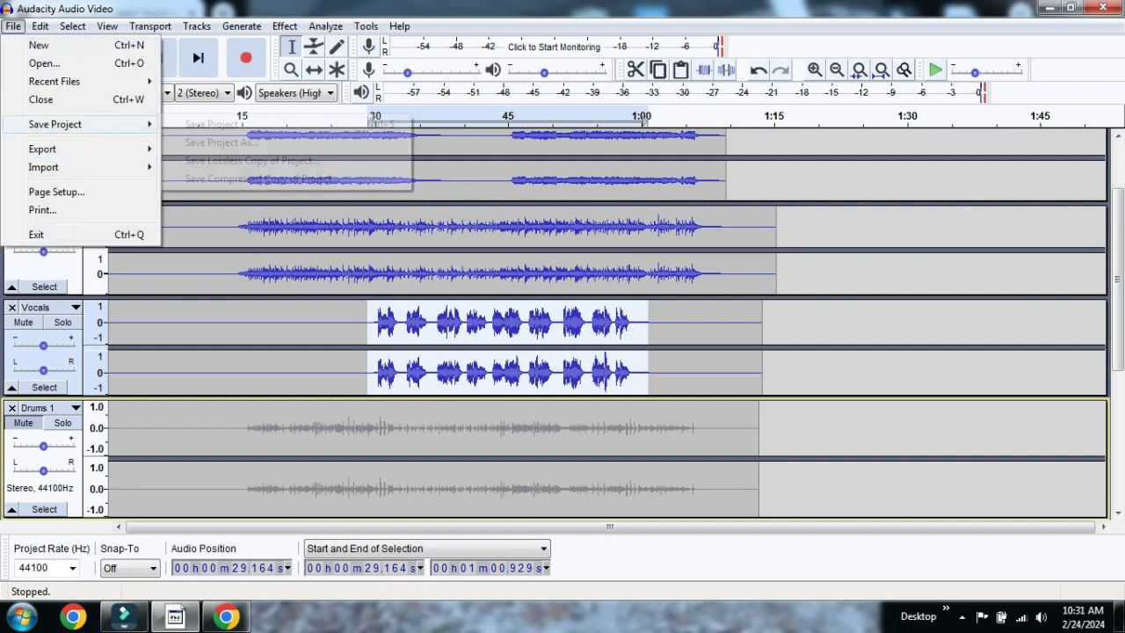
pyautogui.click(212, 124)
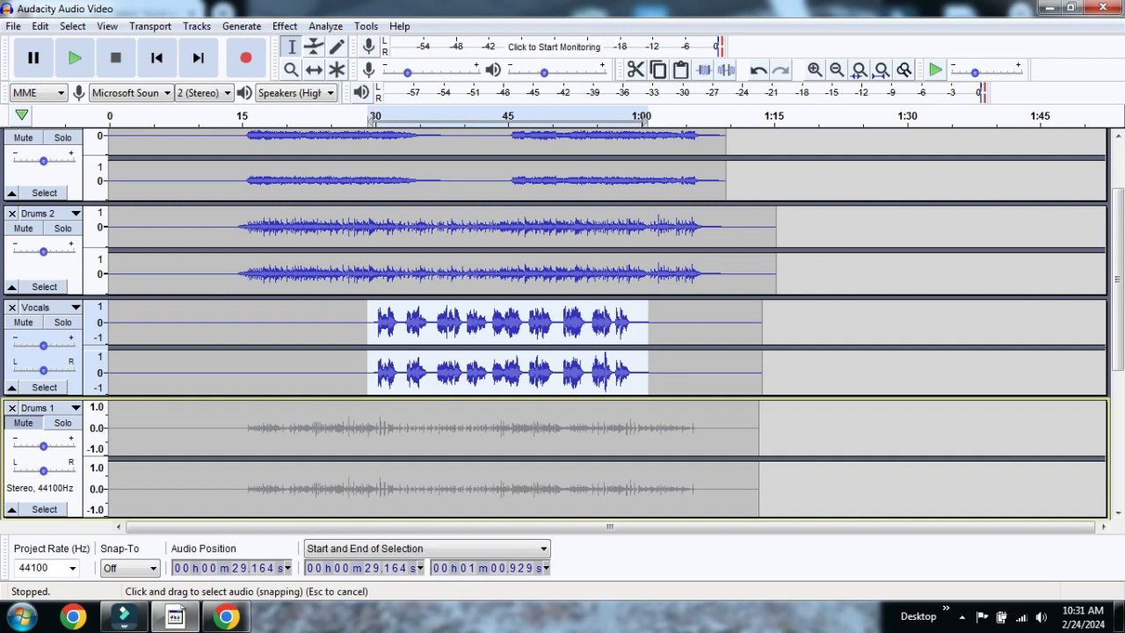
pyautogui.click(125, 229)
pyautogui.scroll(2, 555, 323)
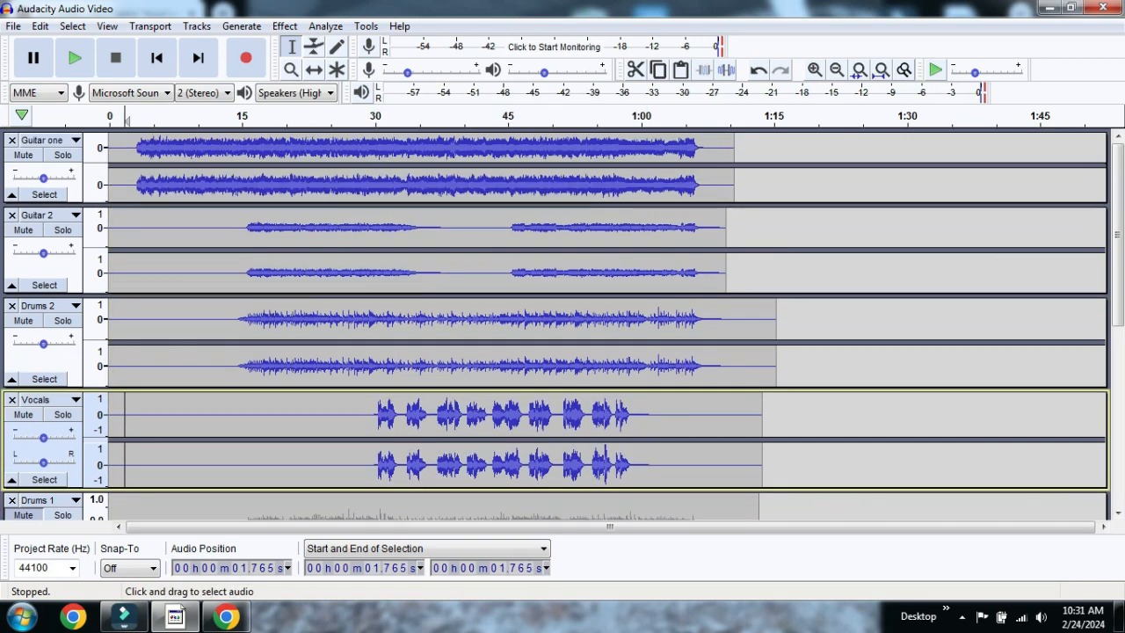
pyautogui.scroll(-2, 556, 323)
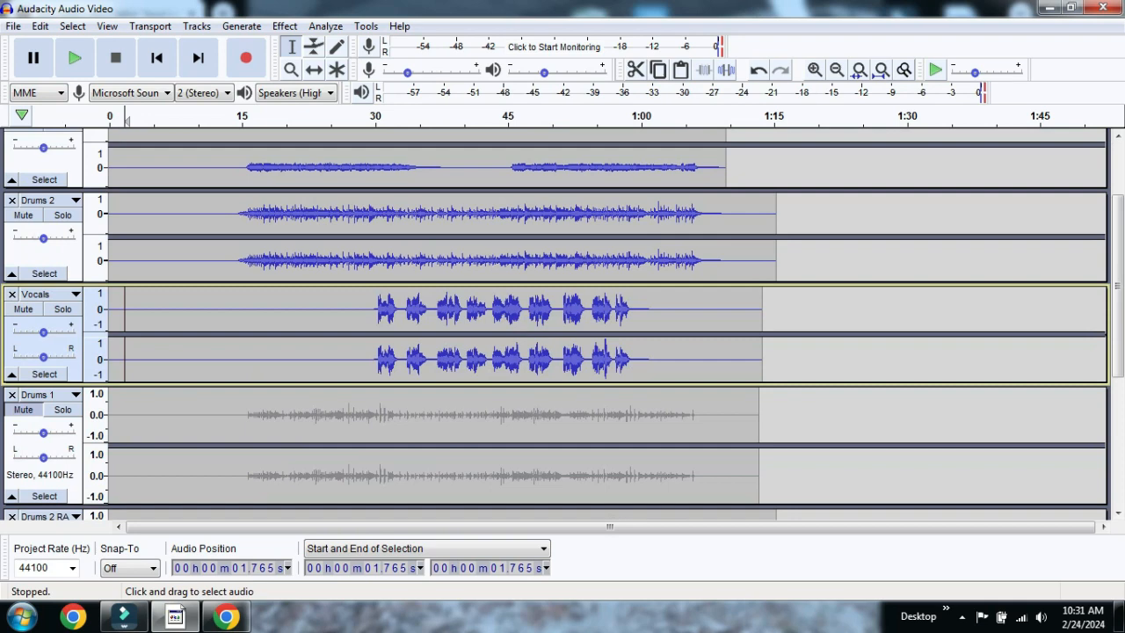
pyautogui.scroll(2, 556, 323)
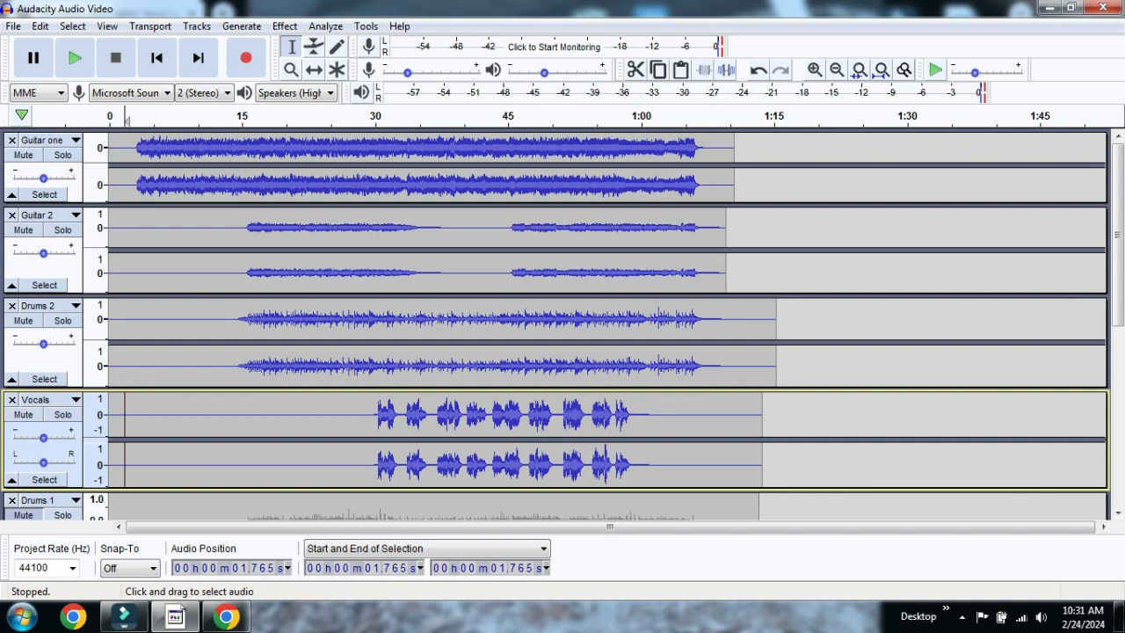
# Step: Set up an MP3 export of the mix in the Audacity folder with the file name Aint Talkin Bout Love
pyautogui.click(13, 25)
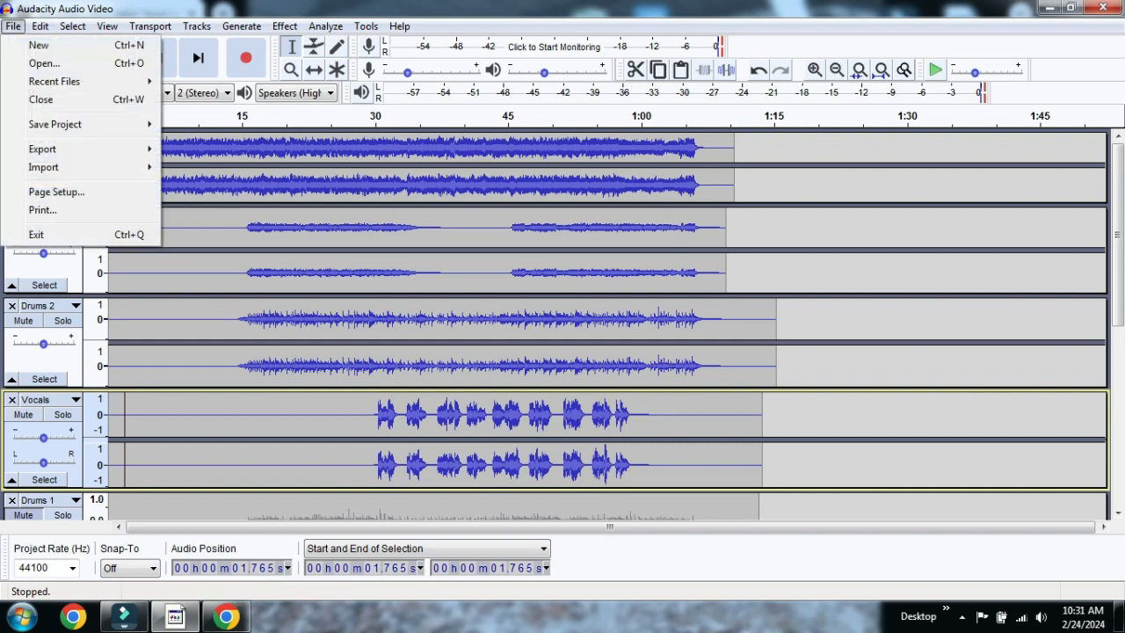
pyautogui.moveTo(43, 149)
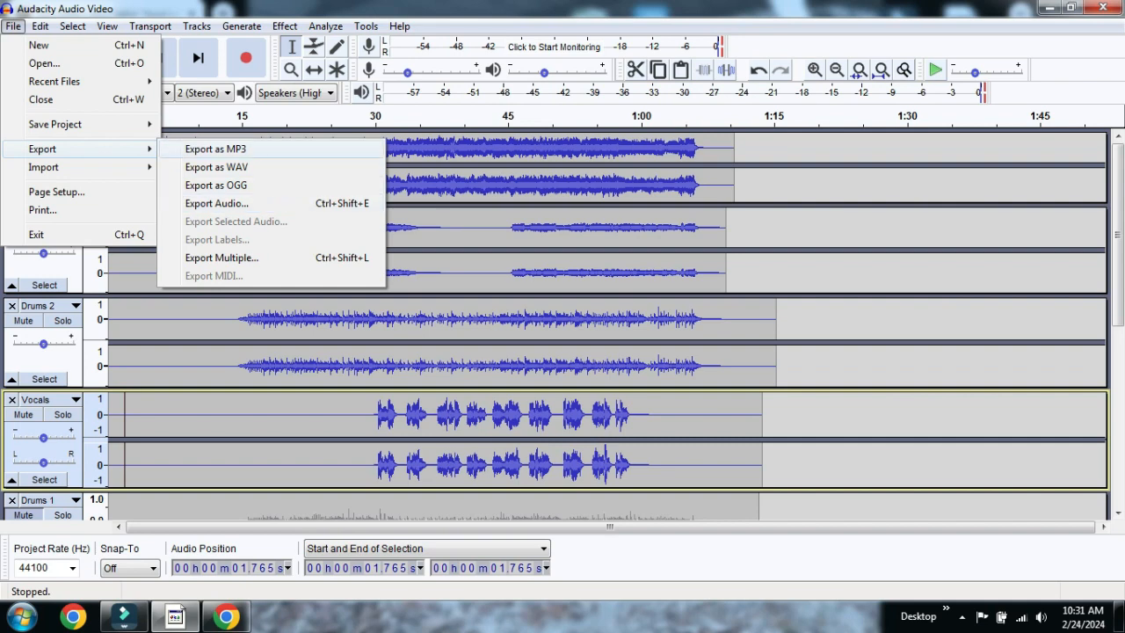
pyautogui.click(215, 149)
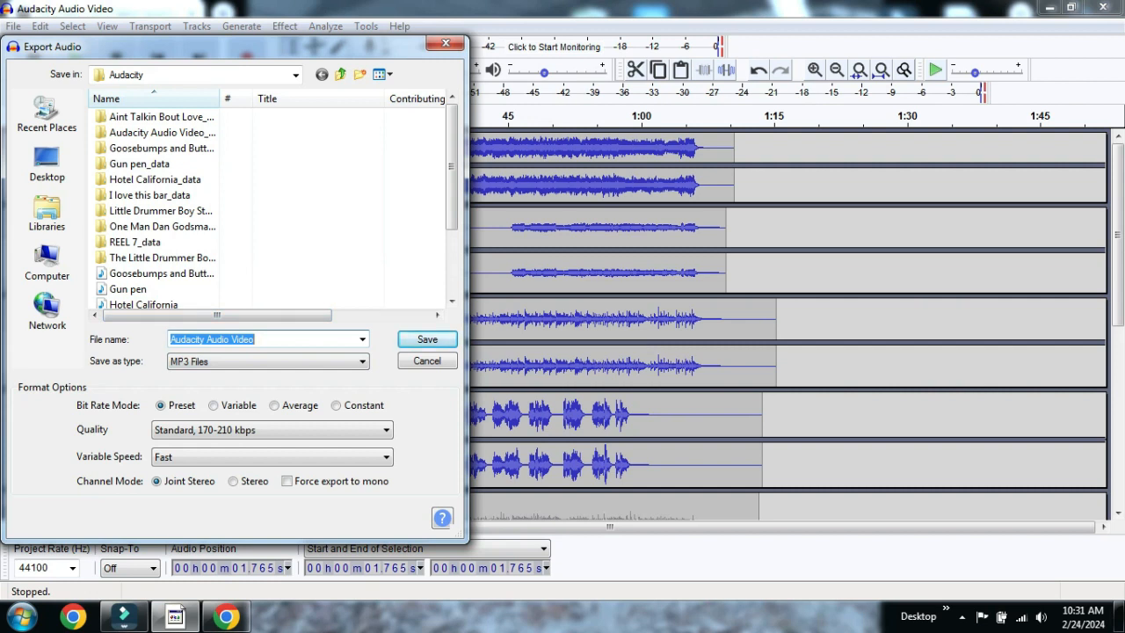
pyautogui.press('End')
pyautogui.press('BackSpace')
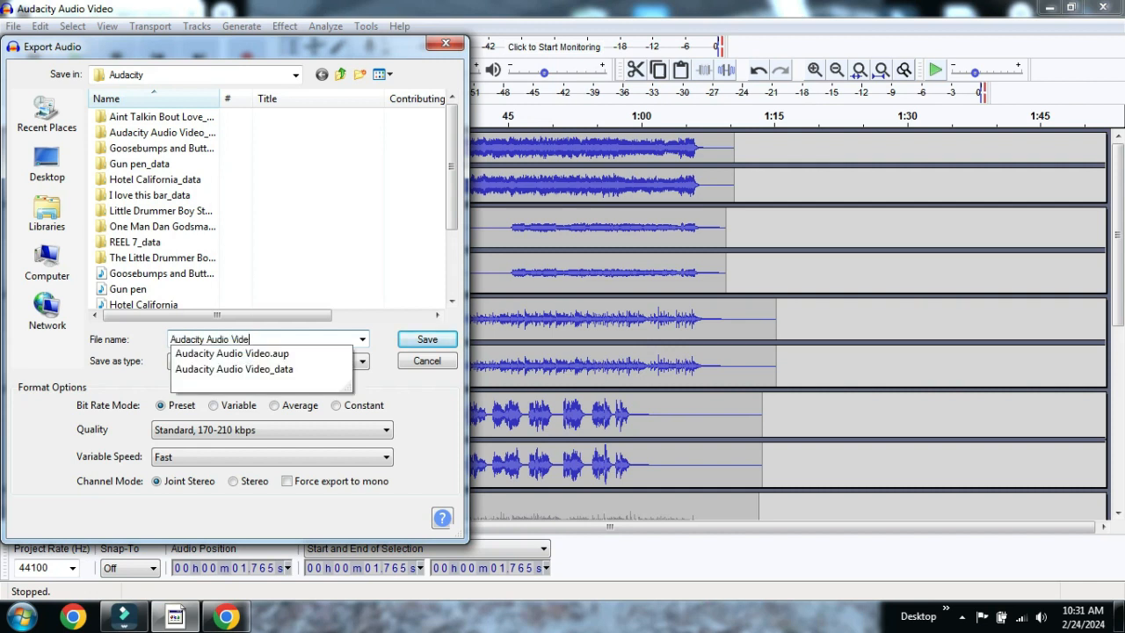
pyautogui.press('BackSpace')
pyautogui.press('BackSpace')
pyautogui.press('BackSpace')
pyautogui.press('BackSpace')
pyautogui.press('BackSpace')
pyautogui.press('BackSpace')
pyautogui.press('BackSpace')
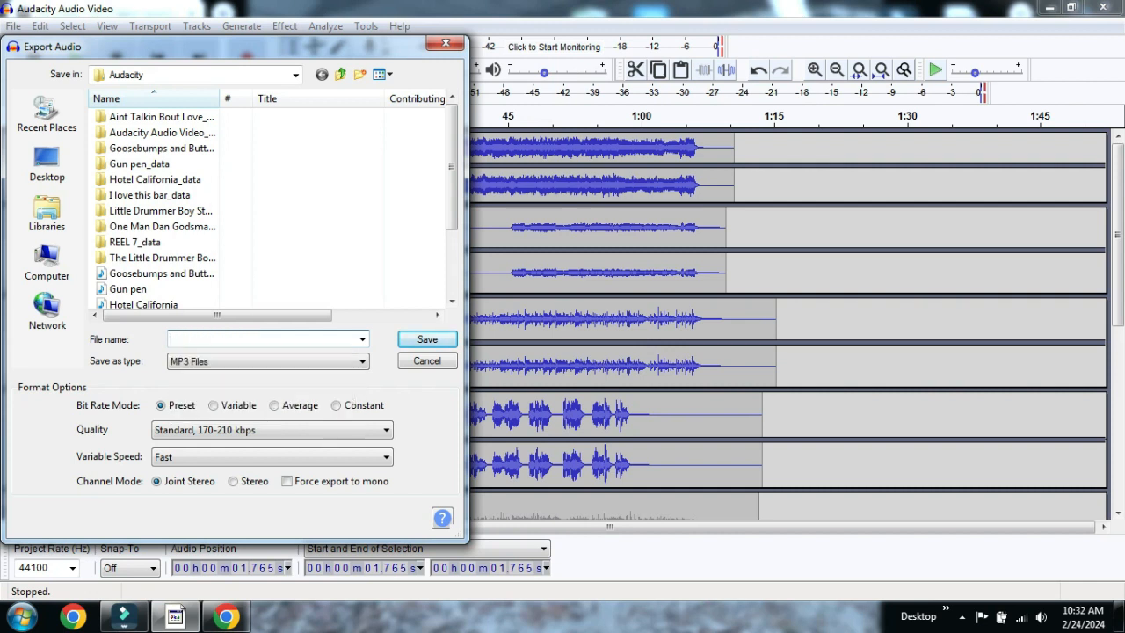
pyautogui.write('Aint Talkin Bout')
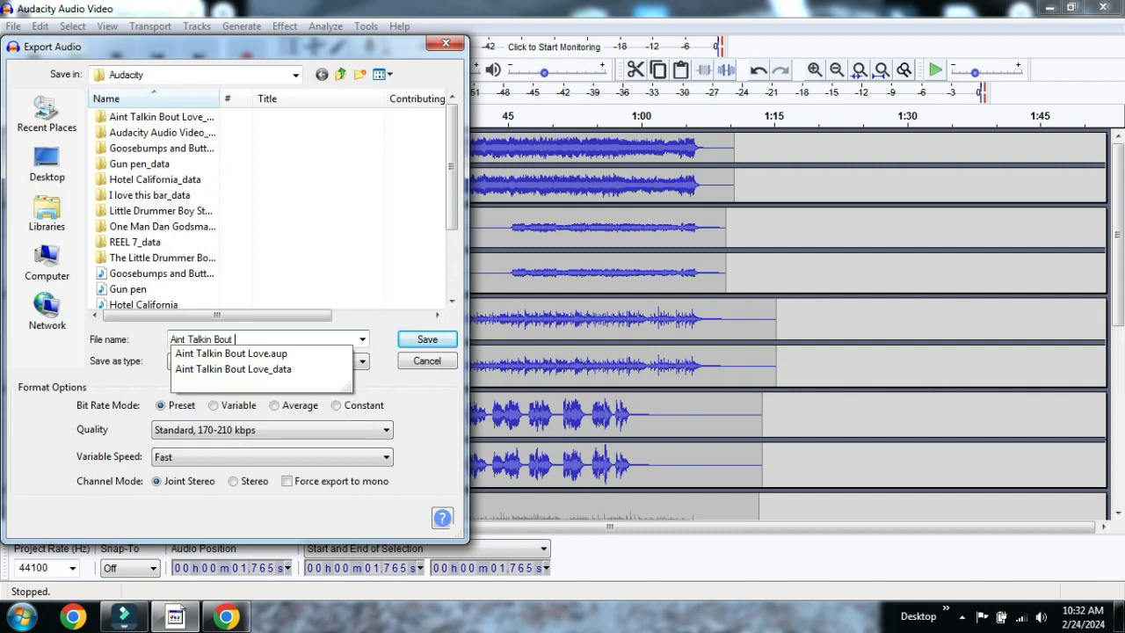
pyautogui.write(' Love')
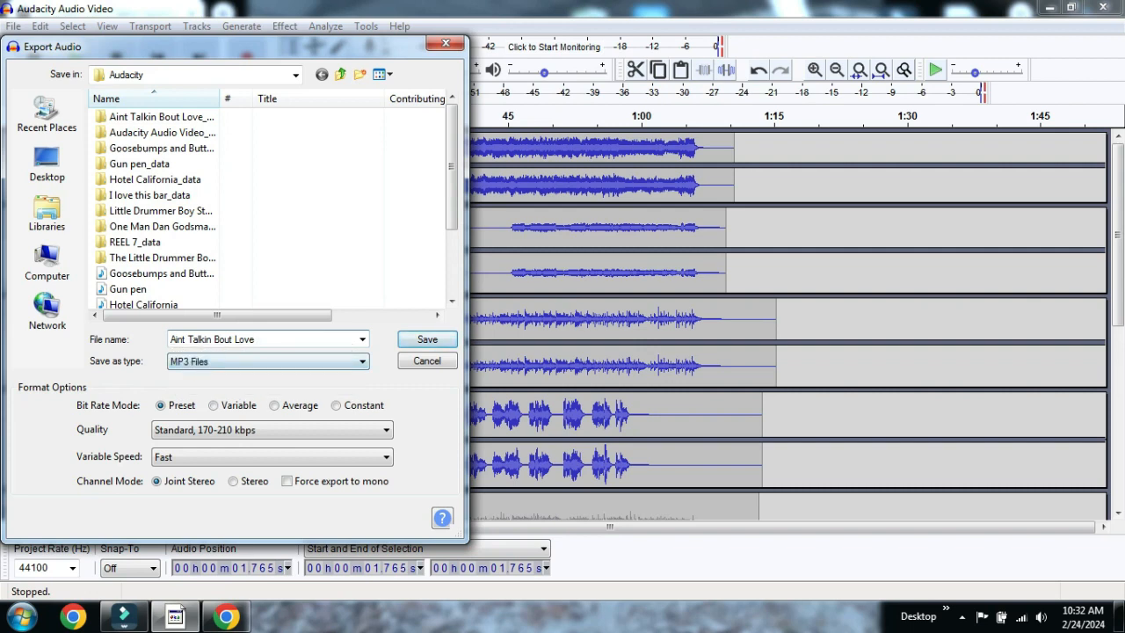
# Step: Export the tracks mixed down to one stereo file, leaving all metadata tags blank
pyautogui.press('Return')
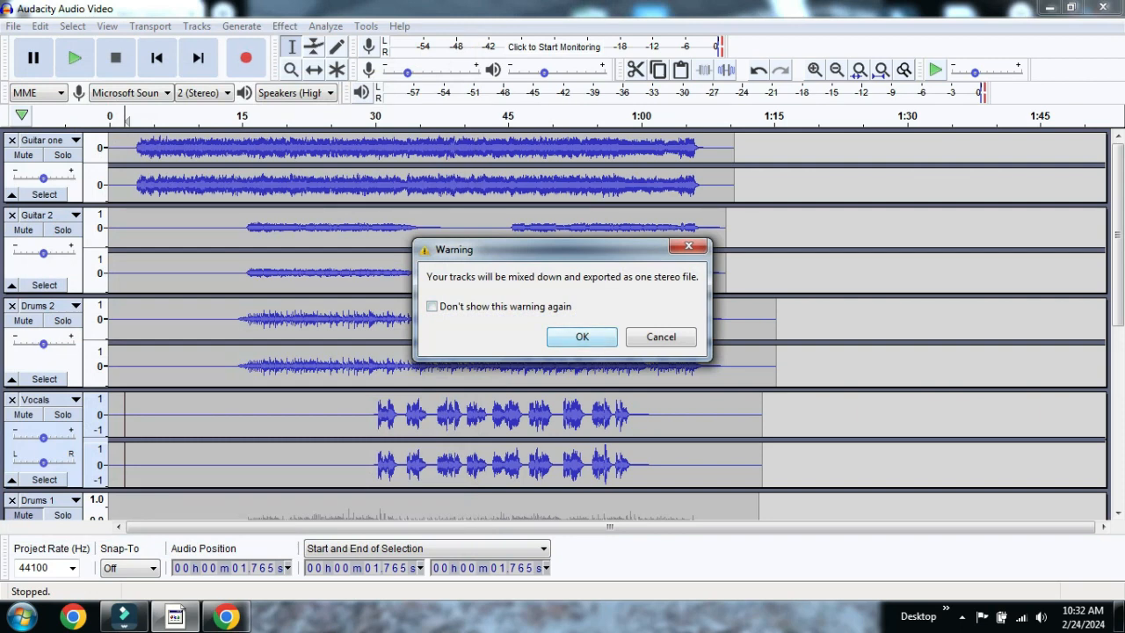
pyautogui.press('Return')
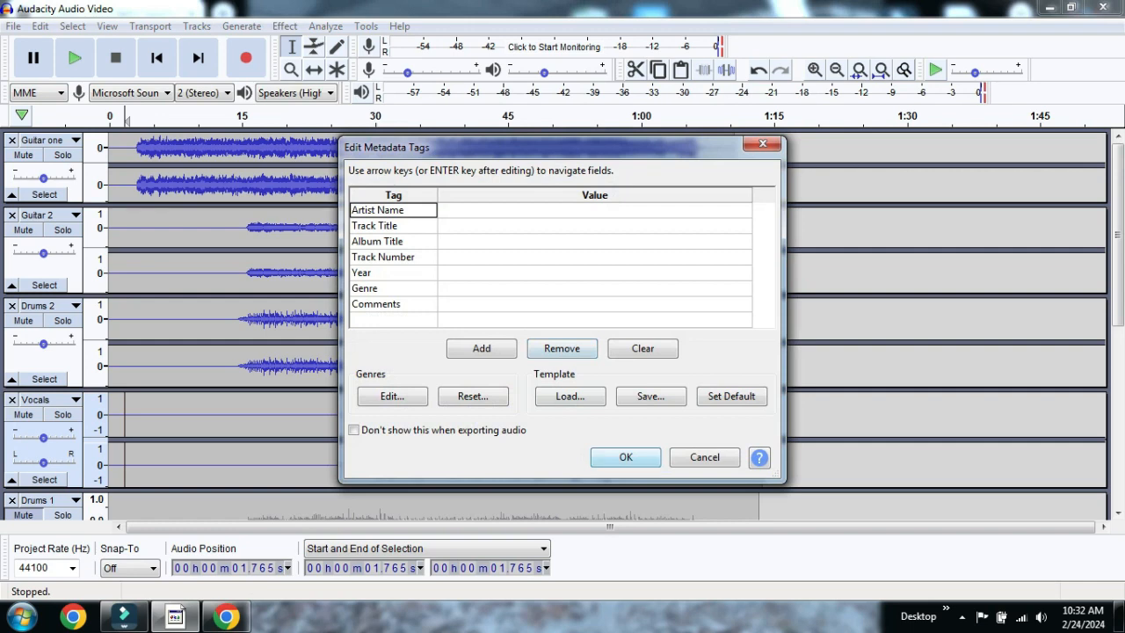
pyautogui.press('Return')
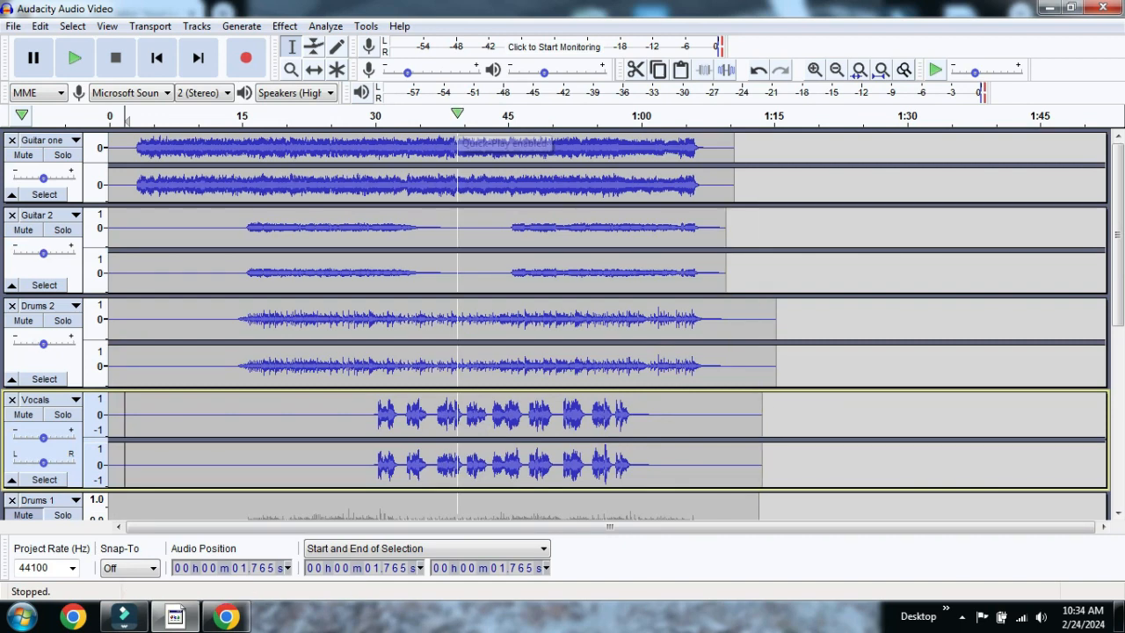
# Step: Open the exported Aint Talkin Bout Love MP3 from the Audacity folder
pyautogui.click(13, 27)
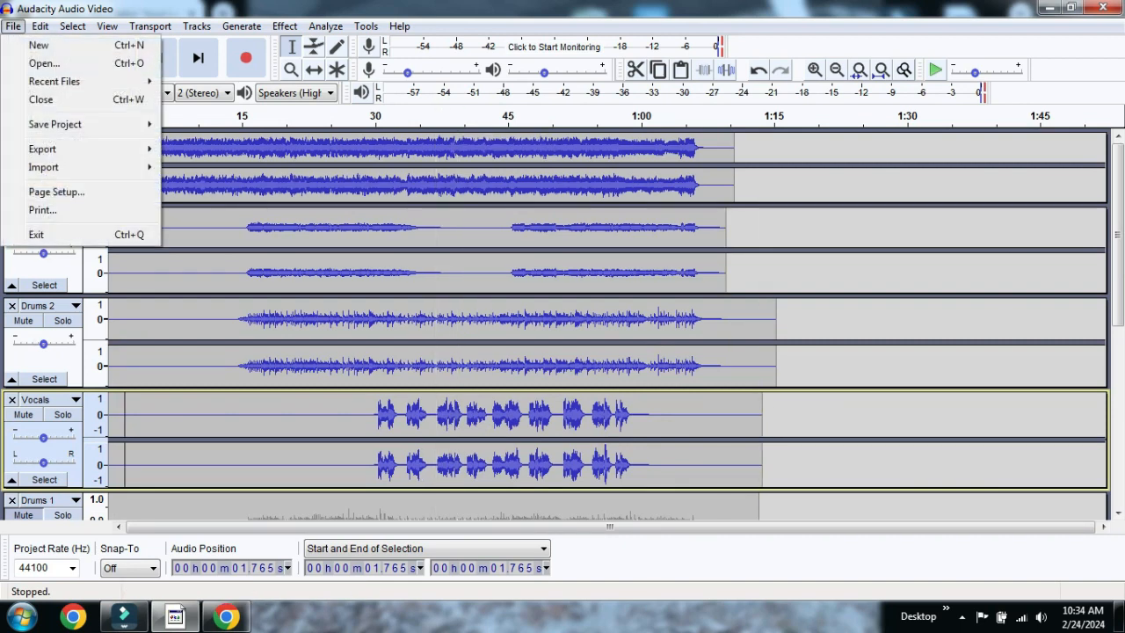
pyautogui.click(44, 63)
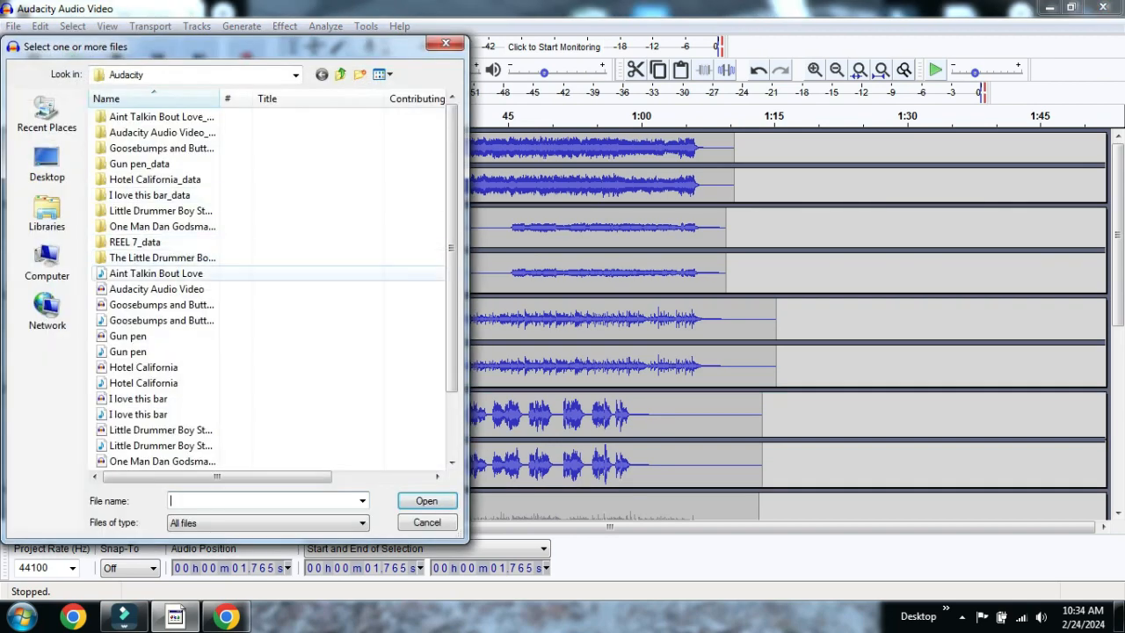
pyautogui.doubleClick(156, 274)
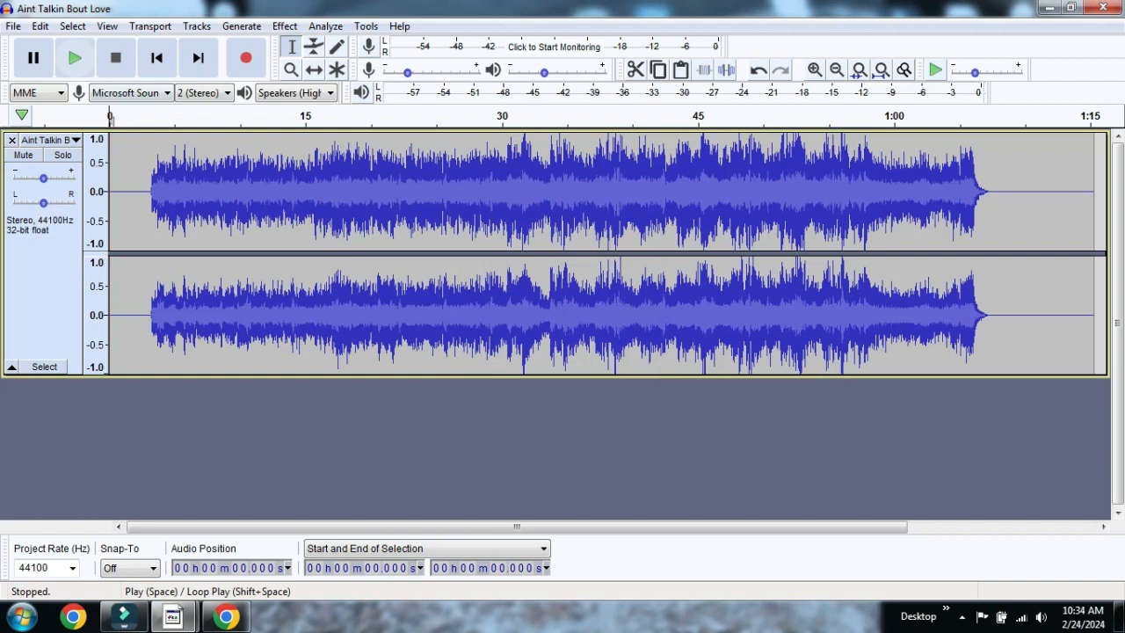
# Step: Play the exported mix from 2.329 s and raise the playback volume in two stages while listening
pyautogui.click(141, 193)
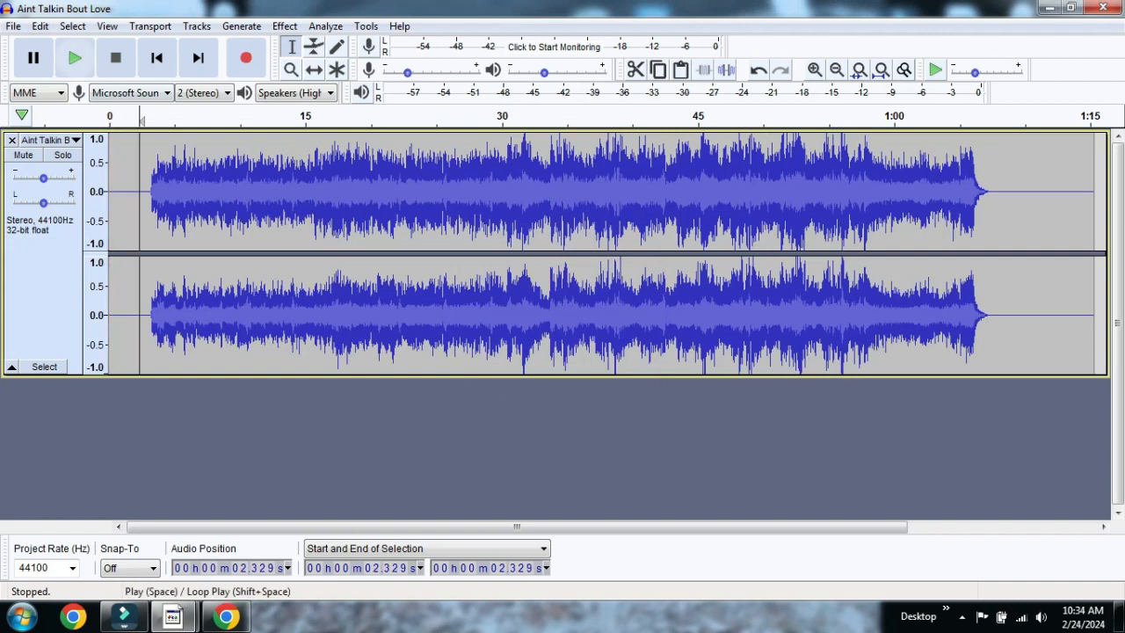
pyautogui.click(75, 58)
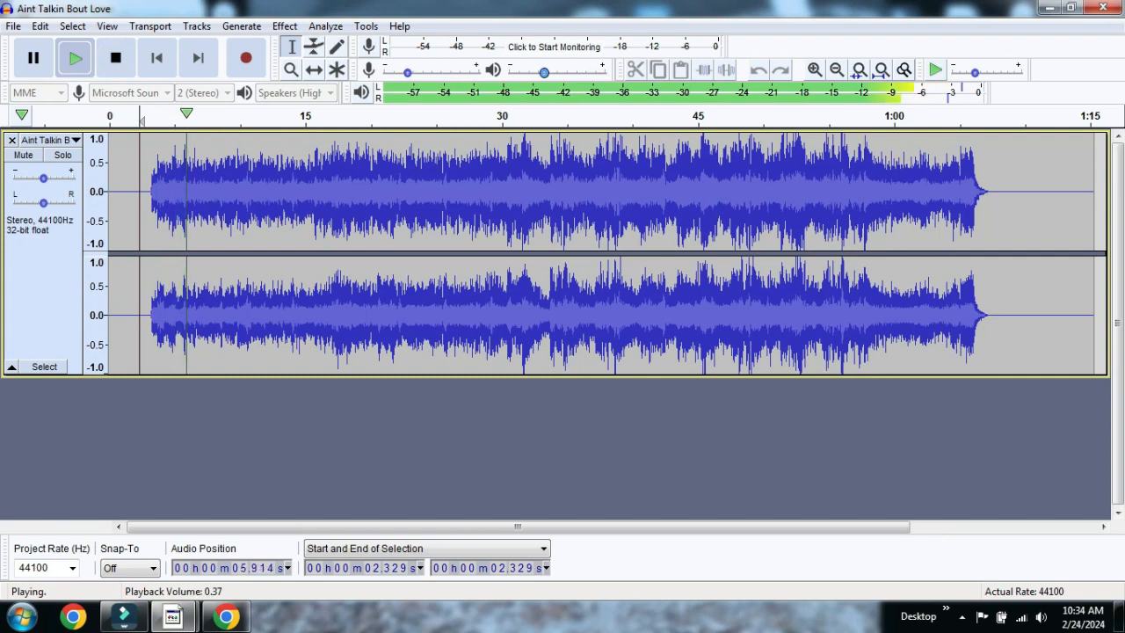
pyautogui.moveTo(544, 71); pyautogui.dragTo(564, 71)
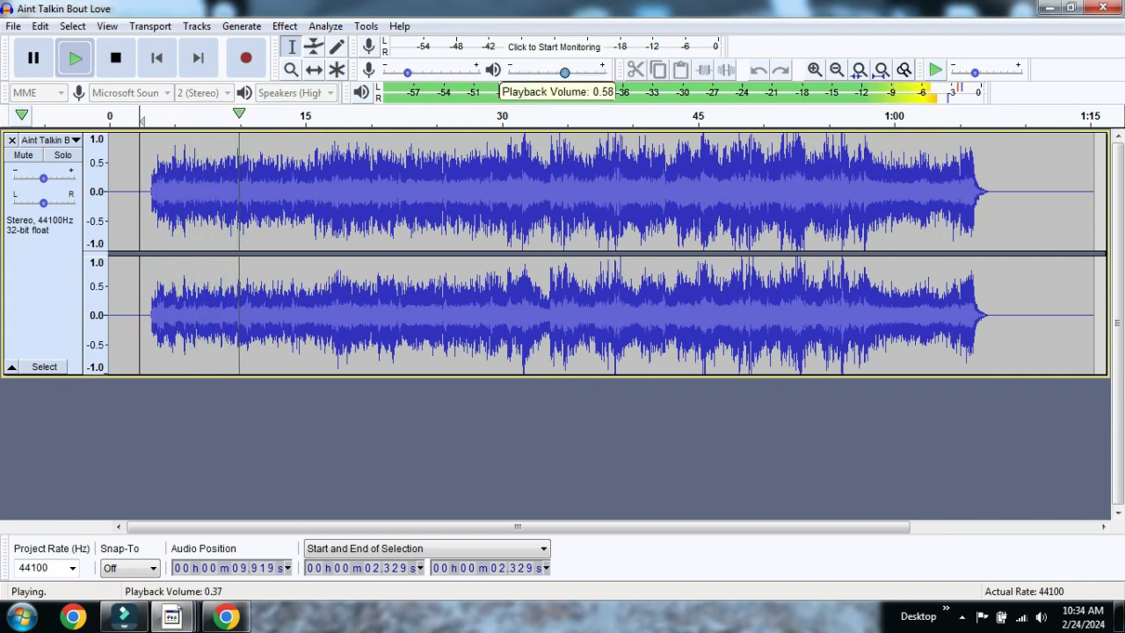
pyautogui.moveTo(565, 71)
pyautogui.mouseDown()
pyautogui.moveTo(551, 71)
pyautogui.moveTo(586, 72)
pyautogui.mouseUp()
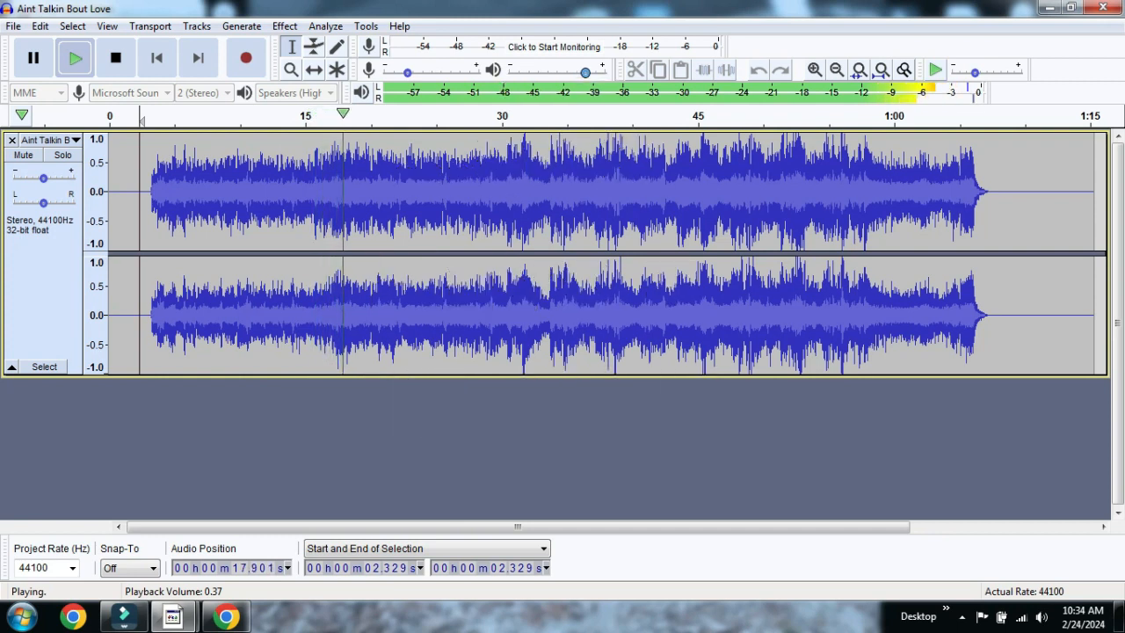